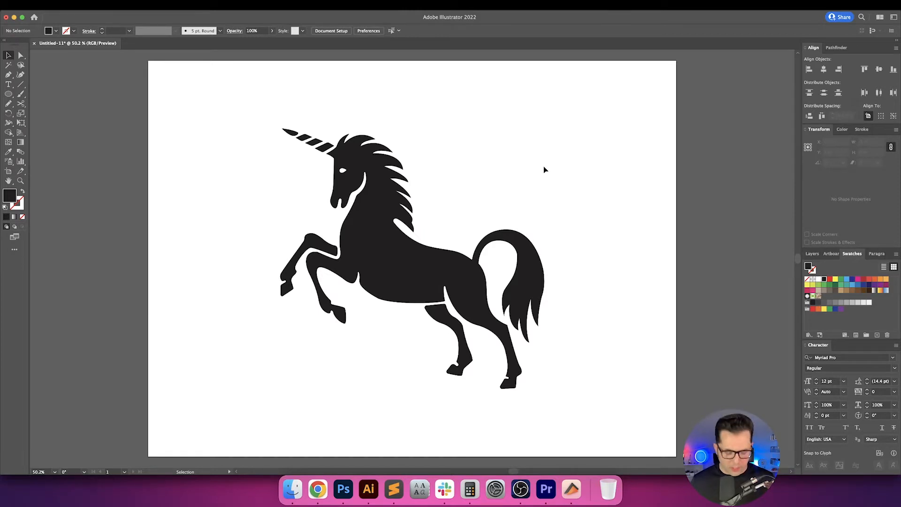
left_click_drag(522, 178, 510, 180)
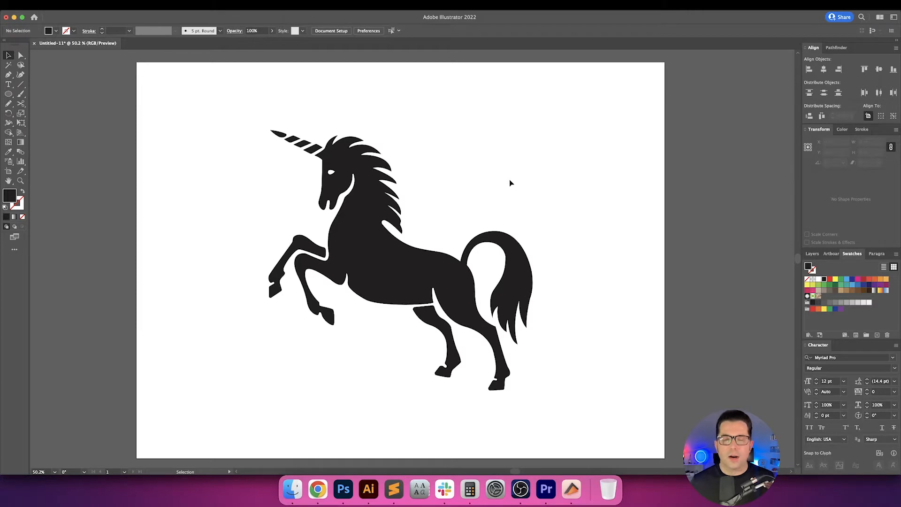
left_click_drag(504, 182, 324, 238)
left_click(448, 196)
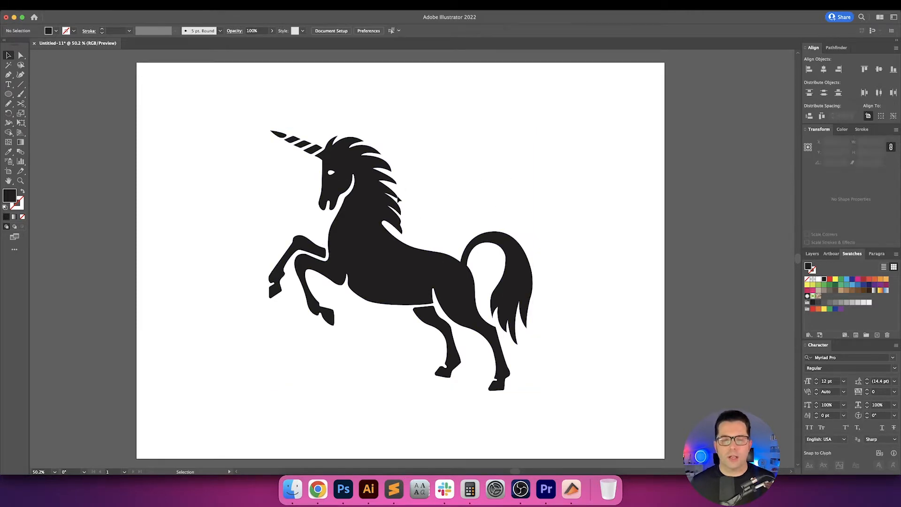
left_click_drag(300, 120, 461, 202)
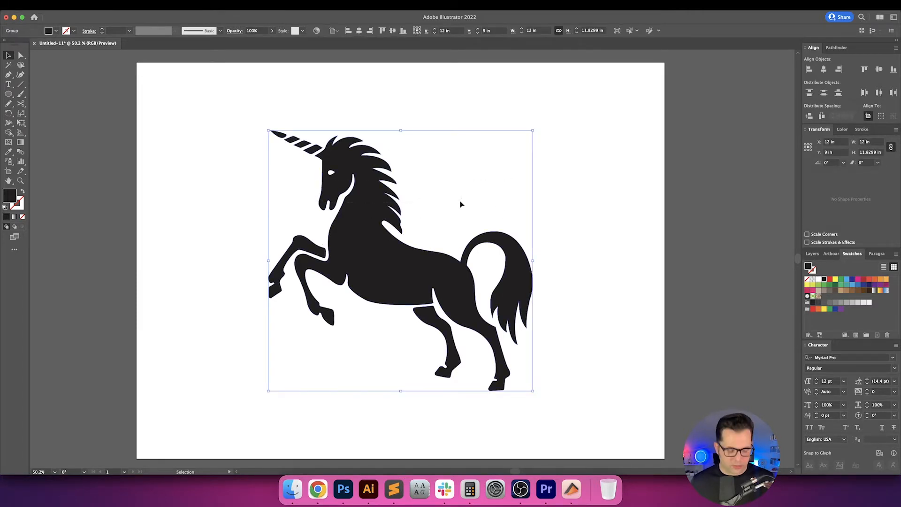
left_click(566, 160)
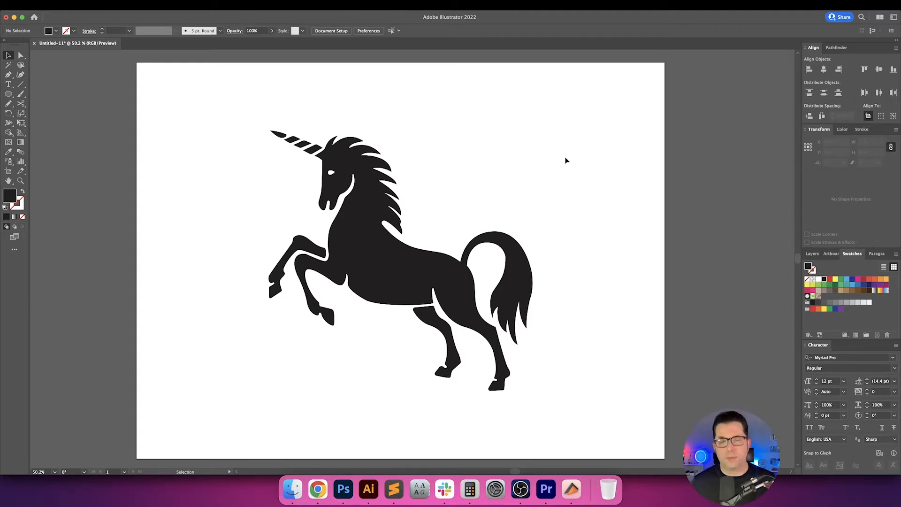
left_click_drag(567, 155, 286, 208)
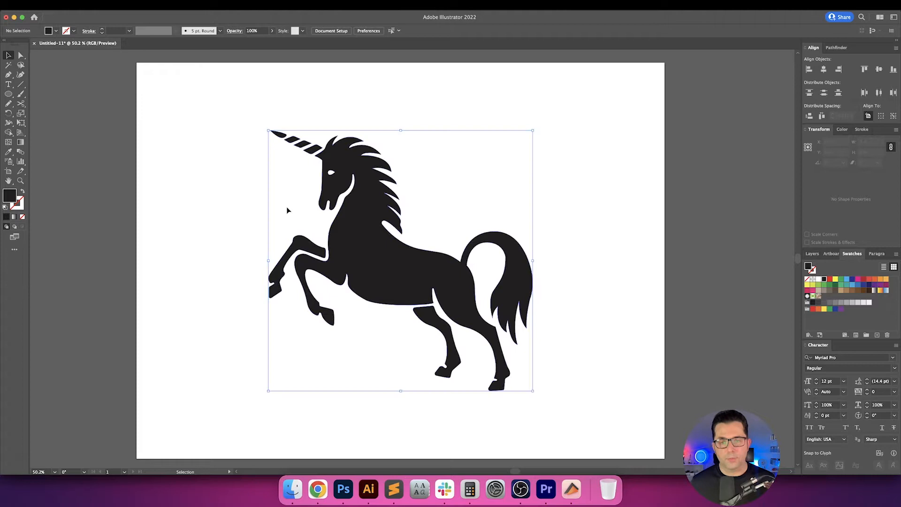
left_click(639, 149)
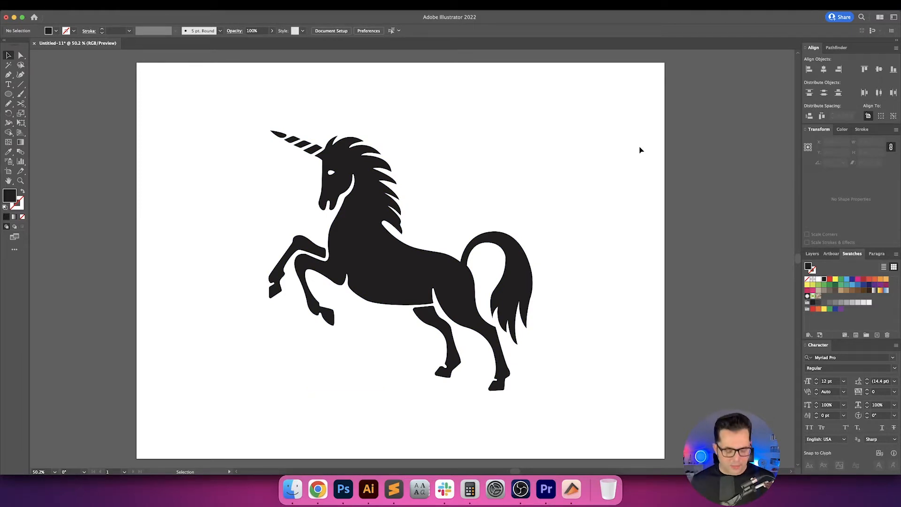
left_click_drag(536, 167, 378, 215)
left_click(532, 204)
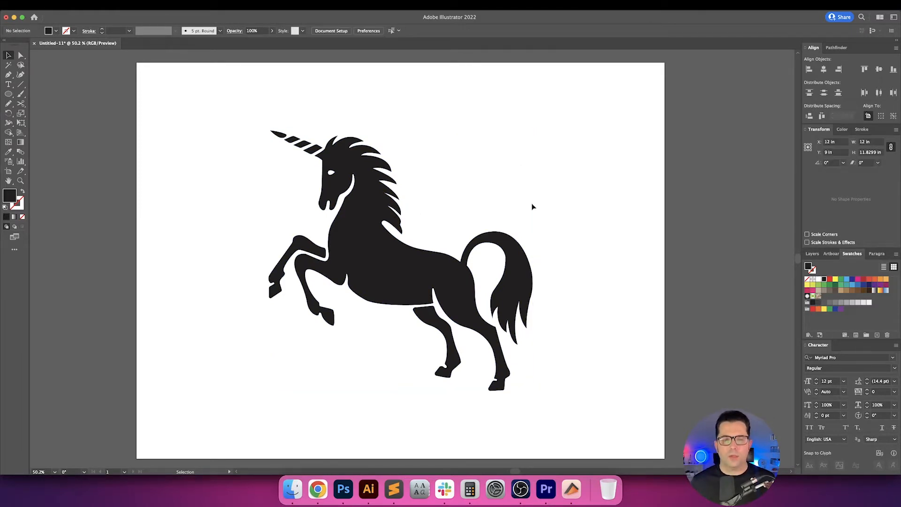
Draw a square about 1.54 in wide beside the artboard and duplicate it downward into an evenly spaced column of six.
scroll(532, 207, "right", 5)
left_click(19, 96)
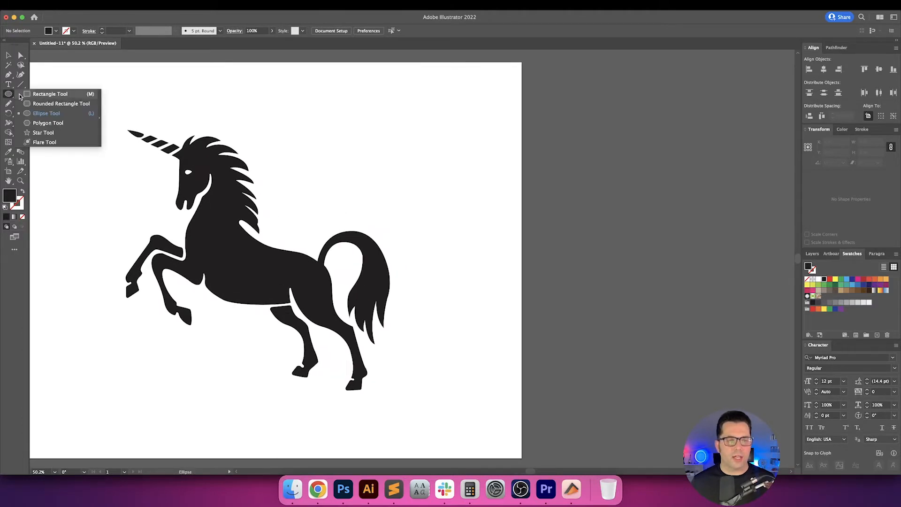
left_click(28, 95)
mouse_move(545, 123)
left_mouse_down()
mouse_move(582, 156)
mouse_move(575, 186)
left_mouse_up()
key("v")
left_click(612, 156)
key("super+d")
key("super+d")
key("super+d")
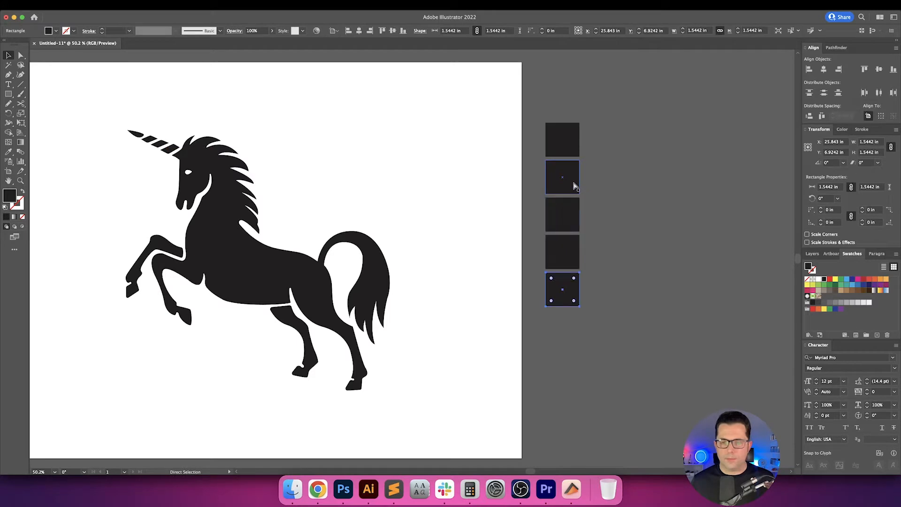
key("super+d")
Fill the top three squares of the column with the red, orange and yellow swatches, from top to bottom.
left_click(585, 149)
left_click(573, 148)
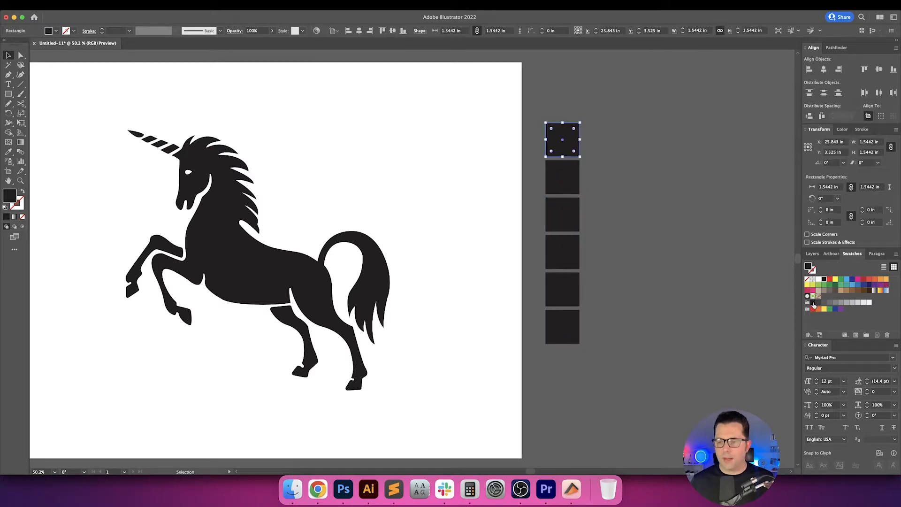
left_click(829, 278)
left_click(681, 177)
left_click(558, 186)
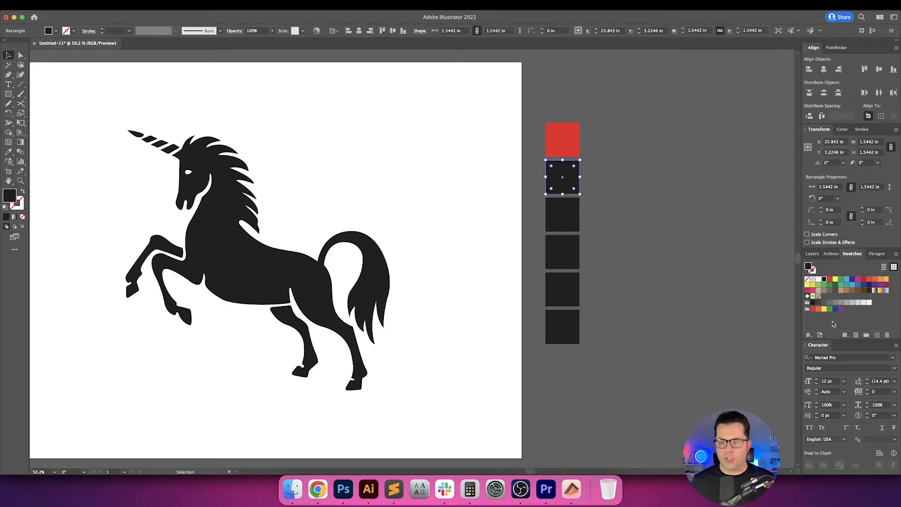
left_click(818, 309)
left_click(626, 214)
left_click(562, 215)
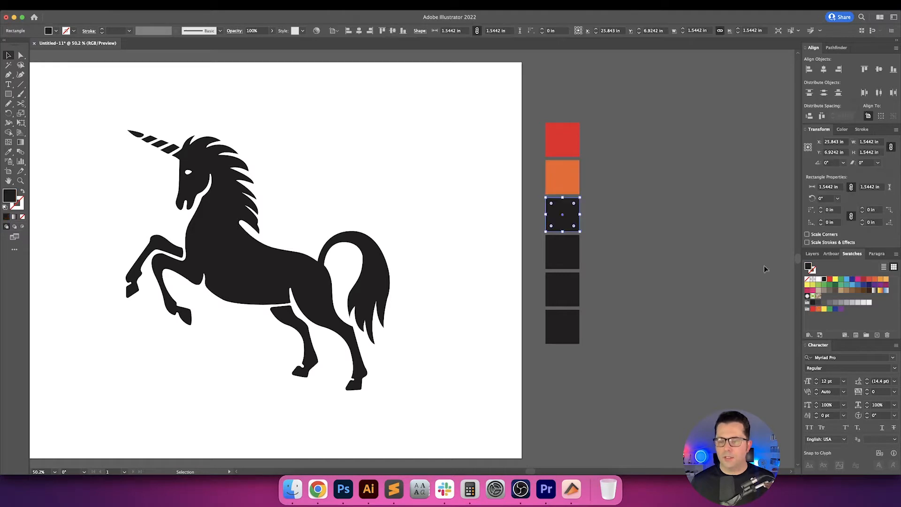
left_click(824, 309)
Fill the fourth square with the green swatch and brighten its colour to 00D11E.
left_click(604, 244)
left_click(558, 255)
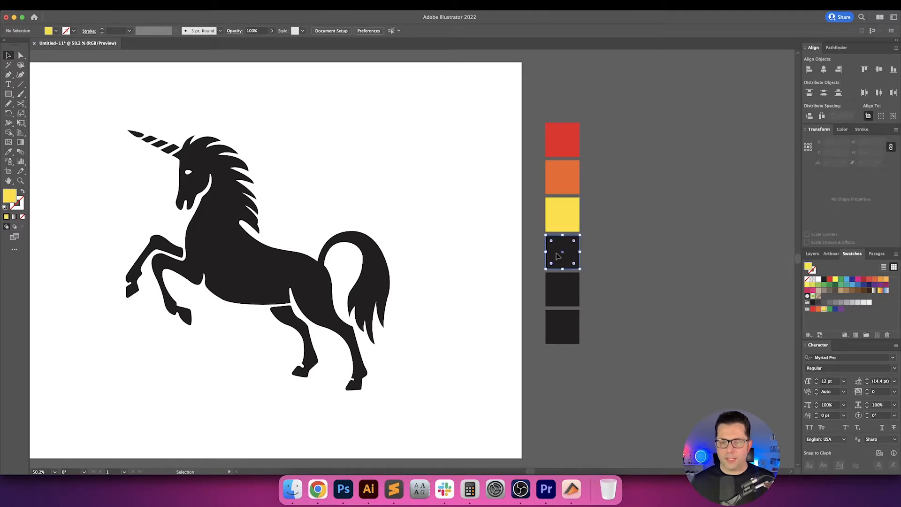
left_click(830, 309)
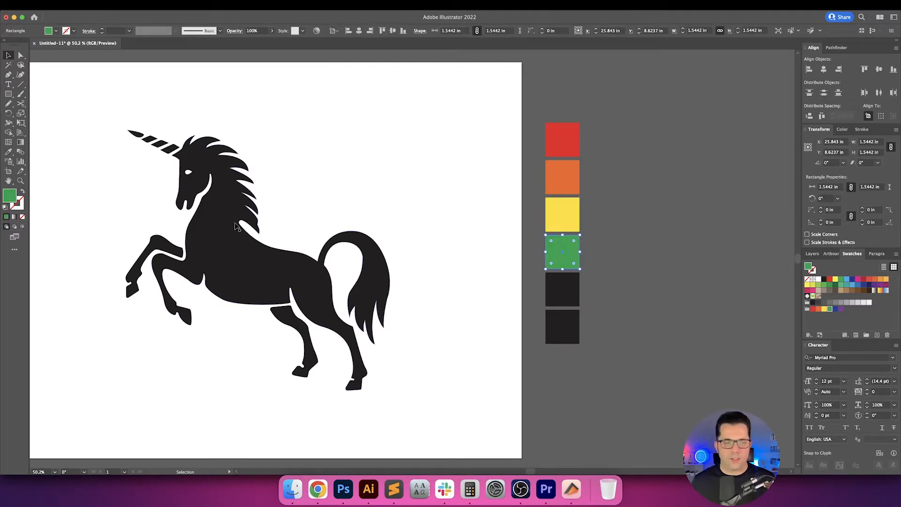
double_click(10, 195)
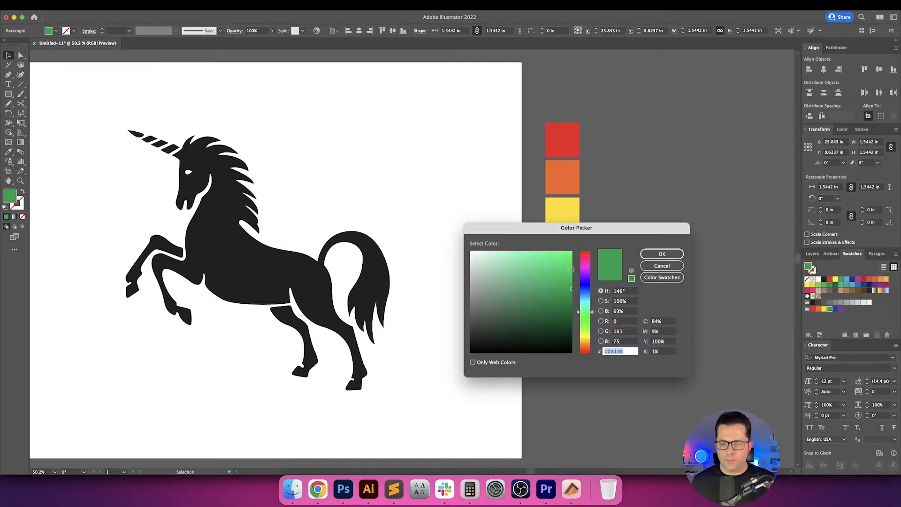
left_click_drag(571, 270, 572, 252)
left_click_drag(585, 318, 587, 318)
left_click_drag(566, 261, 579, 268)
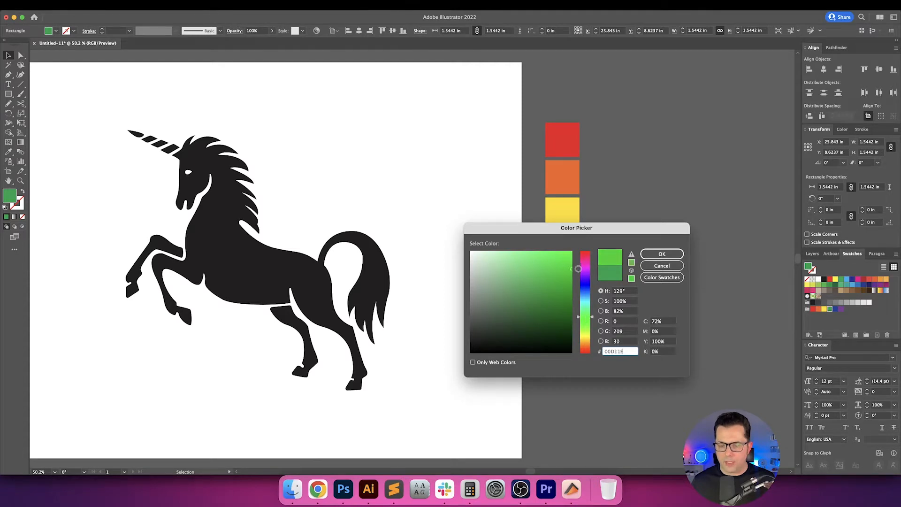
left_click(660, 255)
left_click(658, 255)
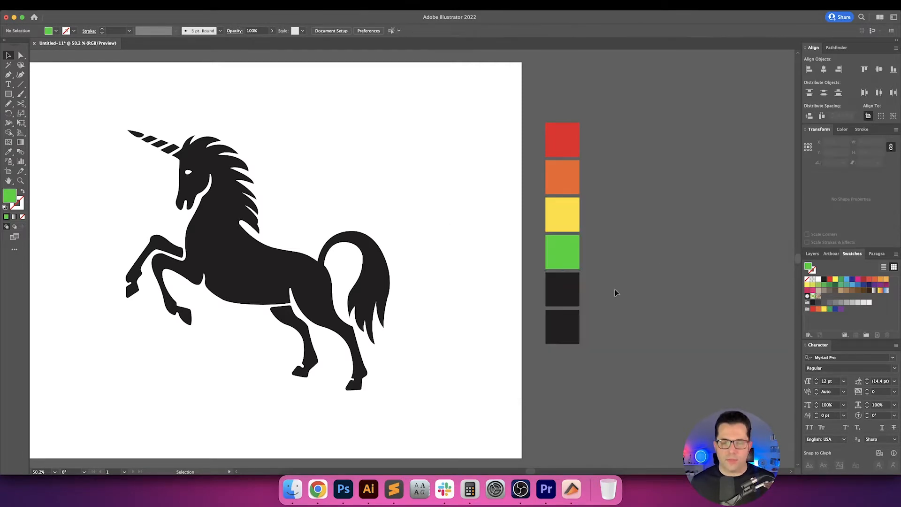
Fill the fifth square of the column with the blue swatch.
left_click(564, 290)
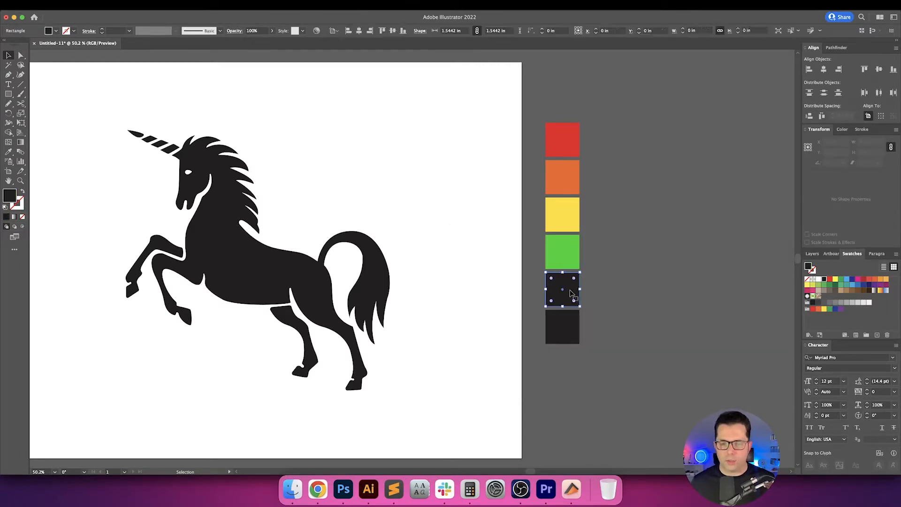
left_click(836, 308)
left_click(618, 314)
Fill the bottom square with the purple swatch and deepen its colour to 7811A8.
left_click(553, 342)
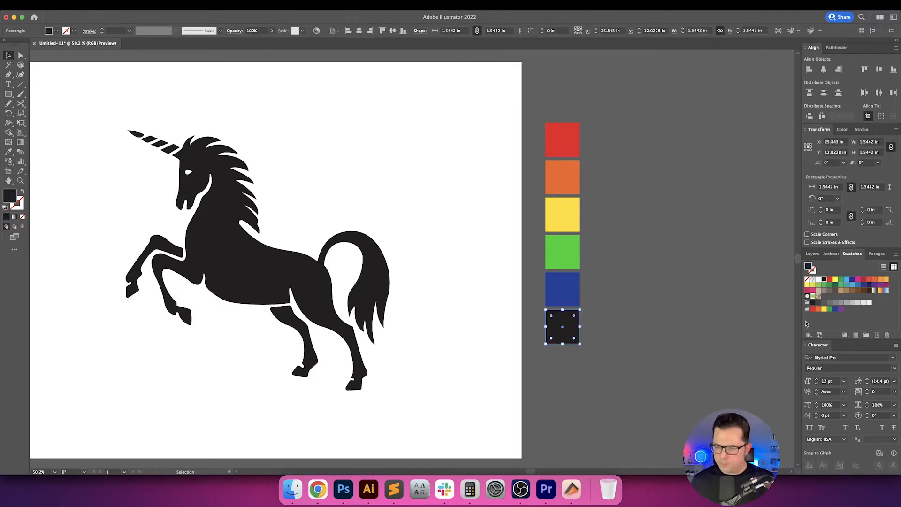
left_click(842, 310)
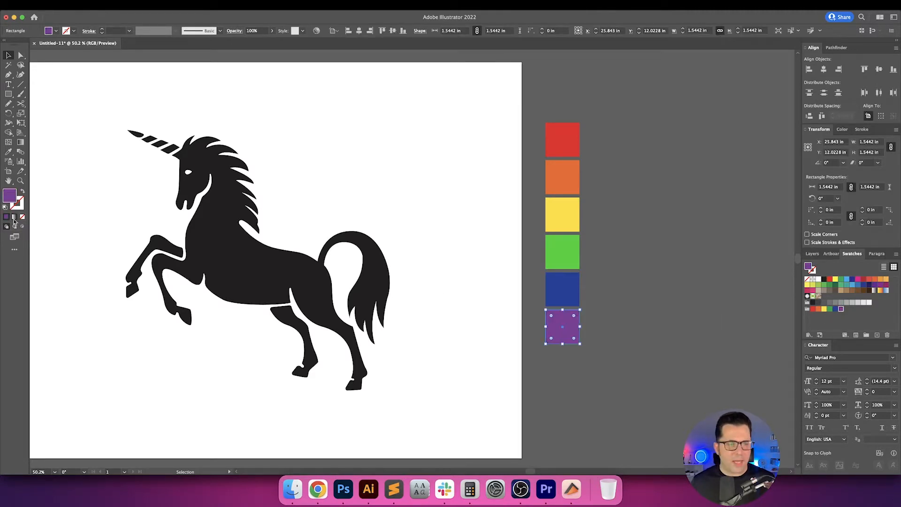
double_click(12, 196)
mouse_move(529, 293)
left_mouse_down()
mouse_move(575, 283)
mouse_move(562, 287)
left_mouse_up()
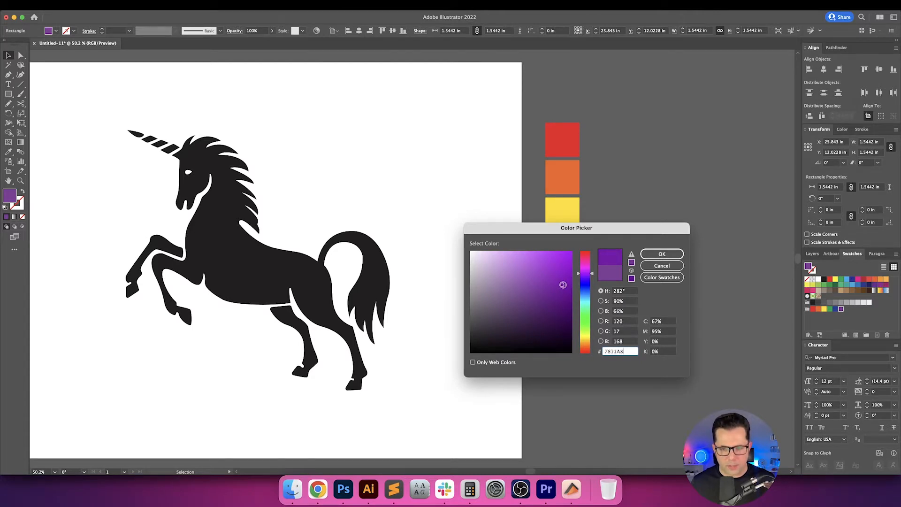
left_click(662, 254)
left_click(648, 269)
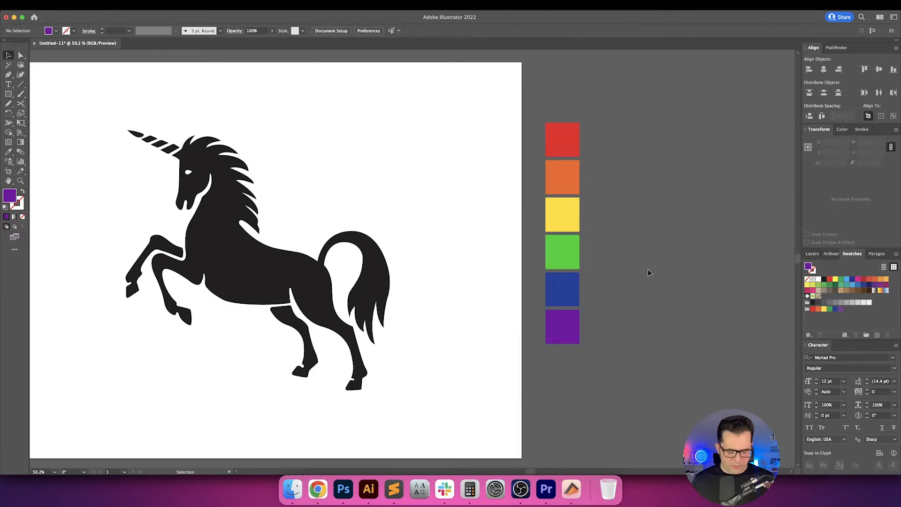
left_click_drag(652, 269, 584, 266)
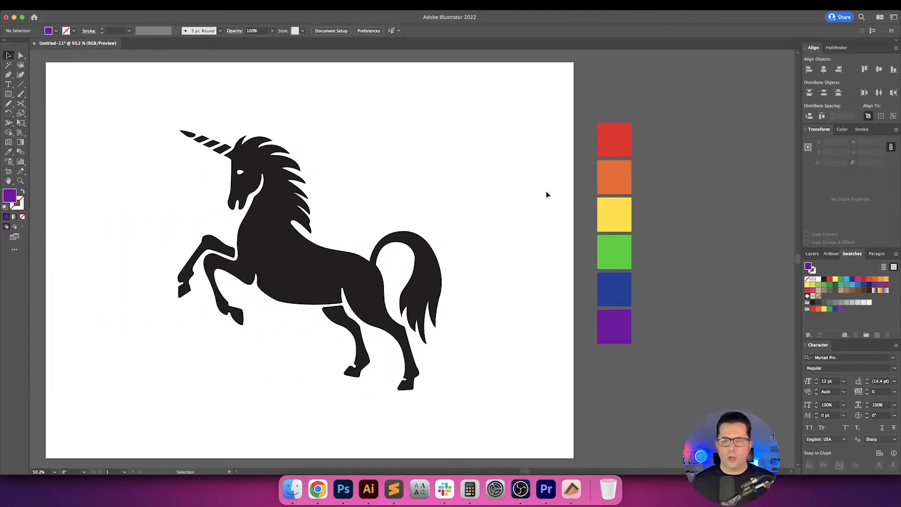
left_click_drag(646, 139, 604, 333)
left_click_drag(610, 325, 530, 324)
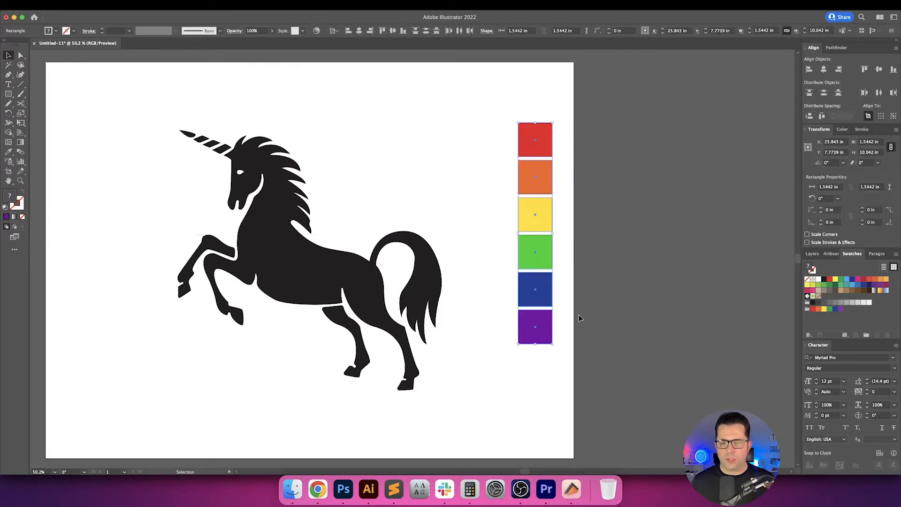
left_click(579, 317)
key("super+z")
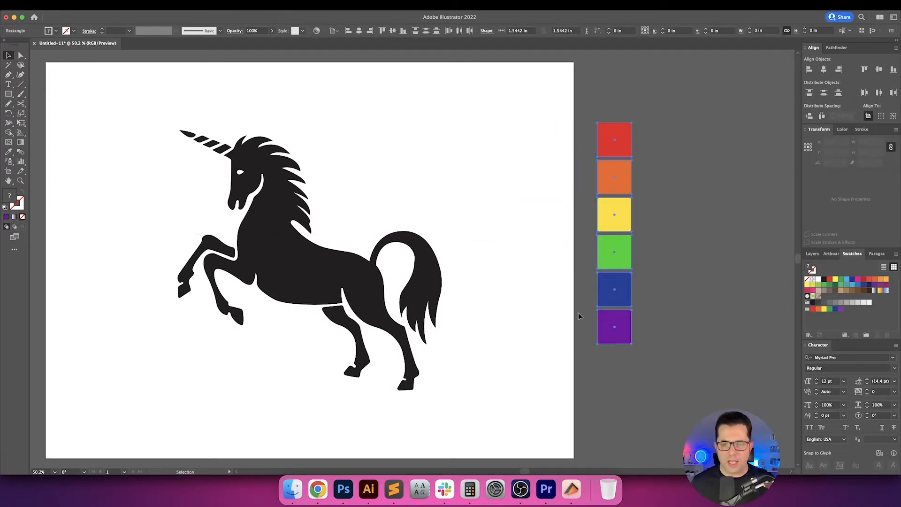
left_click(659, 309)
left_click_drag(578, 309, 599, 309)
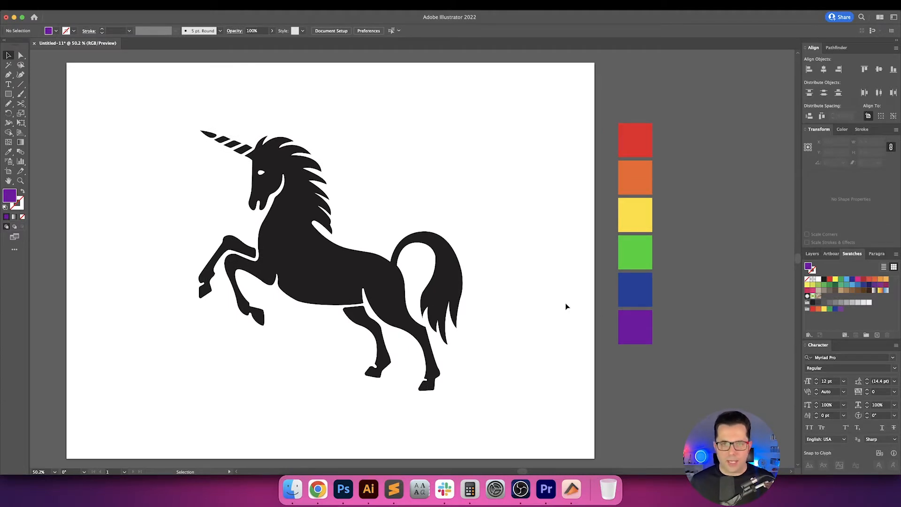
Place a copy of the black unicorn outside the artboard, on its left side.
left_click_drag(515, 290, 589, 290)
left_click_drag(189, 136, 503, 246)
left_click(165, 167)
left_click_drag(166, 167, 427, 200)
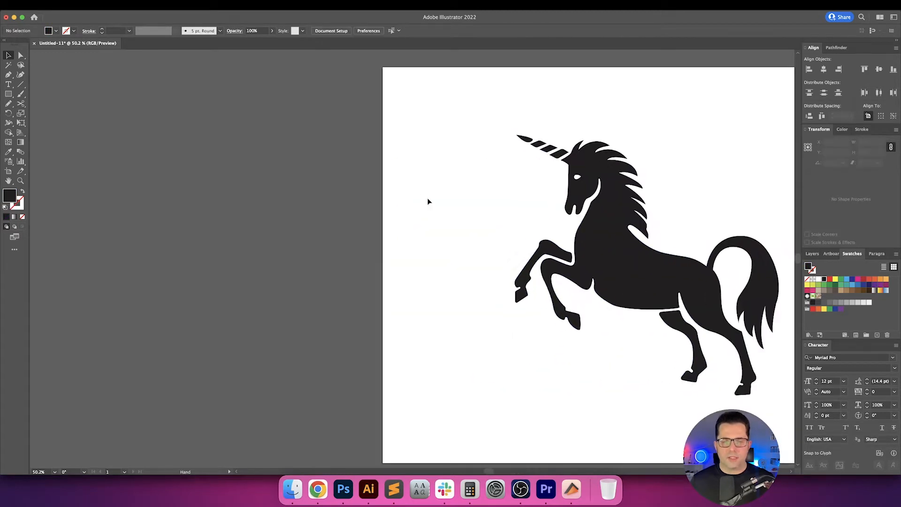
left_click_drag(593, 239, 177, 237)
scroll(306, 215, "right", 5)
scroll(239, 219, "right", 2)
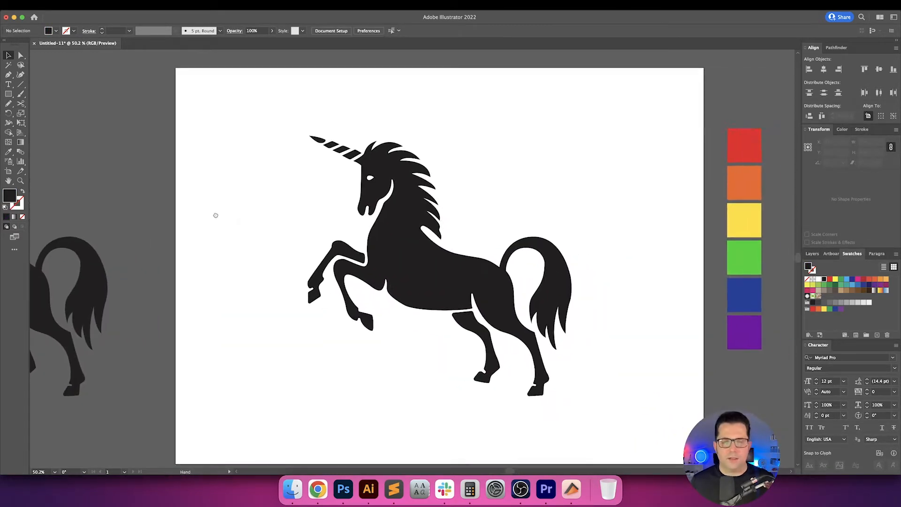
Swap the fill and stroke of the unicorn on the artboard, leaving a black outline without fill.
left_click_drag(252, 198, 337, 232)
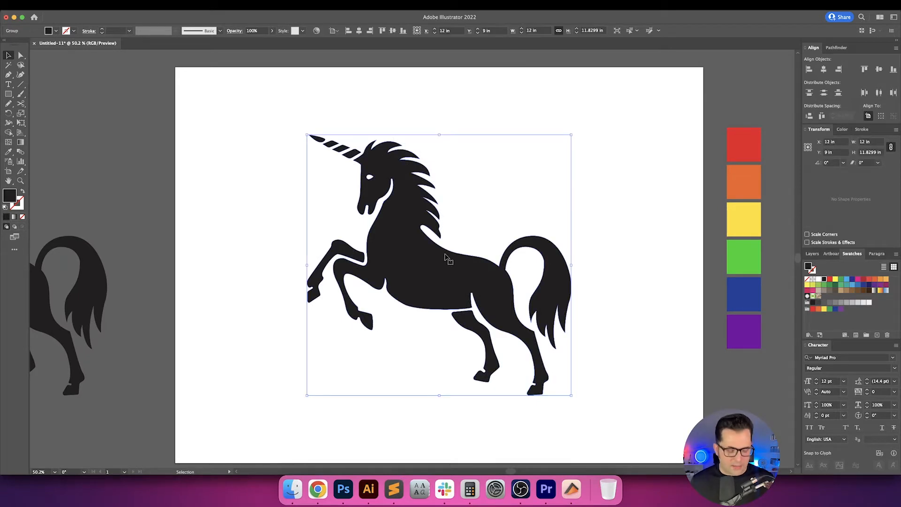
key("shift+x")
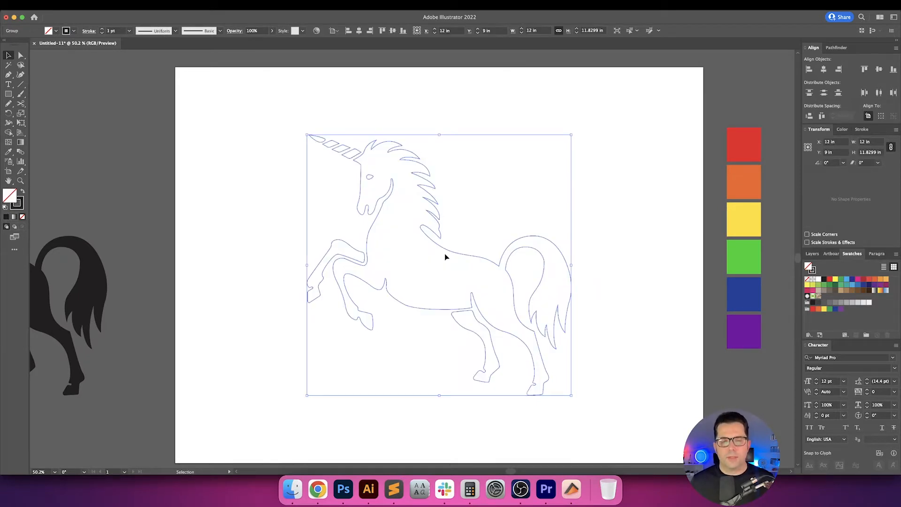
left_click(504, 196)
left_click_drag(523, 217, 475, 207)
left_click(302, 168)
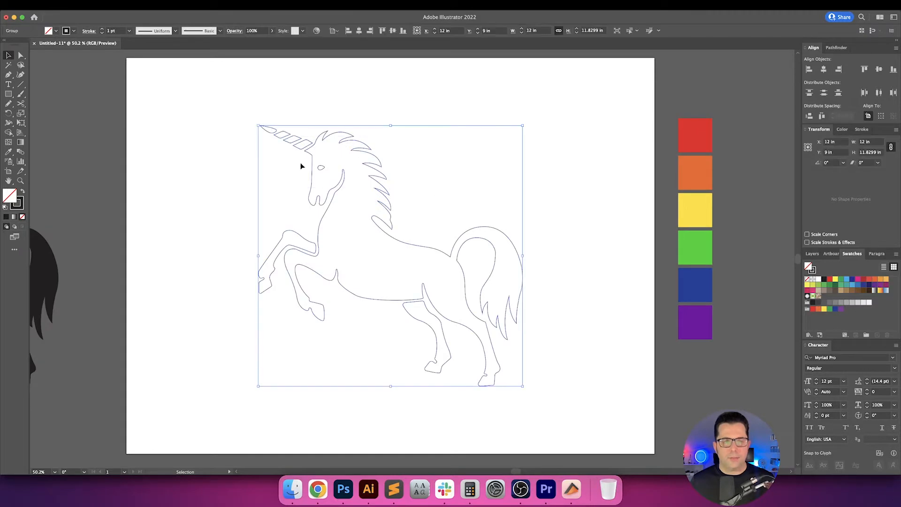
Examine the outline paths of the unicorn on the artboard, especially around the horn, head and mane.
left_click(285, 126)
left_click_drag(240, 115, 356, 195)
scroll(352, 176, "up", 6)
scroll(352, 174, "down", 4)
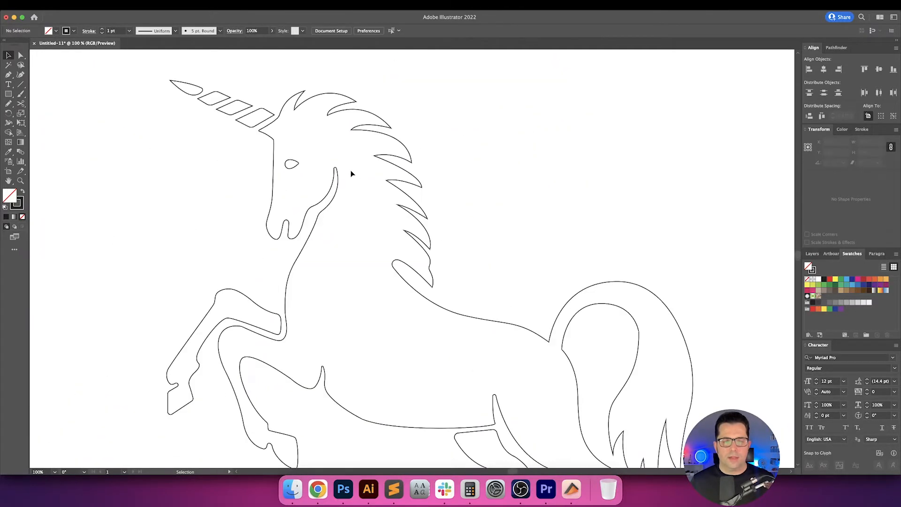
scroll(374, 171, "down", 3)
left_click(374, 181)
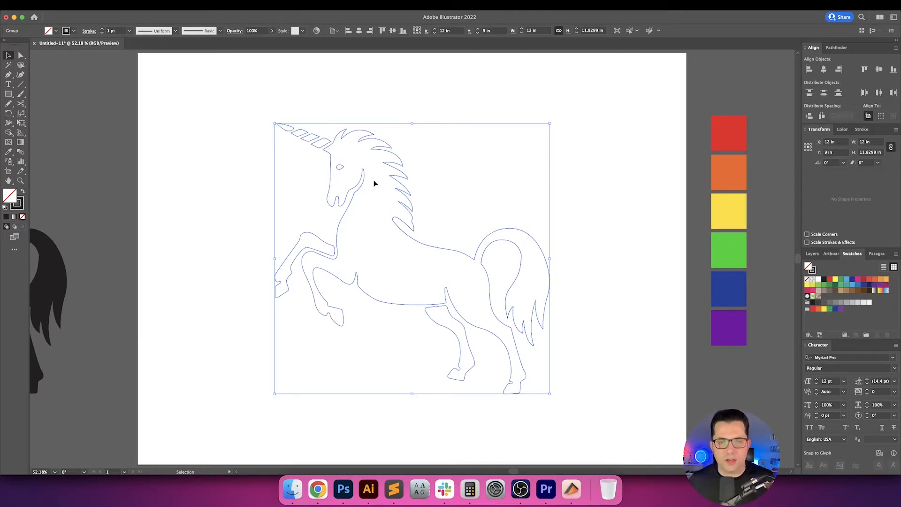
left_click(442, 180)
left_click_drag(479, 170, 363, 203)
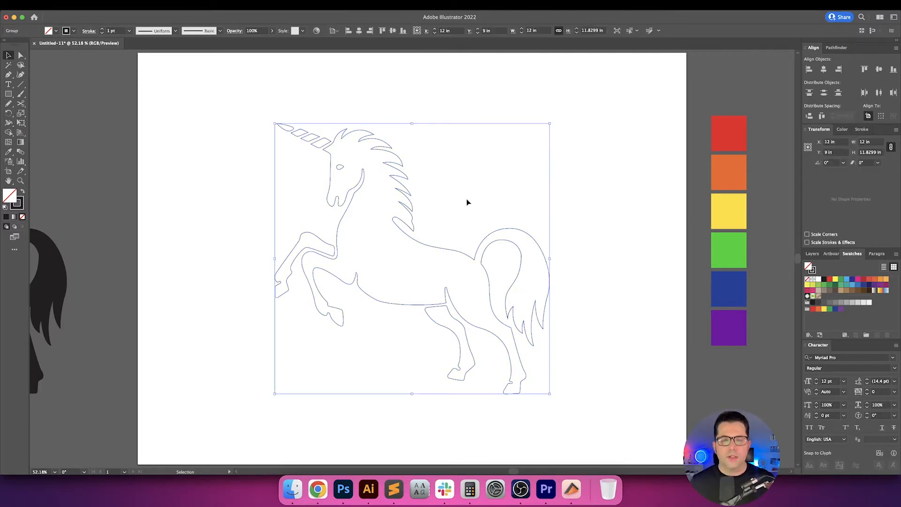
key("space")
left_click_drag(470, 200, 470, 195)
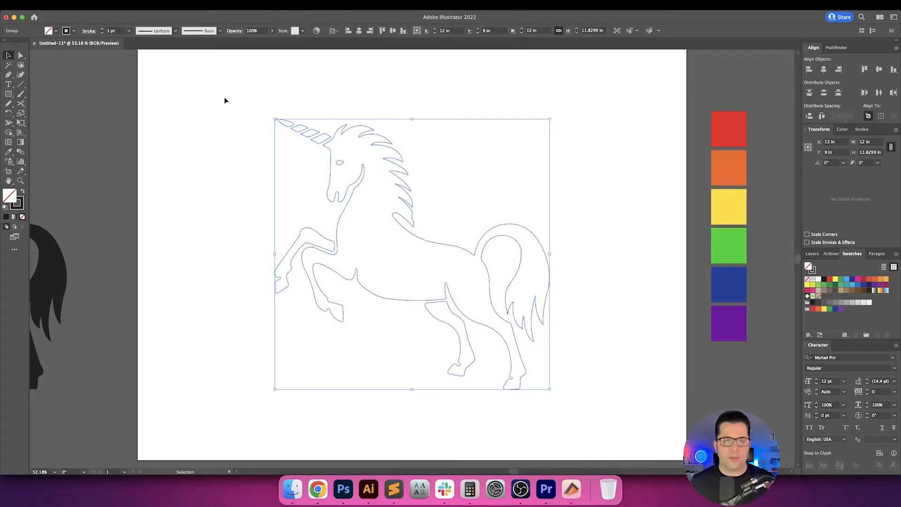
Offset the unicorn's outline paths inward by -0.125 in with miter joins and a miter limit of 4.
left_click(101, 5)
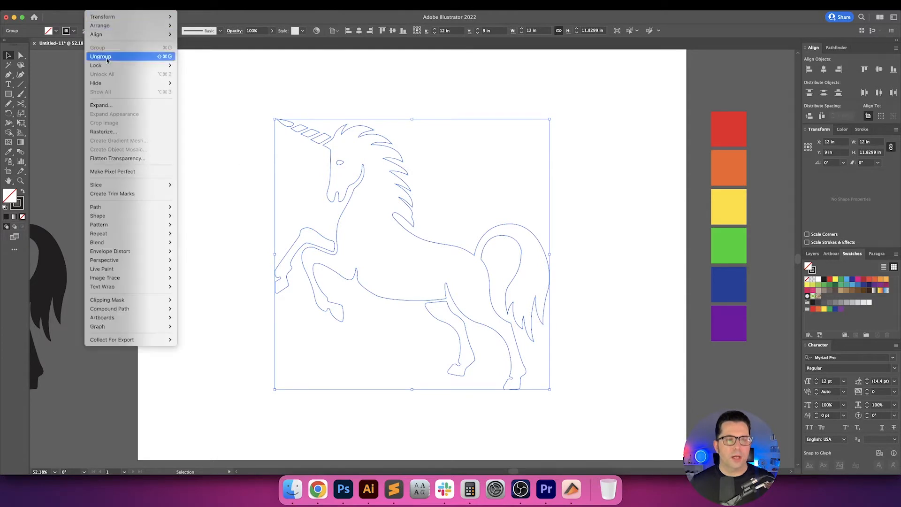
mouse_move(148, 208)
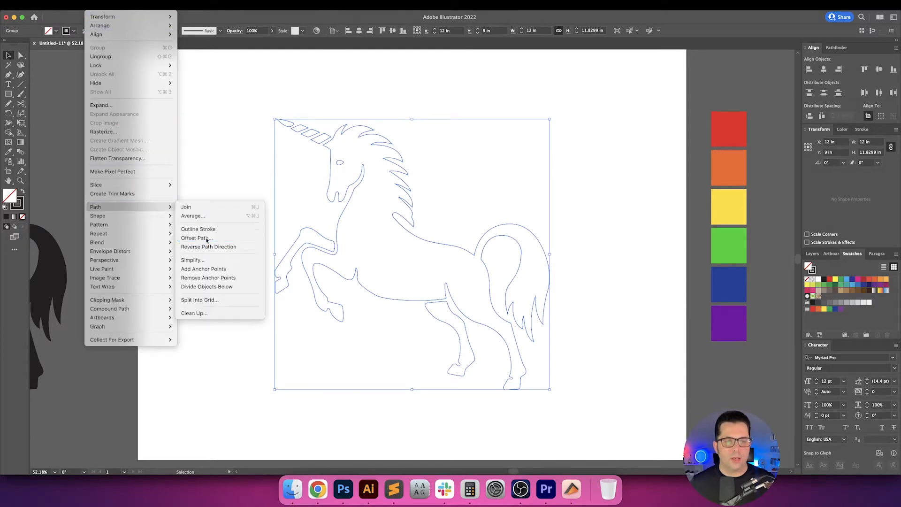
left_click(197, 237)
type("-.125")
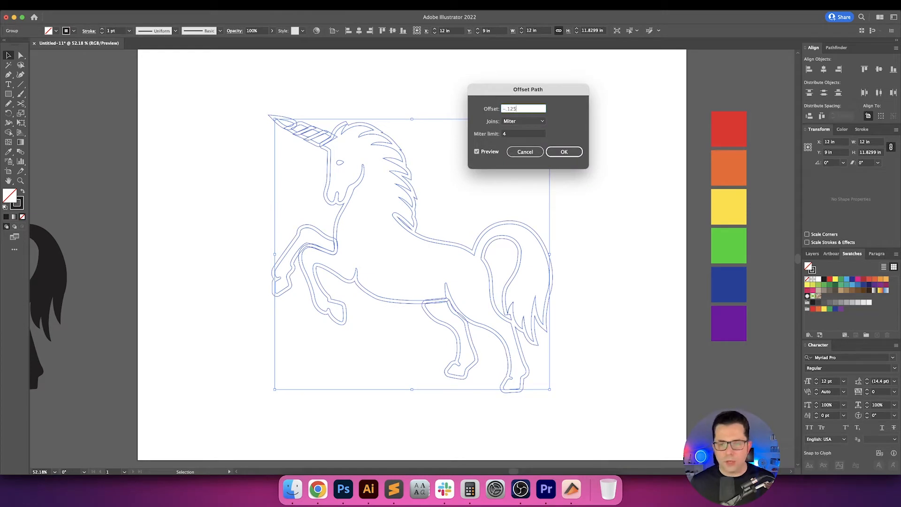
key("Tab")
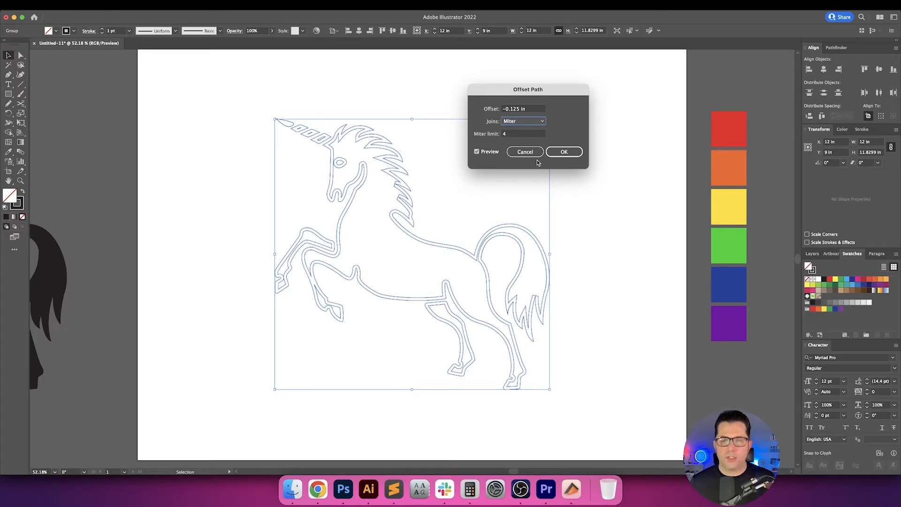
left_click(574, 150)
Add a second and a third inward contour by offsetting the newest unicorn paths by -0.125 in each time.
left_click(96, 5)
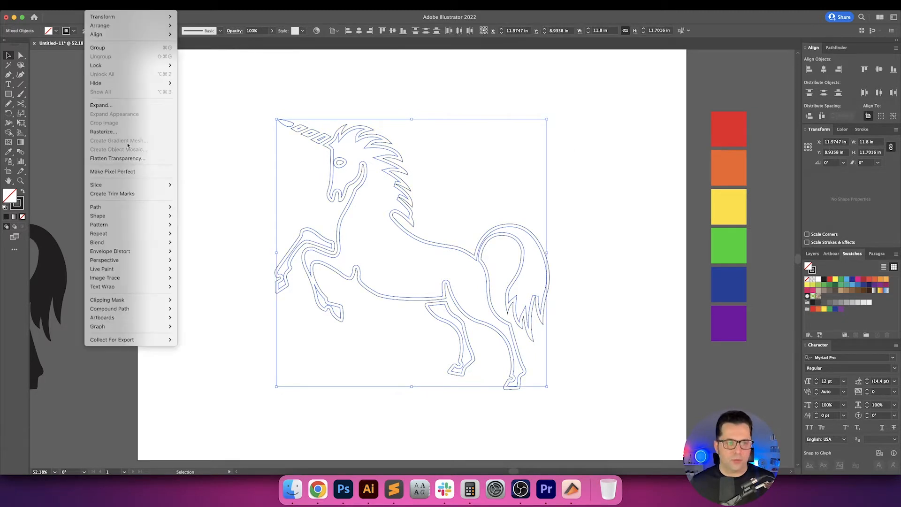
mouse_move(141, 206)
left_click(194, 236)
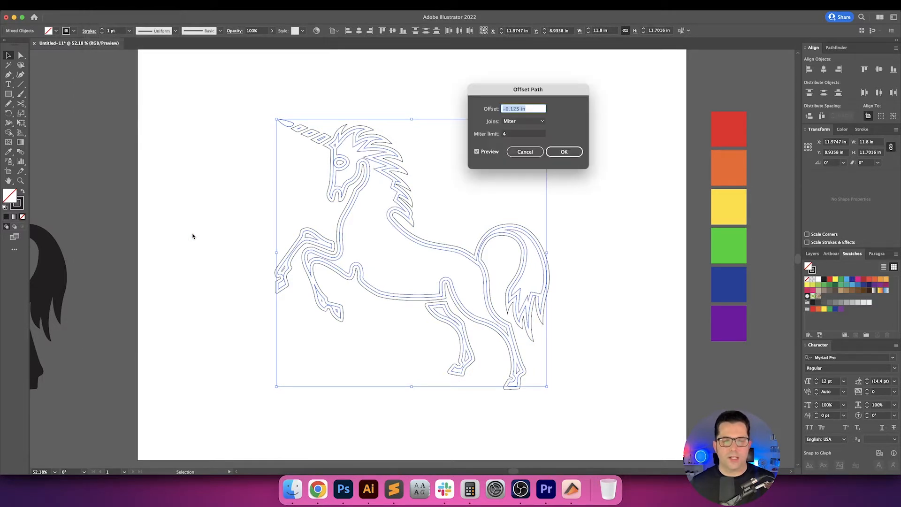
key("Return")
left_click(96, 5)
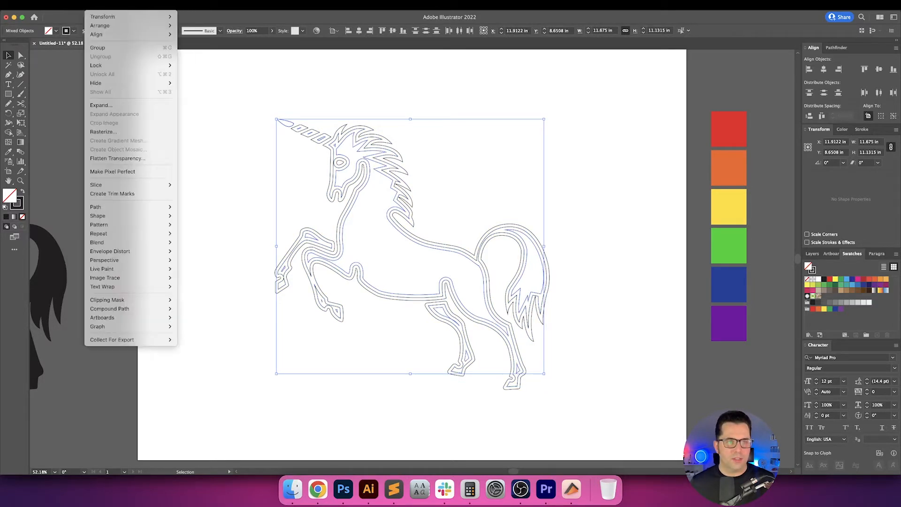
mouse_move(141, 206)
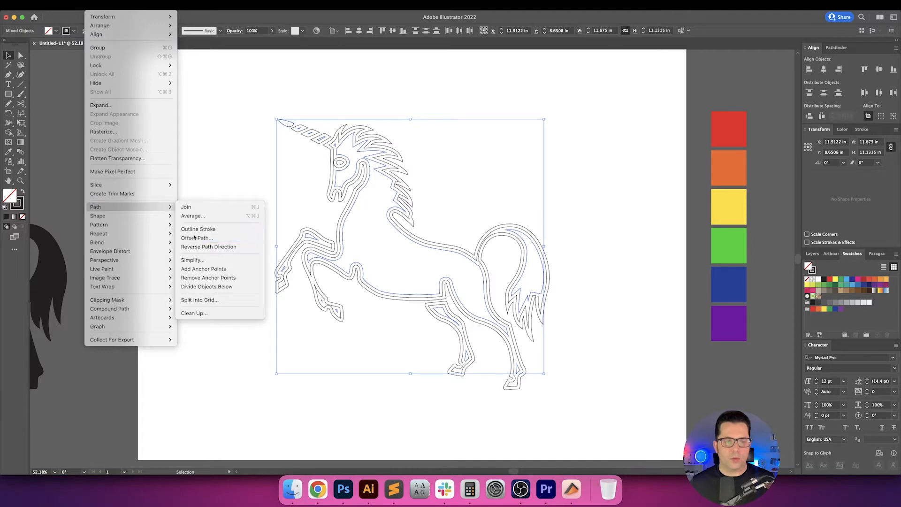
left_click(193, 237)
key("Return")
Create the fourth and fifth inward contours of the unicorn, applying the same -0.125 in path offset twice.
left_click(96, 6)
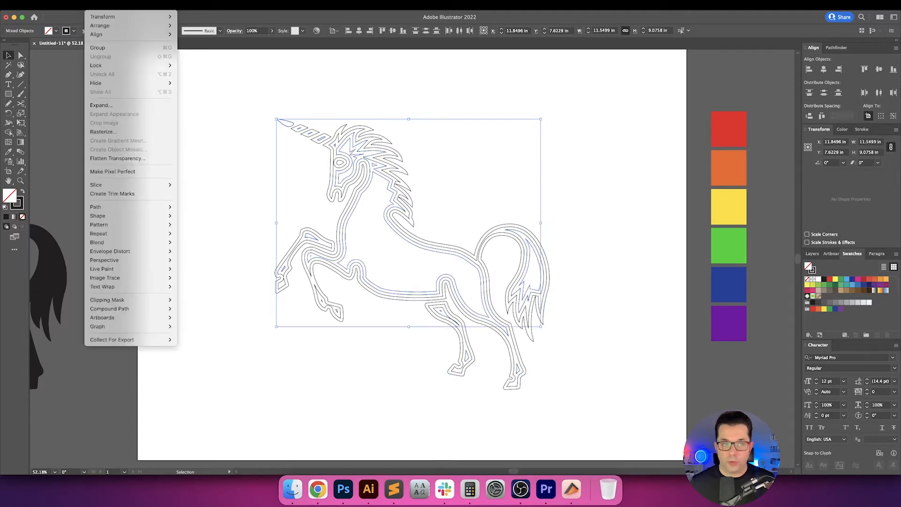
mouse_move(141, 207)
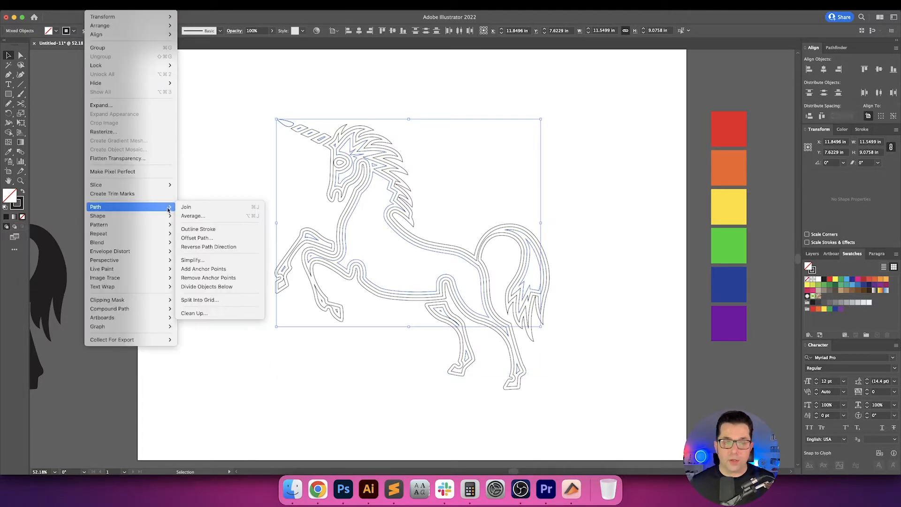
left_click(194, 237)
key("Return")
left_click(116, 6)
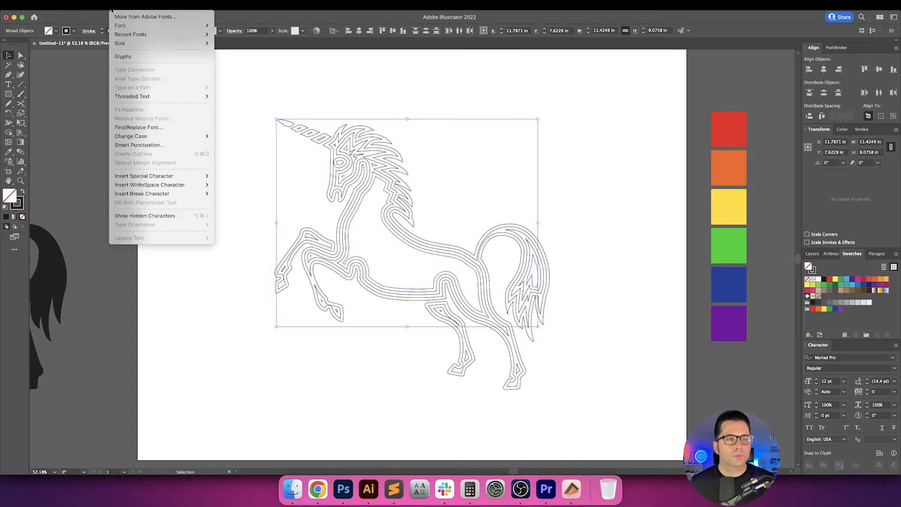
mouse_move(97, 5)
mouse_move(135, 207)
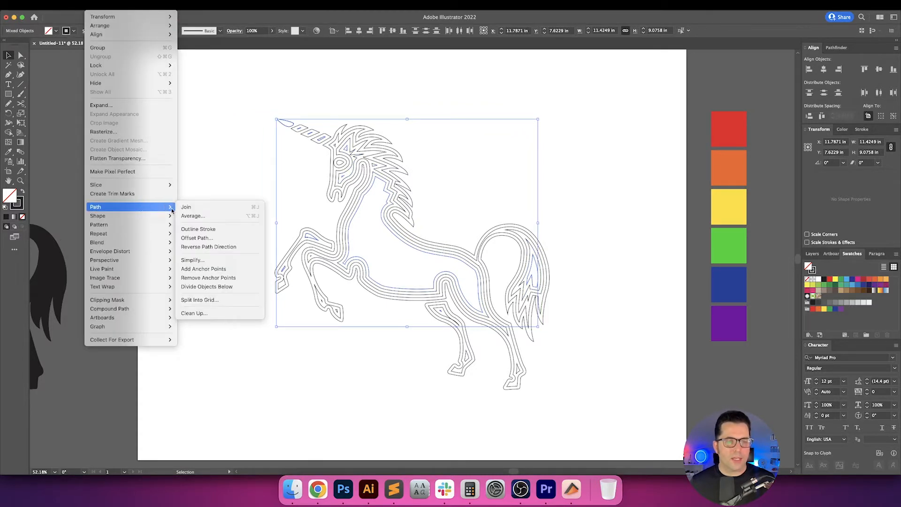
left_click(193, 237)
key("Return")
Offset the innermost unicorn paths two more times by -0.125 in to make the sixth and seventh contours.
left_click(96, 5)
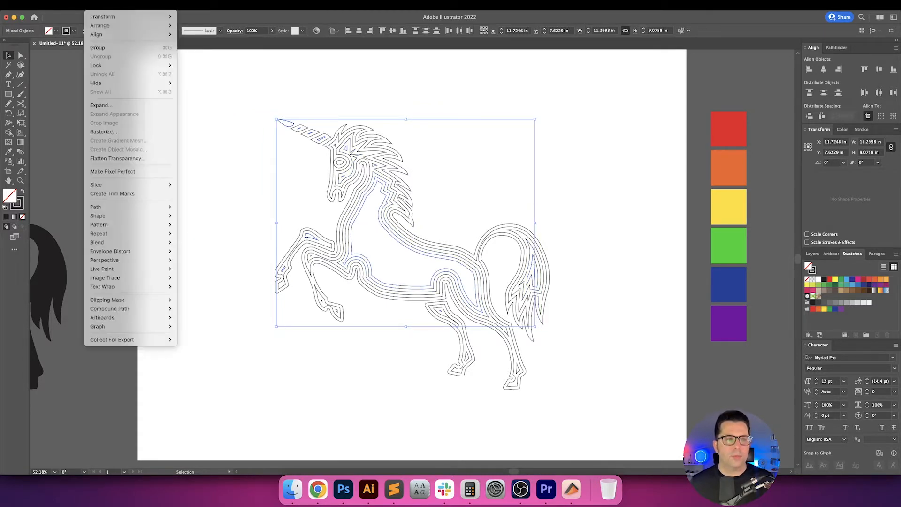
mouse_move(150, 206)
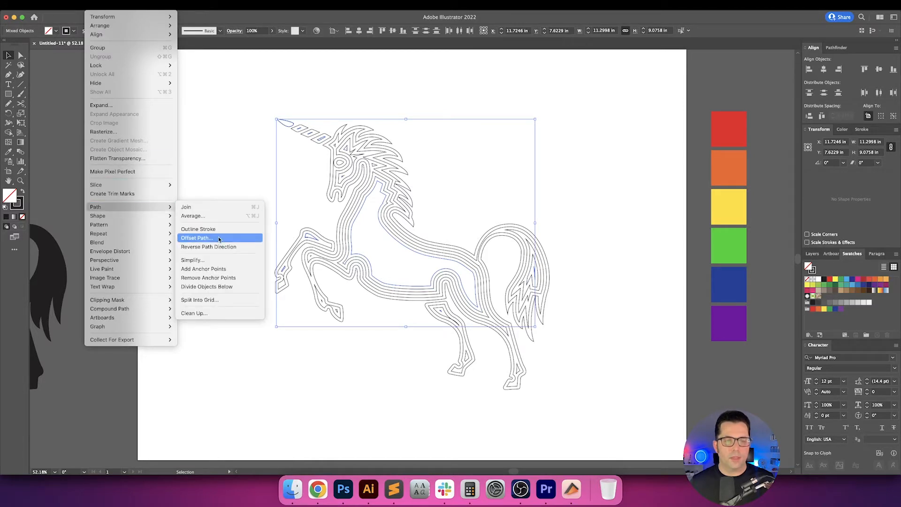
left_click(219, 238)
key("Return")
left_click(96, 6)
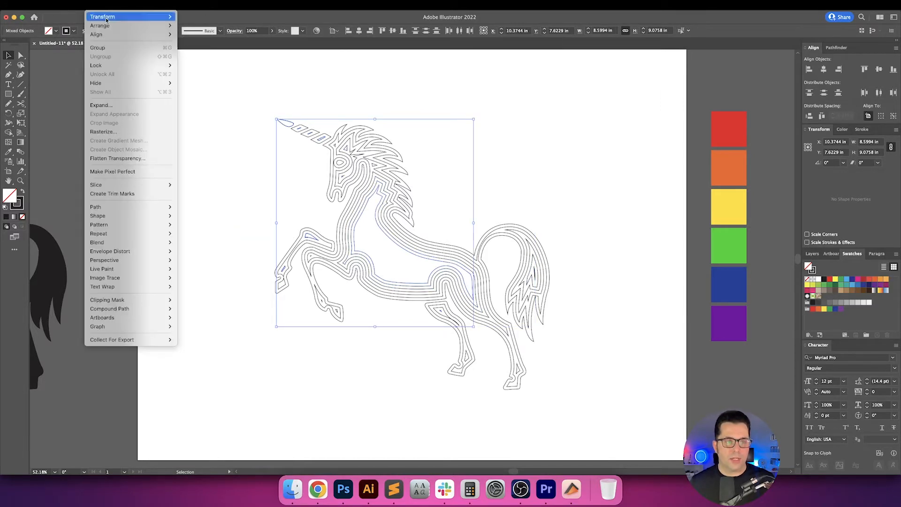
mouse_move(154, 206)
left_click(212, 238)
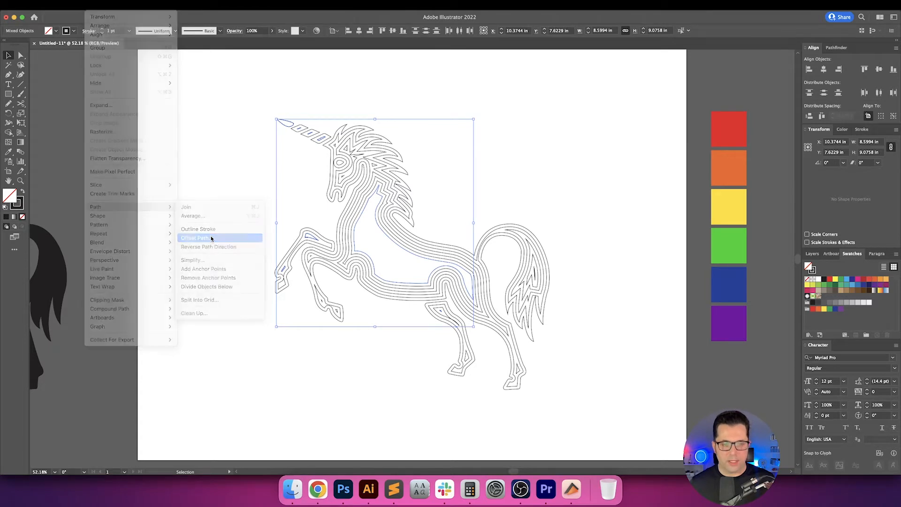
Apply three further -0.125 in path offsets inside the unicorn's body for the eighth, ninth and tenth contours.
left_click(97, 5)
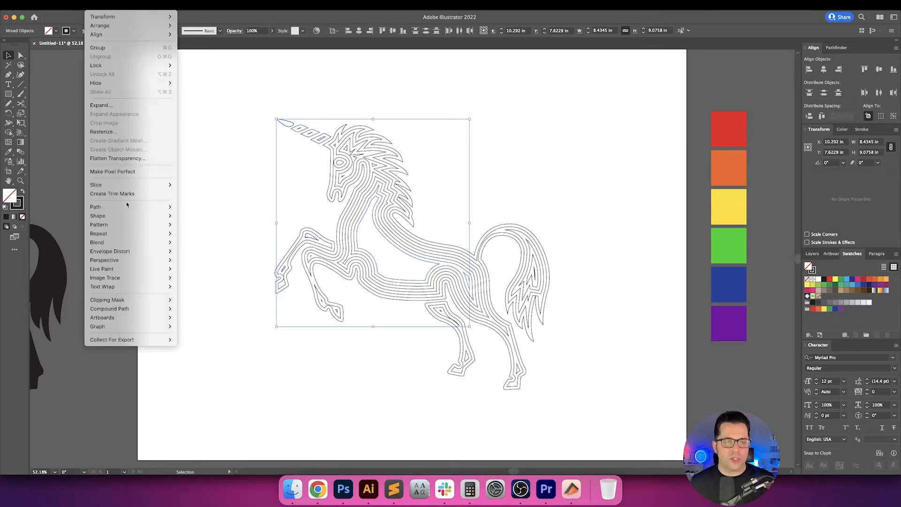
mouse_move(159, 207)
left_click(199, 238)
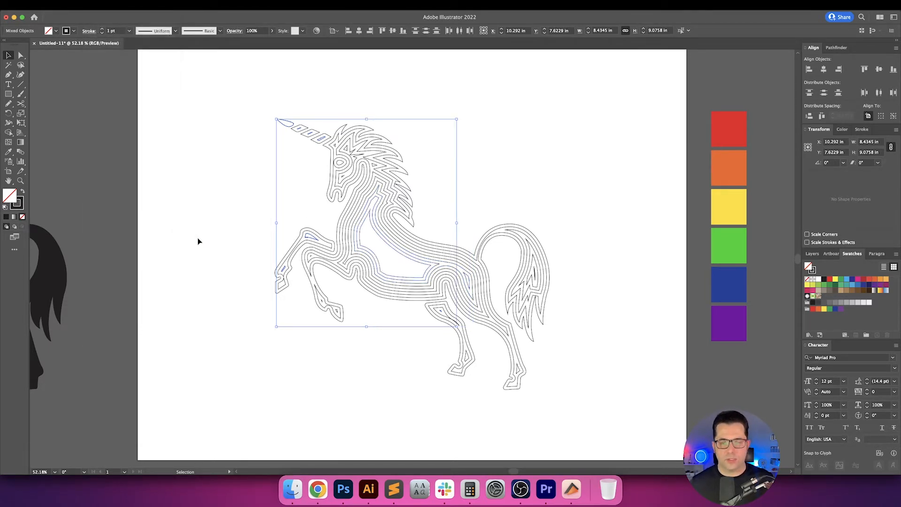
left_click(96, 5)
mouse_move(158, 207)
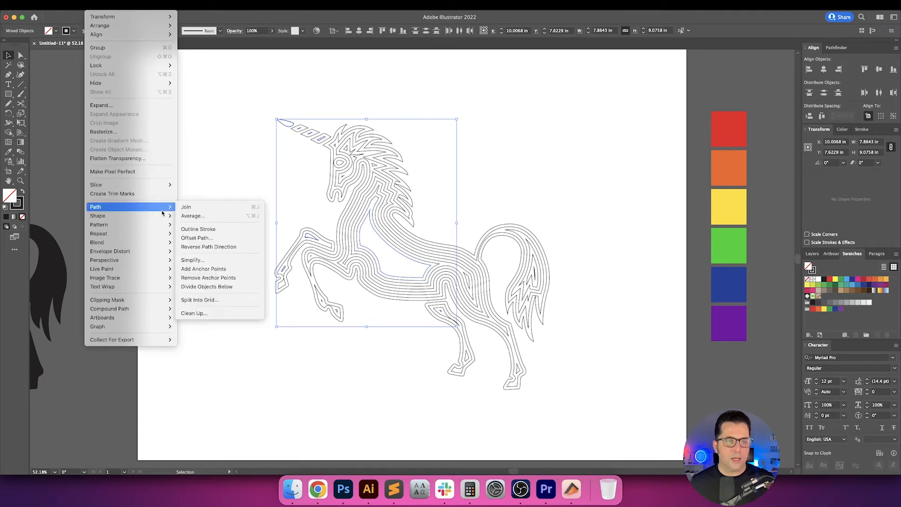
left_click(199, 237)
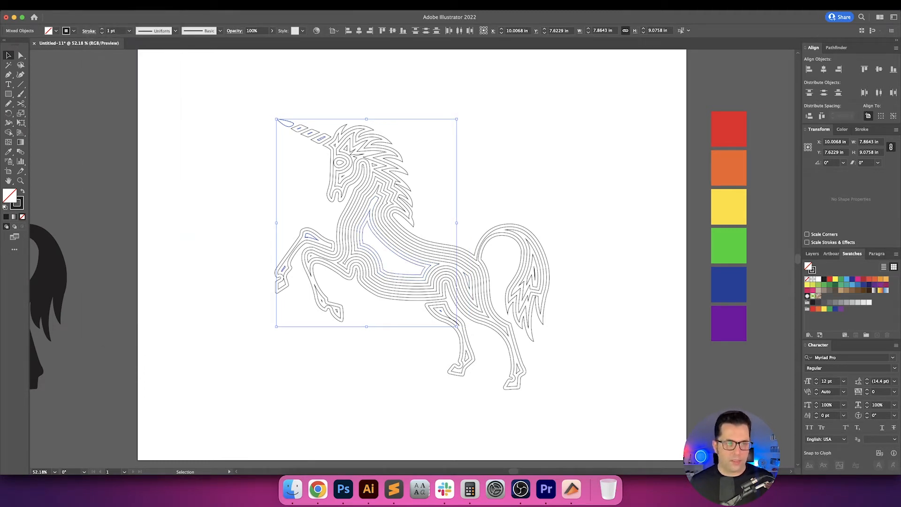
left_click(96, 5)
mouse_move(159, 207)
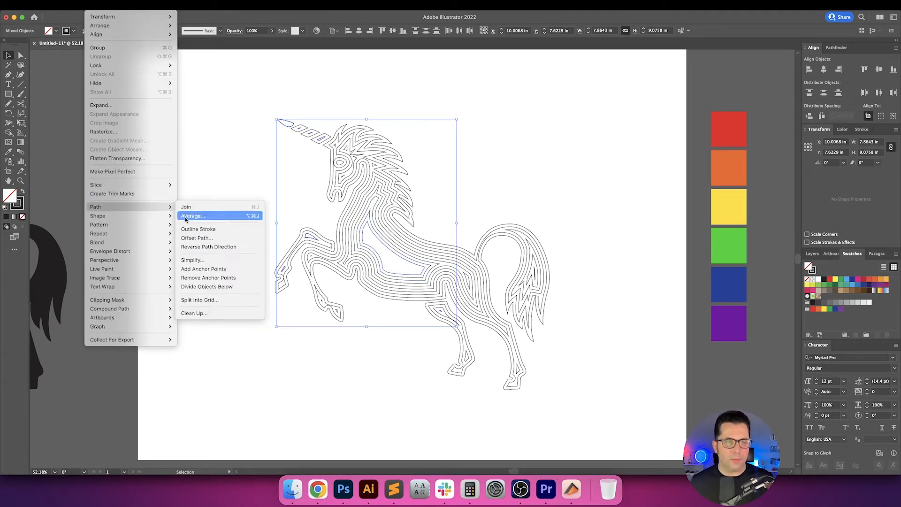
left_click(198, 238)
key("Return")
Fill the remaining gap in the unicorn's body with an eleventh and twelfth -0.125 in path offset, and deselect the artwork.
left_click(96, 5)
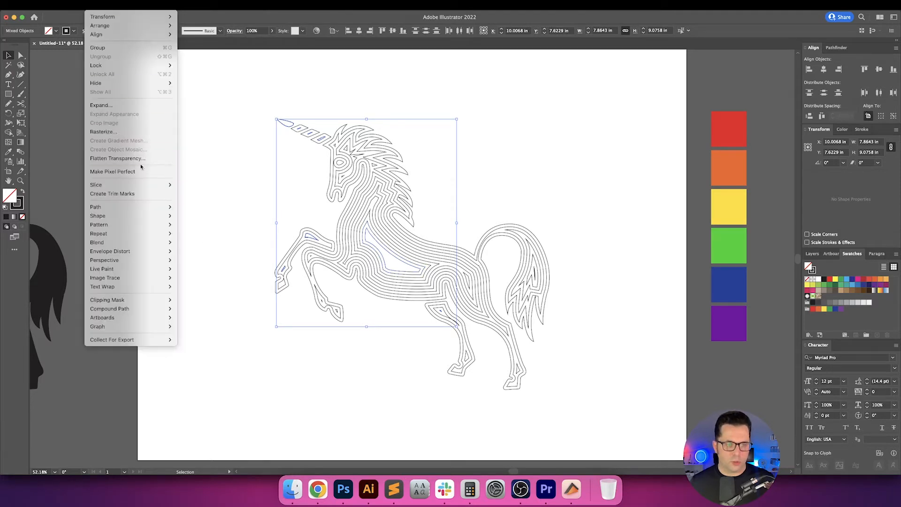
mouse_move(155, 207)
left_click(203, 239)
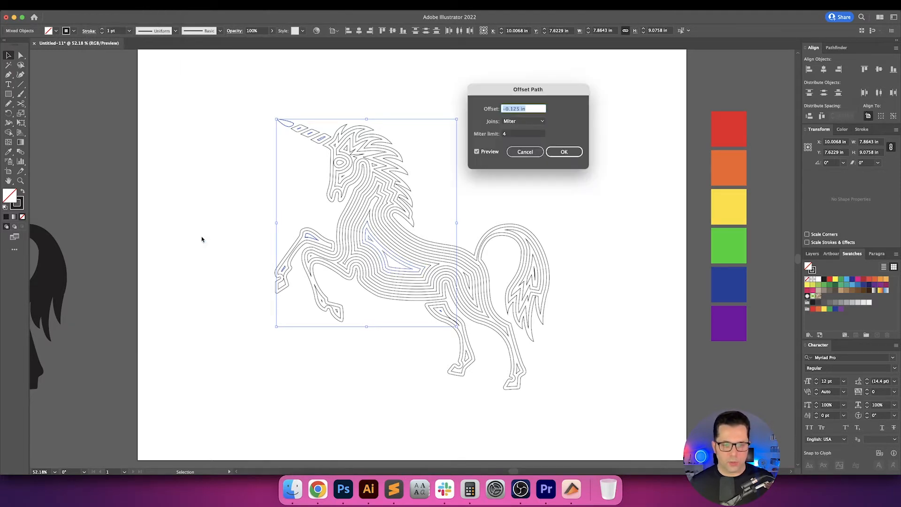
key("Return")
left_click(96, 5)
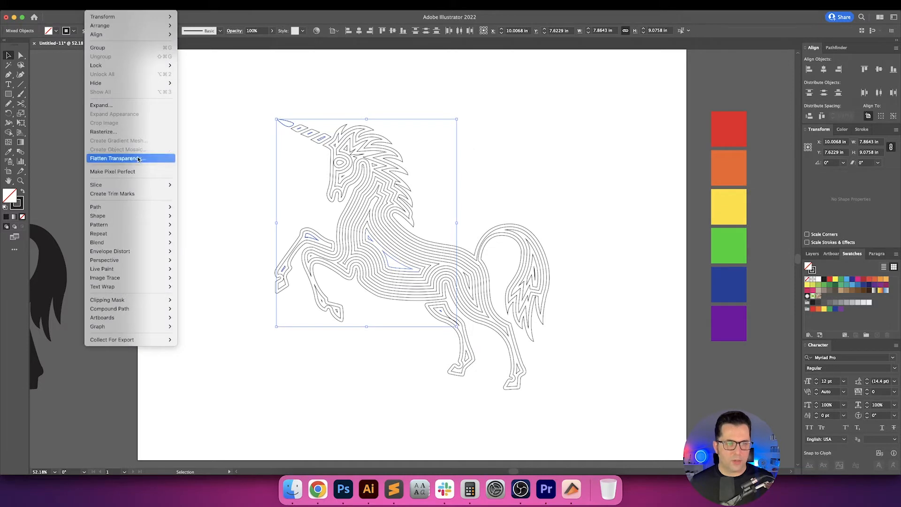
mouse_move(171, 206)
left_click(196, 238)
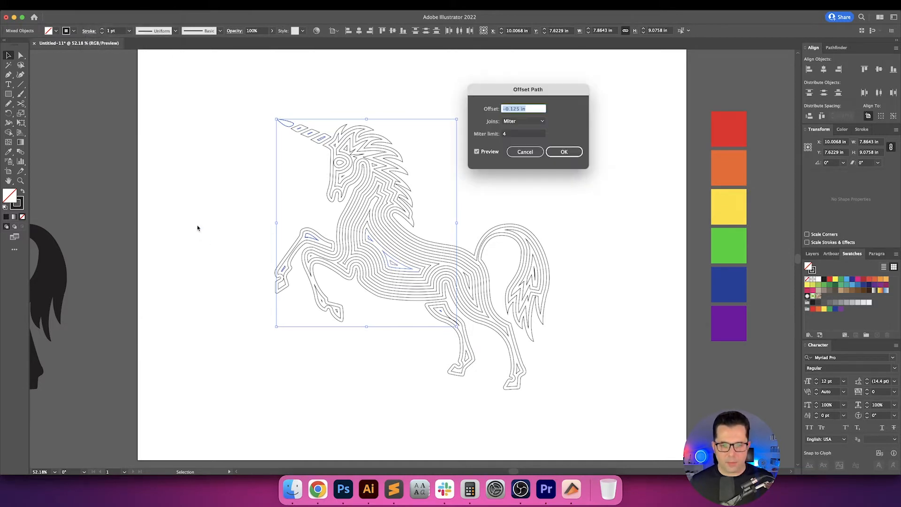
key("Return")
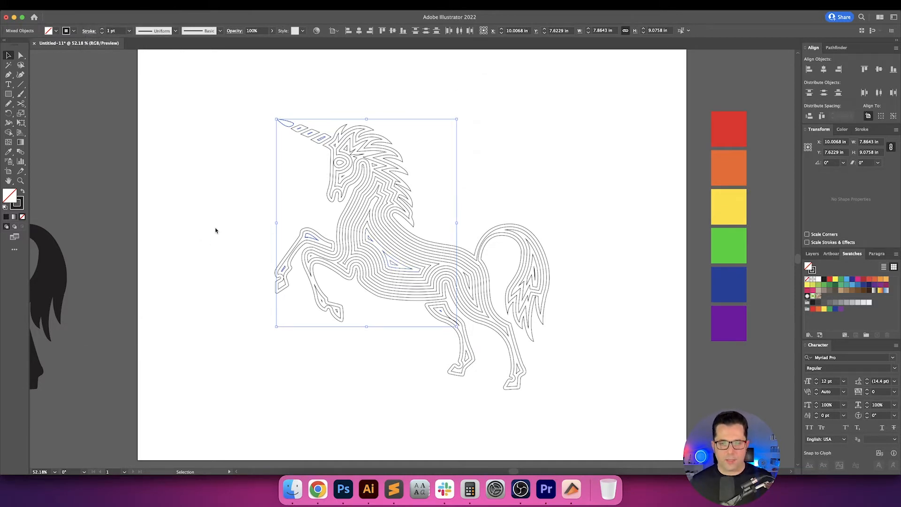
left_click(570, 191)
Give all the unicorn's contour lines round caps and round corner joins, and deselect them.
left_click_drag(569, 191, 548, 191)
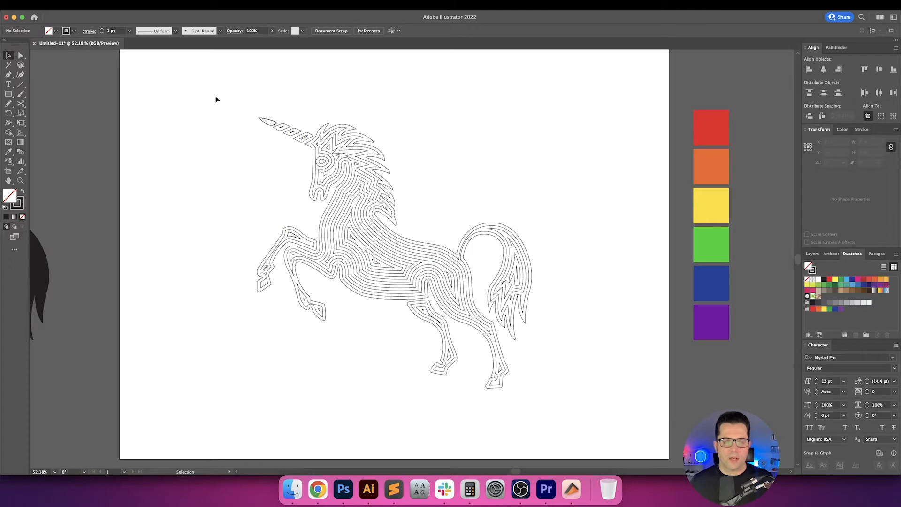
left_click_drag(216, 95, 604, 448)
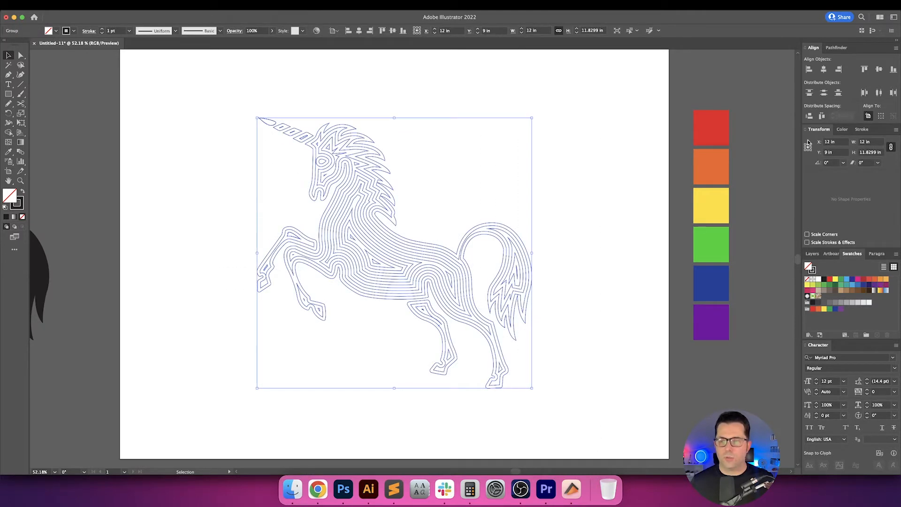
left_click(861, 130)
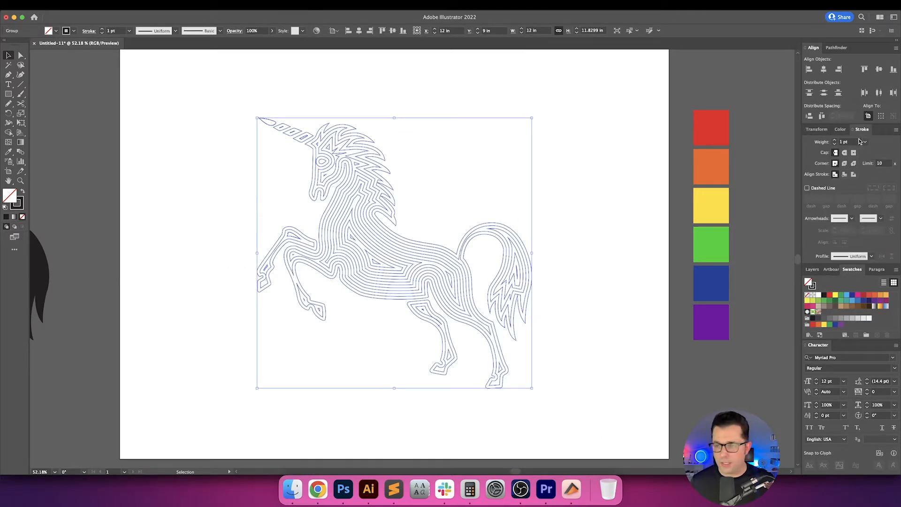
left_click(846, 163)
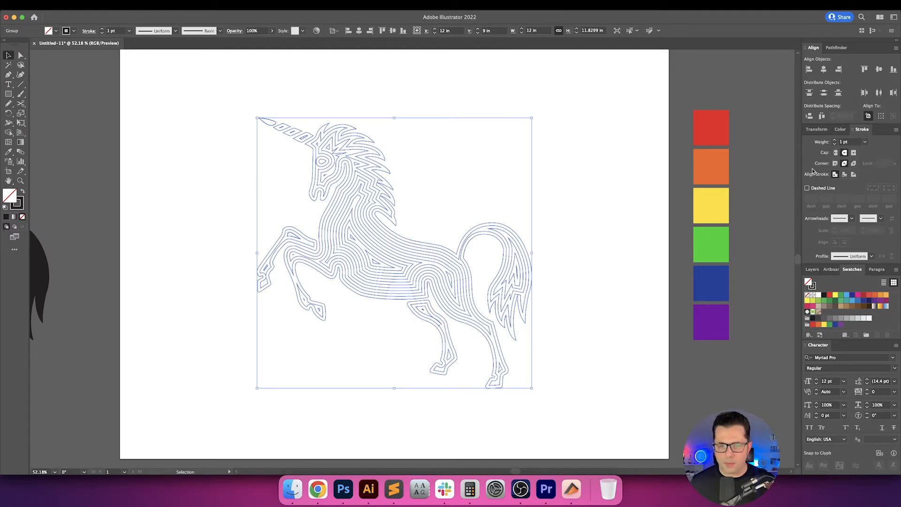
left_click(572, 155)
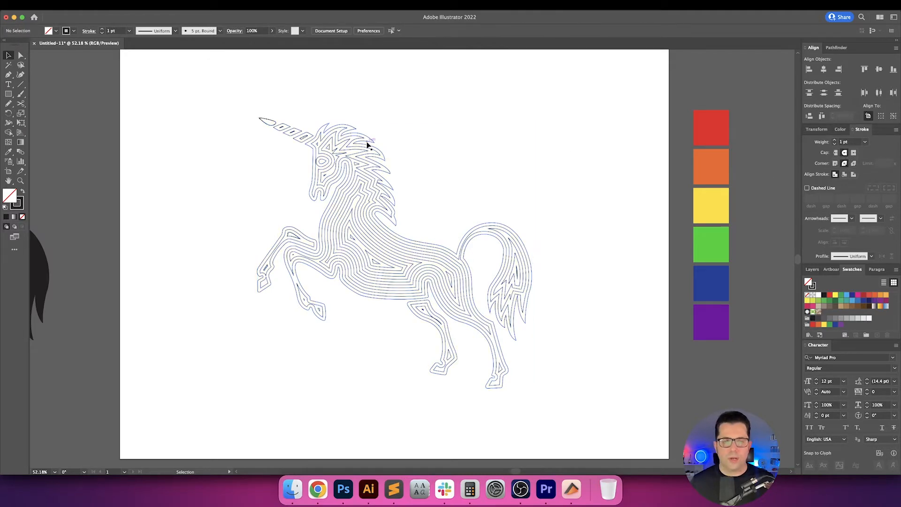
Examine the nested contours around the unicorn's head and in the middle of its body, and select the contour group.
scroll(305, 174, "up", 5)
left_click_drag(294, 131, 231, 214)
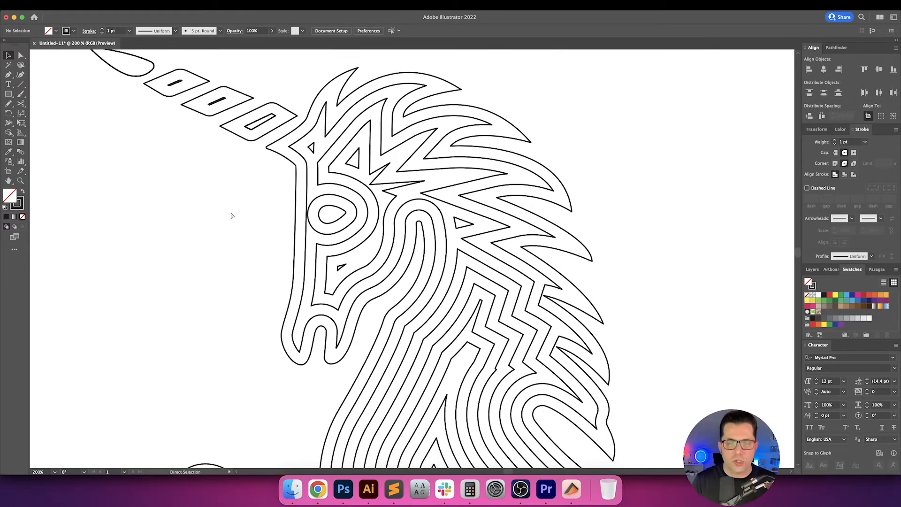
key("super+0")
scroll(407, 274, "up", 4)
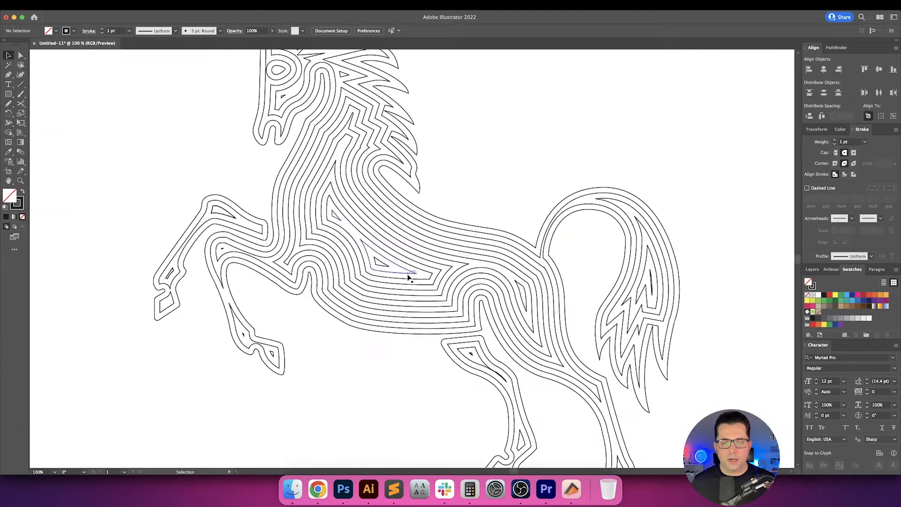
left_click_drag(417, 227, 372, 297)
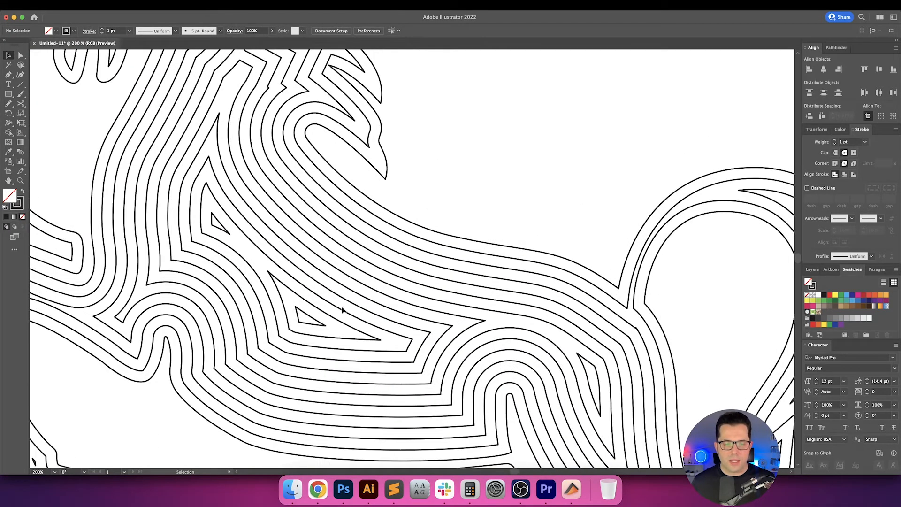
left_click(319, 324)
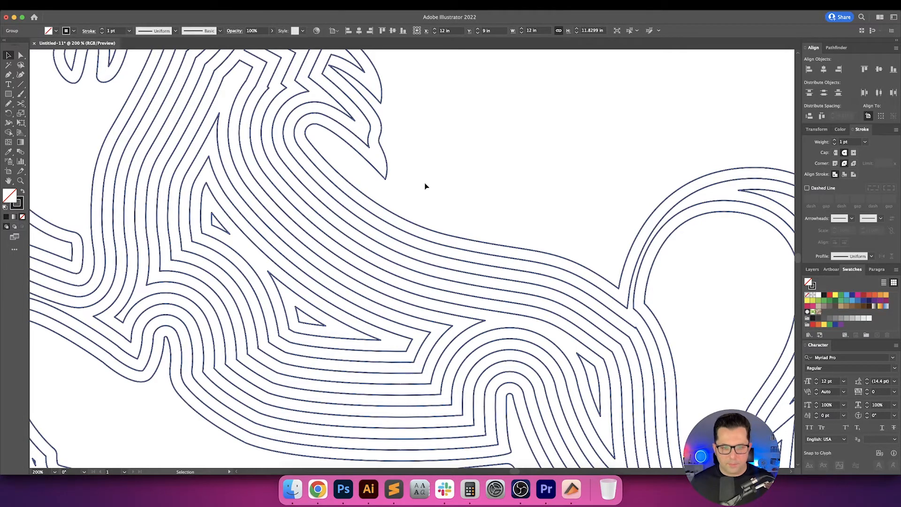
Ungroup the unicorn's contour lines so each contour can be selected individually, and deselect them.
scroll(441, 196, "down", 5)
left_click_drag(319, 119, 579, 347)
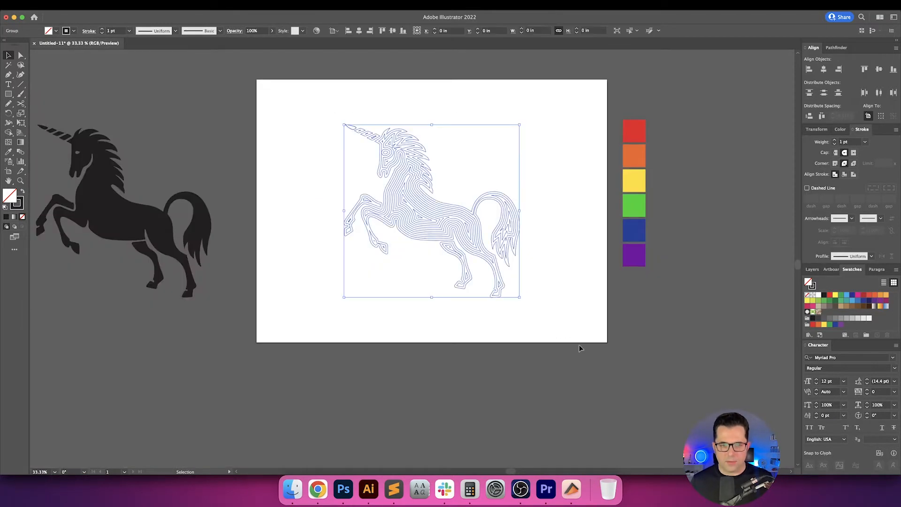
left_click(549, 287)
scroll(420, 206, "up", 5)
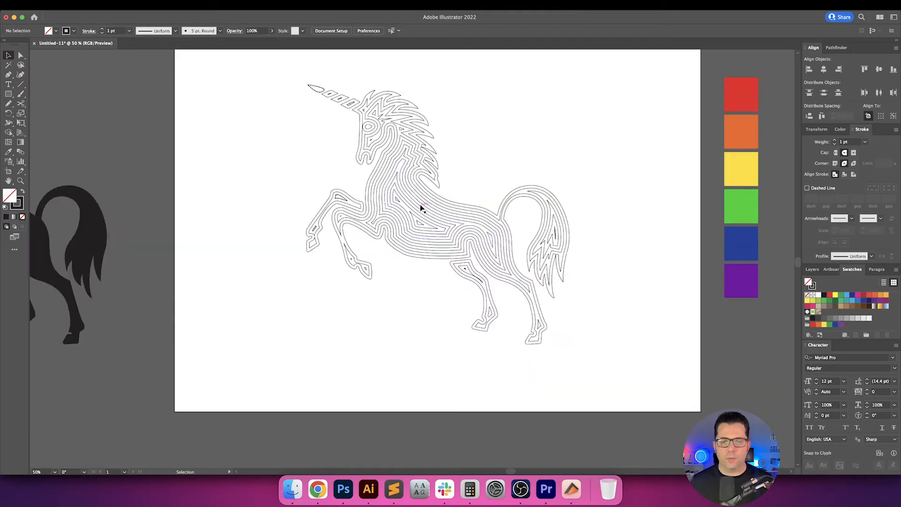
scroll(421, 207, "up", 1)
left_click_drag(462, 207, 366, 272)
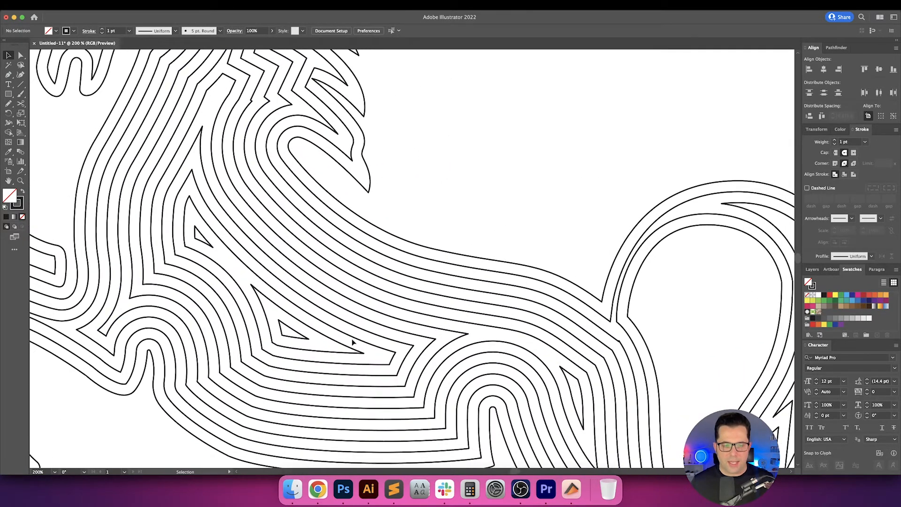
Count the contours in the unicorn's body by selecting each in turn from the innermost shapes to the outer outline, and deselect.
left_click(305, 339)
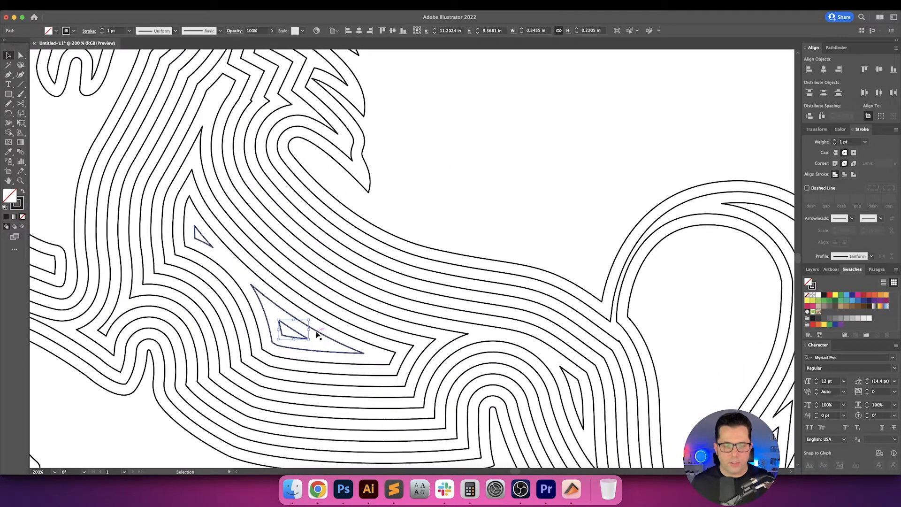
left_click(329, 323)
left_click(335, 314)
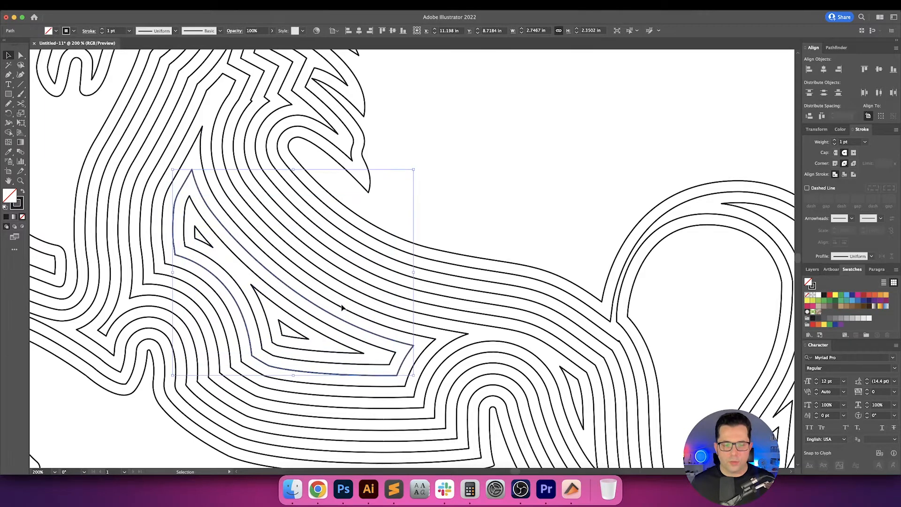
left_click(347, 304)
left_click(352, 298)
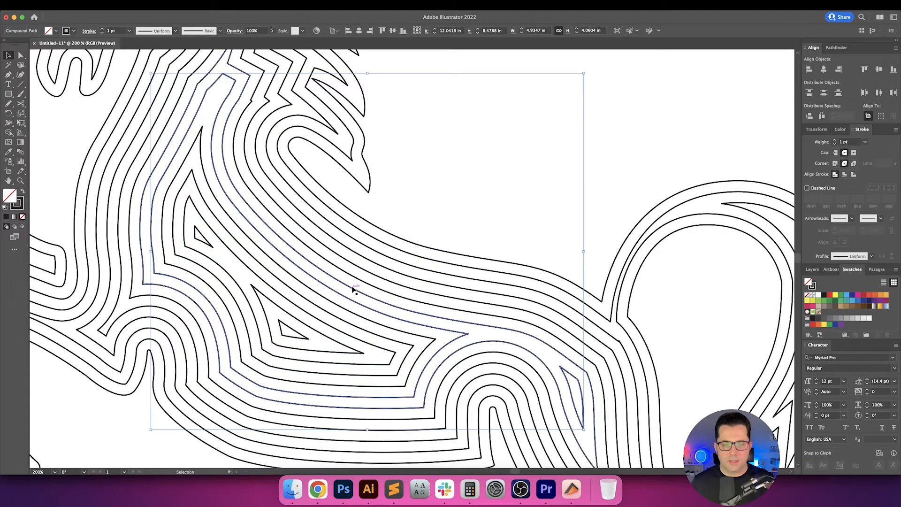
left_click(354, 287)
left_click(356, 281)
left_click(366, 268)
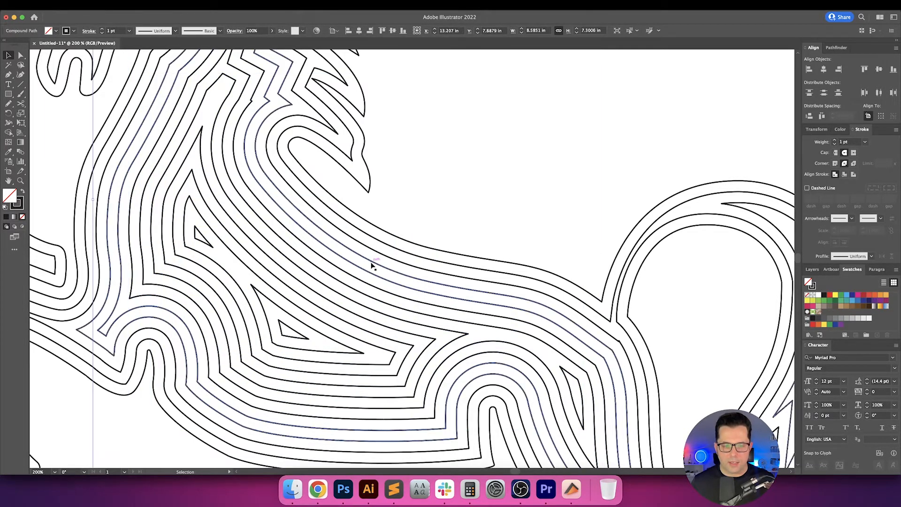
left_click(374, 263)
left_click(380, 250)
left_click(383, 247)
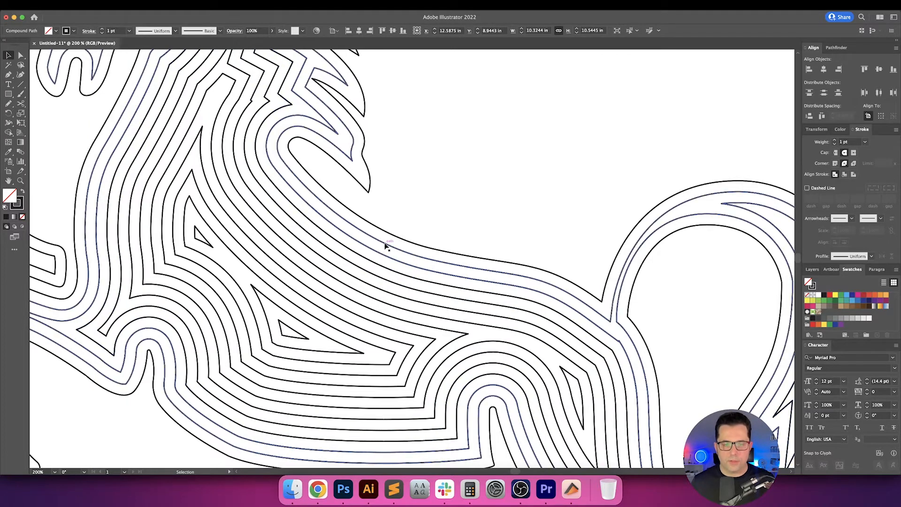
left_click(389, 242)
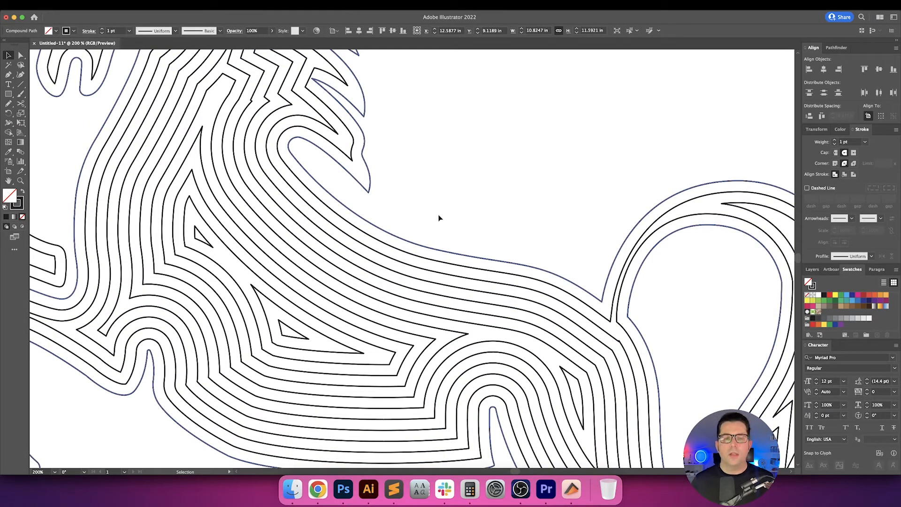
key("super+minus")
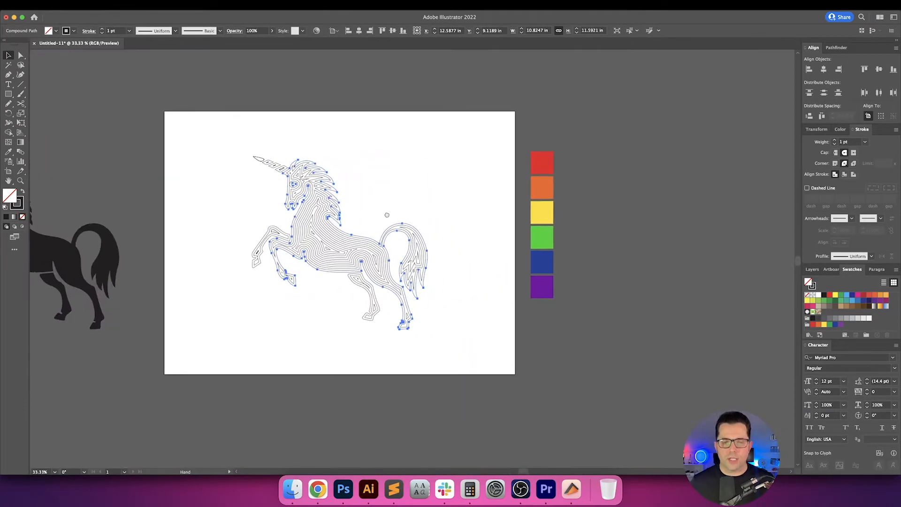
left_click(395, 207)
key("super+equal")
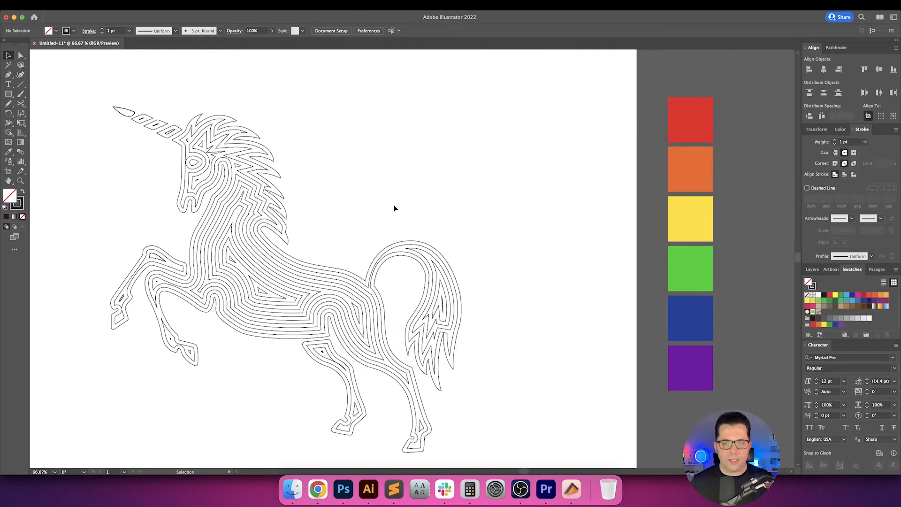
scroll(399, 211, "up", 2)
scroll(399, 212, "right", 2)
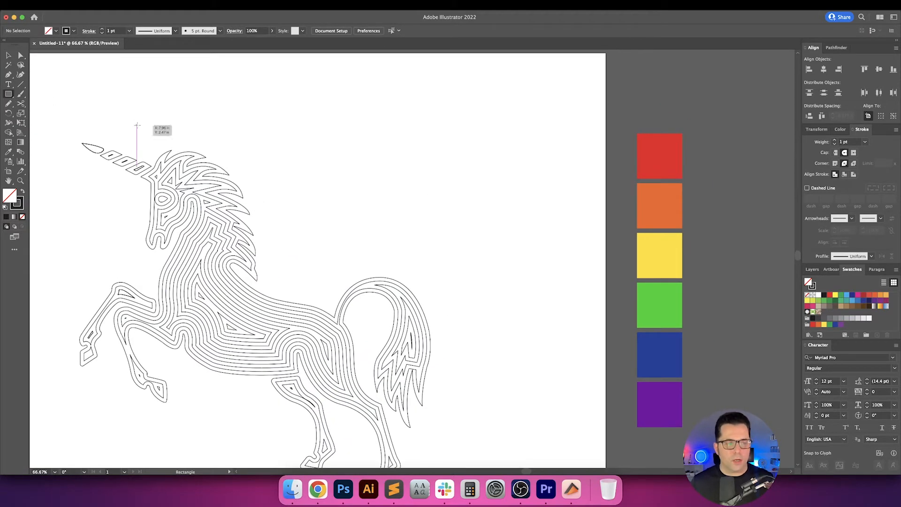
Draw a horizontal line about 3.54 in long with the Pen tool above the unicorn's tail and duplicate it about 4.58 in below.
key("shift+x")
key("p")
key("shift+x")
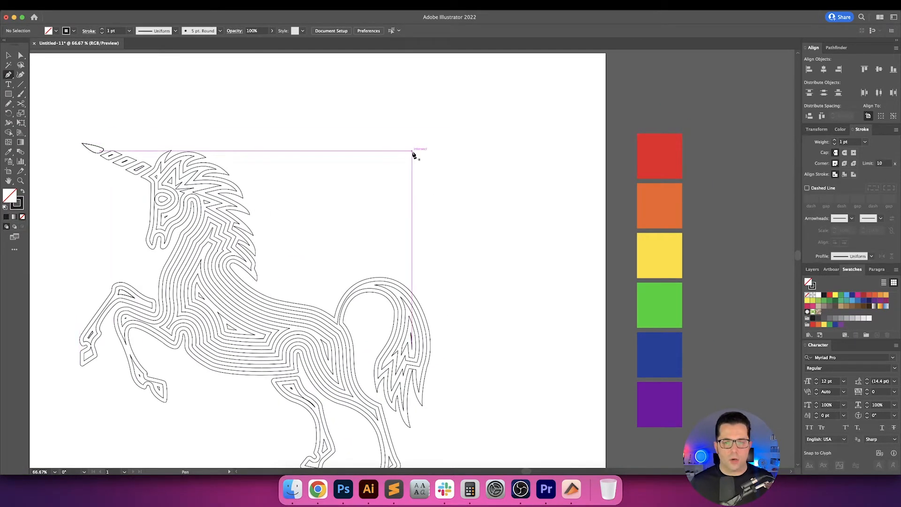
left_click(412, 151)
left_click(516, 151)
key("v")
left_click(520, 178)
scroll(521, 217, "up", 2)
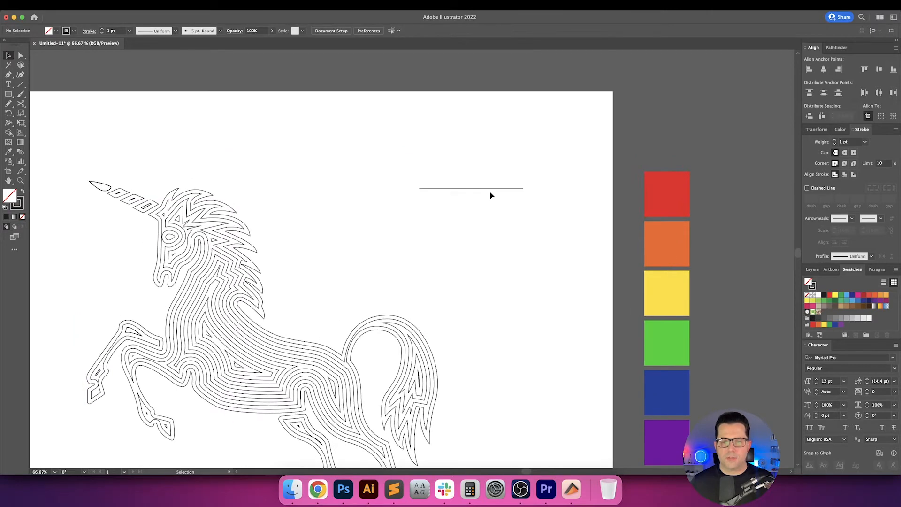
left_click_drag(490, 189, 493, 280)
Blend the two horizontal lines using Specified Steps spacing with 11 steps.
left_click_drag(535, 306, 483, 118)
left_click(20, 153)
double_click(18, 153)
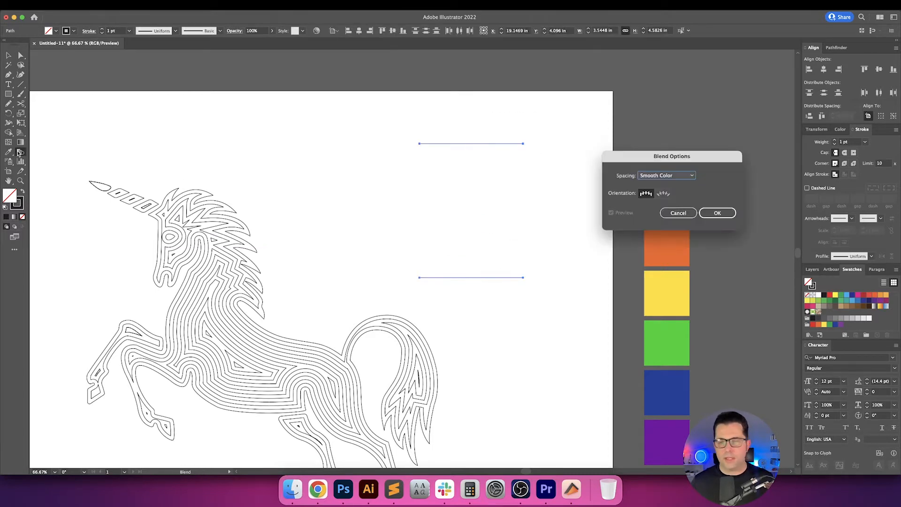
left_click(671, 175)
left_click(673, 192)
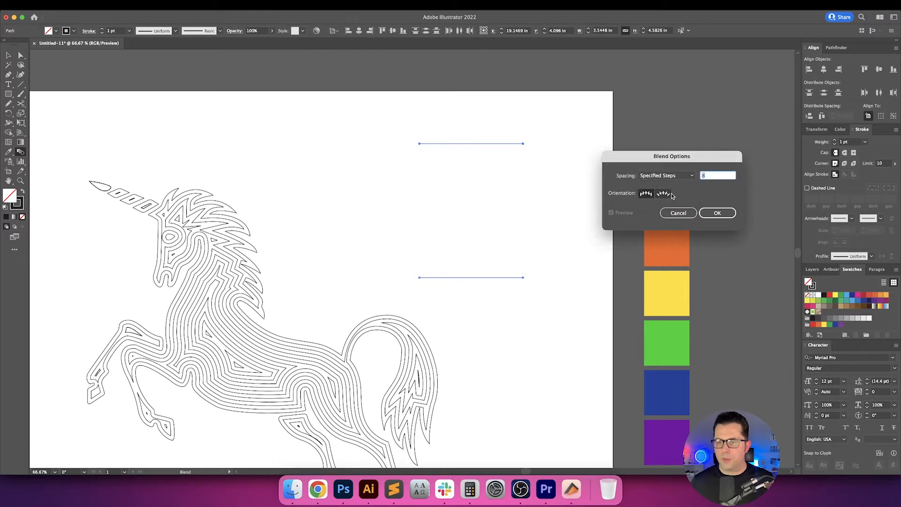
type("11")
key("Tab")
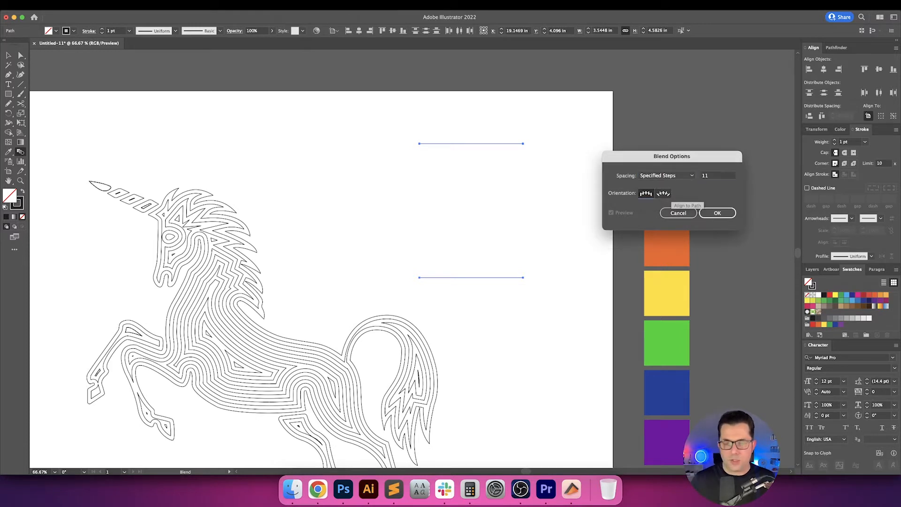
left_click(721, 214)
key("super+alt+b")
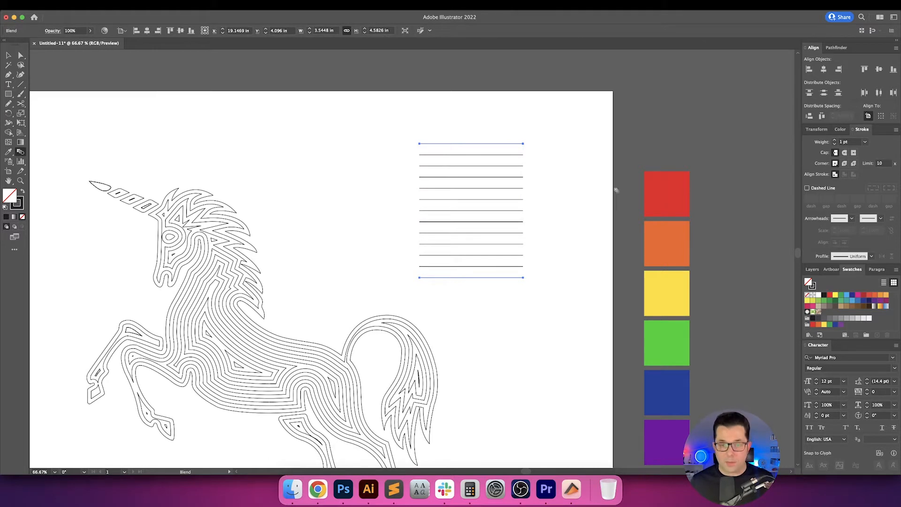
Expand the line blend's object, fill and stroke, ungroup the resulting lines and deselect them.
key("v")
left_click(557, 189)
scroll(554, 189, "right", 1)
left_click(474, 207)
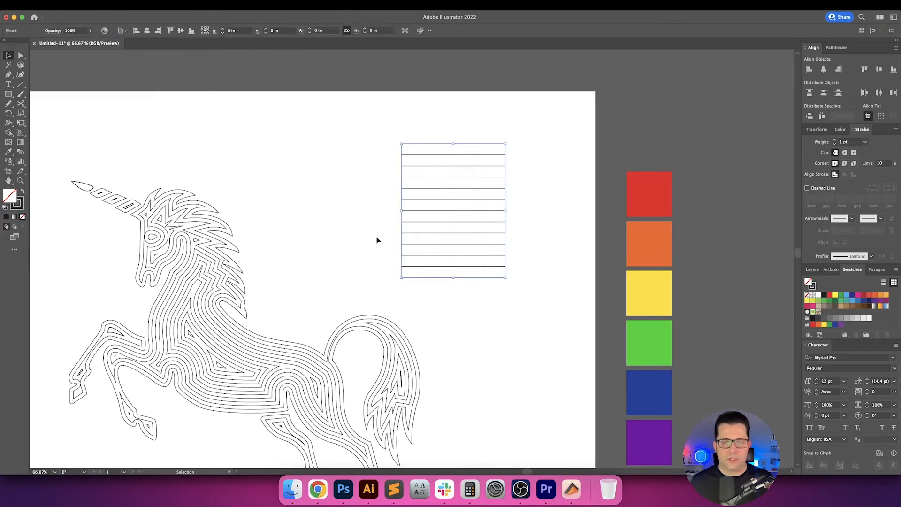
left_click(94, 5)
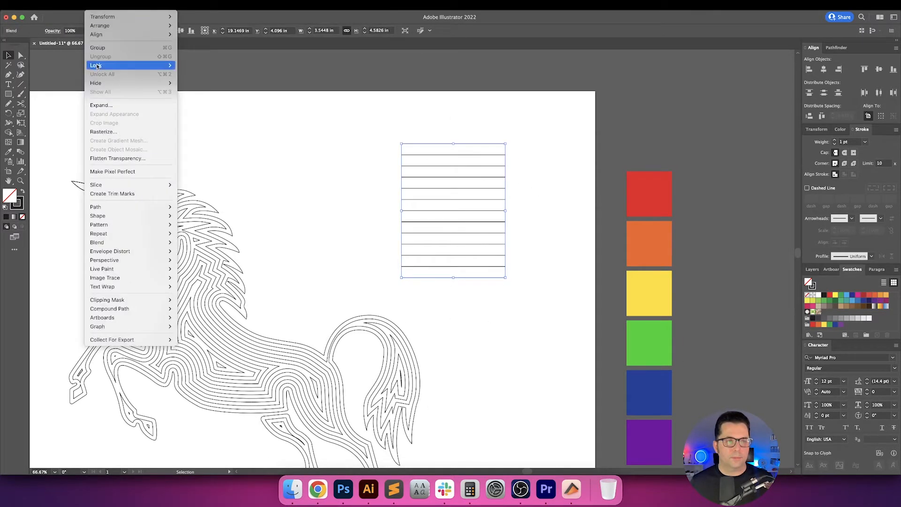
left_click(103, 105)
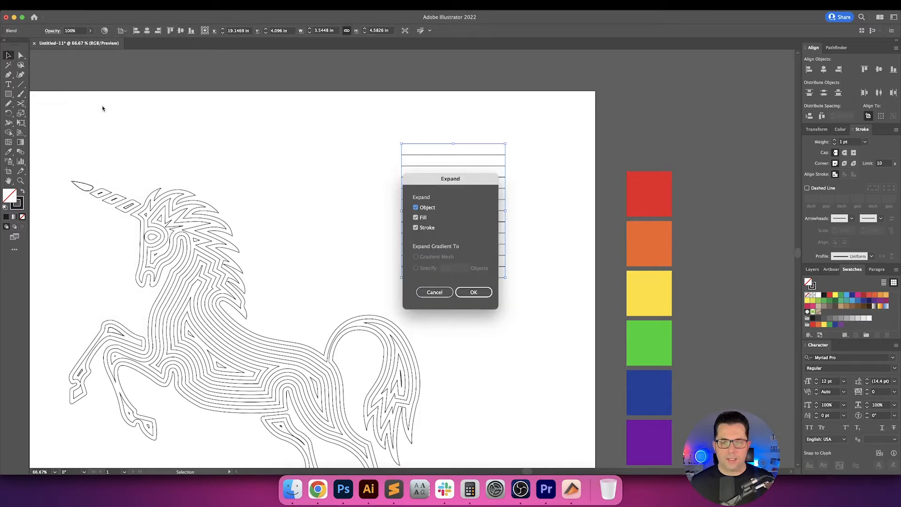
key("Return")
left_click(286, 167)
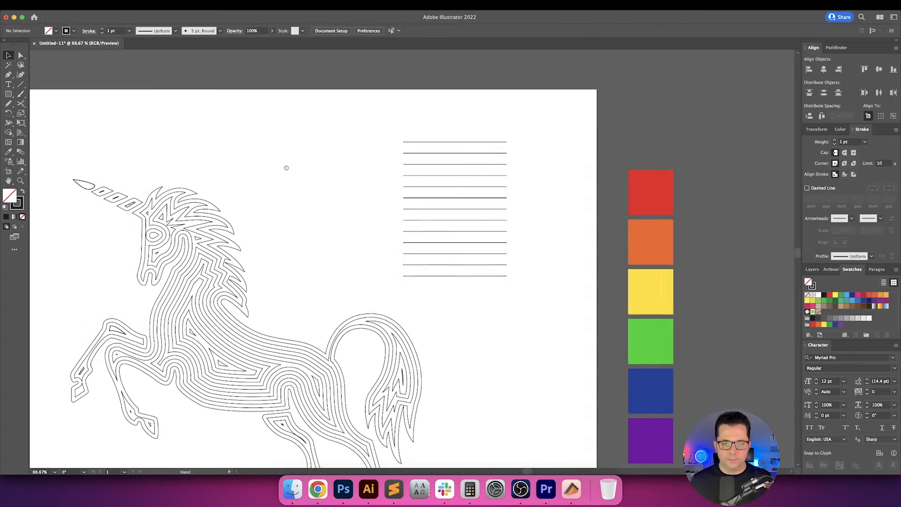
left_click_drag(286, 167, 362, 162)
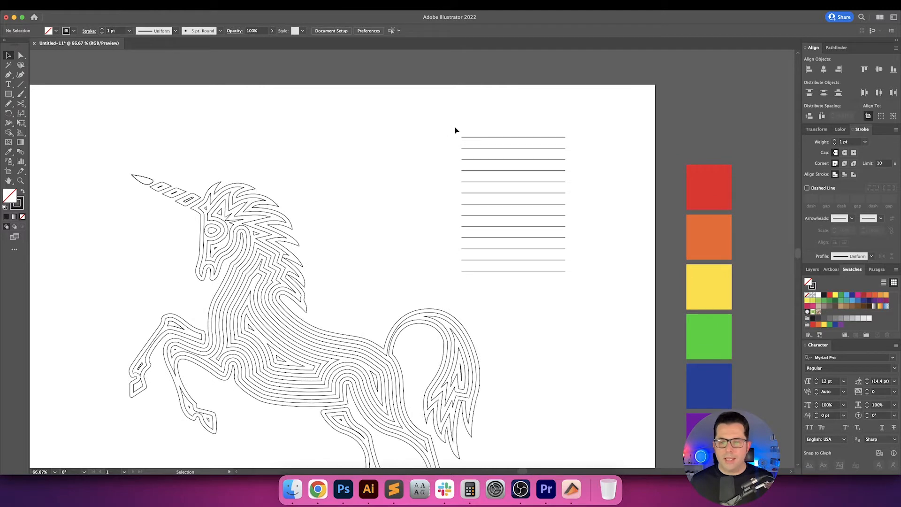
left_click_drag(528, 141, 478, 127)
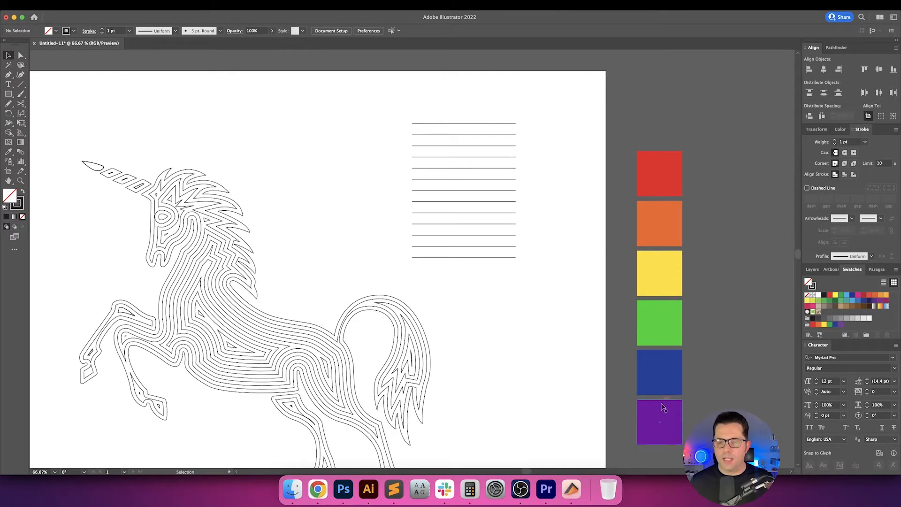
left_click(500, 289)
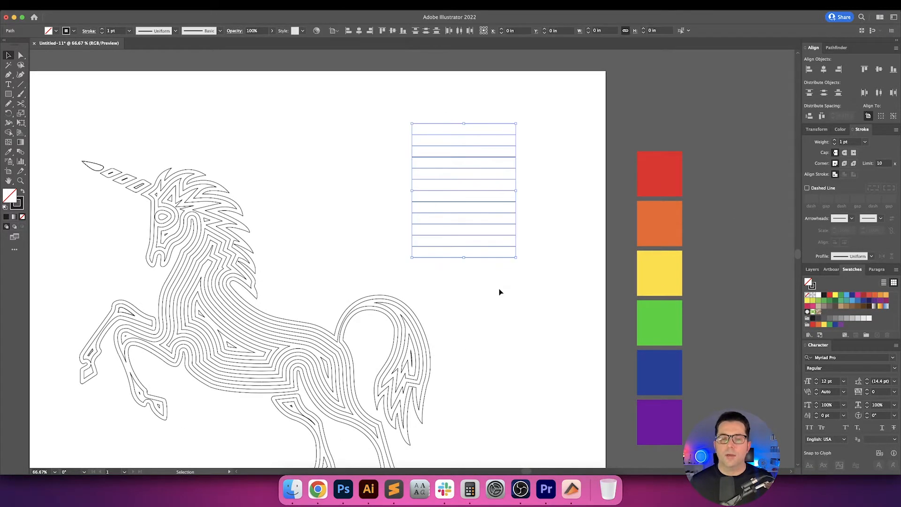
key("super+h")
left_click(559, 293)
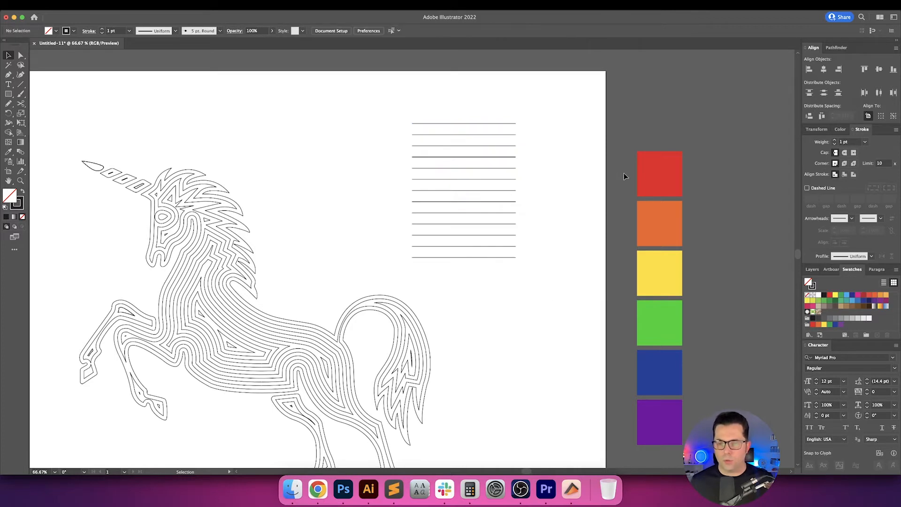
left_click_drag(679, 453, 679, 452)
left_click(573, 317)
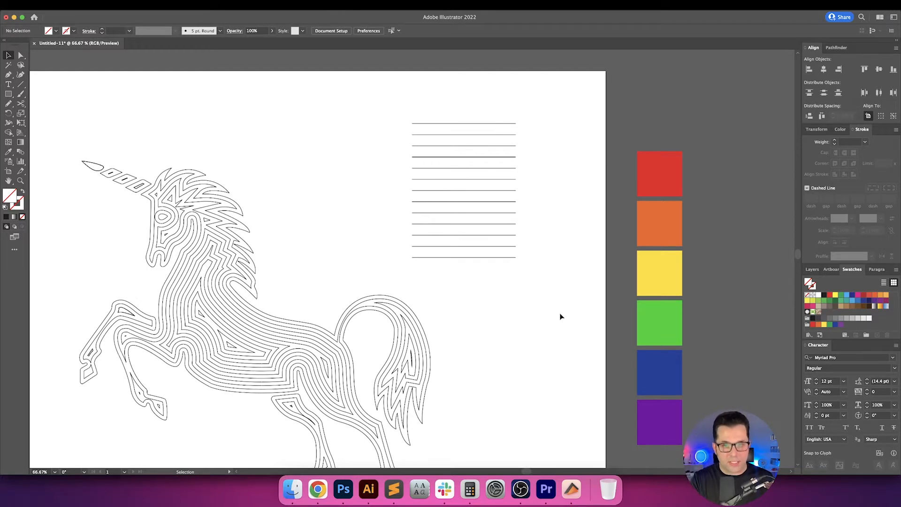
Move the whole stack of horizontal lines left toward the unicorn's head, keeping it level, and deselect it.
left_click_drag(532, 286, 413, 121)
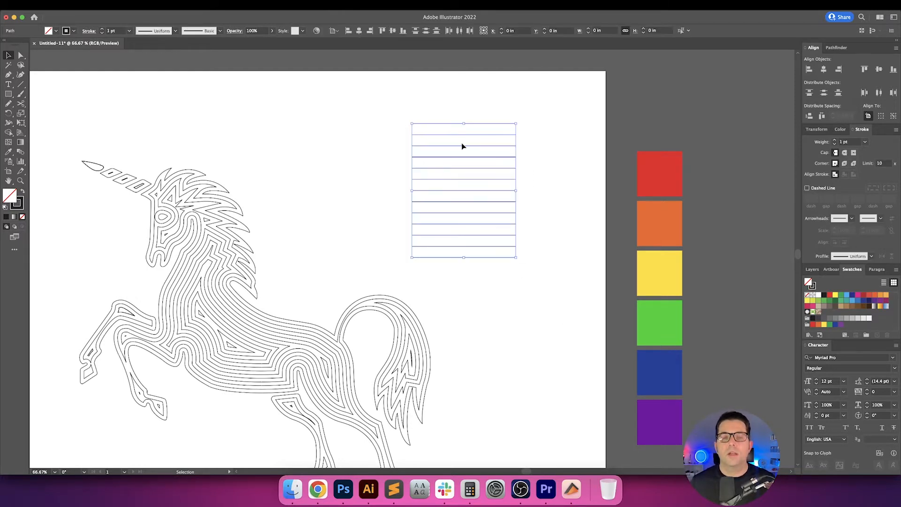
left_click_drag(468, 139, 349, 139)
left_click(466, 140)
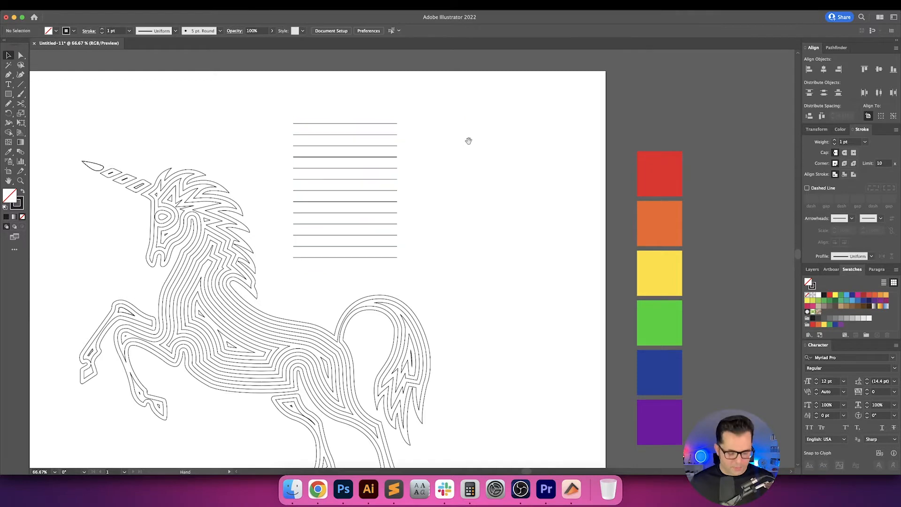
scroll(460, 146, "up", 1)
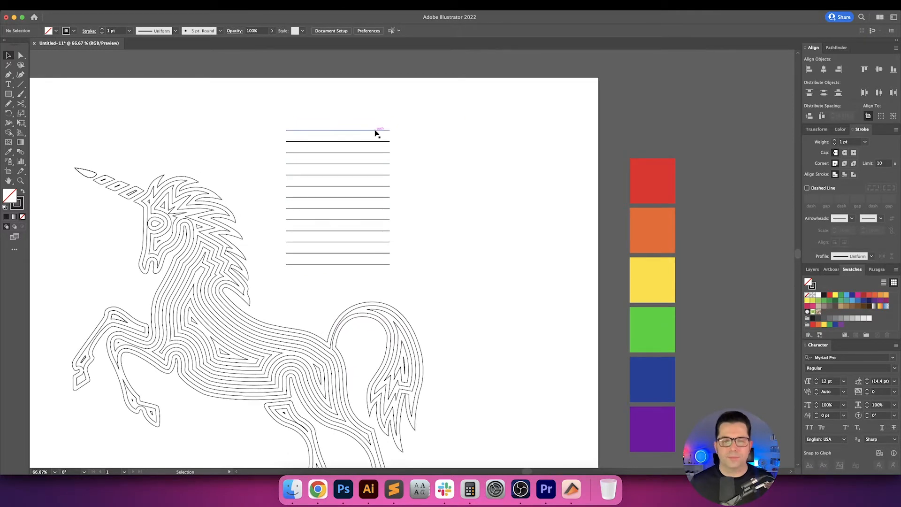
Copy the top two lines of the stack into the empty area between the stack and the colour palette.
left_click(380, 142)
left_click_drag(380, 142, 521, 158)
left_click(536, 162)
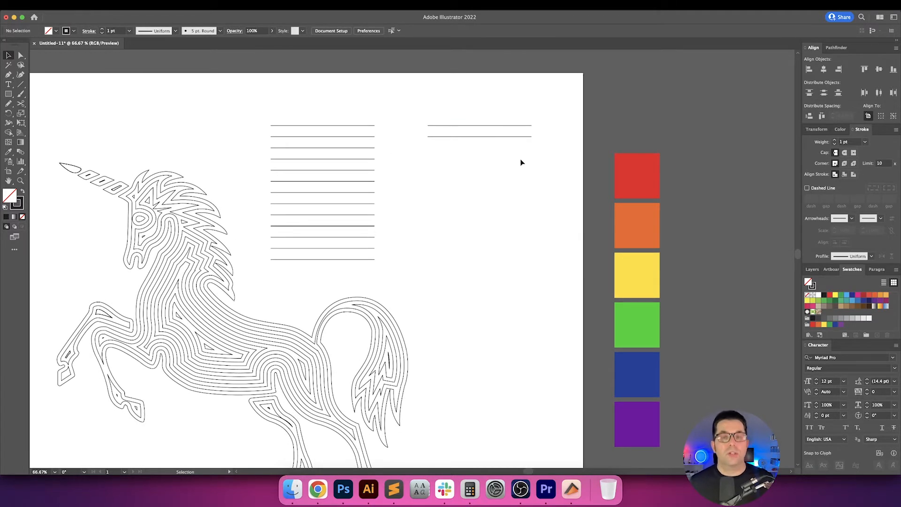
left_click_drag(609, 126, 682, 415)
left_click(709, 341)
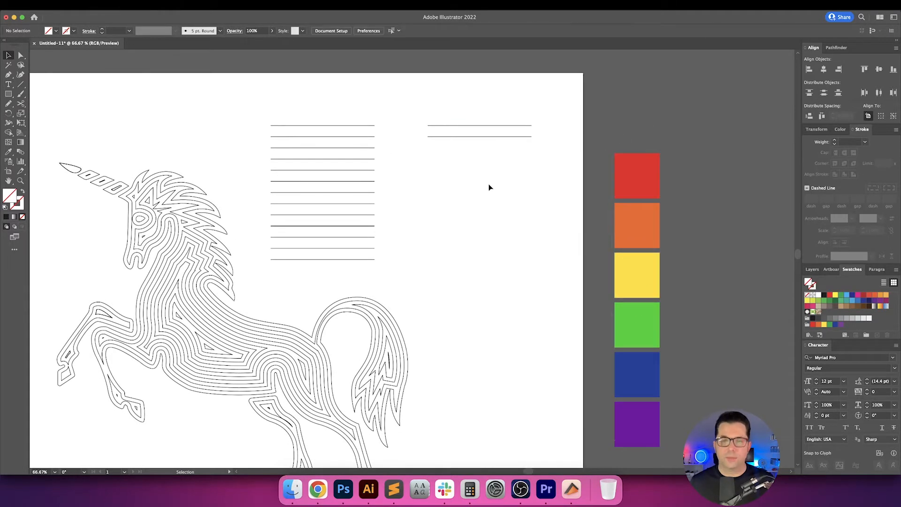
Give the upper of the two copied lines a red stroke sampled from the palette's red square.
left_click_drag(489, 147, 427, 101)
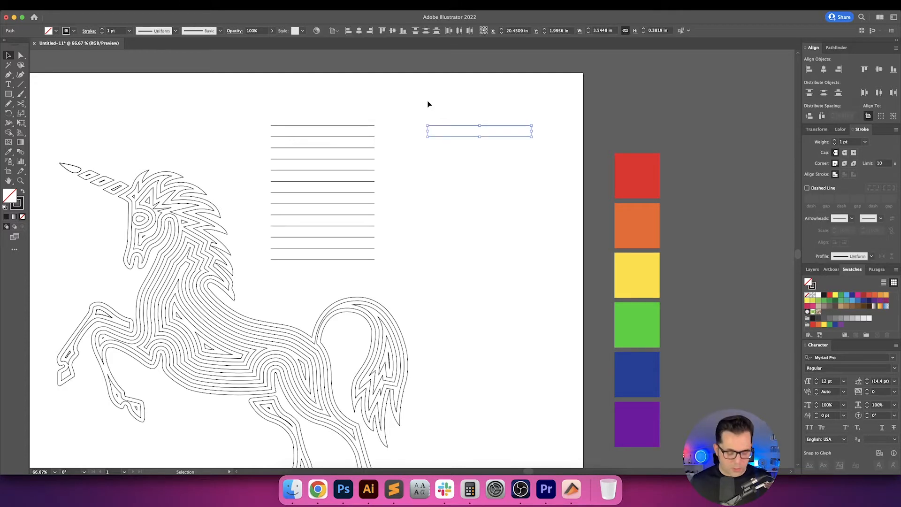
left_click(516, 127)
key("i")
left_click(615, 169)
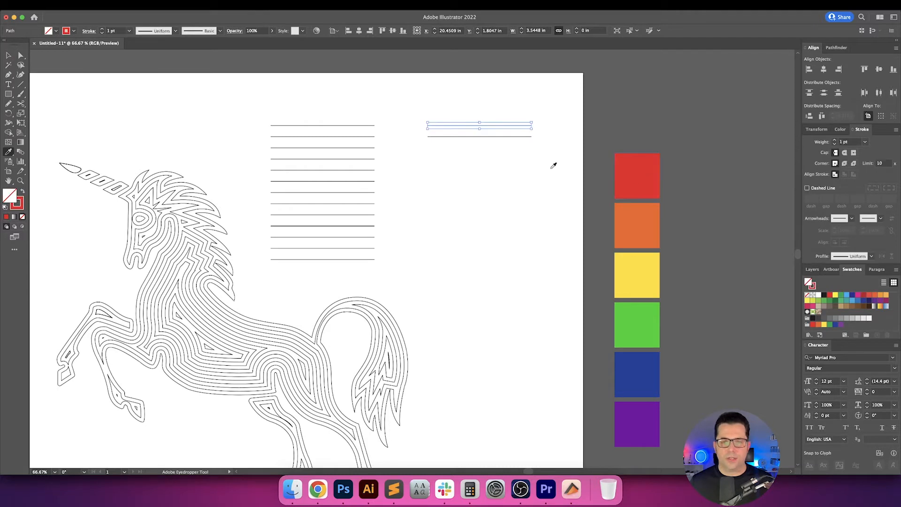
key("v")
Colour the lower copied line's stroke with the palette's orange and deselect it.
left_click_drag(530, 164, 479, 135)
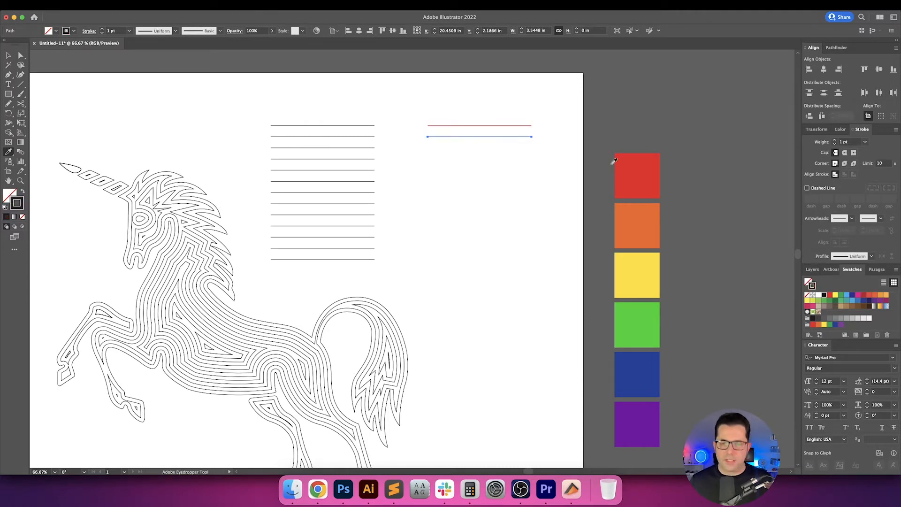
key("i")
left_click(659, 213)
key("v")
left_click(564, 202)
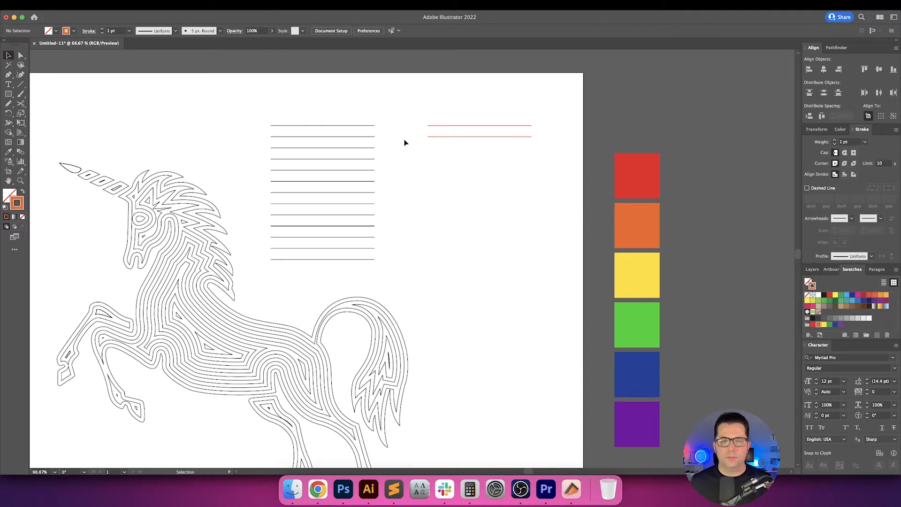
Lower the copied orange line by one more row, leaving a gap for one intermediate line beneath the red line.
left_click_drag(409, 116, 460, 149)
key("super+g")
left_click(459, 160)
left_click(451, 136)
left_click(456, 139)
left_click(464, 160)
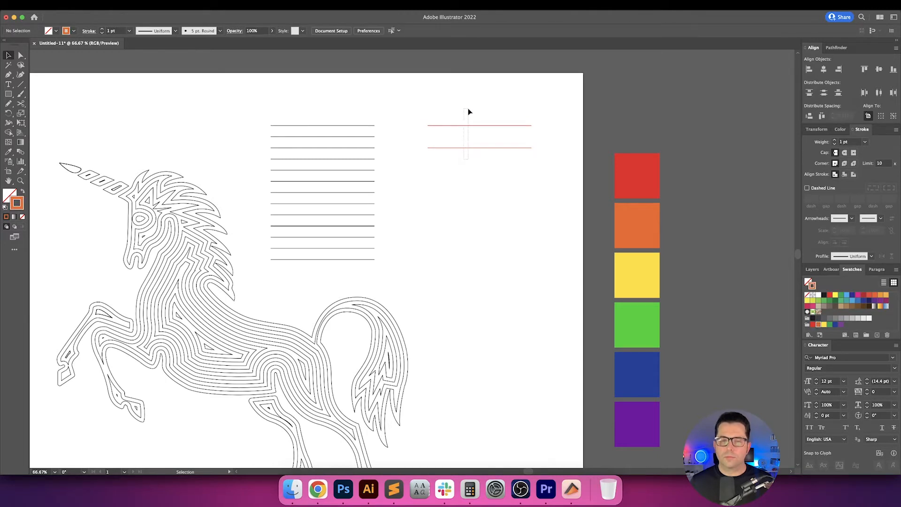
Blend the copied red and orange lines with Specified Steps spacing of 1 and deselect the result.
left_click_drag(468, 112, 468, 110)
key("alt+super+b")
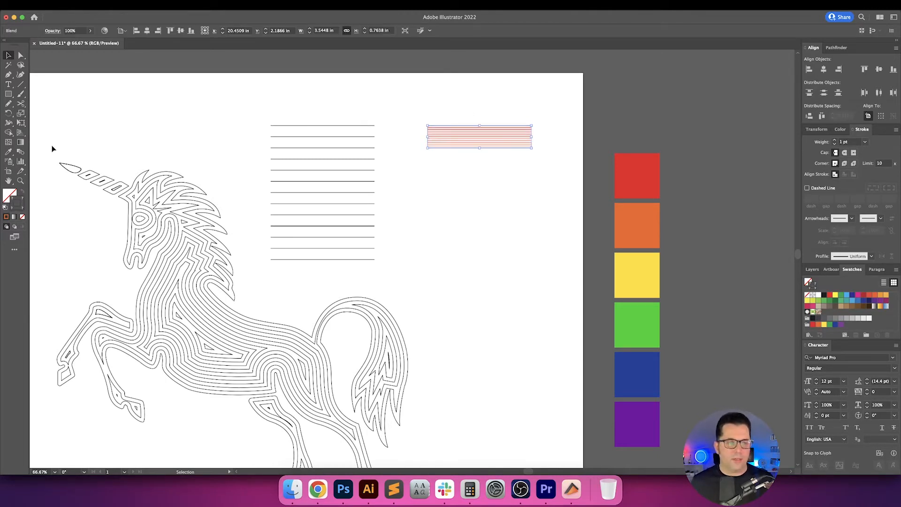
double_click(12, 152)
key("Escape")
double_click(20, 152)
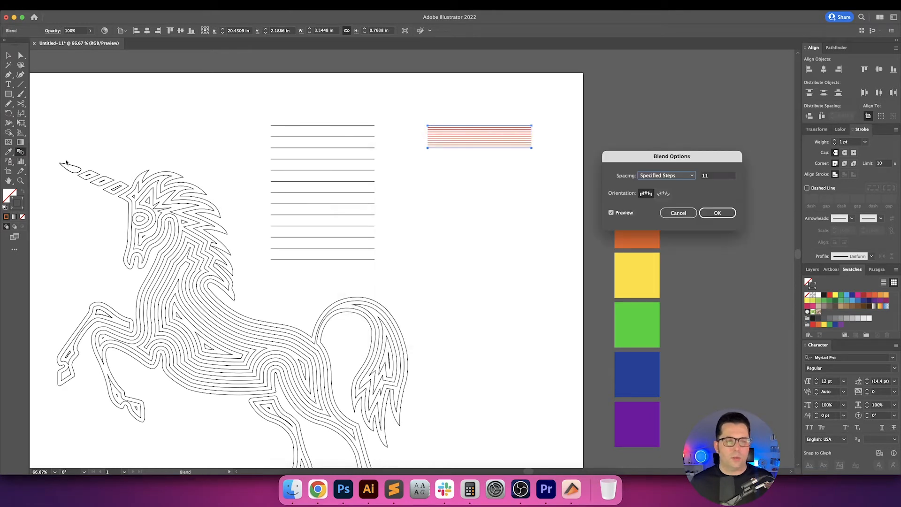
left_click(649, 178)
left_click(661, 193)
double_click(714, 176)
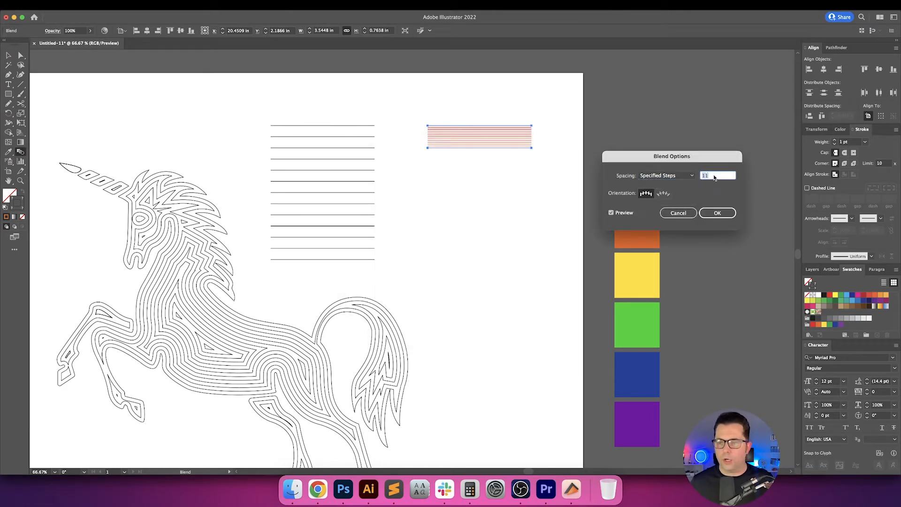
type("1")
left_click(717, 213)
key("v")
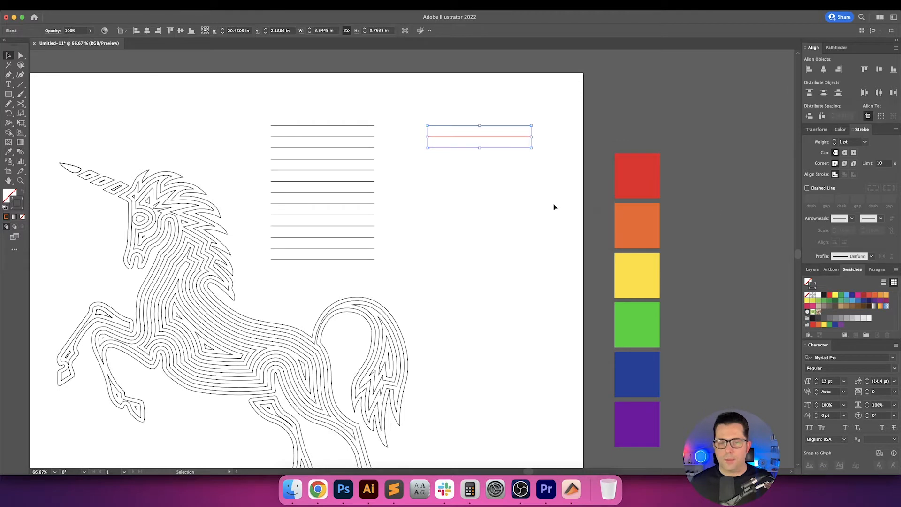
left_click(554, 207)
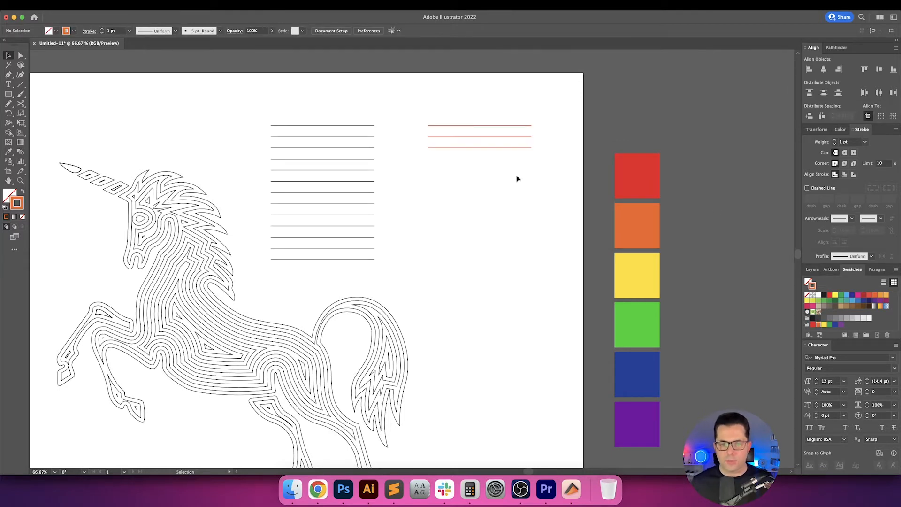
Expand the red-to-orange blend into separate lines and deselect it.
scroll(432, 171, "up", 2)
left_click_drag(433, 170, 476, 221)
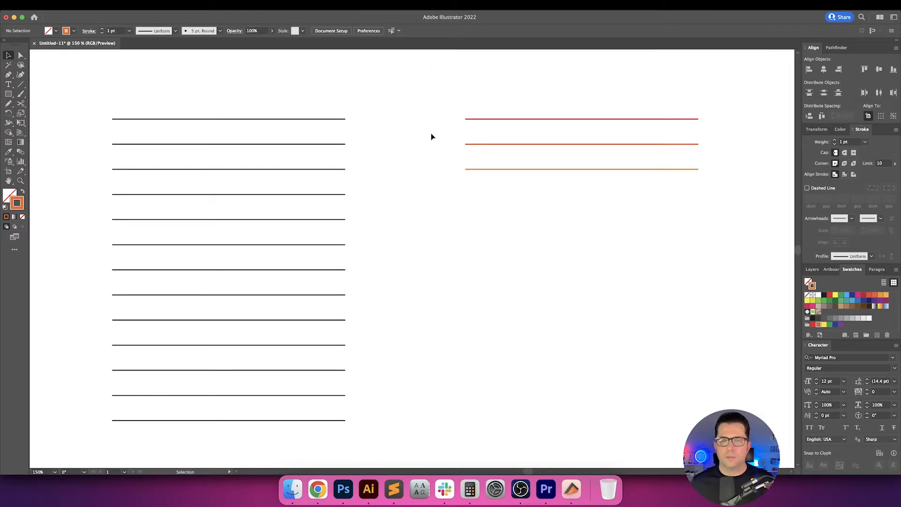
left_click_drag(538, 214, 538, 214)
left_click(88, 5)
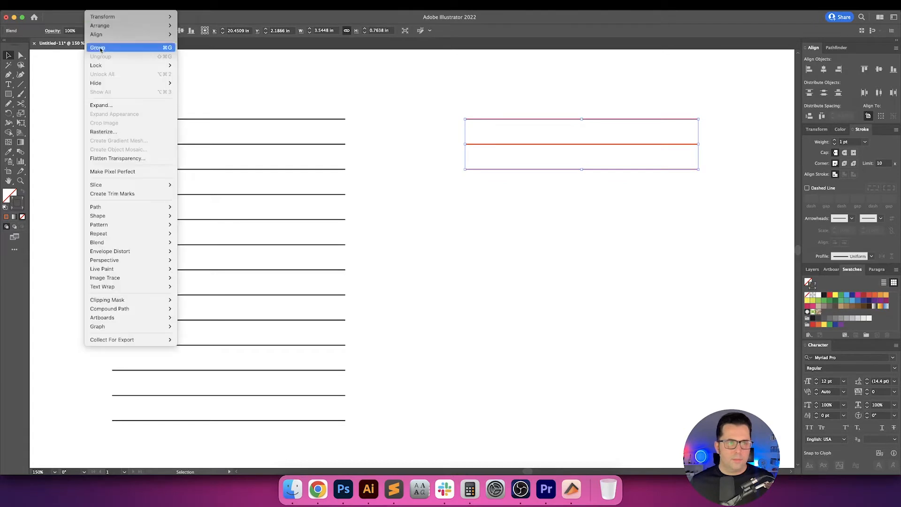
left_click(108, 108)
left_click(413, 223)
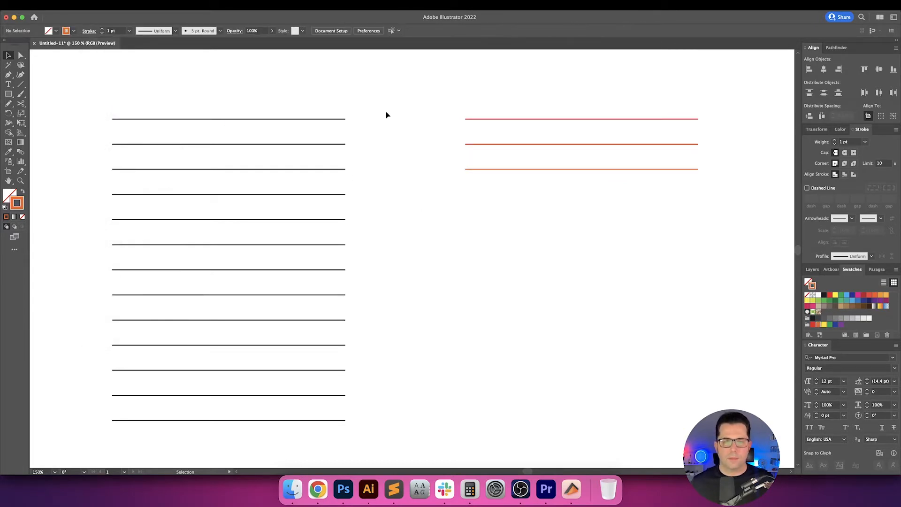
Colour the stack's top line with the red stroke sampled from the first sample line.
left_click(325, 121)
key("i")
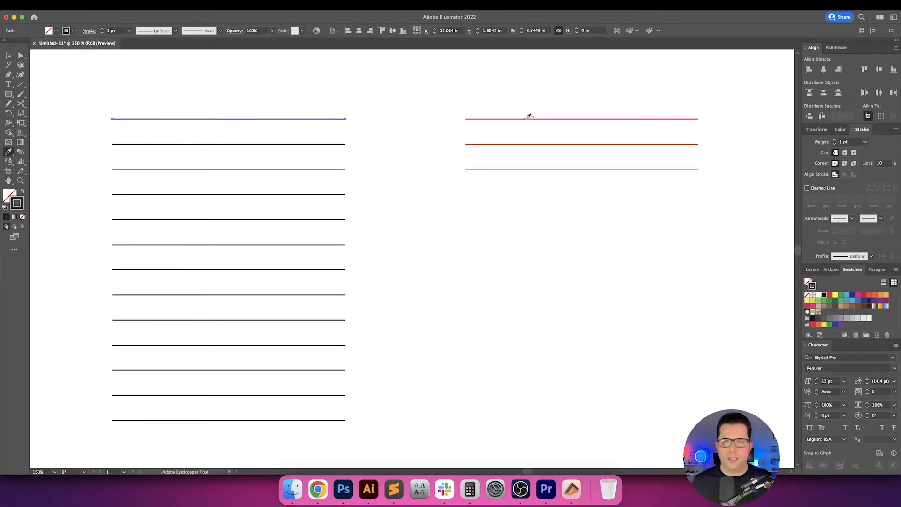
left_click(524, 118)
key("v")
left_click(385, 140)
Colour the stack's second line with the red-orange stroke sampled from the middle sample line.
left_click(324, 144)
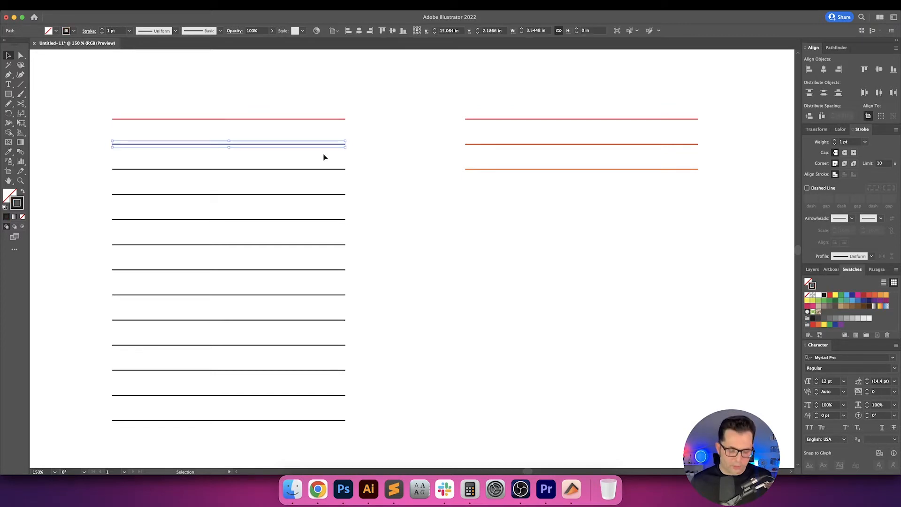
key("i")
left_click(515, 144)
key("v")
left_click(373, 163)
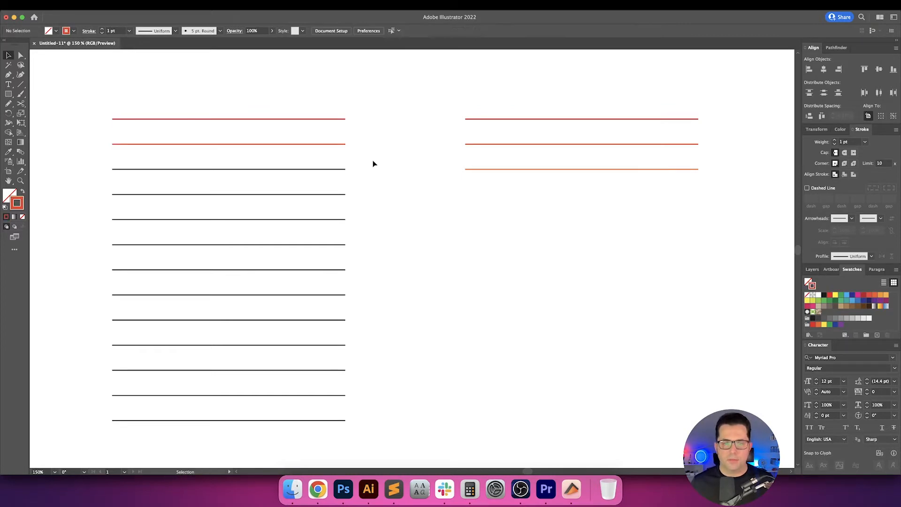
Colour the stack's third line with the orange stroke sampled from the lowest sample line and deselect it.
left_click(324, 169)
key("i")
left_click(503, 169)
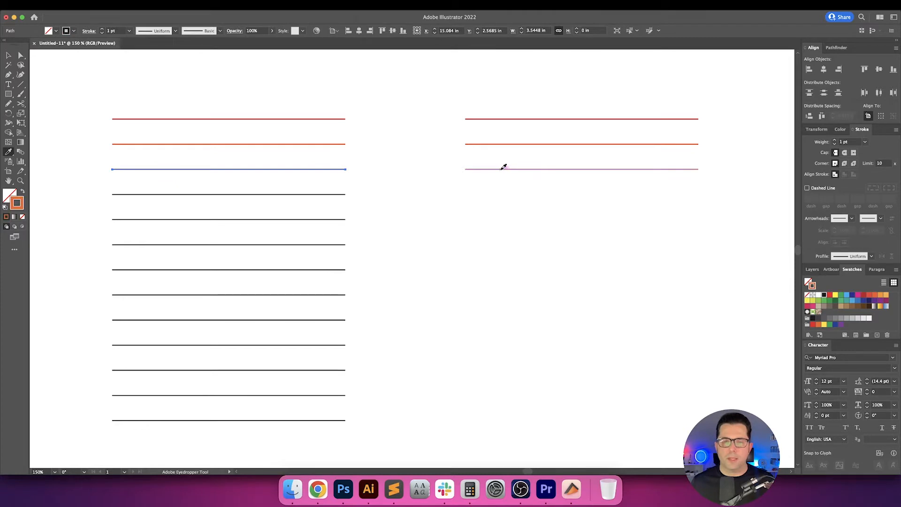
key("v")
left_click(435, 190)
Give the stack's fifth line the palette's yellow, swapping fill and stroke so the colour is on the stroke.
key("super+1")
left_click_drag(412, 194, 388, 186)
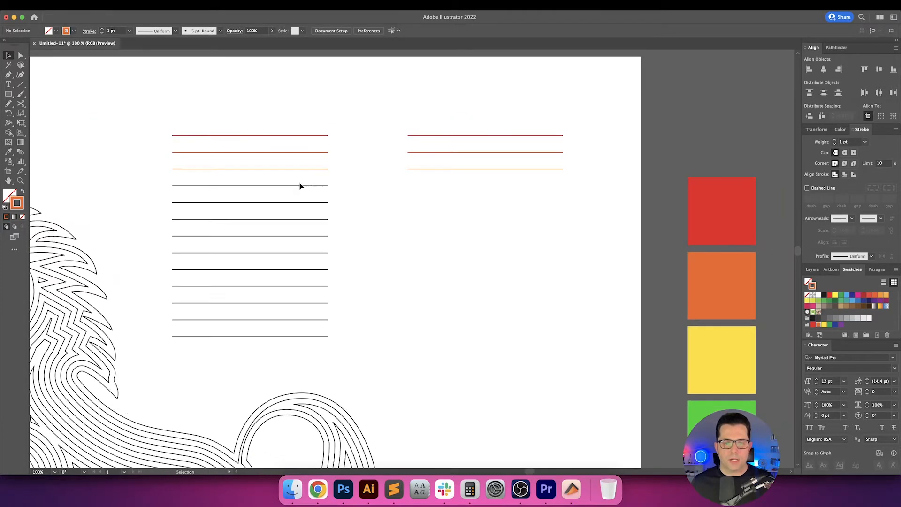
left_click(318, 170)
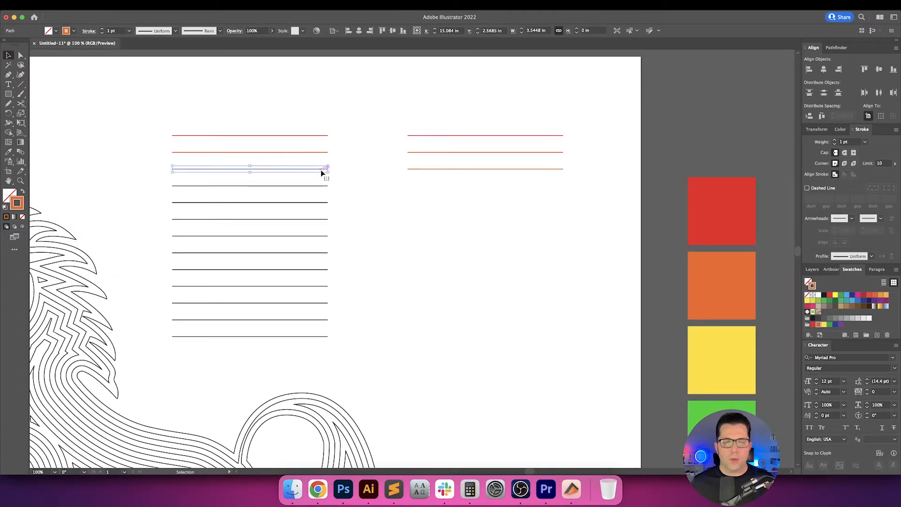
left_click(321, 203)
key("i")
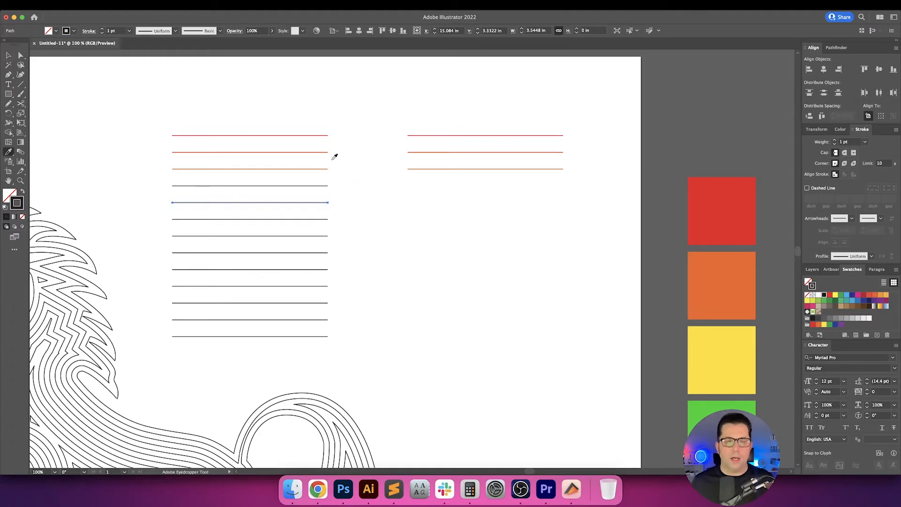
left_click(720, 336)
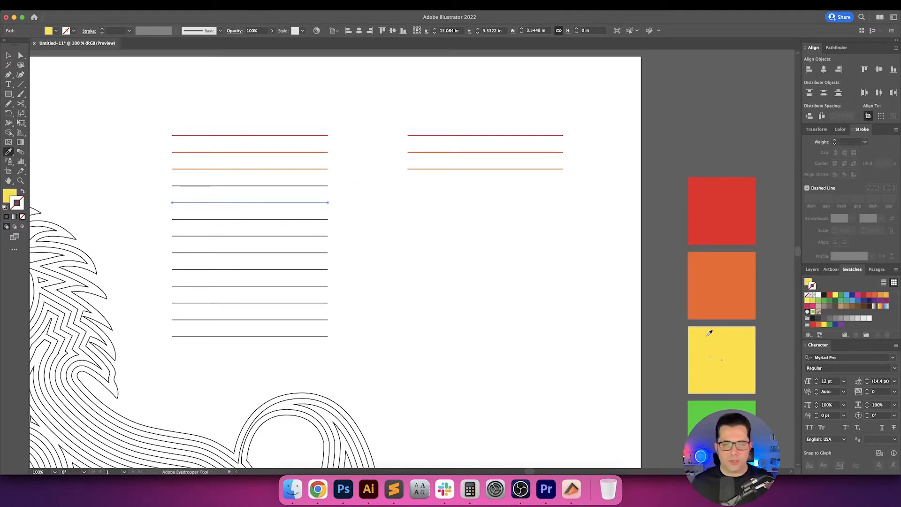
key("v")
left_click(361, 239)
left_click(301, 205)
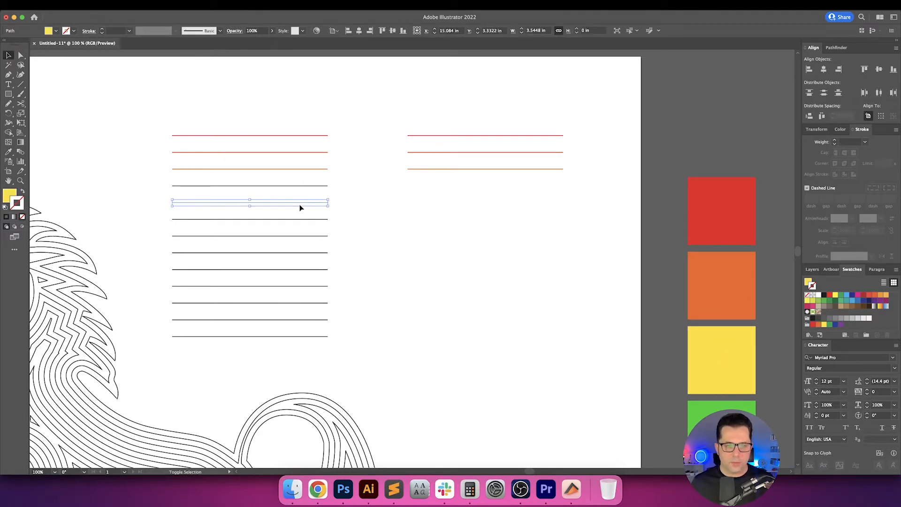
key("shift+x")
left_click(412, 223)
Give the stack's seventh line the palette's green as its stroke with no fill.
left_click(305, 237)
key("i")
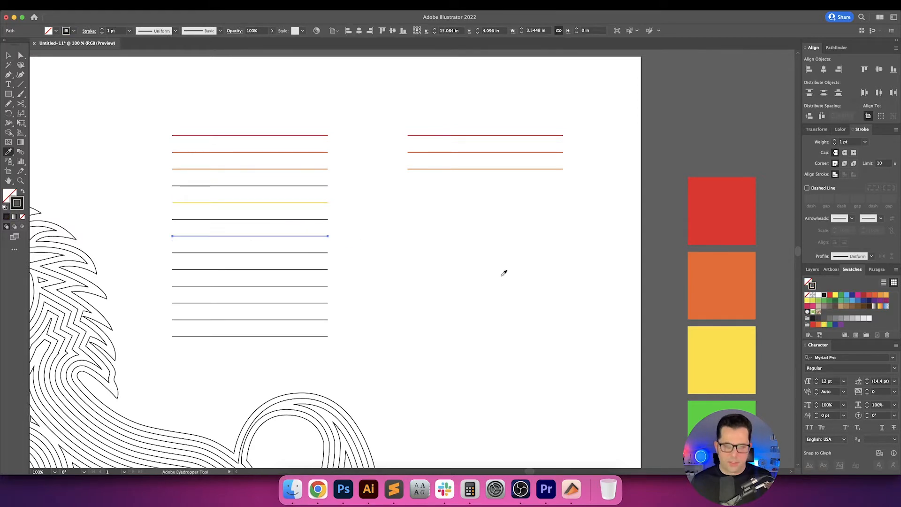
left_click(699, 415)
key("shift+x")
key("v")
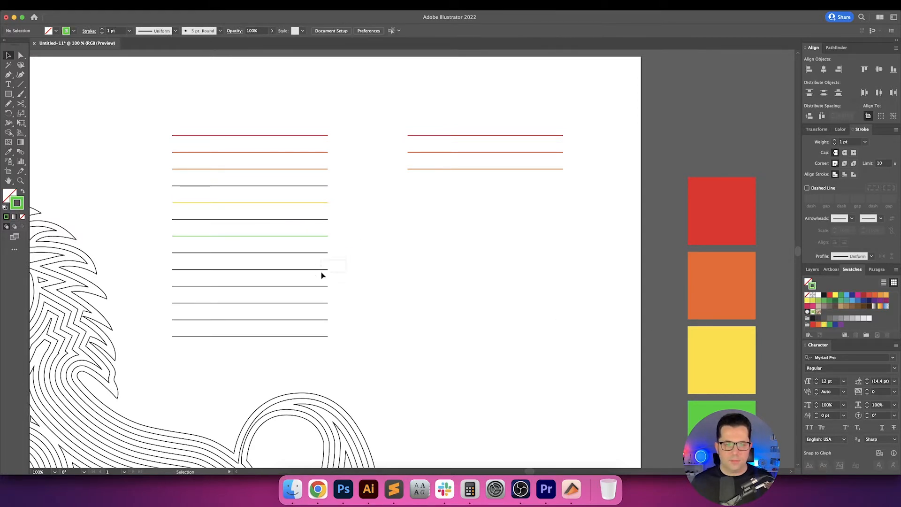
Give the stack's ninth line the palette's dark blue as its stroke and deselect it.
left_click(315, 271)
key("i")
scroll(423, 285, "down", 4)
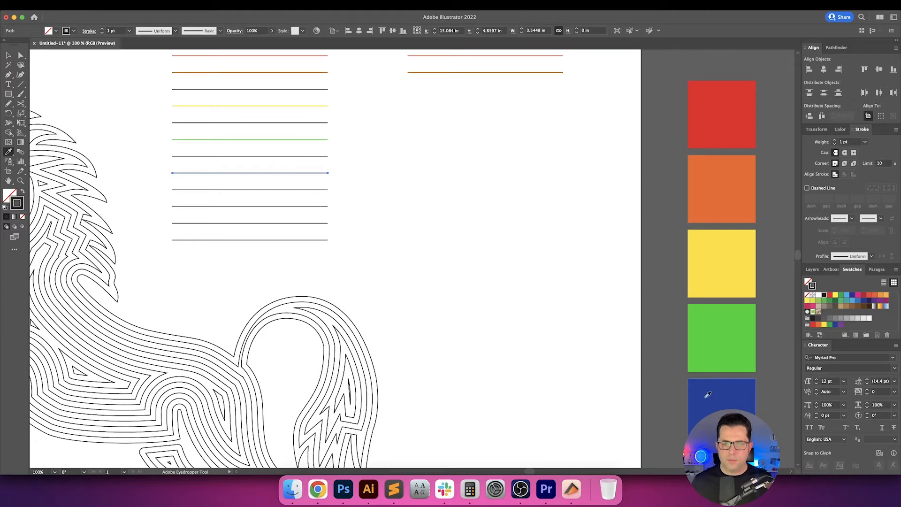
left_click(705, 397)
key("shift+x")
key("v")
left_click(368, 204)
Give the stack's eleventh line the palette's purple as its stroke and deselect it.
left_click(308, 207)
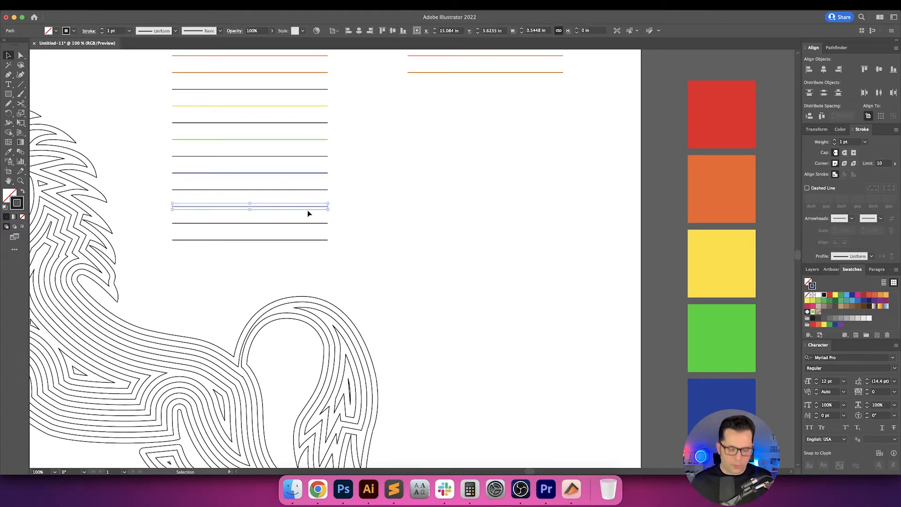
key("i")
scroll(676, 272, "down", 1)
left_click(705, 454, "shift")
key("v")
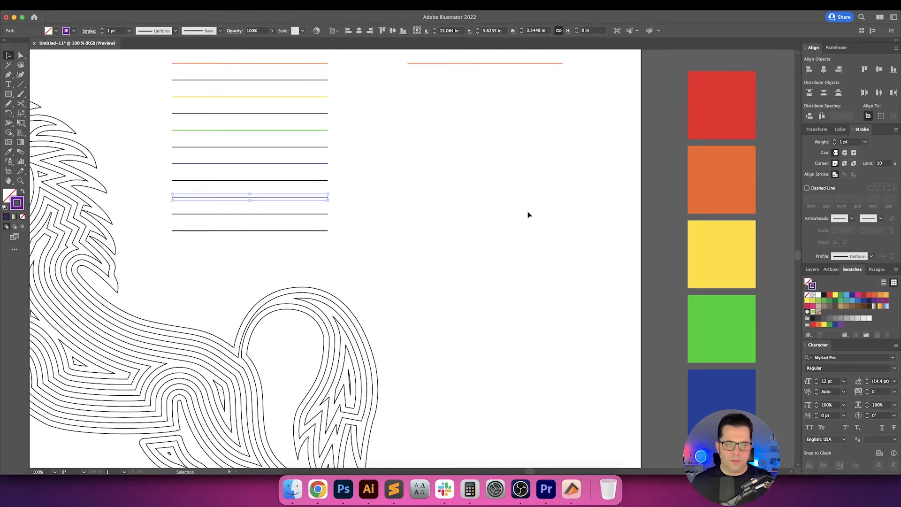
left_click(387, 224)
Colour the stack's bottom line with the purple stroke sampled from the eleventh line and deselect it.
left_click_drag(381, 245, 383, 250)
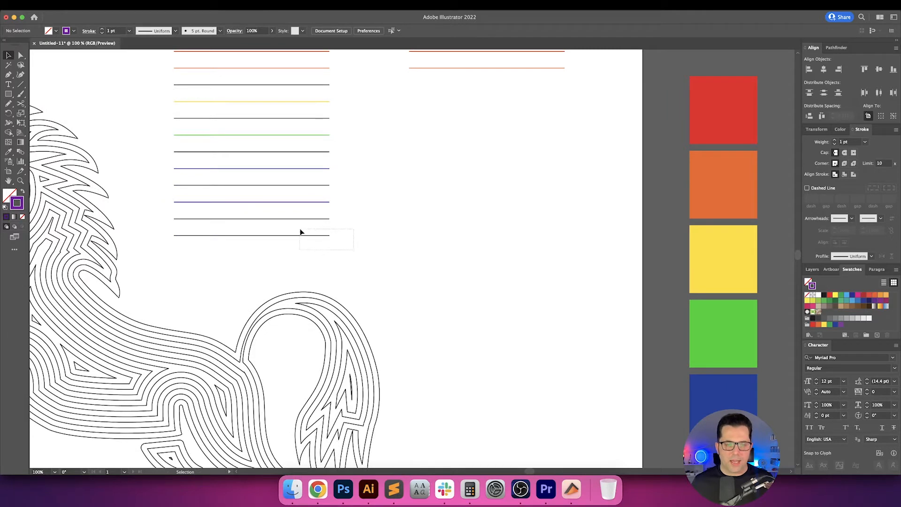
left_click_drag(301, 232, 313, 231)
scroll(335, 225, "up", 2)
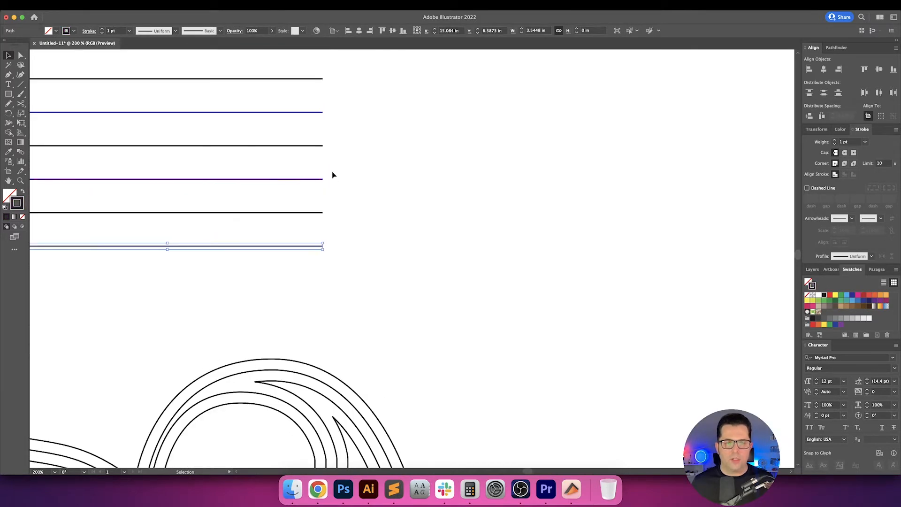
left_click_drag(332, 170, 292, 189)
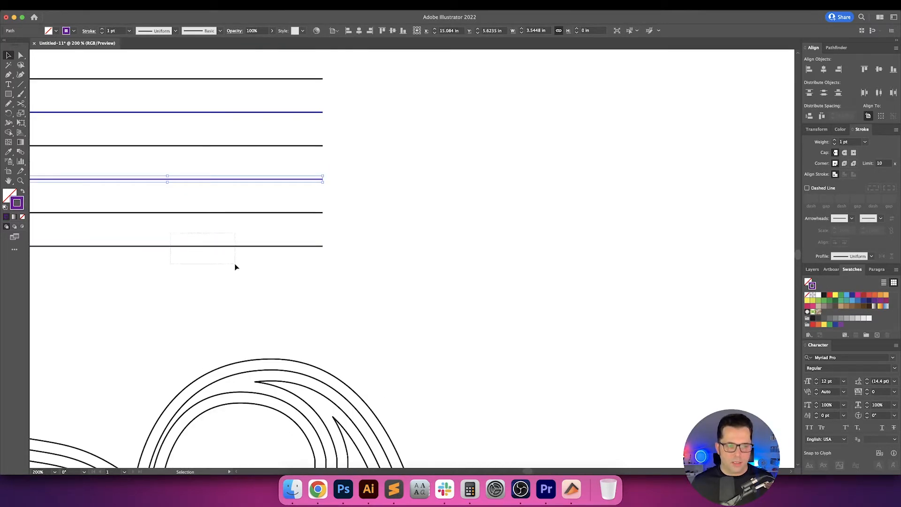
left_click_drag(235, 263, 235, 265)
key("i")
left_click(262, 179)
key("v")
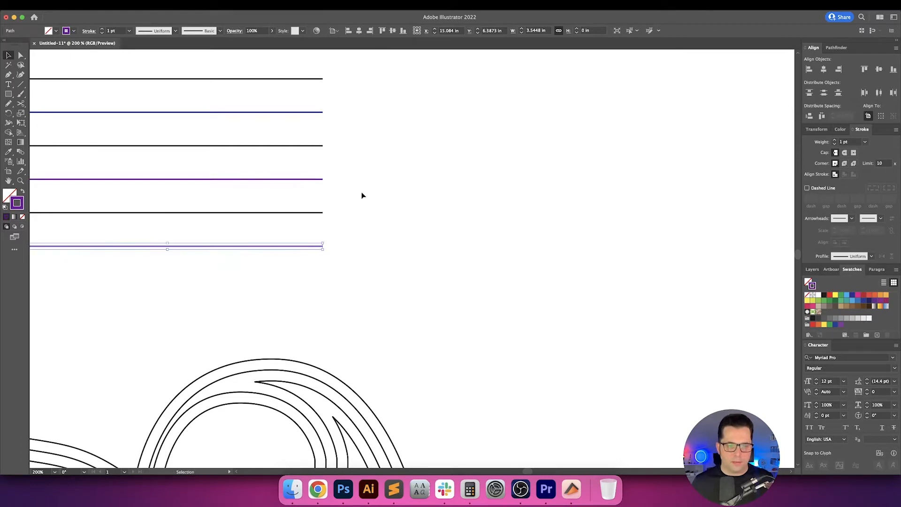
left_click(361, 195)
Set the eleventh line's stroke to a bright pink, F70093, and deselect it.
left_click(276, 179)
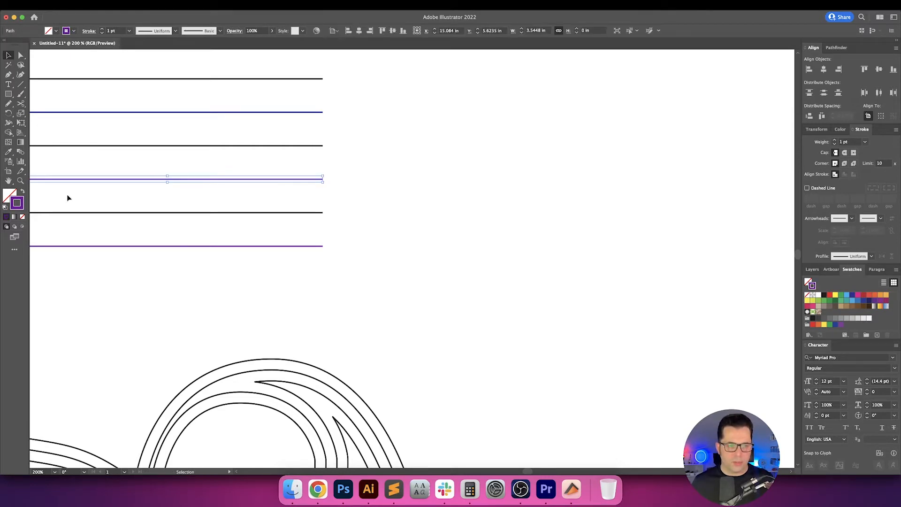
double_click(18, 203)
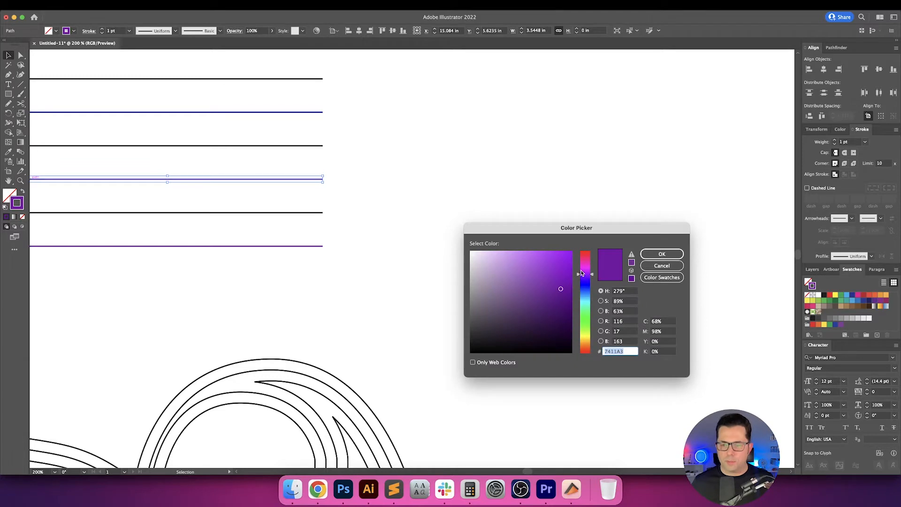
left_click_drag(581, 273, 576, 254)
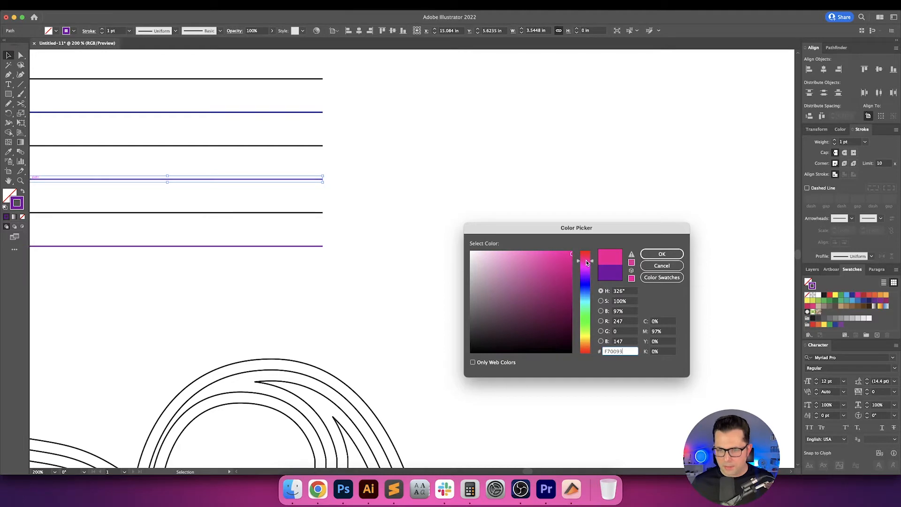
left_click(676, 253)
left_click(429, 197)
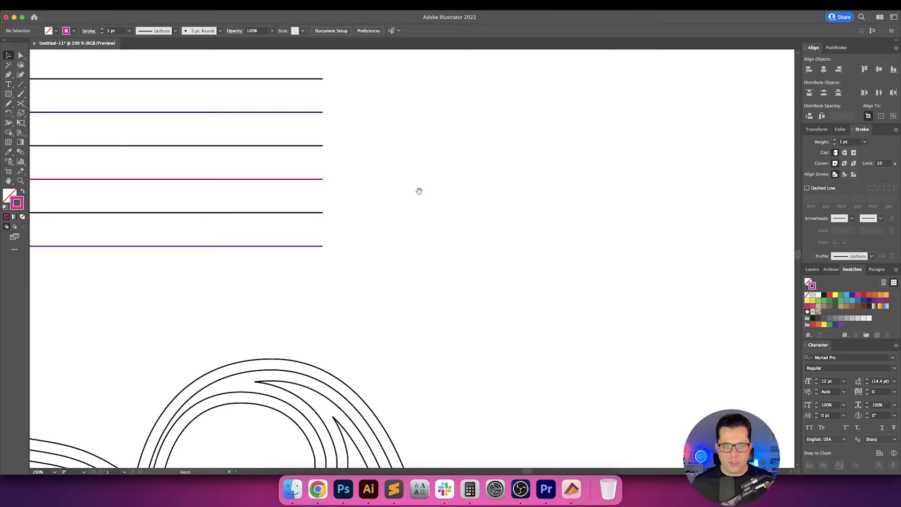
Delete the three red-to-orange sample lines beside the stack.
scroll(434, 268, "down", 1)
left_click_drag(418, 196, 366, 286)
scroll(433, 268, "down", 1)
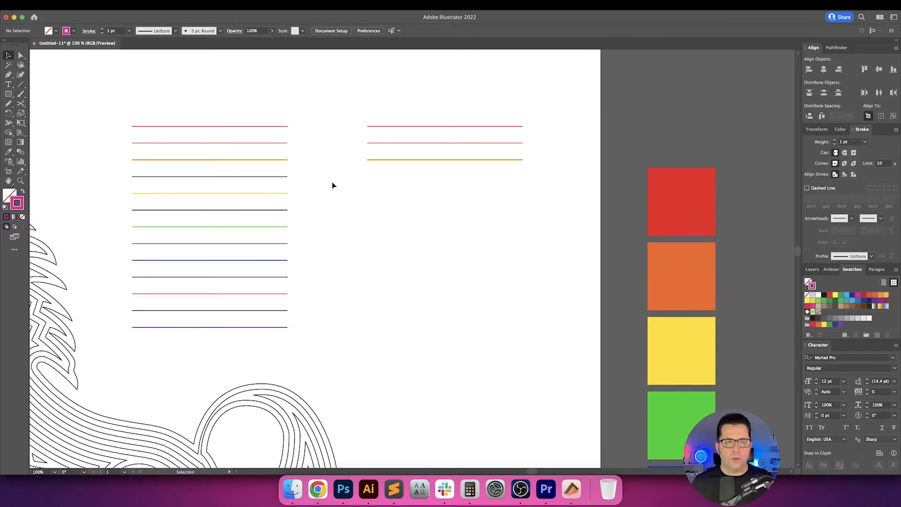
scroll(333, 185, "up", 1)
scroll(356, 155, "up", 2)
left_click_drag(370, 127, 540, 243)
key("Delete")
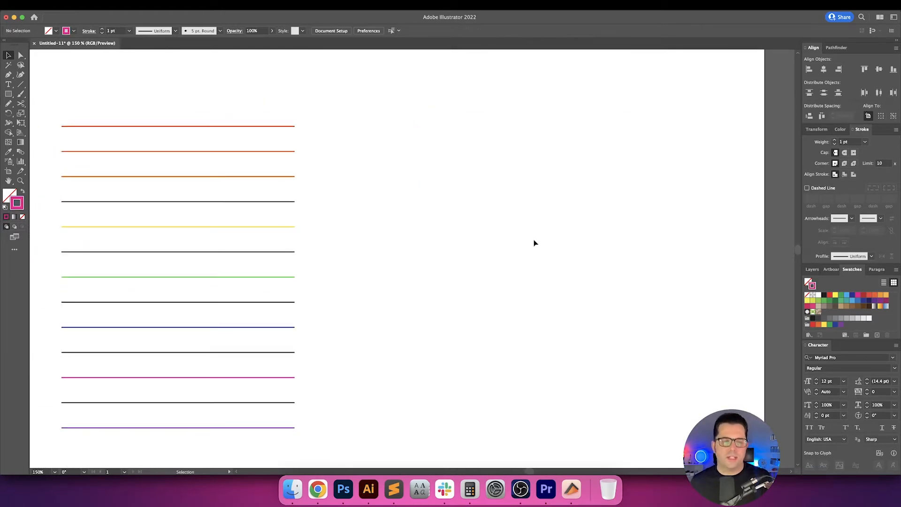
Draw two short horizontal lines about 0.92 in long, one above the other, in the empty area beside the stack.
left_click(21, 85)
mouse_move(461, 217)
left_mouse_down()
mouse_move(522, 218)
mouse_move(511, 249)
left_mouse_up()
key("v")
left_click(532, 199)
Colour the upper short line with the orange stroke sampled from the stack's third line.
left_click(487, 218)
key("i")
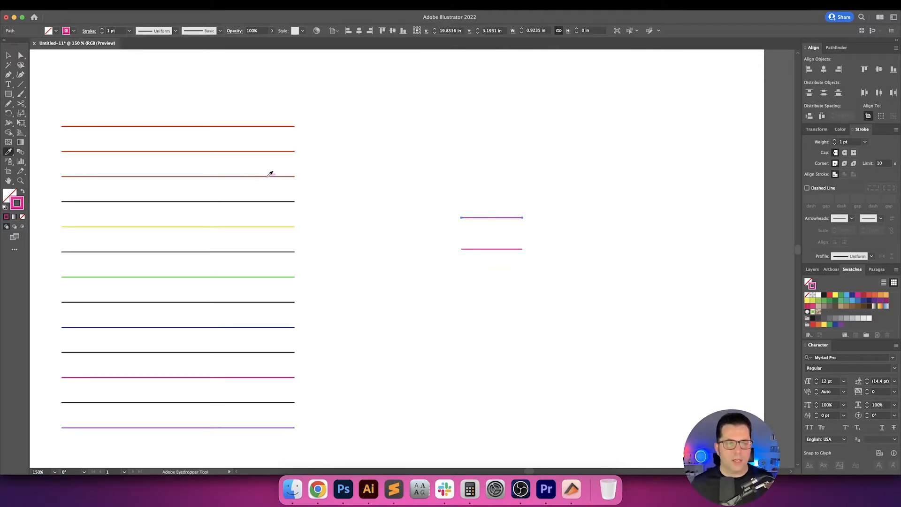
left_click(280, 176)
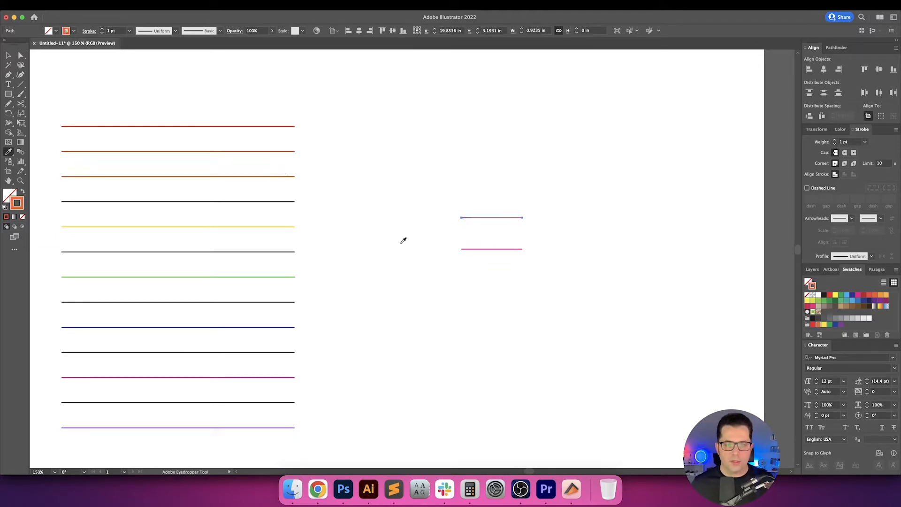
Colour the lower short line with the yellow sampled from the stack's fifth line and blend the two short lines together.
left_click(498, 249, "super")
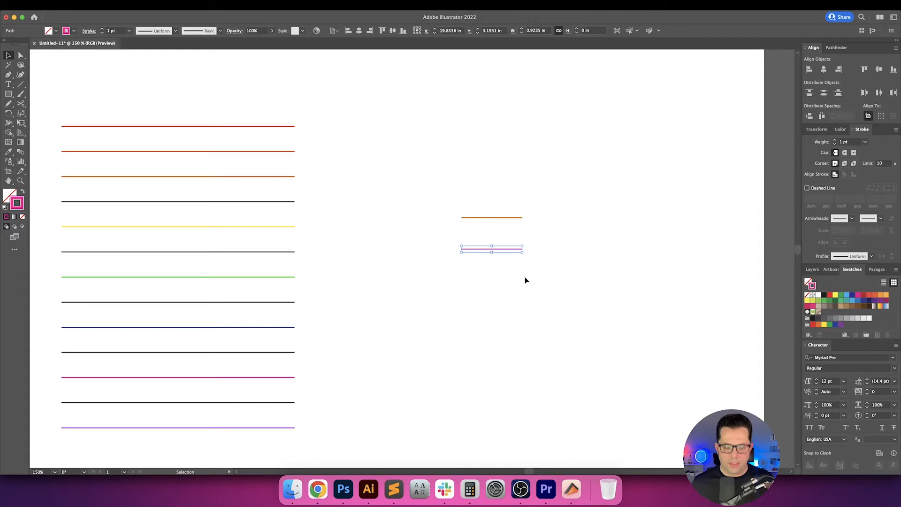
left_click(275, 225)
key("v")
left_click_drag(429, 188, 558, 324)
key("super+alt+b")
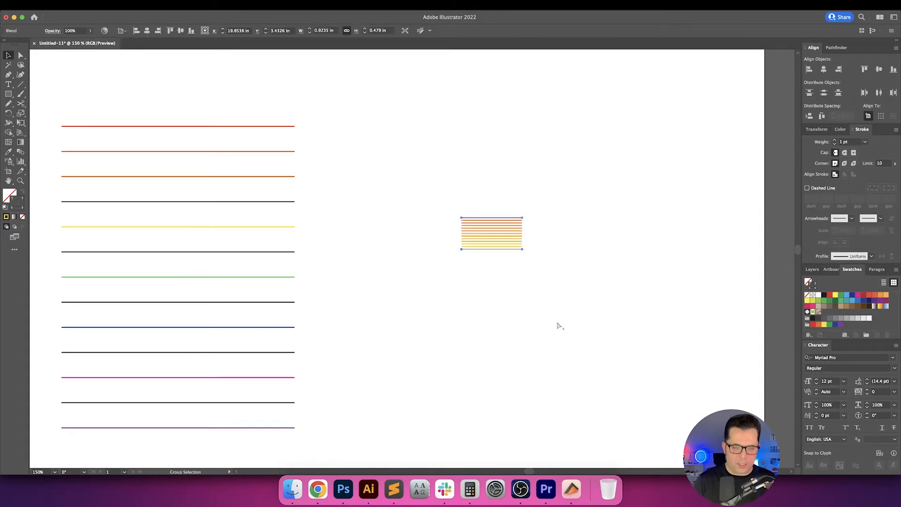
Set the orange-to-yellow blend's spacing to 1 specified step and deselect it.
double_click(21, 152)
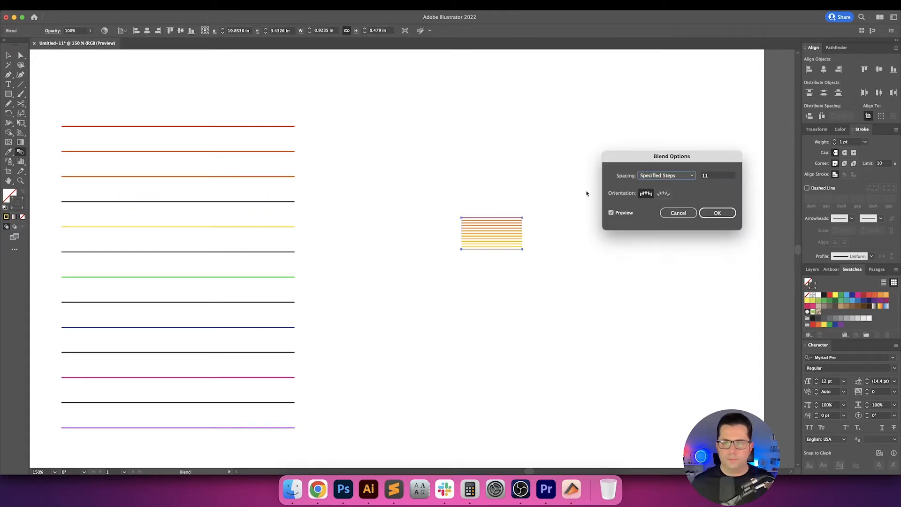
left_click(708, 178)
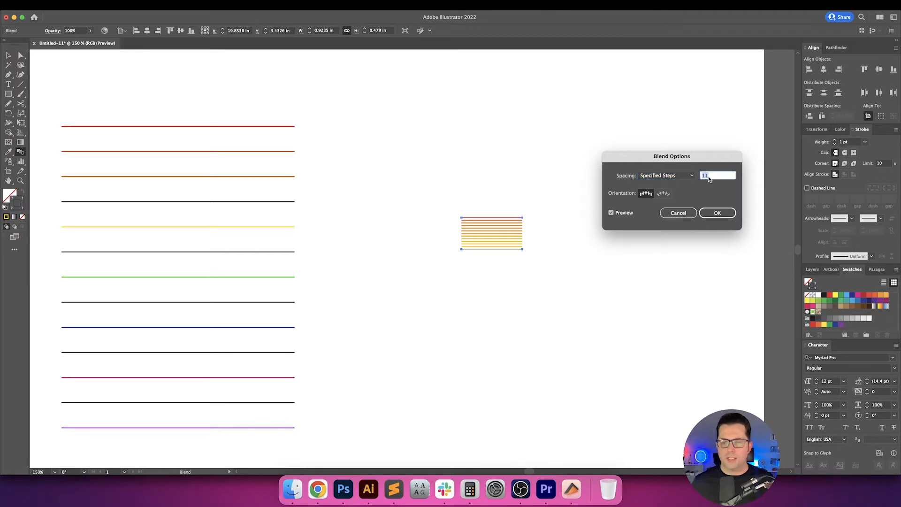
type("1")
key("Return")
key("v")
left_click_drag(493, 155, 568, 287)
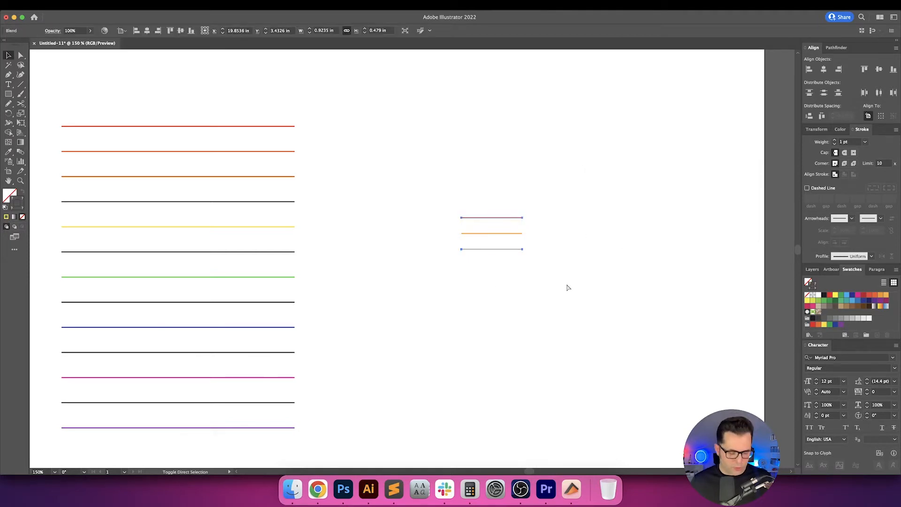
left_click(567, 286)
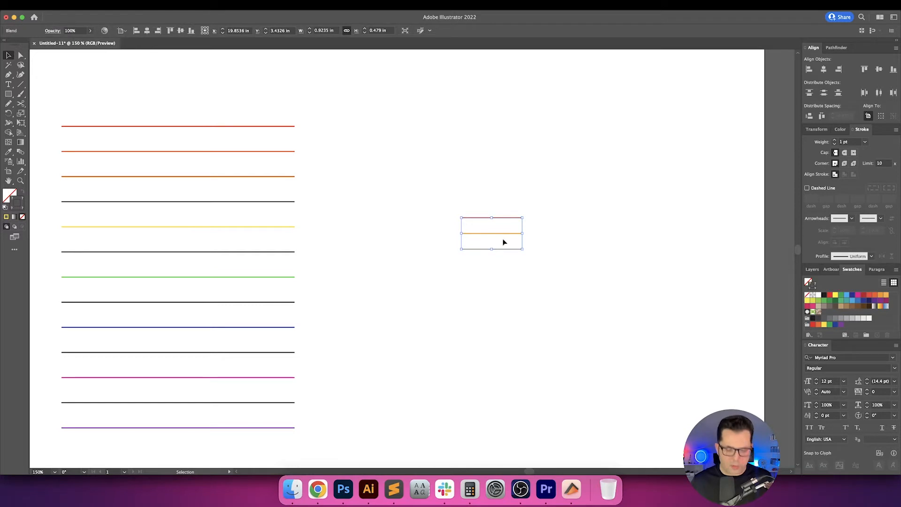
key("super+shift+a")
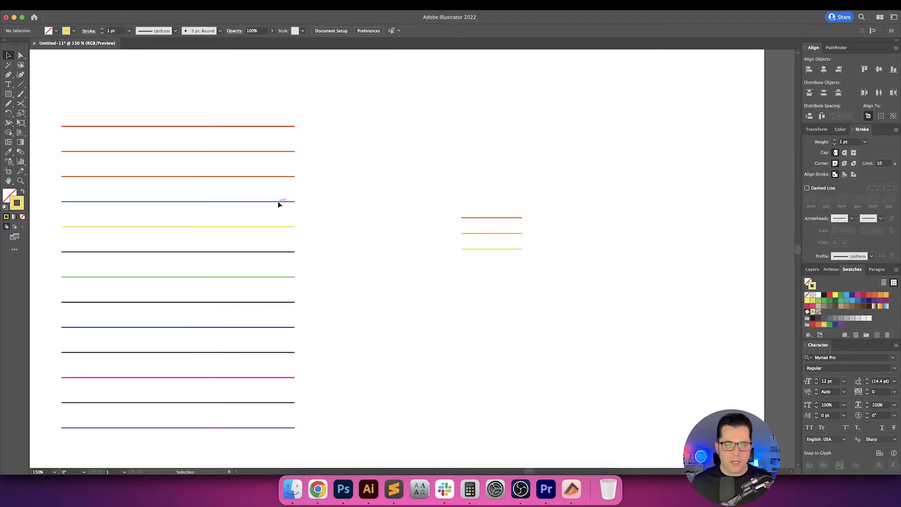
Colour the stack's fourth line with the light orange sampled from the blend's middle line and deselect it.
left_click(277, 202)
key("i")
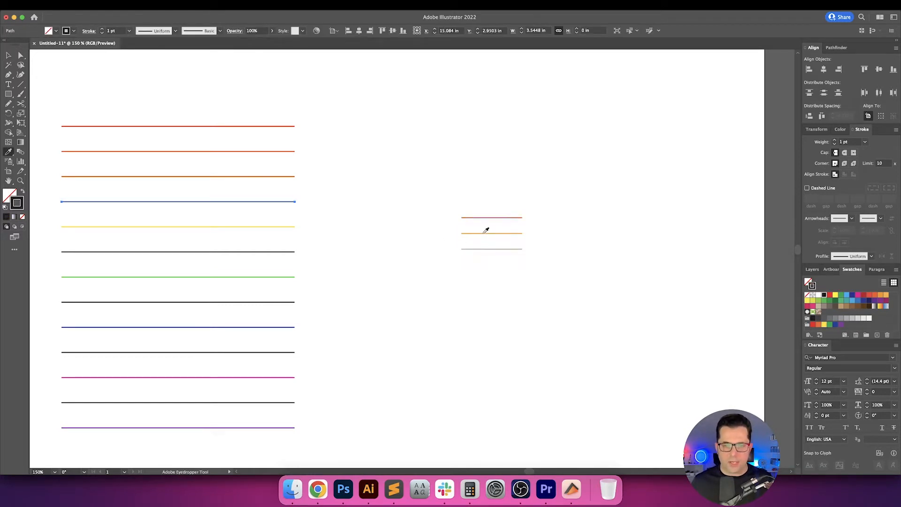
left_click(484, 234)
key("v")
left_click(361, 225)
left_click_drag(361, 225, 362, 215)
left_click_drag(413, 168, 513, 243)
key("a")
key("v")
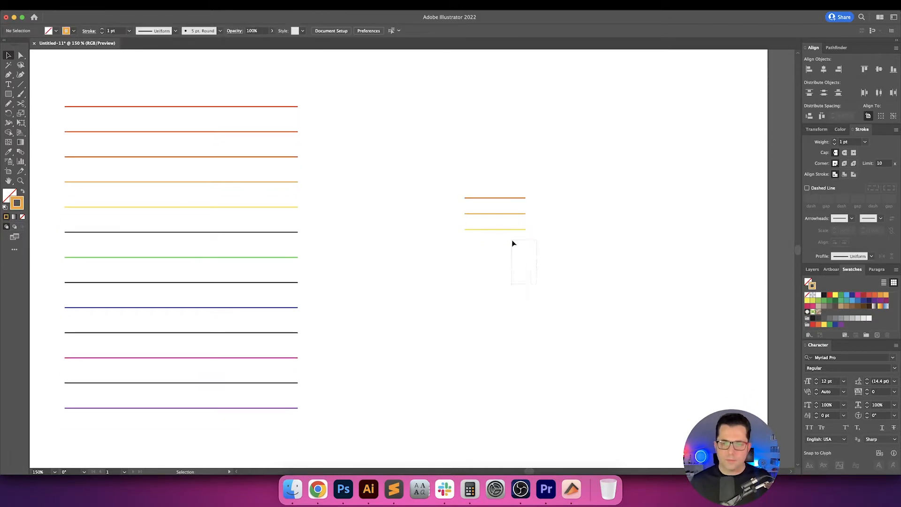
left_click(493, 214)
key("Delete")
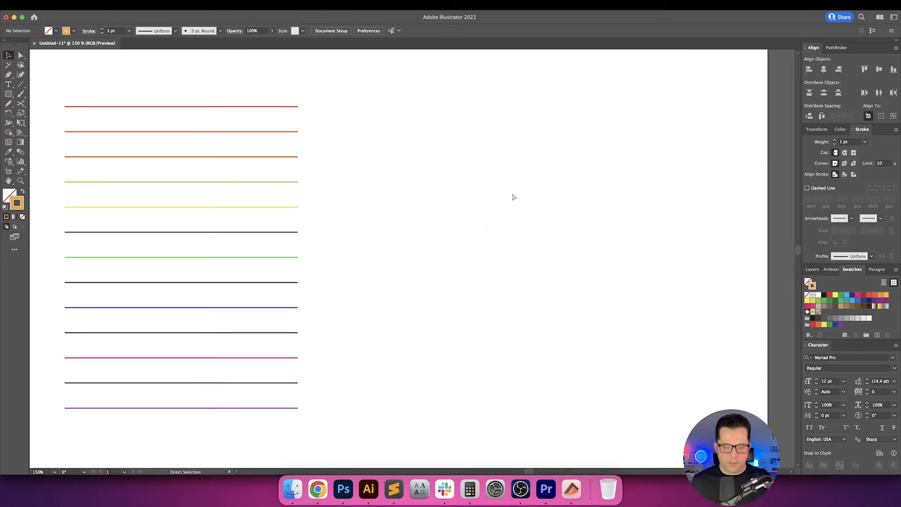
key("super+z")
left_click(493, 173)
Expand the orange-to-yellow blend into separate lines and delete the middle one.
left_click(494, 214)
left_click(97, 5)
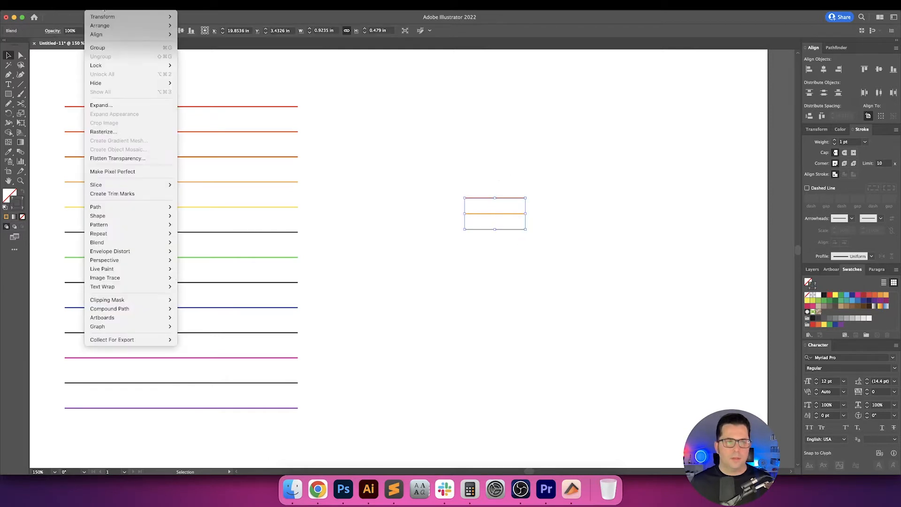
left_click(122, 104)
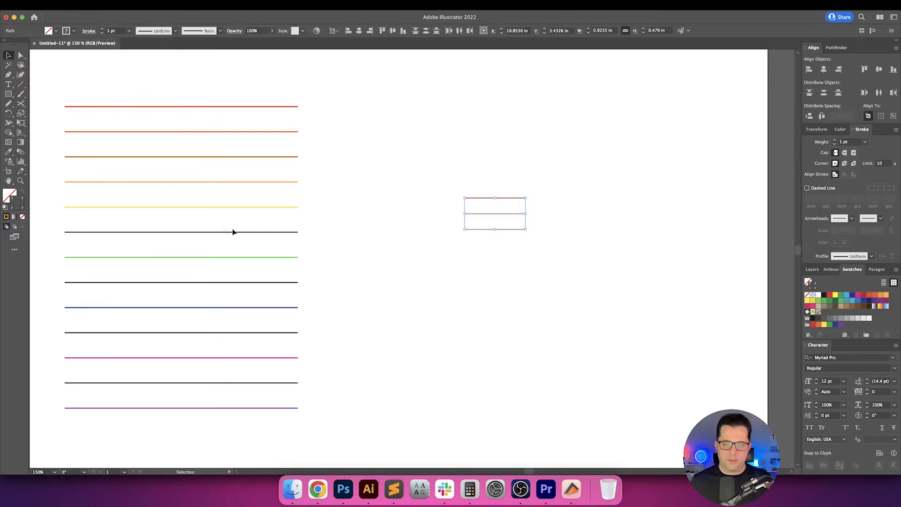
left_click(435, 202)
left_click_drag(485, 216, 485, 216)
key("Delete")
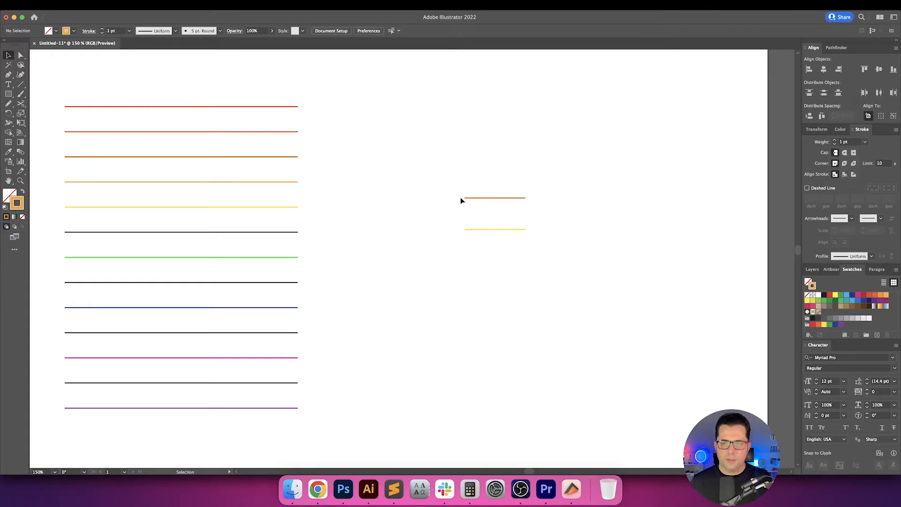
Recolour the upper short line with the stack's fifth-line yellow and the lower one with its seventh-line green.
left_click_drag(450, 169, 495, 206)
key("i")
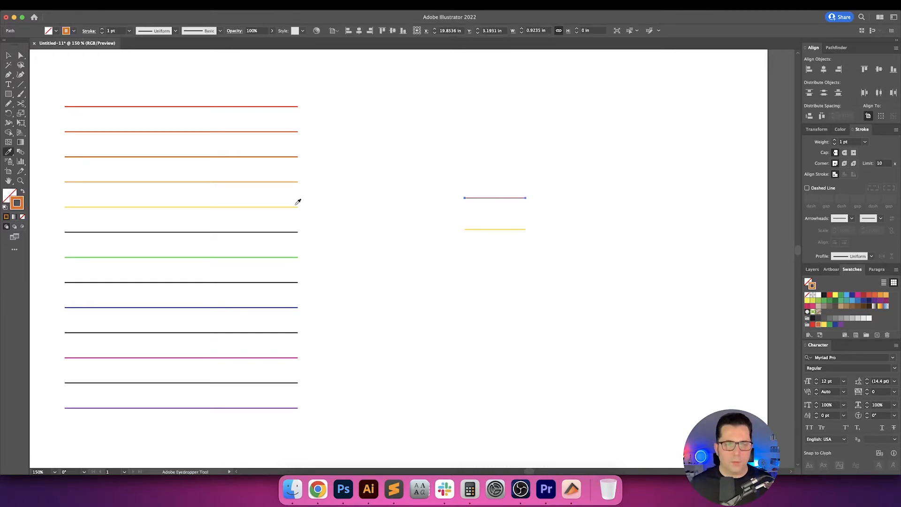
left_click(296, 206)
key("v")
left_click(408, 233)
left_click(495, 230)
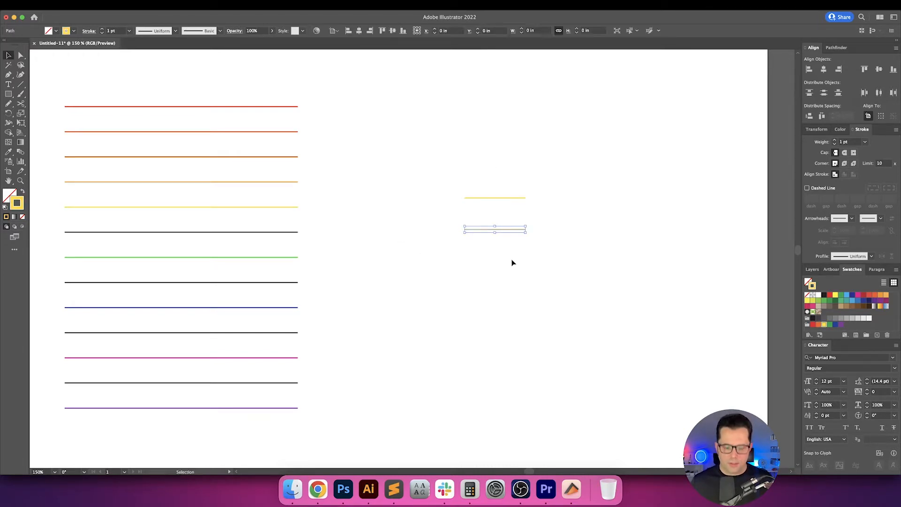
key("i")
left_click(269, 257)
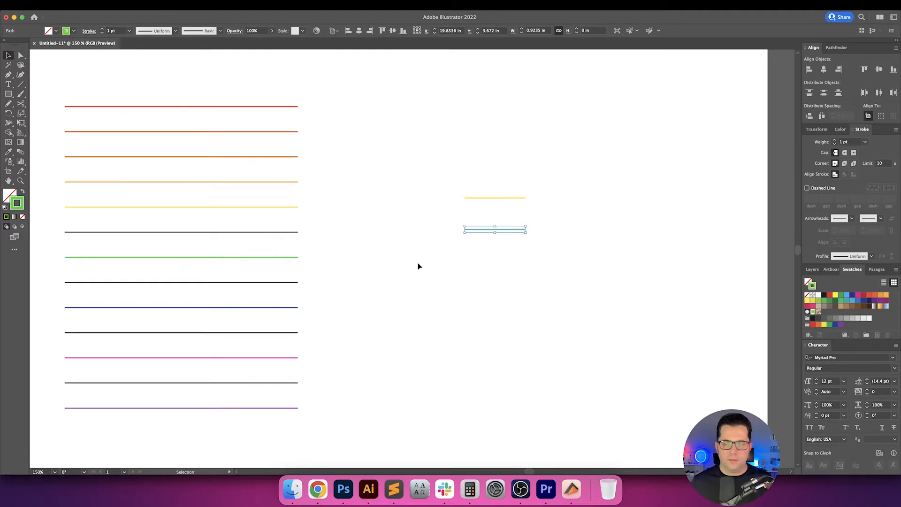
Blend the yellow and green short lines with 1 specified step between them.
key("v")
left_click_drag(468, 239, 495, 191)
key("super+alt+b")
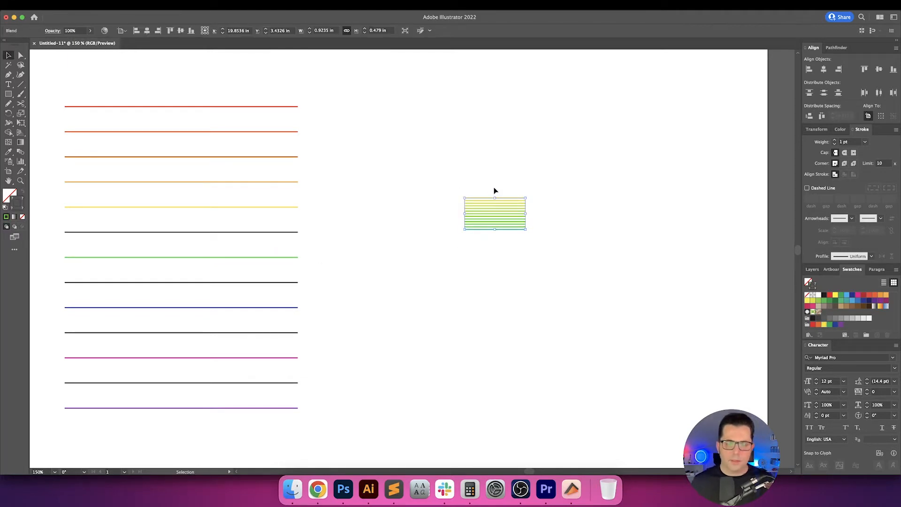
double_click(20, 153)
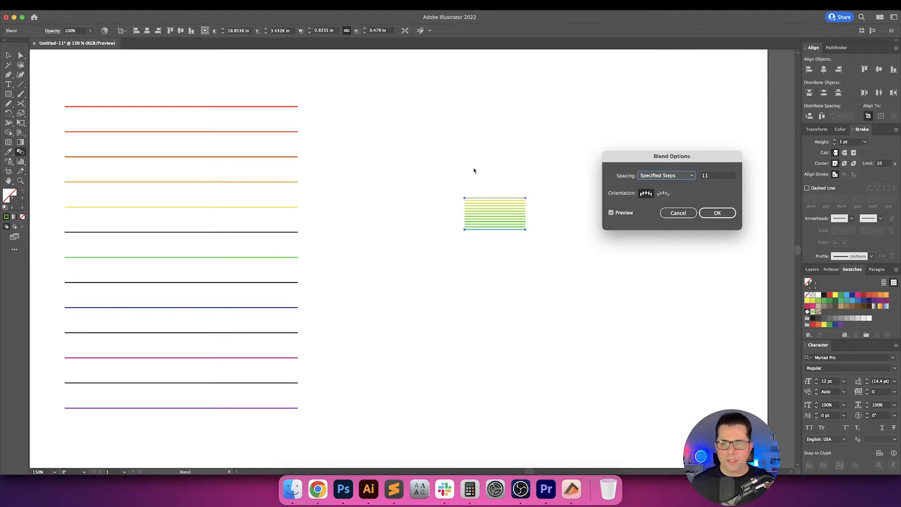
left_click(707, 176)
key("Return")
key("v")
left_click_drag(557, 192, 472, 275)
Expand the yellow-to-green blend into separate, ungrouped lines.
left_click(89, 4)
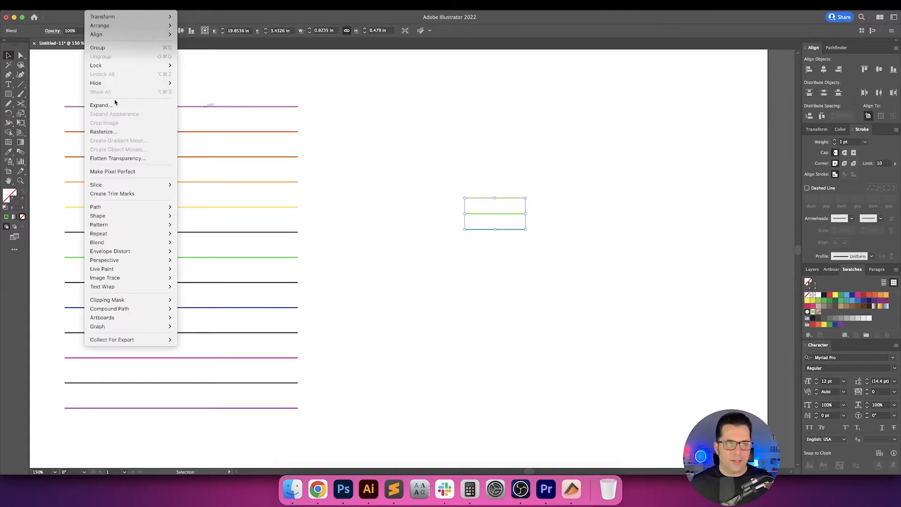
left_click(116, 103)
key("Return")
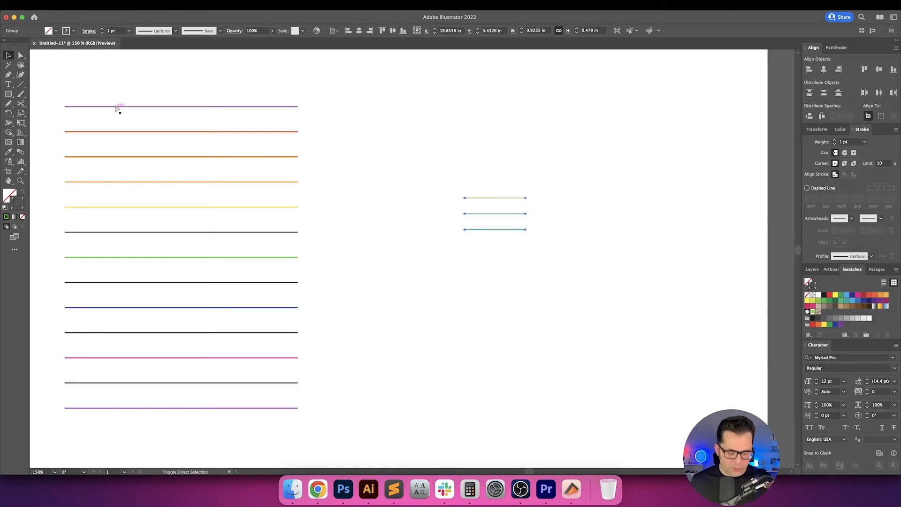
left_click(423, 223)
left_click_drag(484, 219, 484, 220)
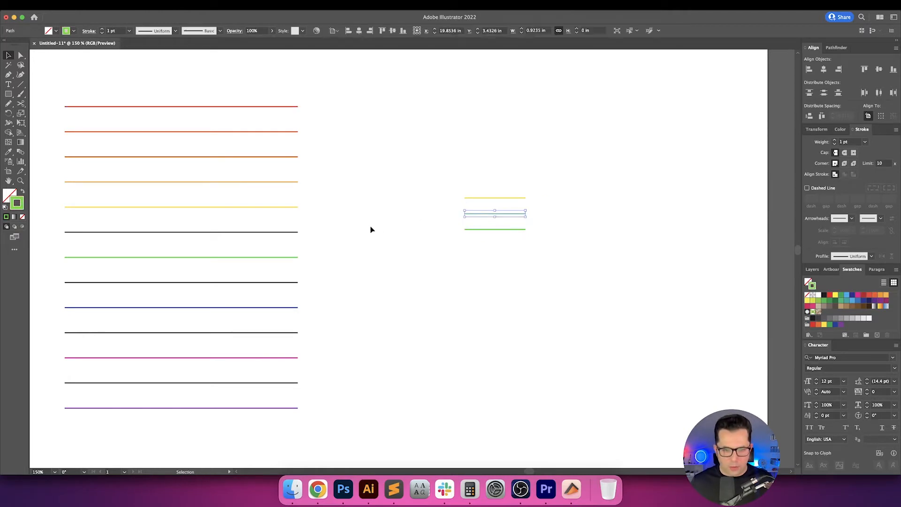
Colour the stack's sixth line with the yellow-green sampled from the middle short line and deselect it.
left_click(275, 233)
key("i")
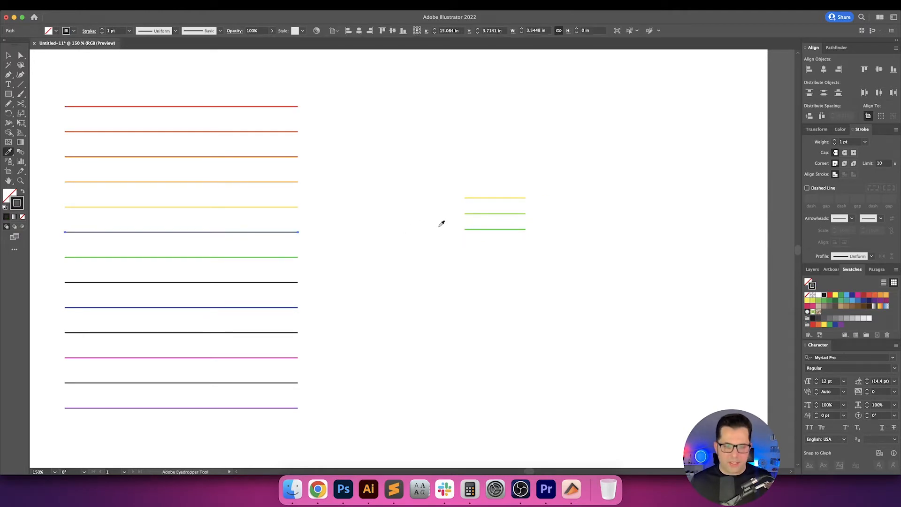
left_click(484, 214)
key("v")
left_click(422, 187)
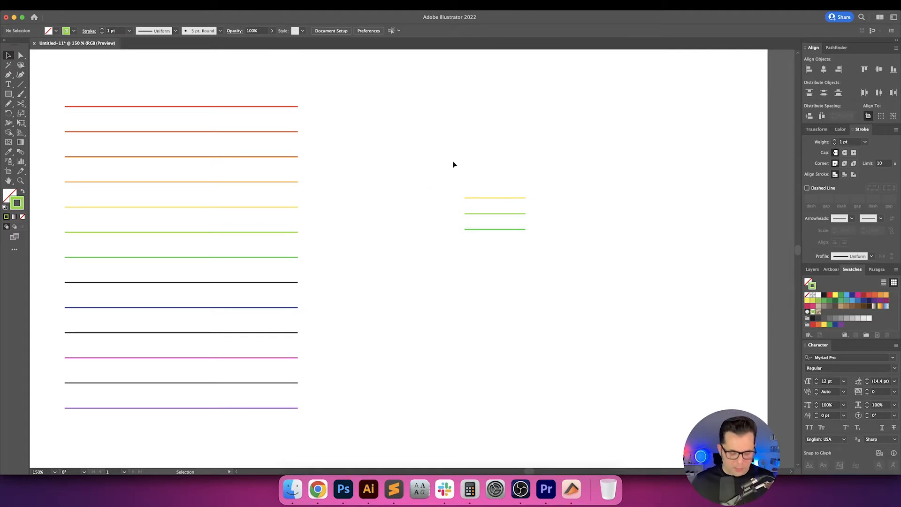
Delete the middle yellow-green line of the three short lines beside the stack.
left_click_drag(440, 173, 605, 246)
left_click(538, 211)
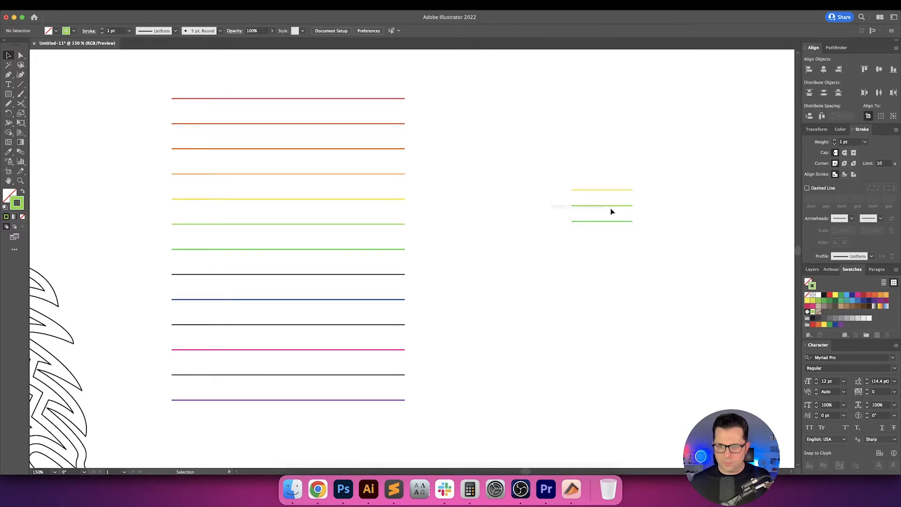
left_click(575, 205)
key("Delete")
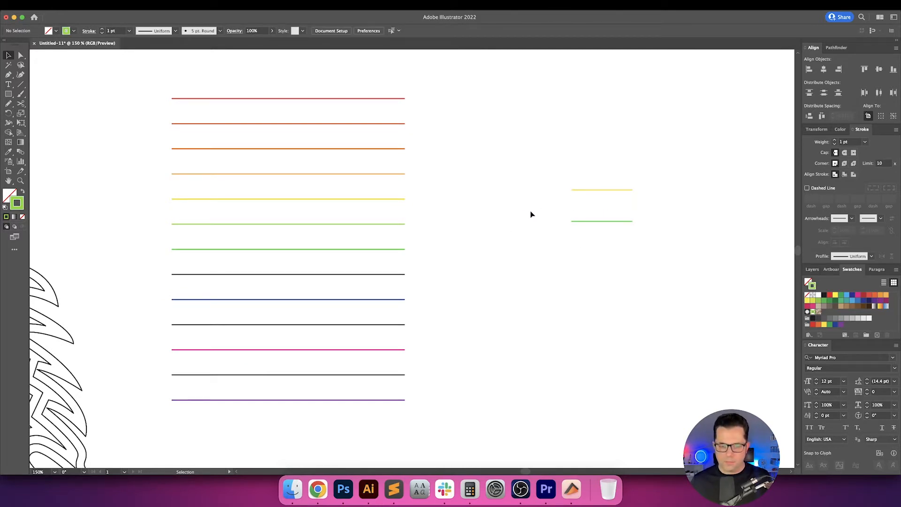
Recolour the upper short line with the green sampled from the lower short line.
left_click_drag(531, 211, 603, 239)
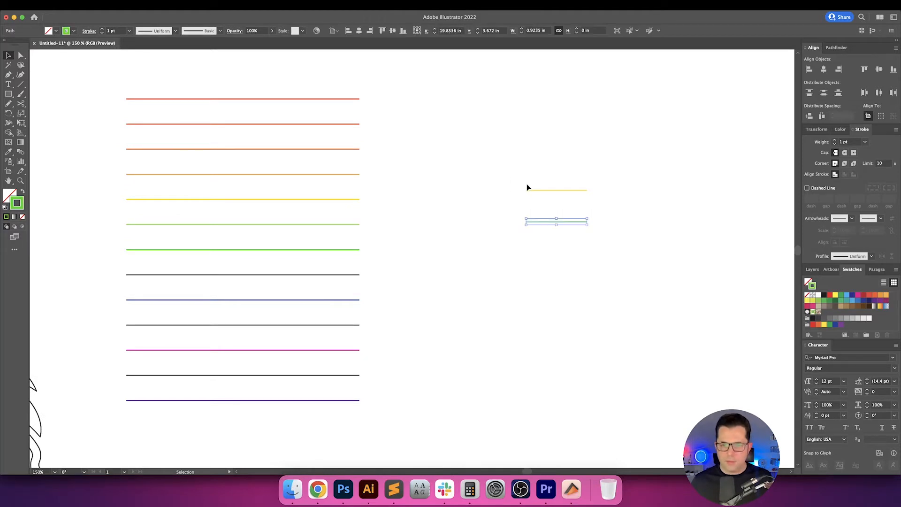
left_click(580, 191)
key("i")
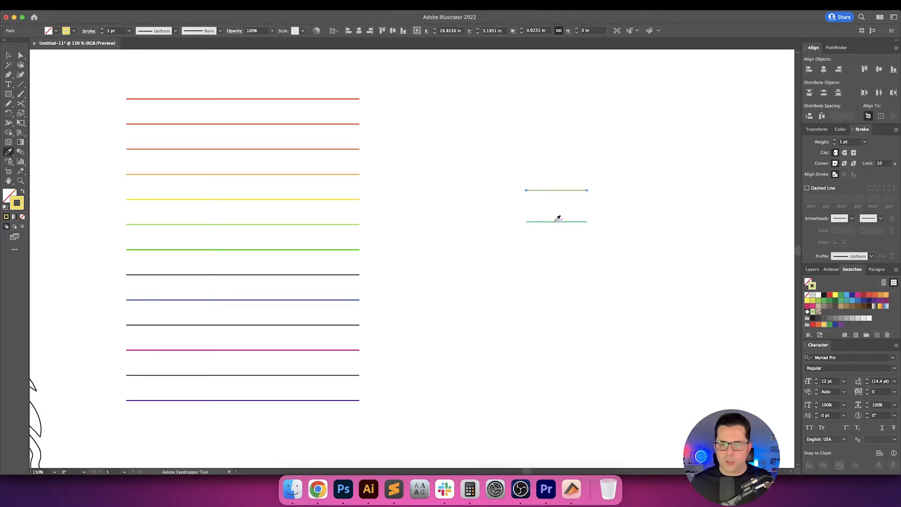
left_click(555, 221)
key("v")
Recolour the lower short line with the blue sampled from the stack's ninth line and deselect it.
left_click_drag(510, 208, 589, 238)
key("i")
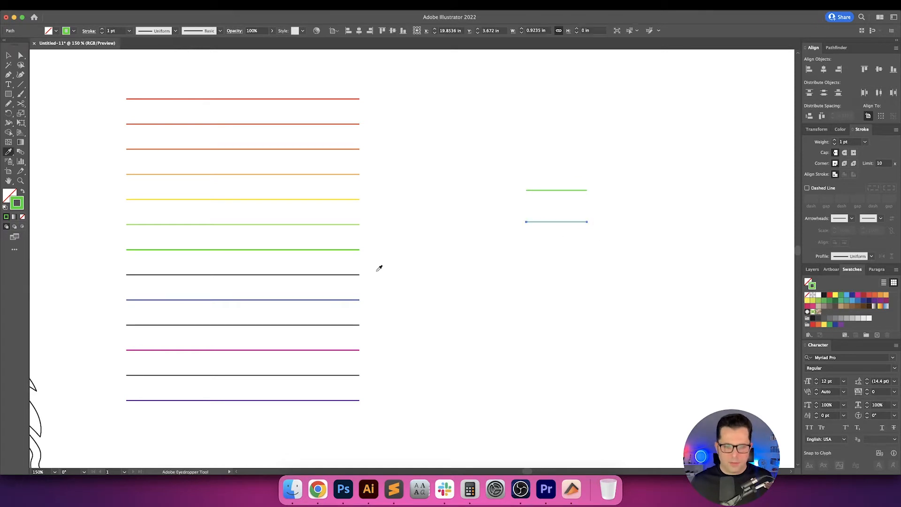
left_click(351, 297)
key("v")
left_click(491, 239)
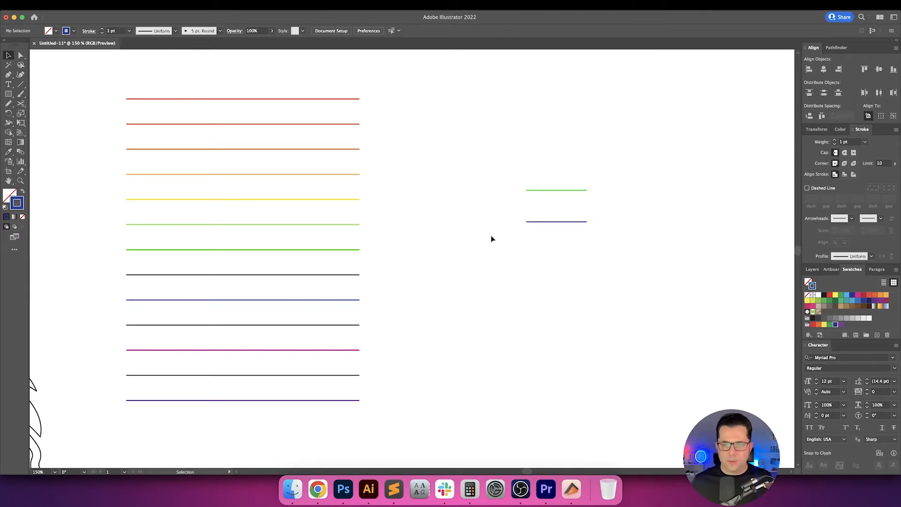
Duplicate the blue short line upward into the gap below the green one and select both blue lines.
left_click_drag(547, 222, 548, 209)
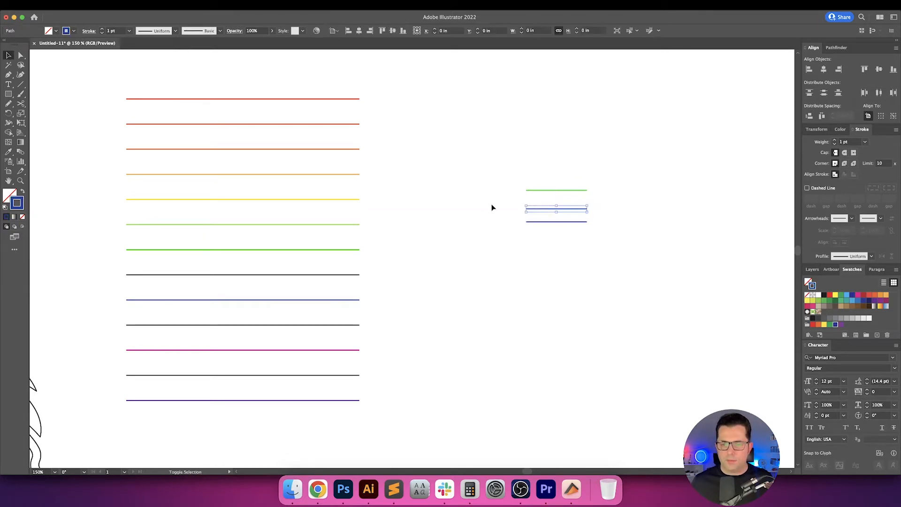
left_click_drag(485, 191, 585, 253)
left_click_drag(475, 151, 569, 240)
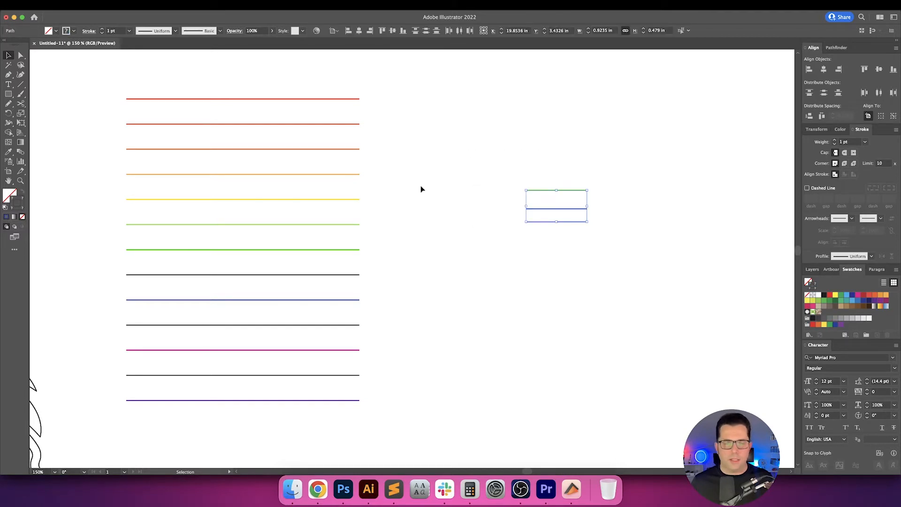
left_click_drag(506, 200, 569, 234)
key("super+g")
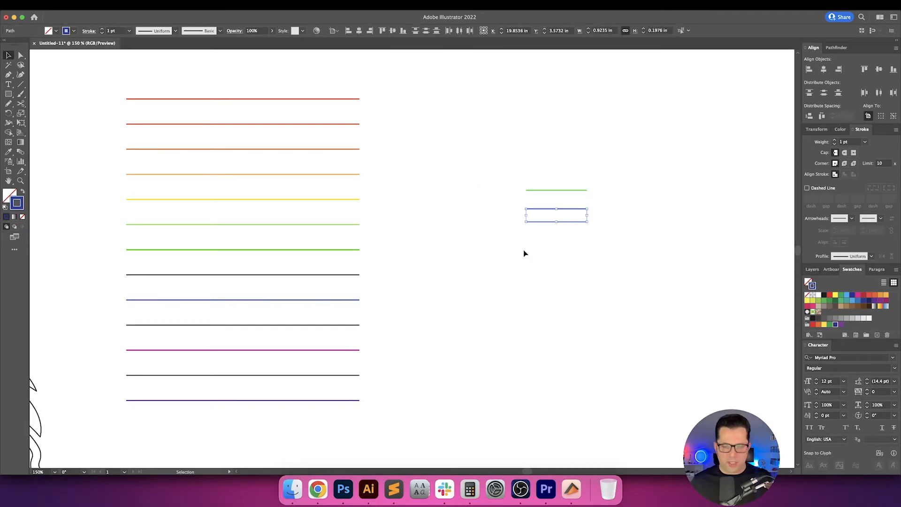
Expand the two blue short lines into filled shapes.
left_click(523, 249)
left_click_drag(516, 202, 583, 226)
left_click(91, 6)
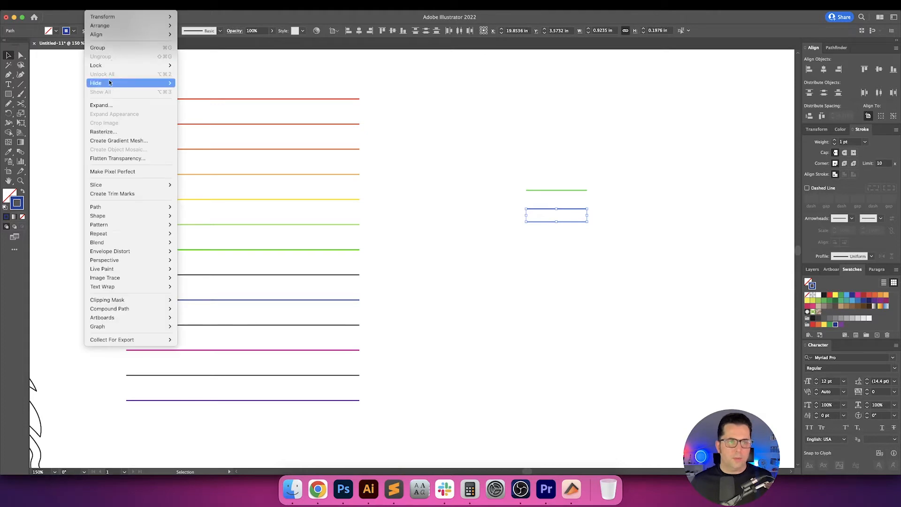
left_click(113, 105)
key("Return")
left_click_drag(466, 141, 597, 292)
left_click(91, 6)
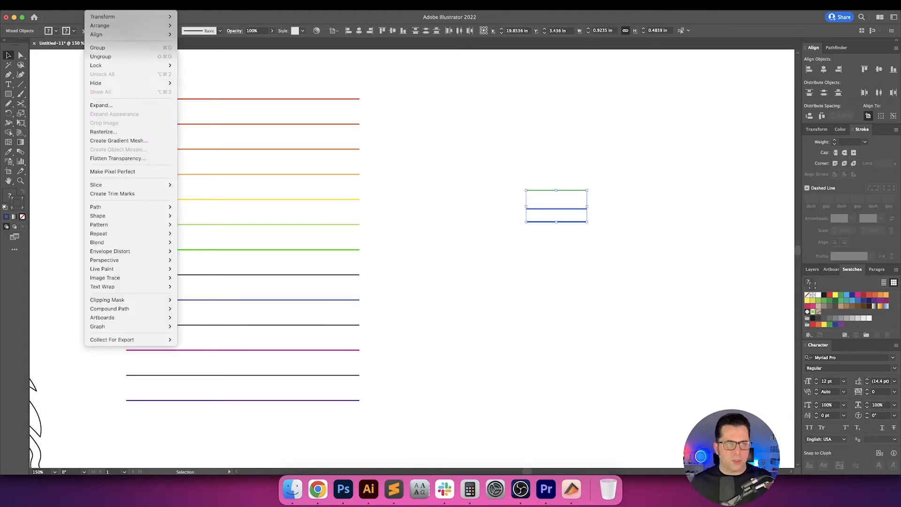
left_click(407, 136)
left_click(432, 135)
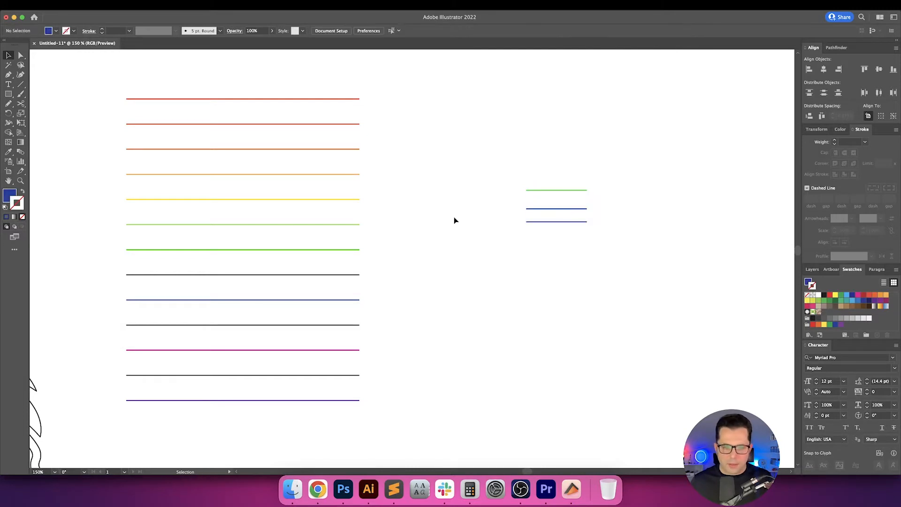
Recolour the stack's eighth line with the blue sampled from the middle short line, applied as its stroke.
left_click(349, 280)
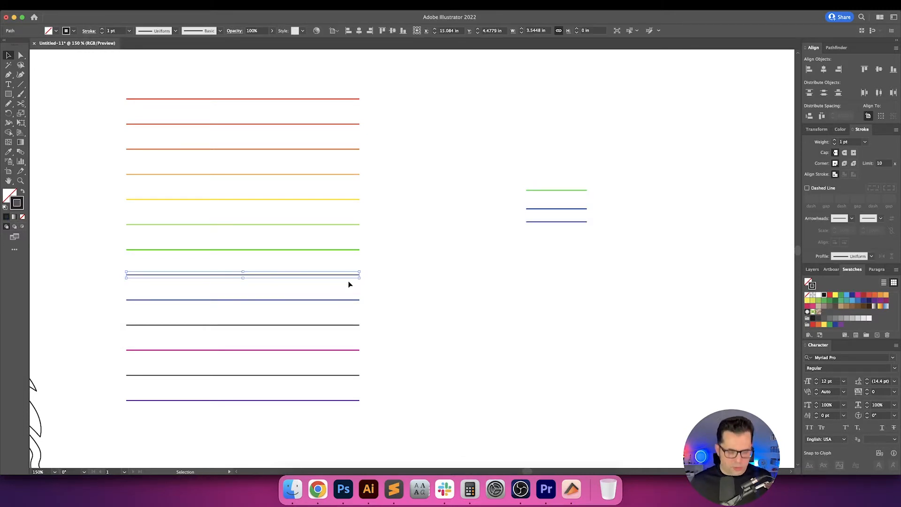
key("i")
left_click(557, 207)
key("v")
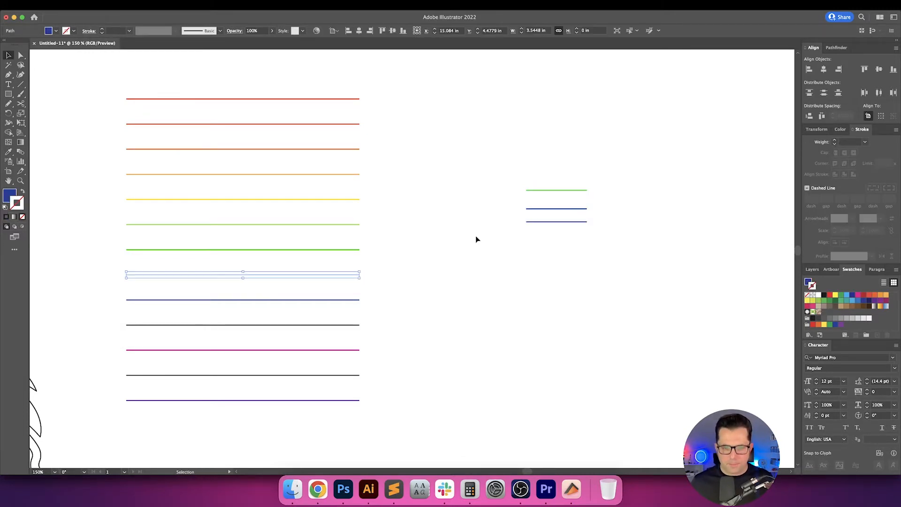
key("shift+x")
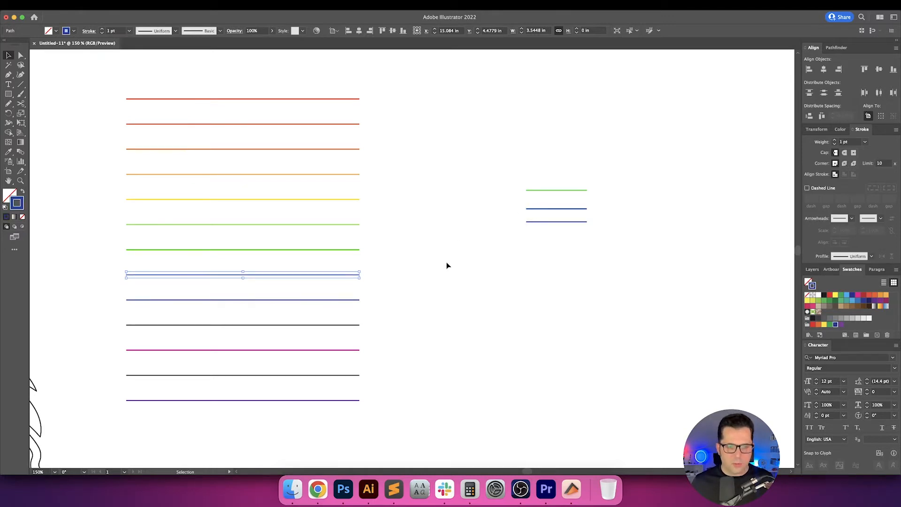
left_click(447, 262)
Delete the middle short line and recolour the upper green short line blue.
scroll(389, 306, "down", 2)
left_click(346, 276)
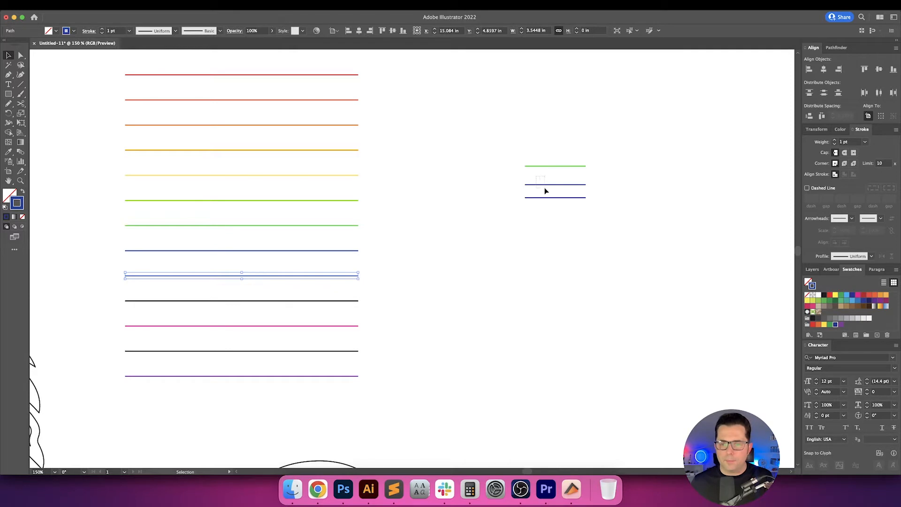
key("Delete")
left_click_drag(546, 189, 559, 158)
key("Delete")
key("shift+x")
left_click(502, 189)
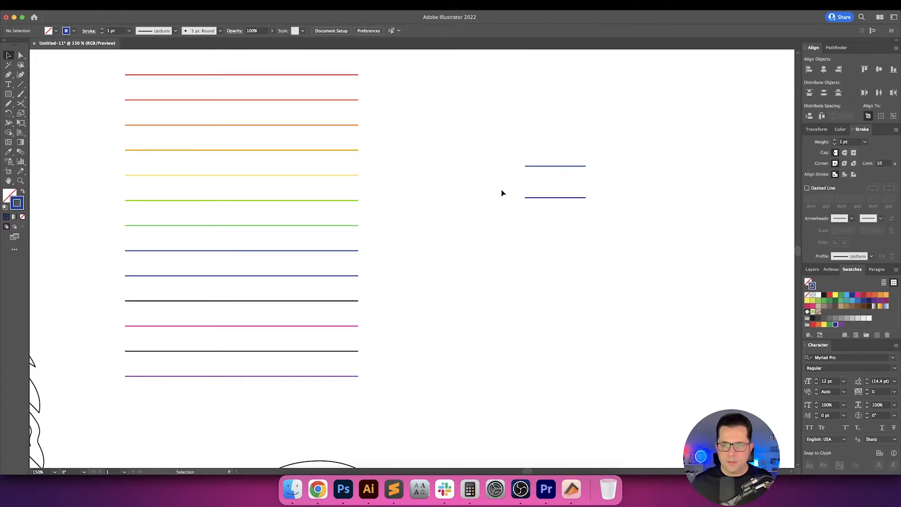
Recolour the lower short line with the magenta sampled from the stack's eleventh line.
left_click_drag(502, 190, 560, 217)
key("i")
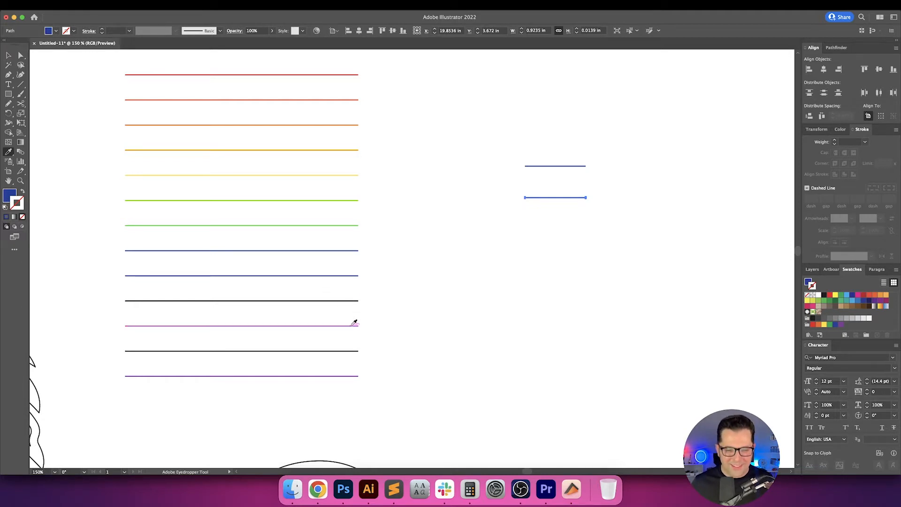
left_click(353, 325)
key("v")
left_click(483, 220)
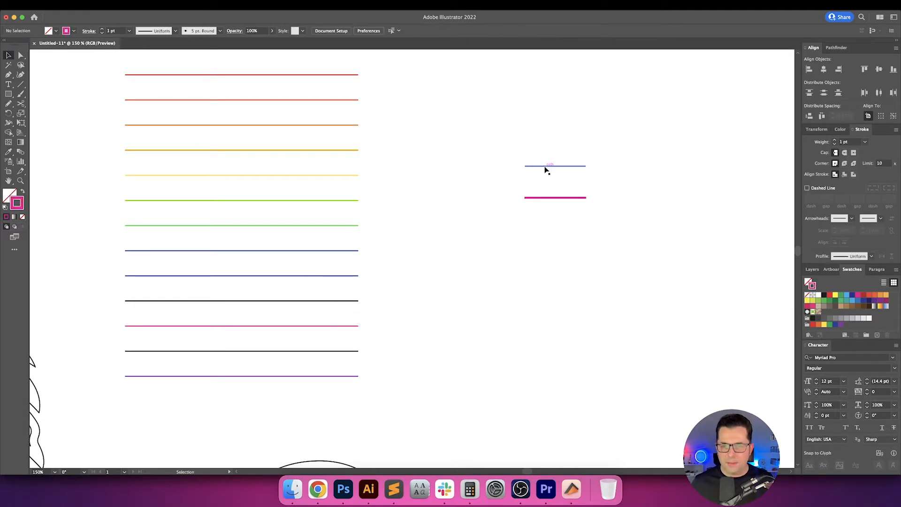
Shift the magenta short line slightly sideways from the blue one and select both short lines.
left_click(543, 197)
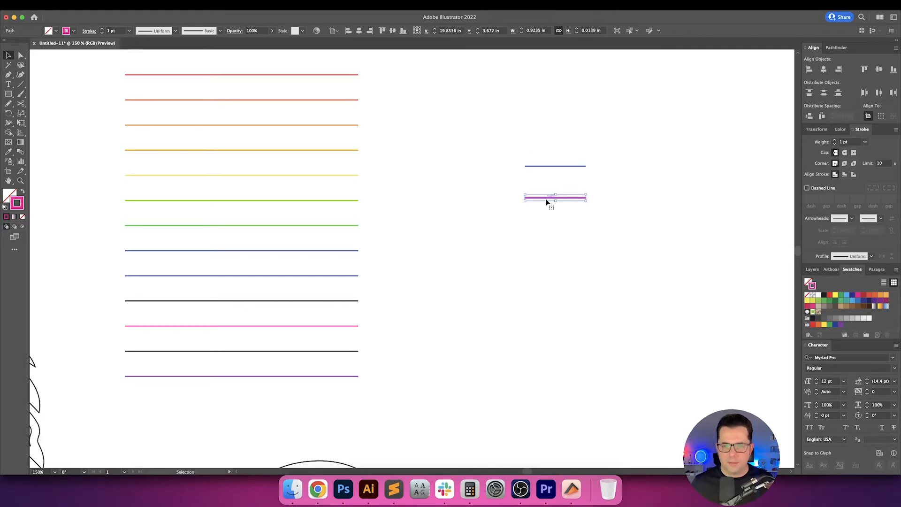
left_click_drag(543, 151, 553, 212)
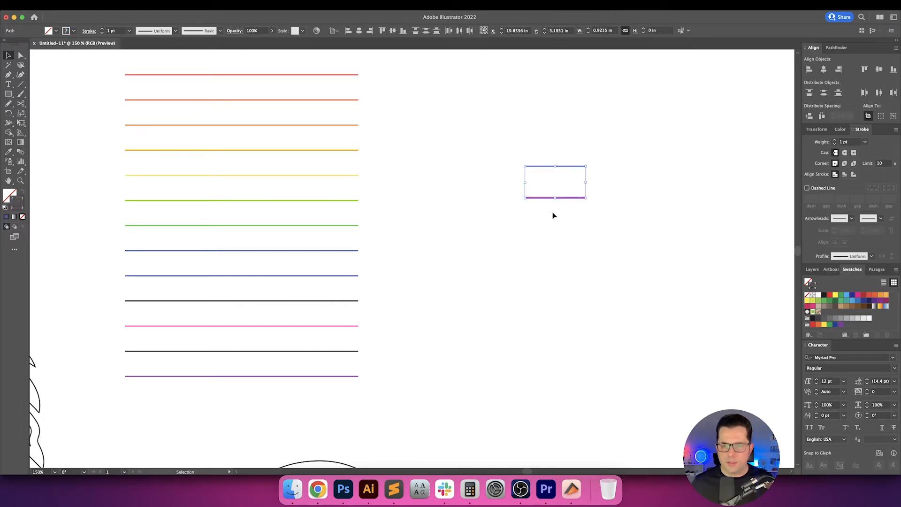
left_click(553, 215)
left_click(569, 198)
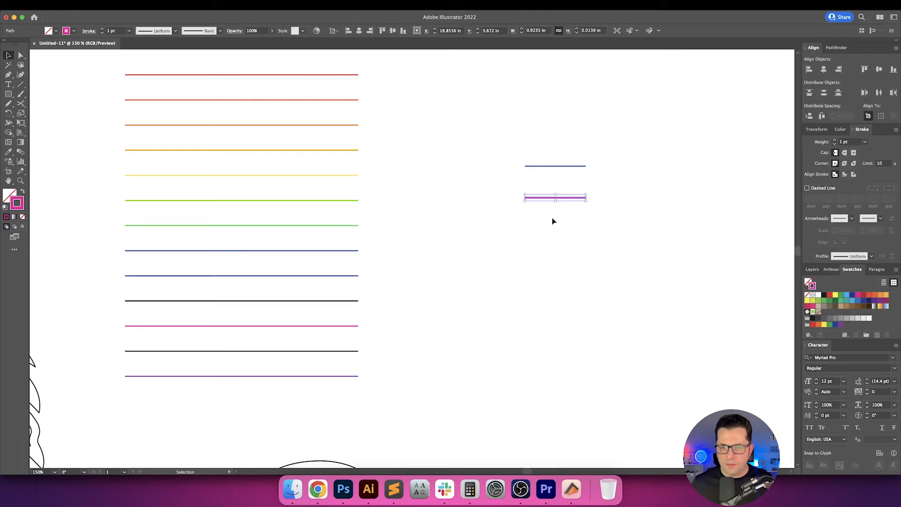
left_click(491, 184)
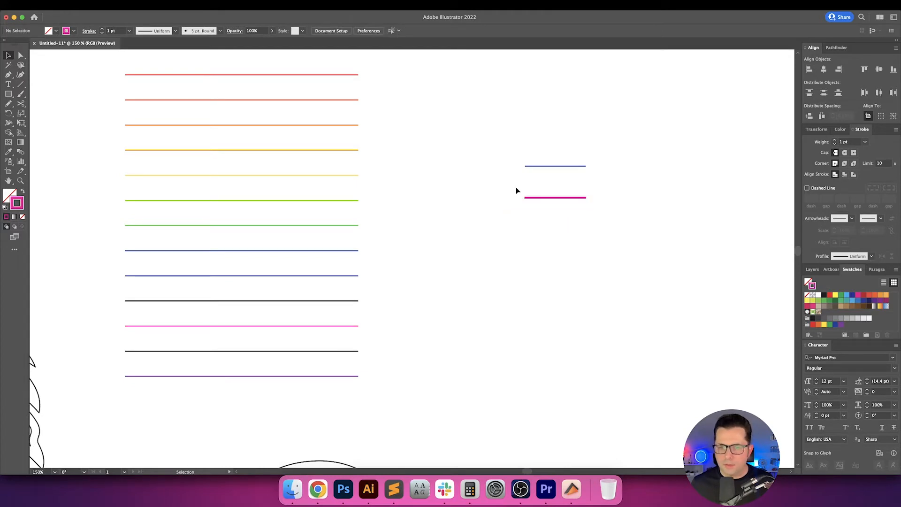
left_click_drag(552, 203, 564, 220)
left_click(530, 184)
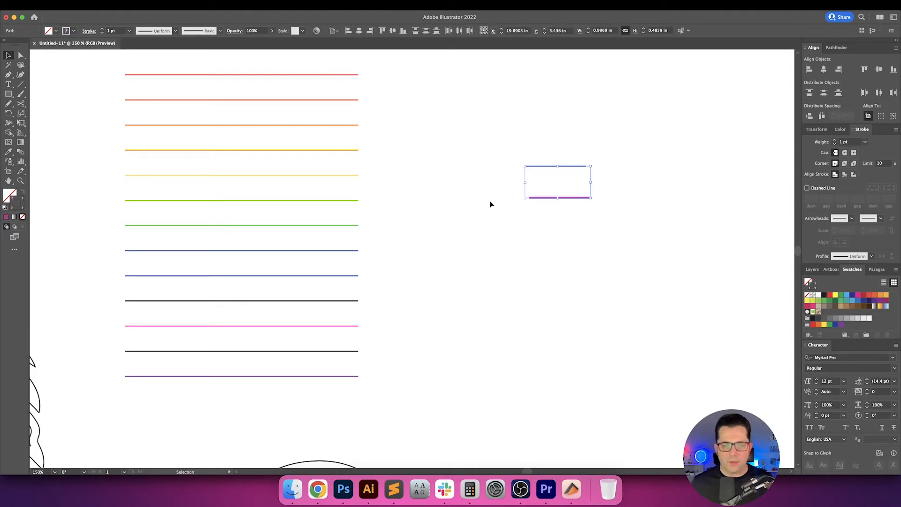
Blend the blue and magenta short lines using 1 specified step.
key("super+alt+b")
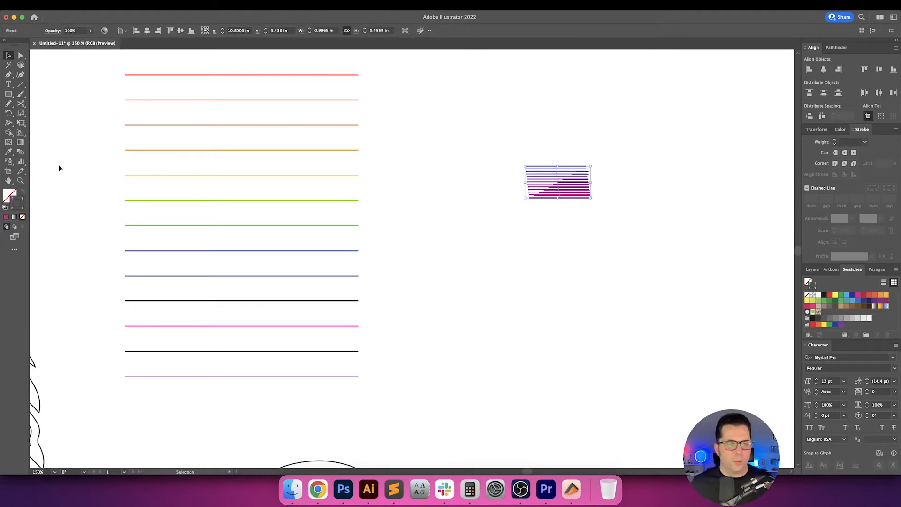
left_click(20, 152)
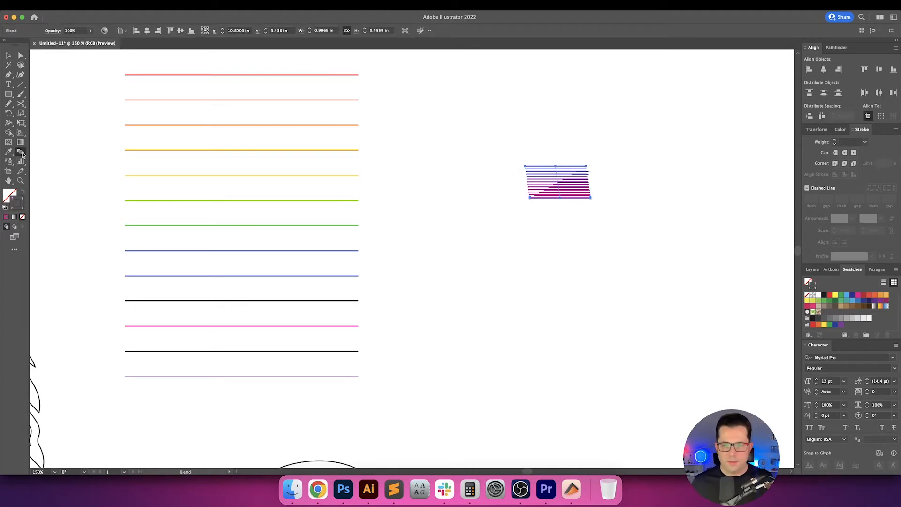
double_click(22, 154)
double_click(724, 177)
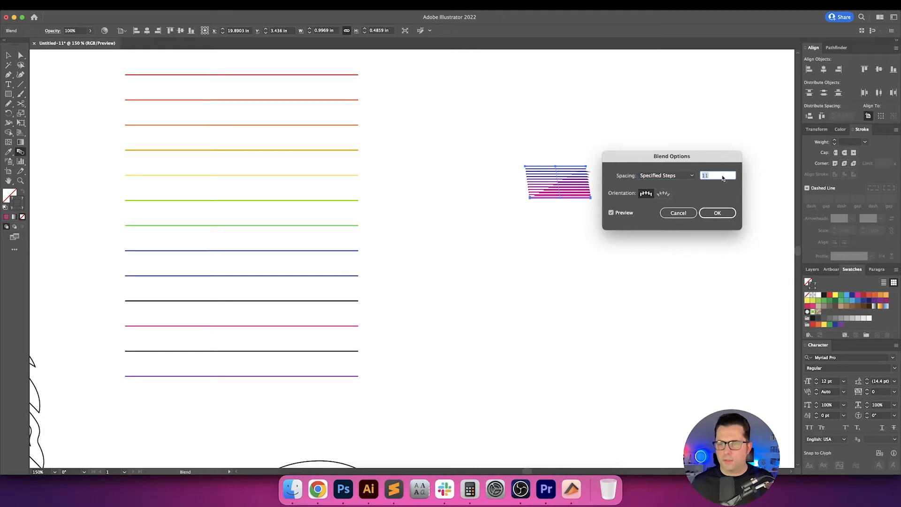
type("1")
key("Return")
key("v")
left_click(662, 213)
Expand the blue-to-magenta blend into separate lines and deselect them.
left_click(568, 183)
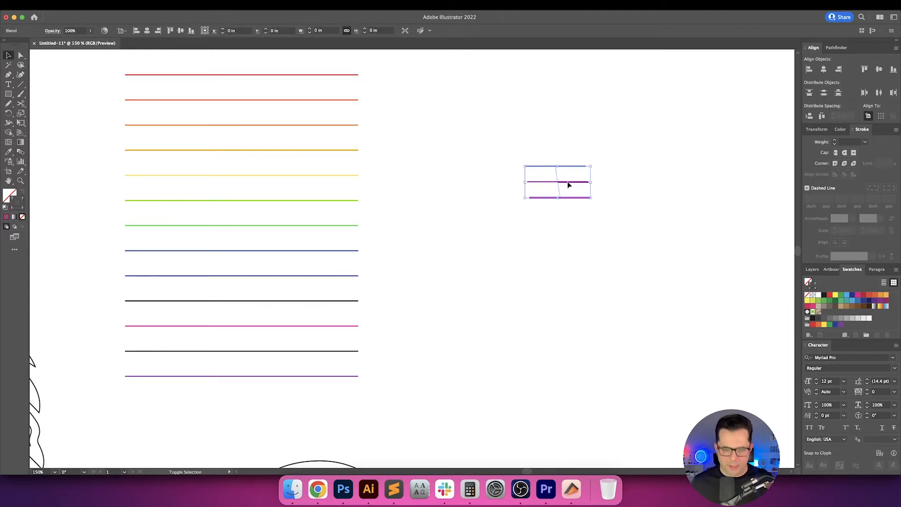
left_click(96, 5)
left_click(118, 108)
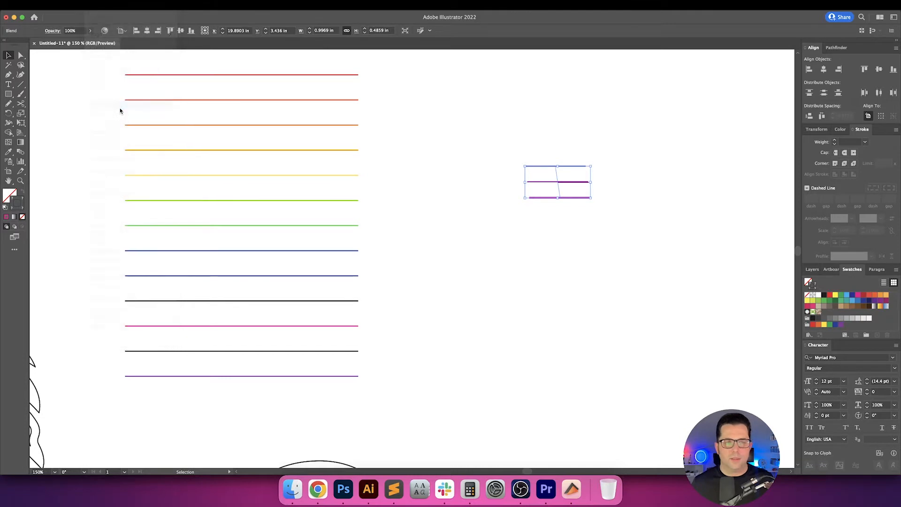
key("Return")
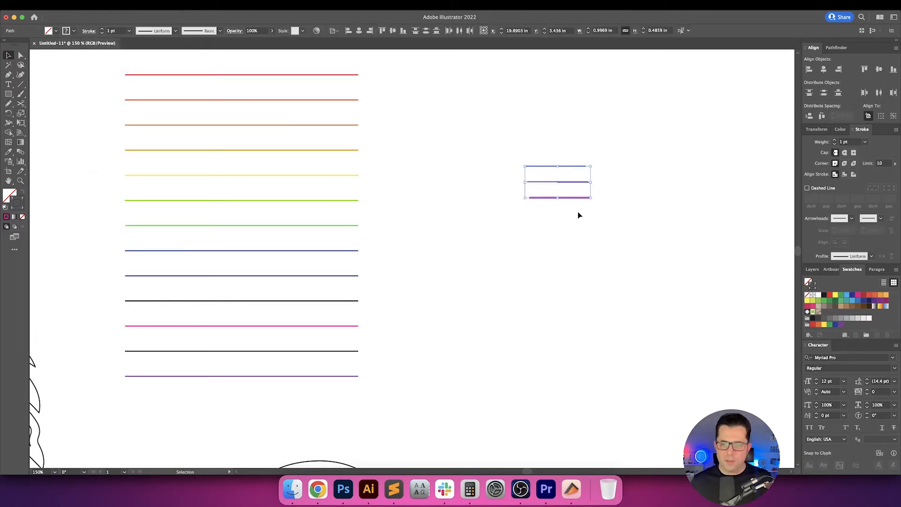
left_click(454, 230)
Recolour the stack's tenth line with the purple sampled from the middle short line.
left_click_drag(335, 306, 335, 306)
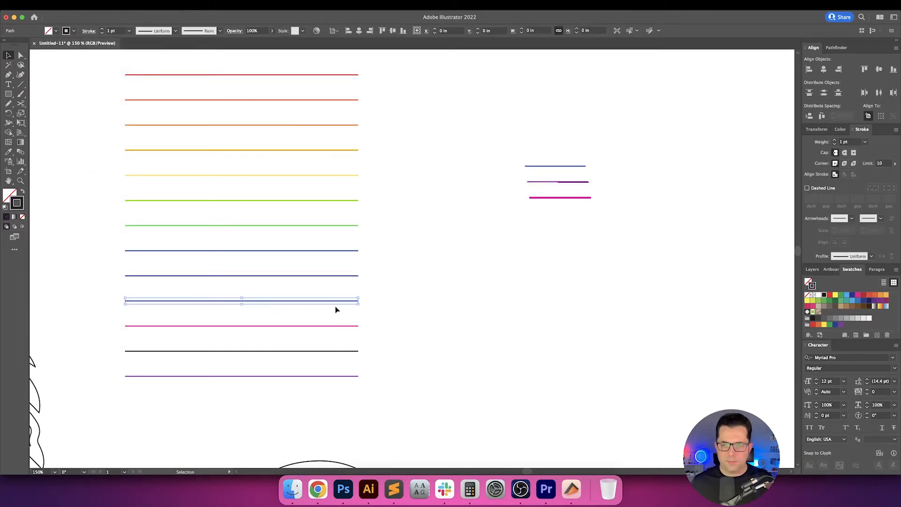
key("i")
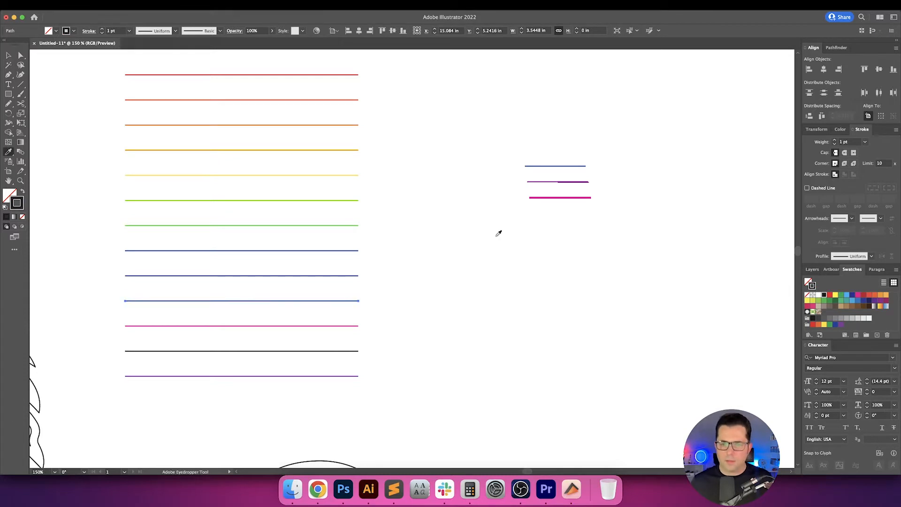
left_click(538, 181)
key("v")
left_click(451, 302)
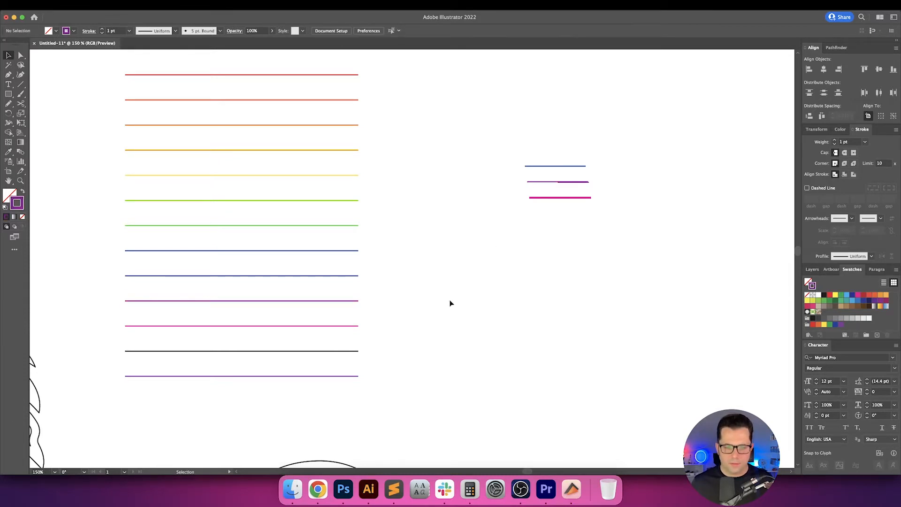
Delete the three short lines beside the stack.
left_click_drag(424, 325, 435, 296)
left_click_drag(525, 88, 639, 284)
key("Delete")
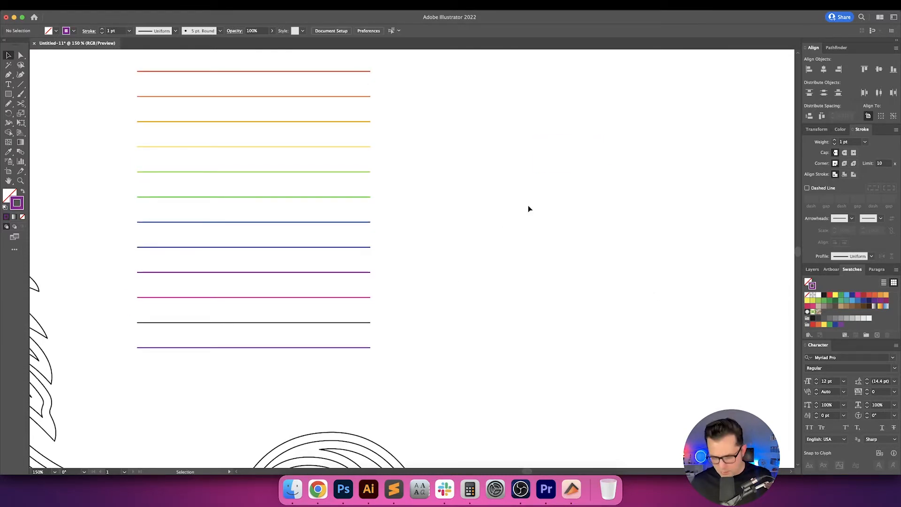
Draw a horizontal purple line about 1.33 in long beside the stack and duplicate it straight below.
key("p")
left_click(493, 153)
left_click(581, 154)
key("v")
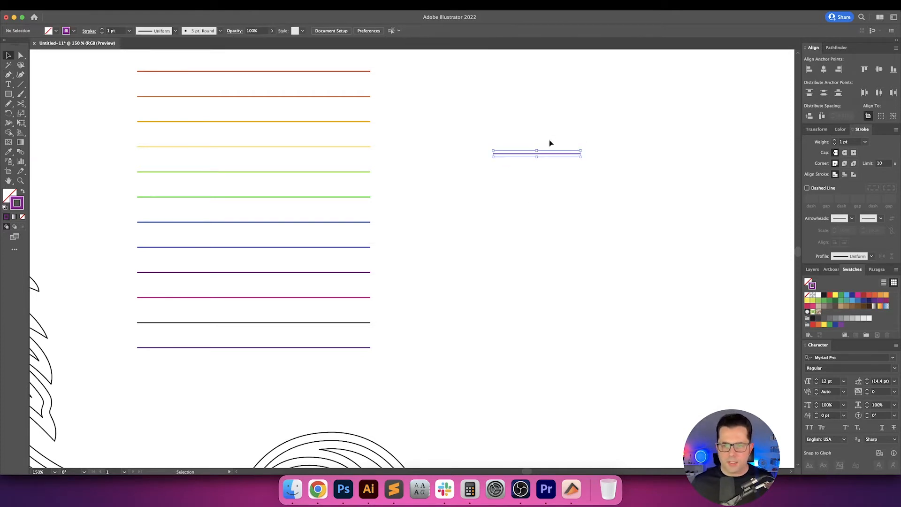
left_click_drag(562, 155, 569, 222, "alt")
Recolour the upper short line with the magenta sampled from the stack's eleventh line.
left_click_drag(582, 129, 534, 173)
key("i")
left_click(329, 297)
key("v")
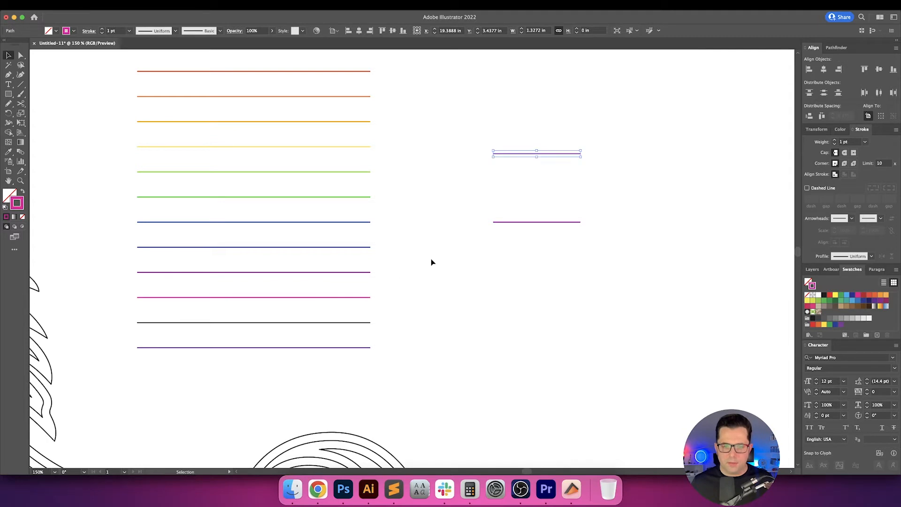
left_click(433, 261)
Recolour the stack's last line with the purple sampled from the lower short line.
left_click_drag(389, 328, 359, 355)
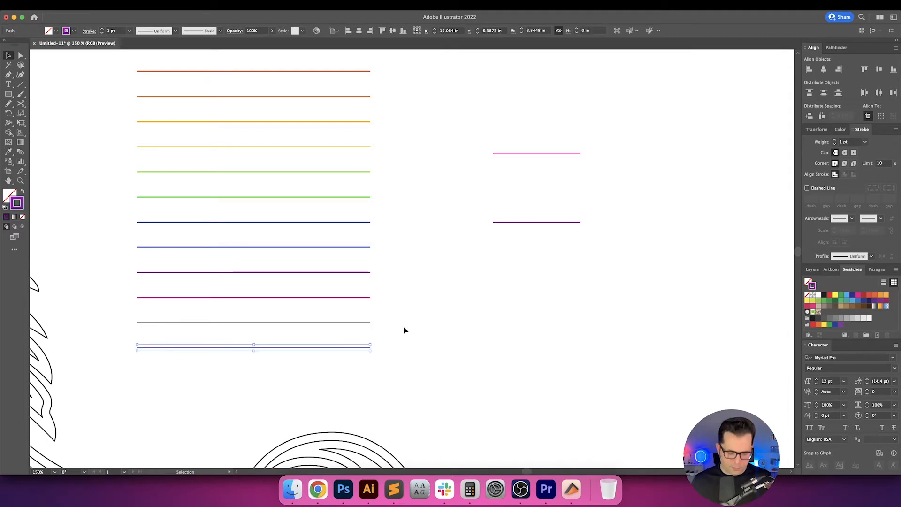
key("i")
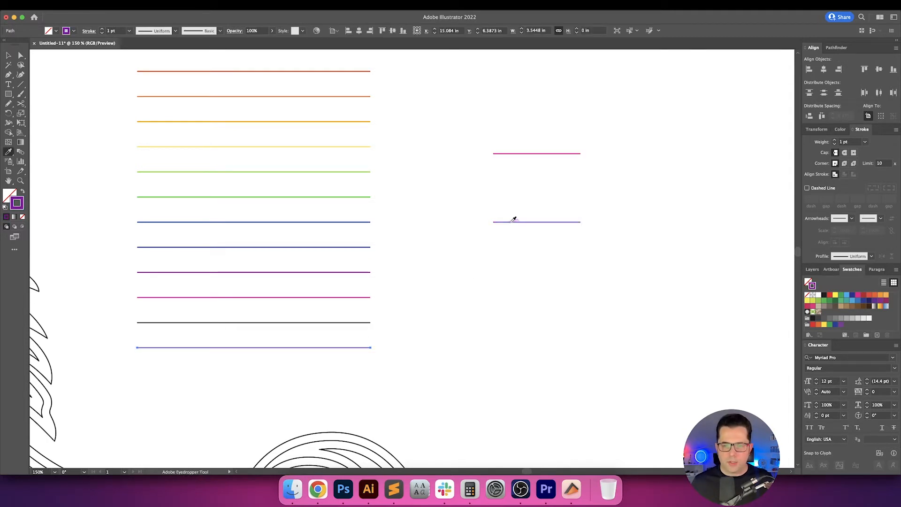
left_click(515, 219)
key("v")
left_click(492, 244)
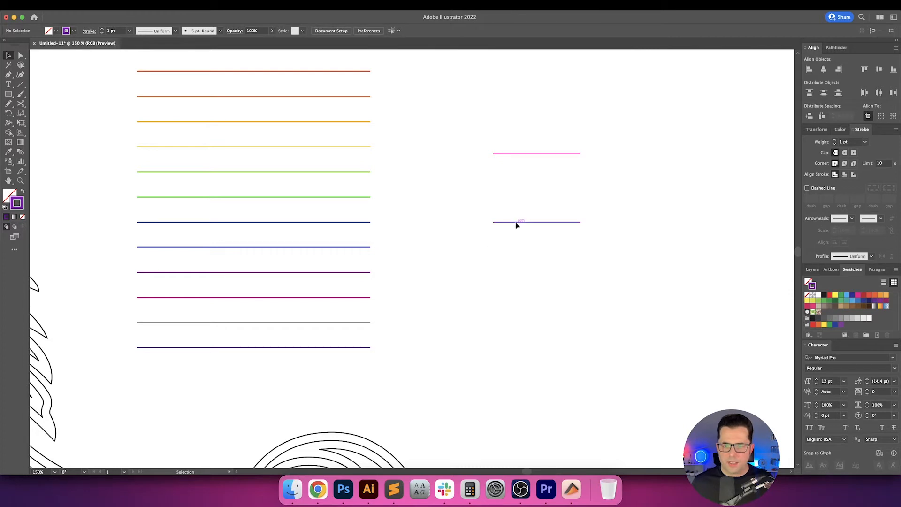
left_click_drag(515, 222, 516, 188)
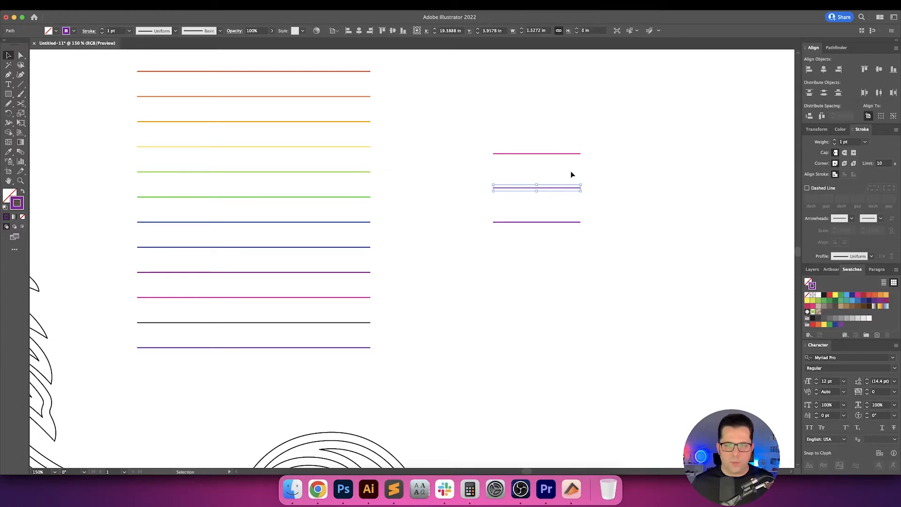
left_click(439, 176)
left_click(511, 188)
key("Delete")
Blend the magenta and purple short lines using 1 specified step.
left_click_drag(446, 122, 532, 243)
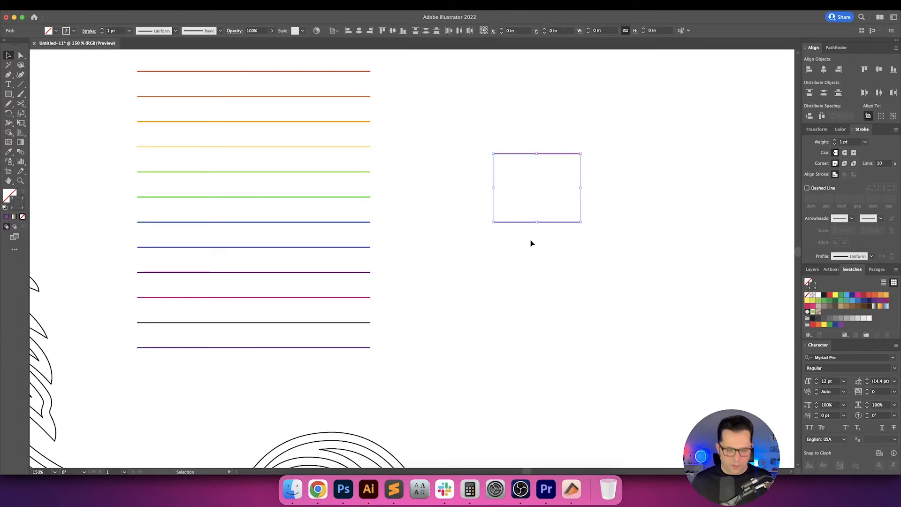
key("super+alt+b")
double_click(21, 152)
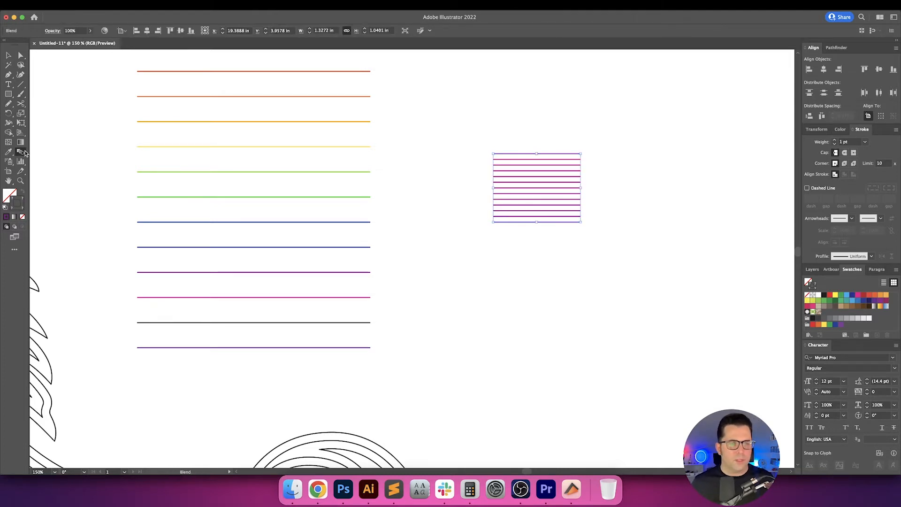
left_click(709, 176)
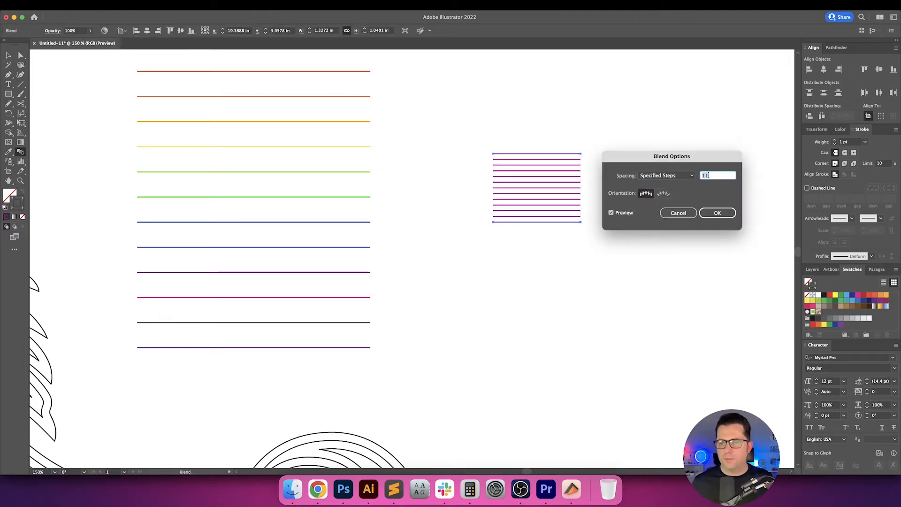
type("1")
key("Return")
key("v")
left_click(667, 199)
Expand the magenta-to-purple blend into separate lines.
left_click_drag(653, 179, 612, 242)
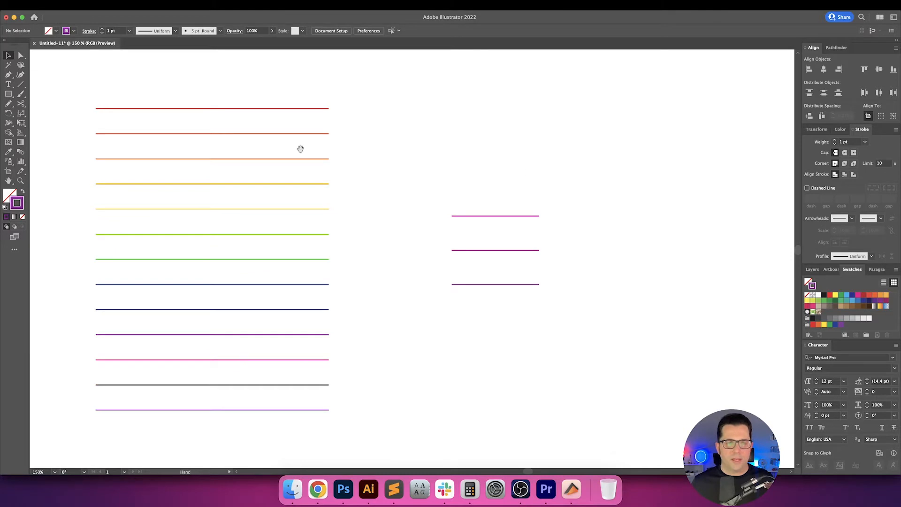
left_click_drag(455, 151, 479, 301)
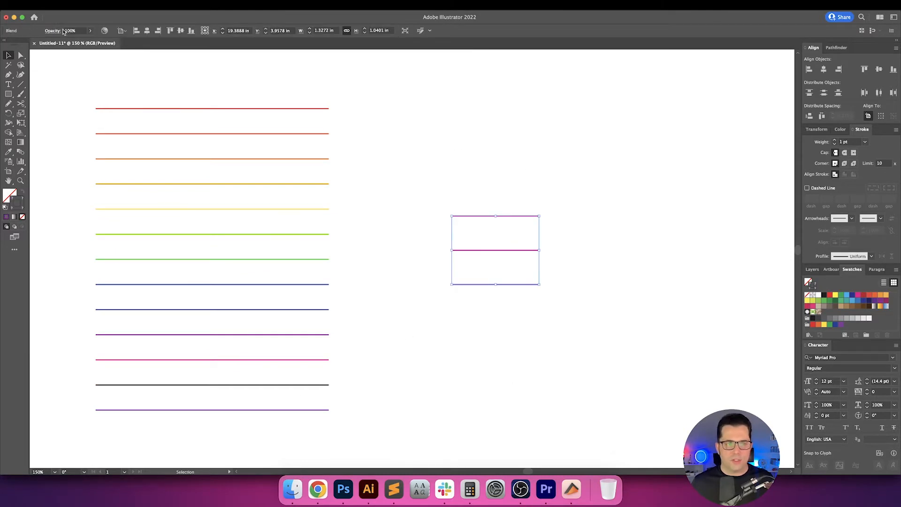
left_click(98, 5)
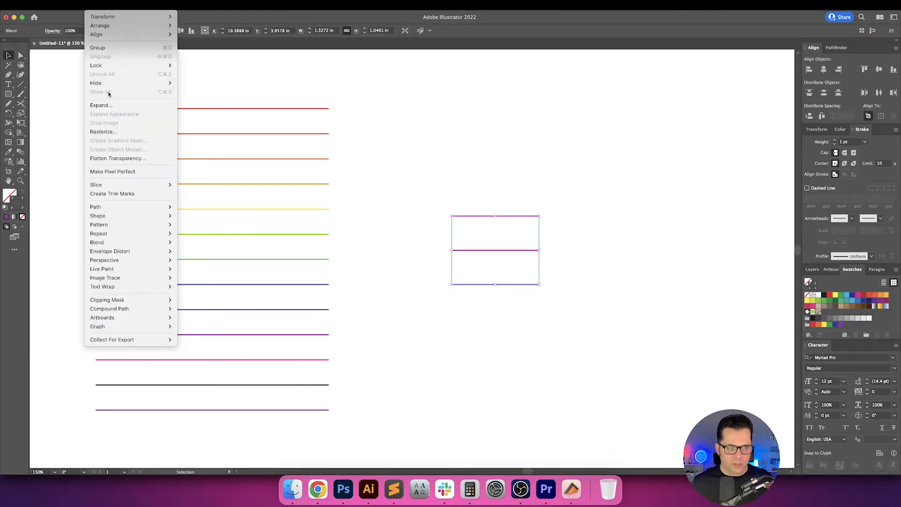
left_click(117, 107)
key("Return")
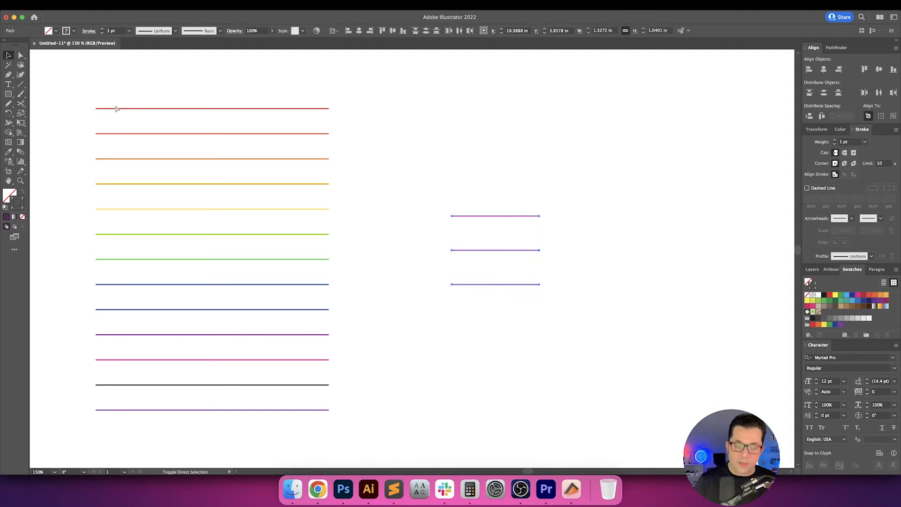
Recolour the stack's twelfth line with the in-between magenta sampled from the middle short line.
left_click(459, 349)
left_click_drag(461, 351, 468, 344)
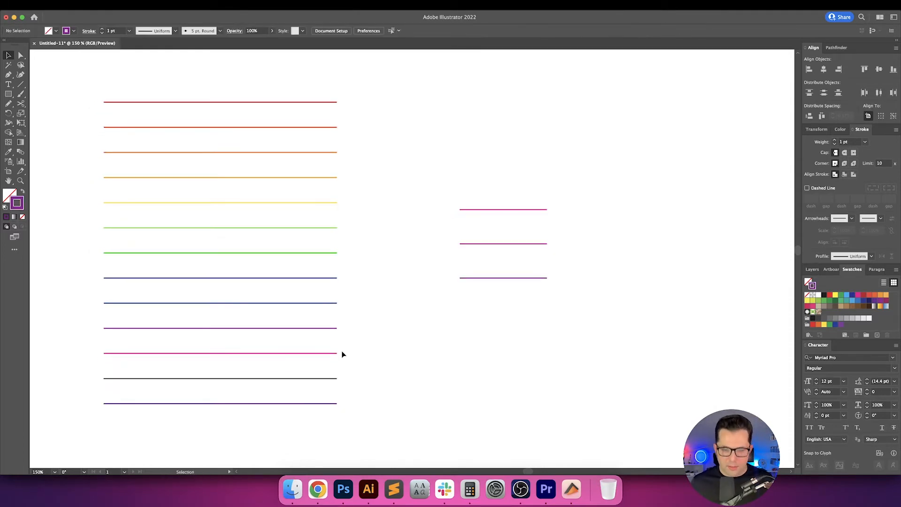
left_click(314, 385)
key("i")
left_click(483, 244)
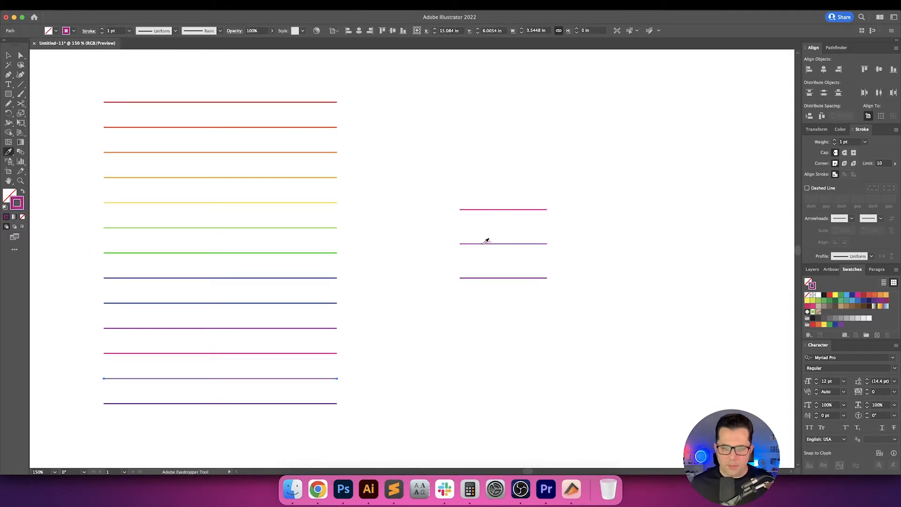
Delete the three short blend lines beside the stack.
key("v")
left_click_drag(405, 189, 602, 390)
key("Delete")
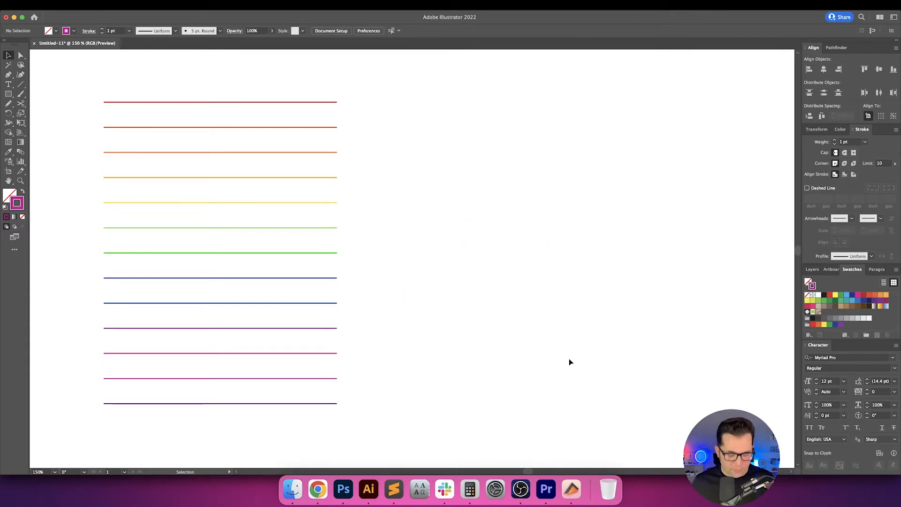
Recolour the unicorn's outermost contour with the purple sampled from the stack's last line.
key("super+minus")
left_click_drag(484, 325, 560, 317)
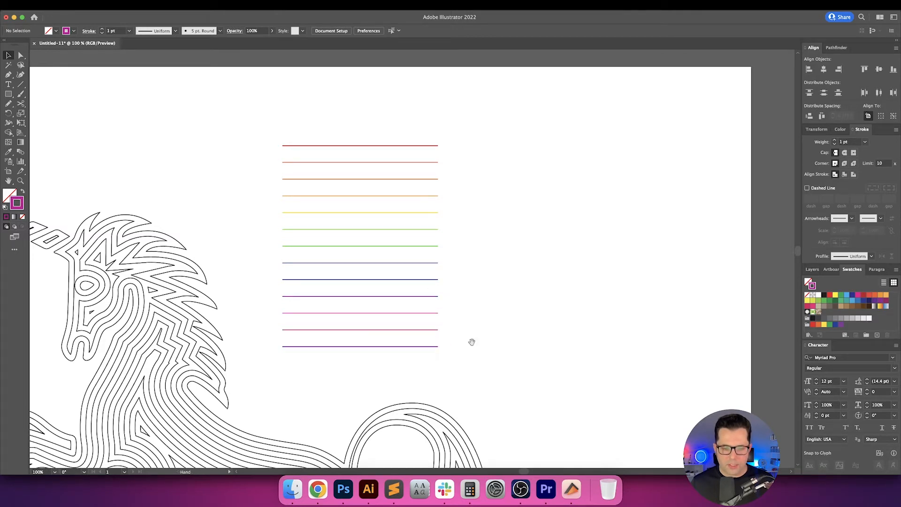
left_click_drag(471, 342, 566, 177)
left_click_drag(614, 198, 652, 209)
scroll(324, 323, "up", 3)
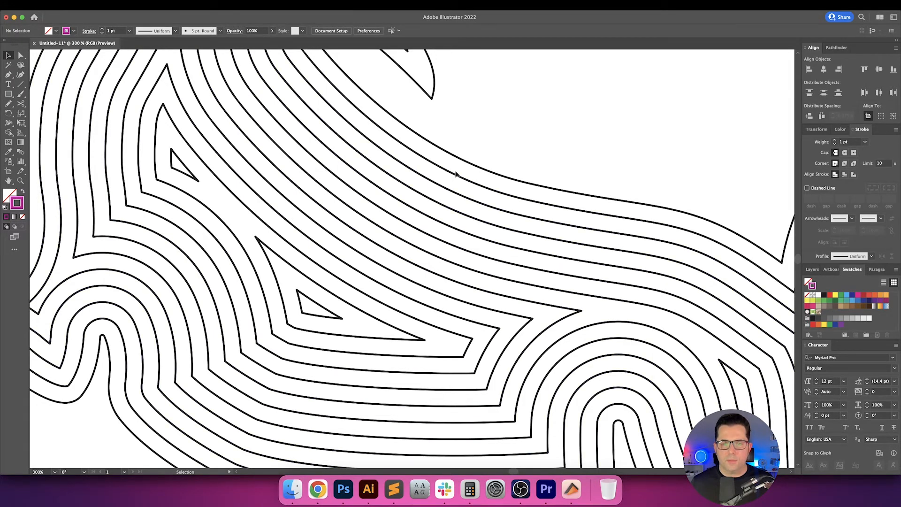
scroll(457, 174, "down", 3)
left_click_drag(472, 168, 365, 244)
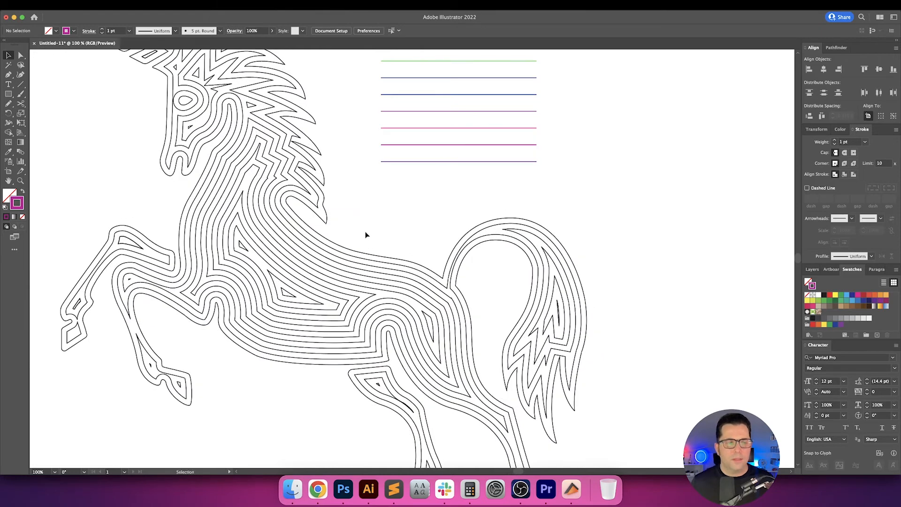
left_click(348, 253)
key("i")
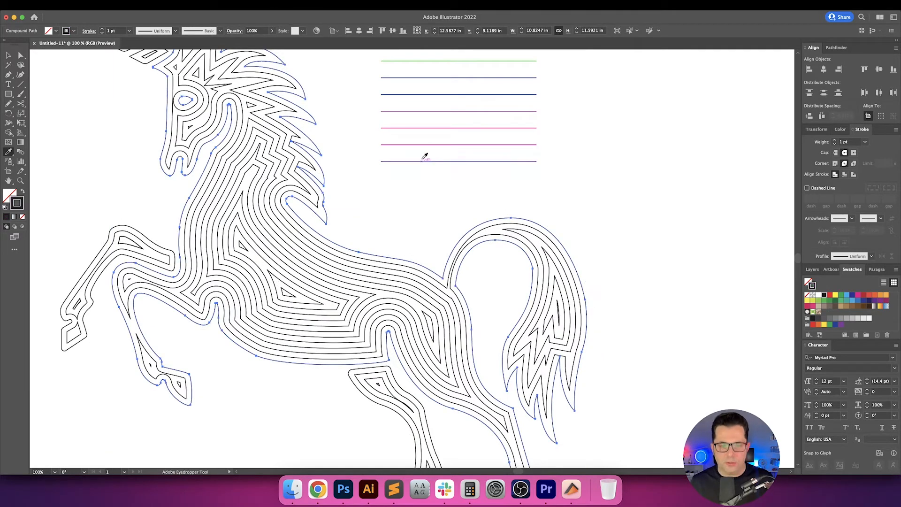
left_click(429, 161)
key("v")
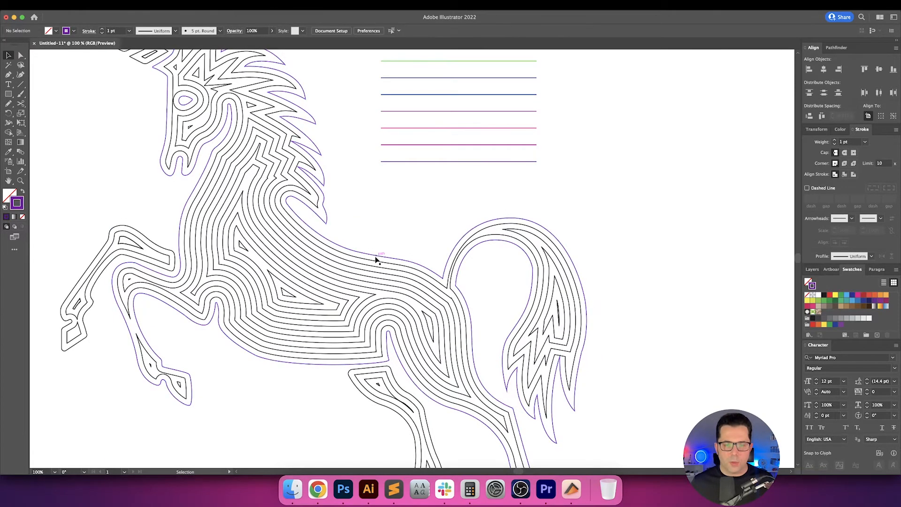
Recolour the unicorn's second contour from the outside with the magenta sampled from the stack's twelfth line.
left_click(376, 263)
left_click(375, 262)
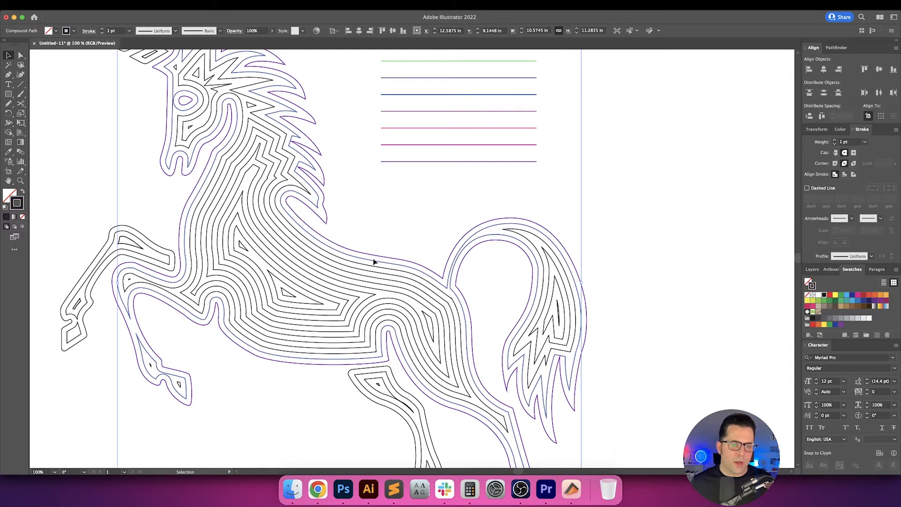
key("i")
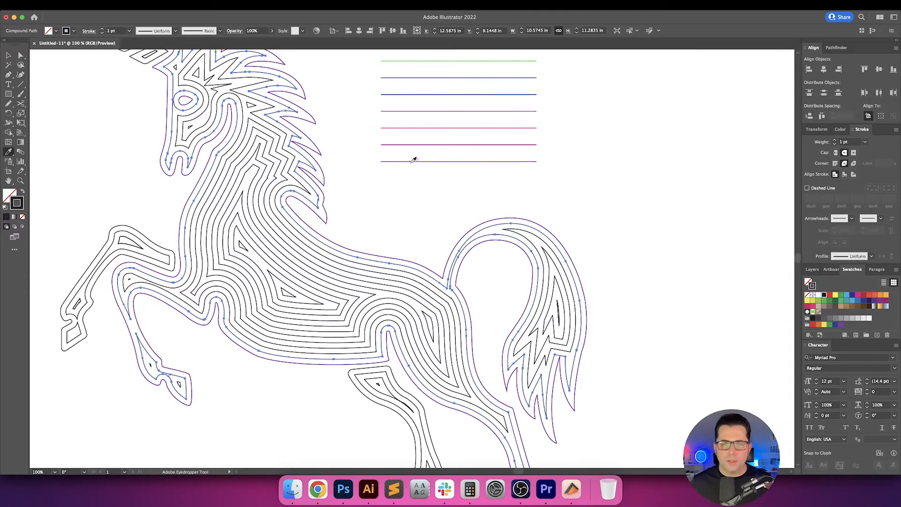
left_click(418, 144)
key("v")
left_click(374, 248)
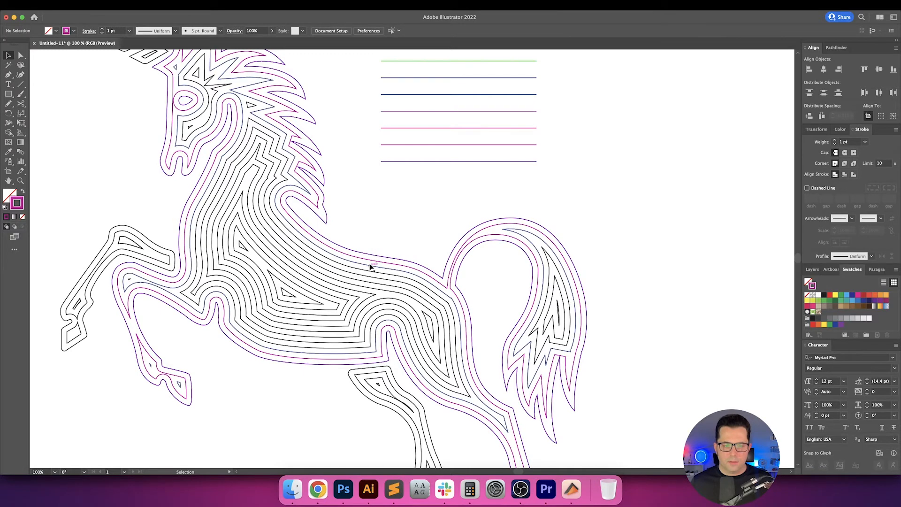
Recolour the unicorn's third contour from the outside with the pink sampled from the stack's eleventh line.
left_click(370, 263)
key("i")
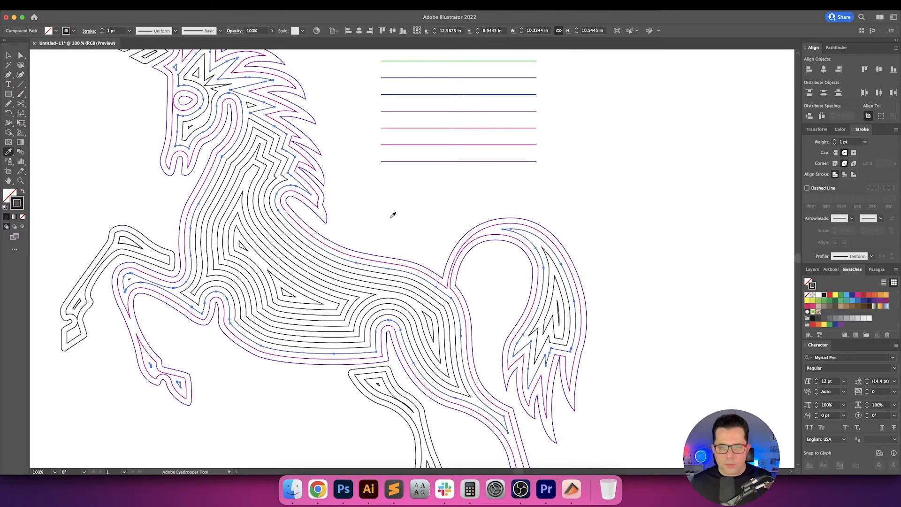
left_click(398, 145)
key("v")
Recolour the unicorn's fourth contour from the outside with the purple sampled from the stack's tenth line.
left_click(359, 268)
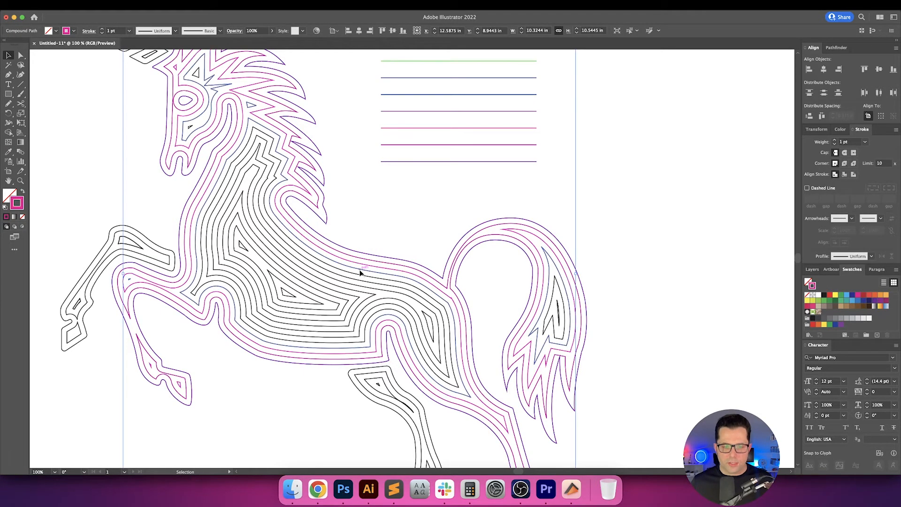
key("i")
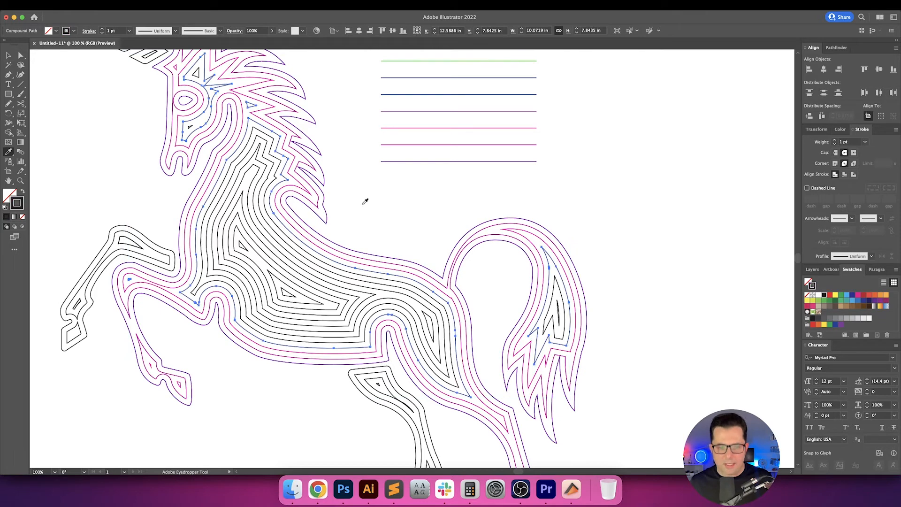
left_click(416, 111)
key("v")
Recolour the unicorn's fifth contour from the outside with the blue sampled from the stack's ninth line.
left_click_drag(395, 193, 403, 201)
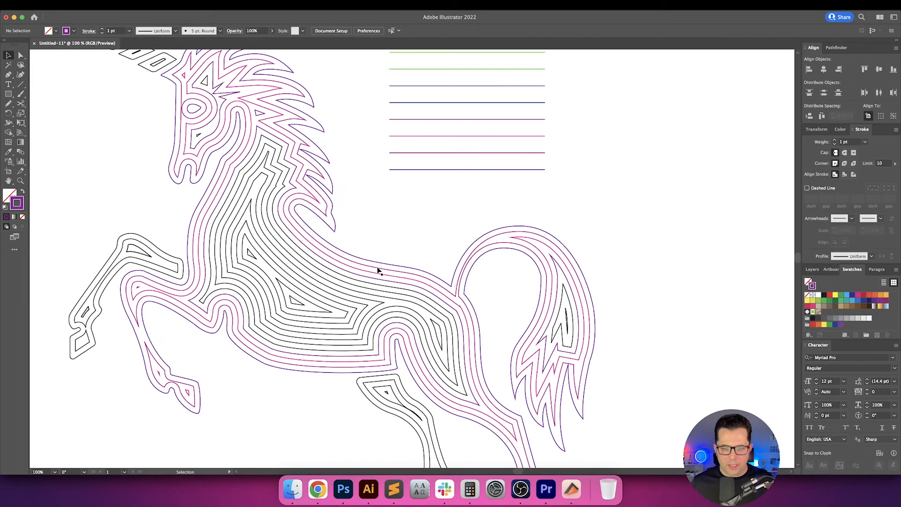
left_click(369, 284)
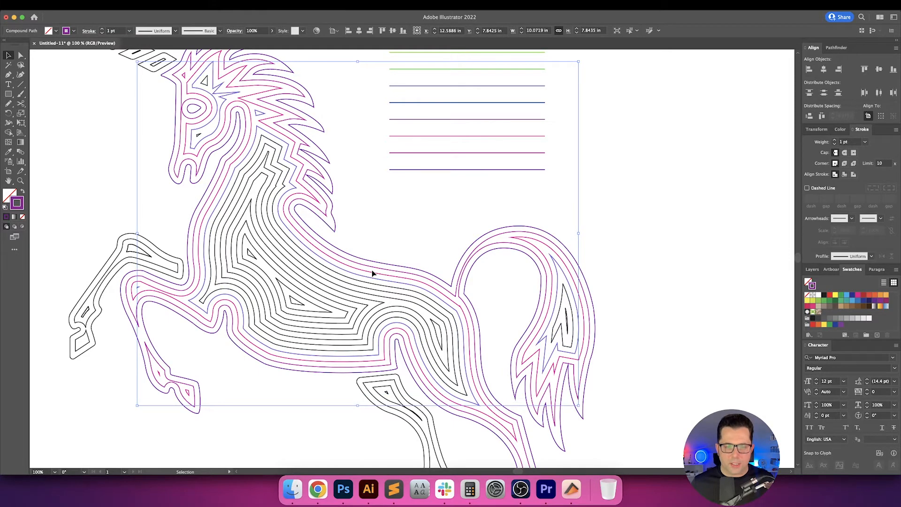
left_click(370, 287)
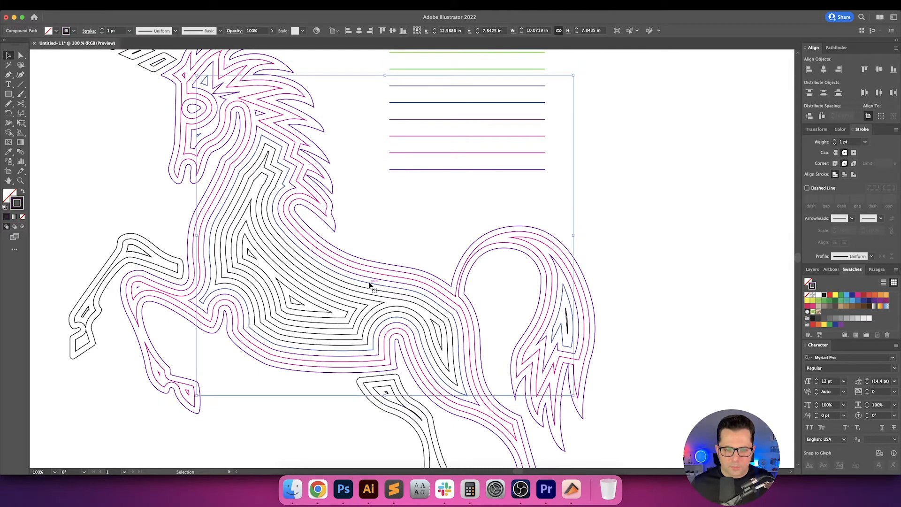
key("i")
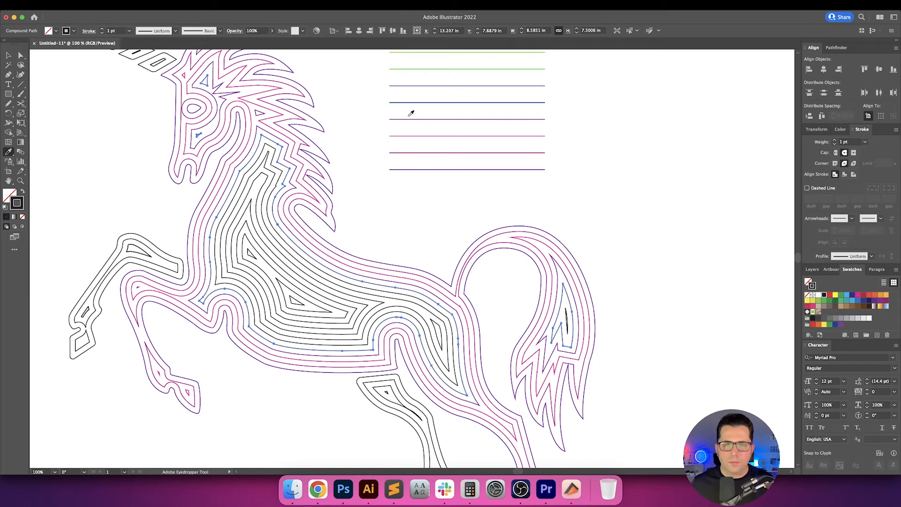
left_click(413, 102)
key("v")
left_click(393, 185)
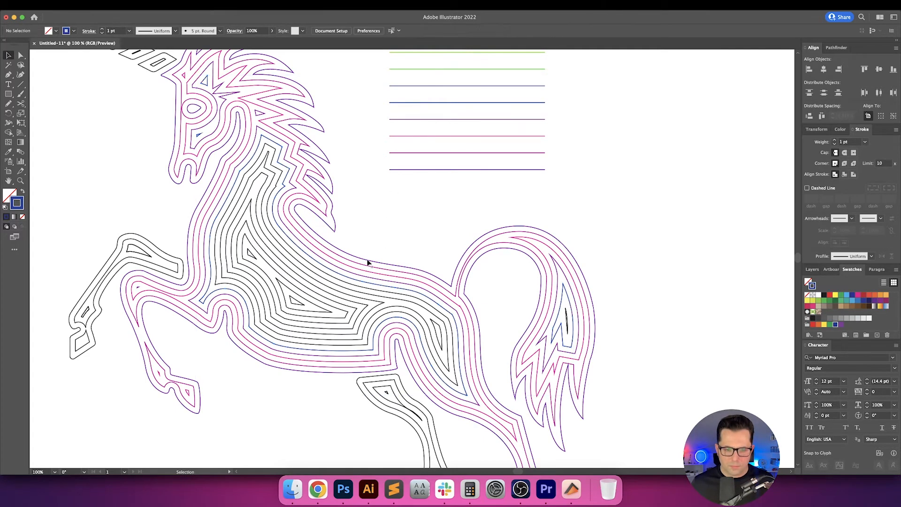
Select the unicorn's sixth contour from the outside and start the Eyedropper to recolour it from the line stack.
left_click(298, 305)
scroll(329, 259, "up", 1)
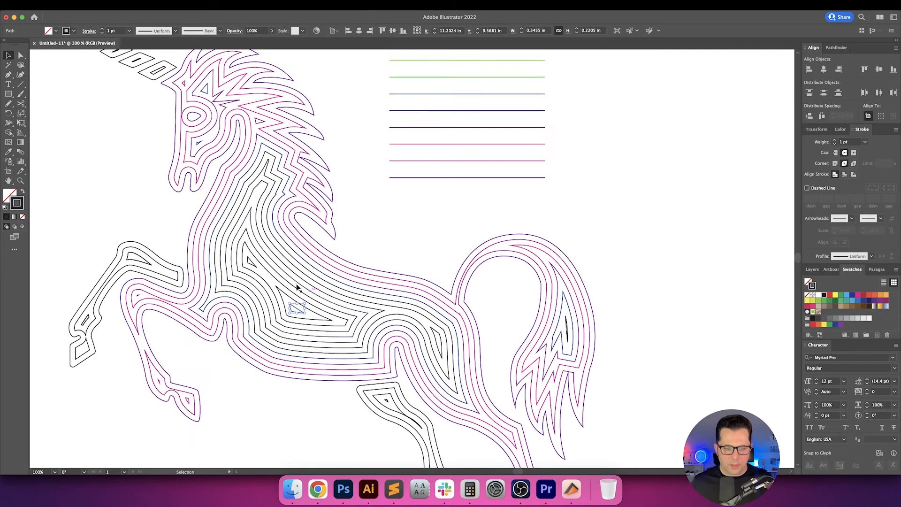
scroll(289, 273, "up", 3)
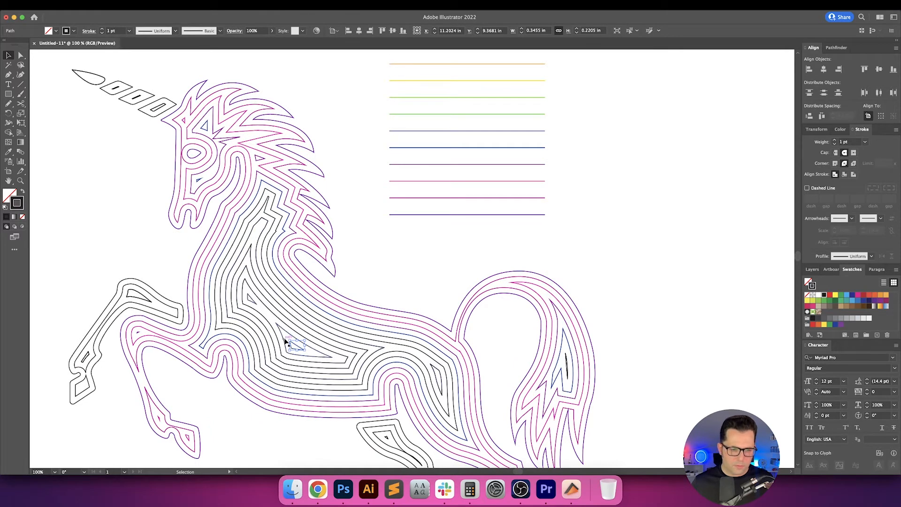
left_click(353, 332)
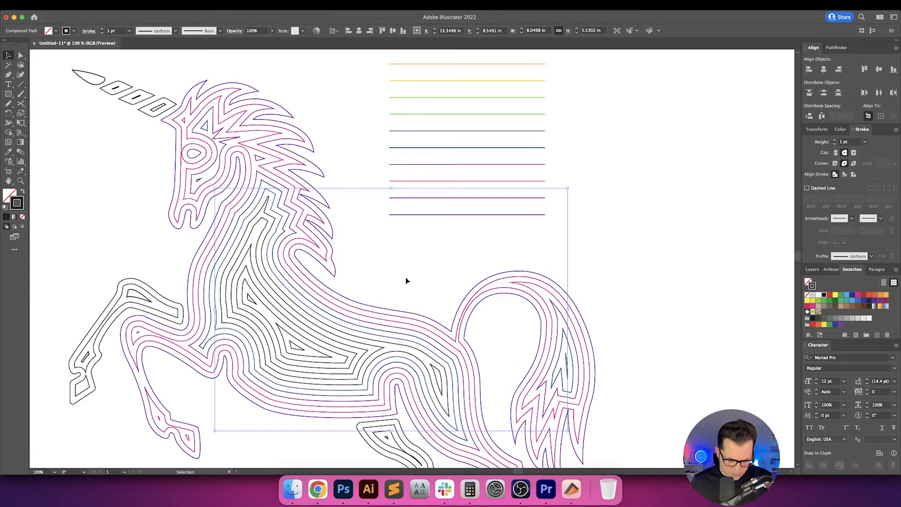
key("i")
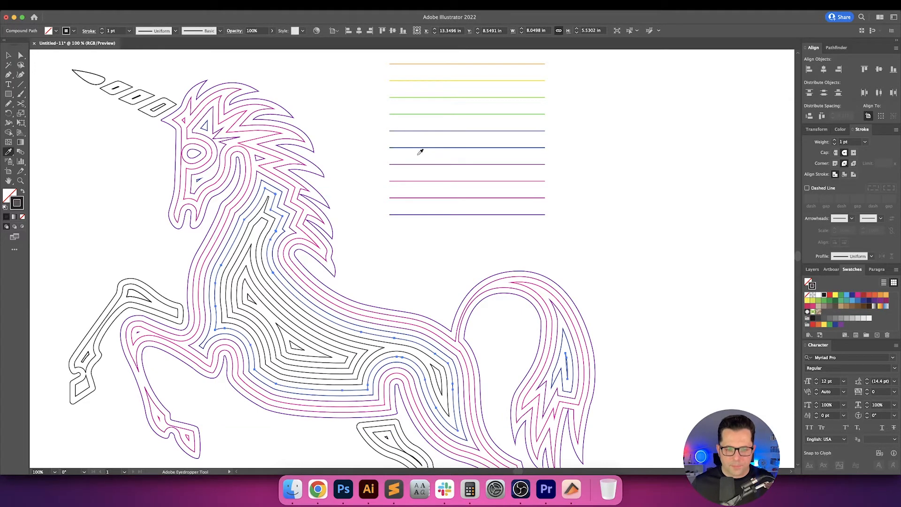
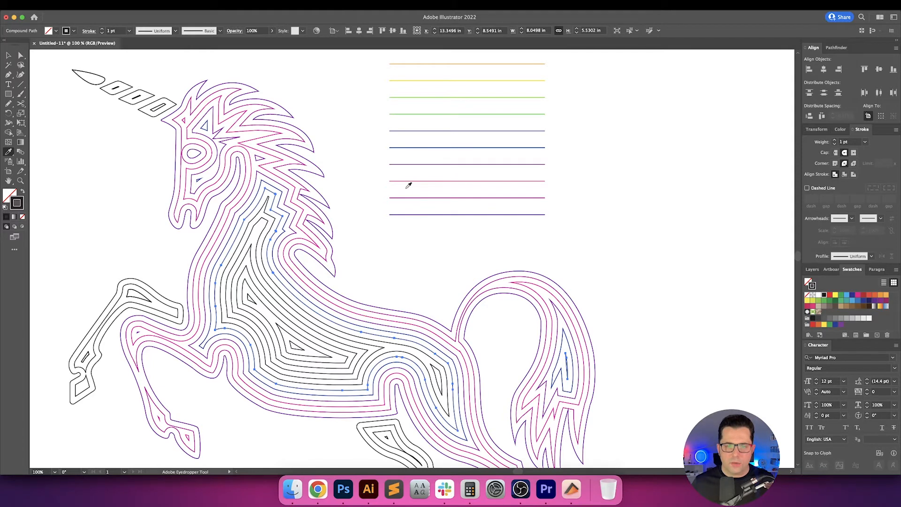
Recolour the unicorn's sixth contour from the outside with the blue sampled from the stack's eighth line.
left_click(418, 130)
key("v")
left_click_drag(368, 125, 413, 152)
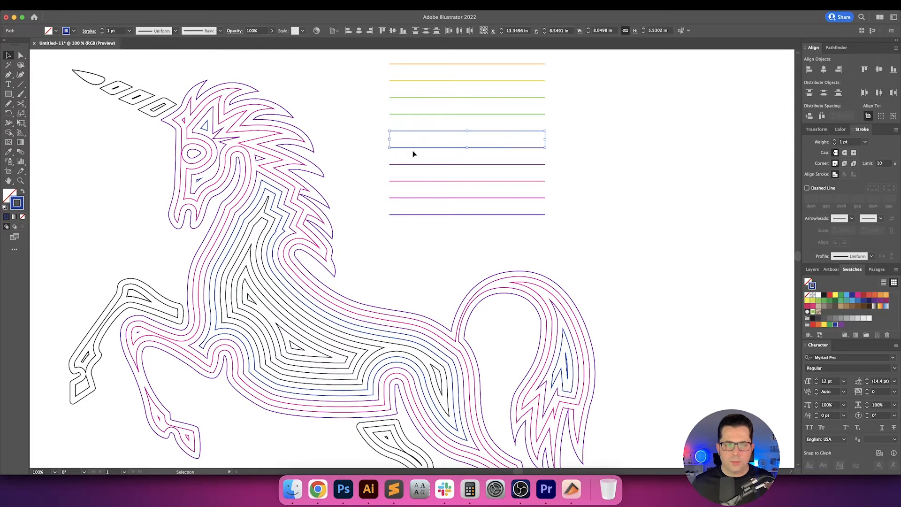
left_click(375, 153)
Recolour the unicorn's seventh contour from the outside with the green sampled from the stack's seventh line.
scroll(378, 152, "up", 1)
scroll(378, 153, "left", 1)
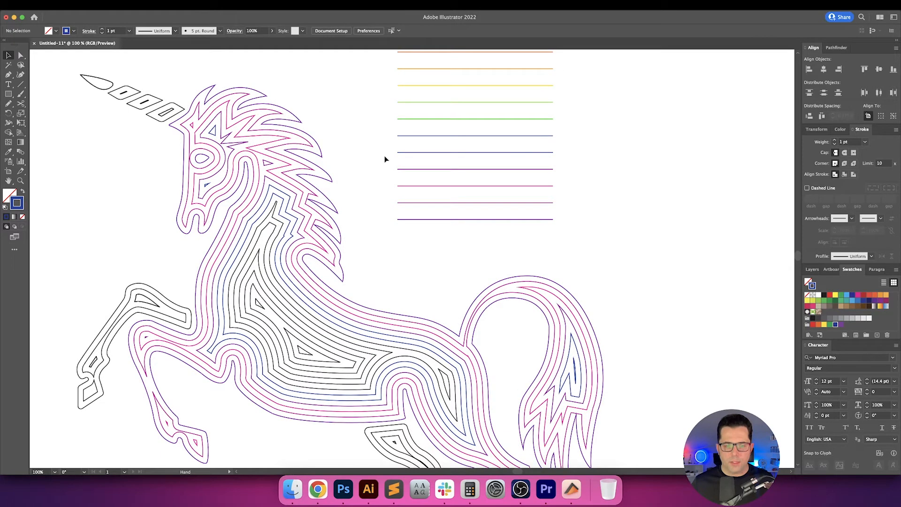
left_click(378, 346)
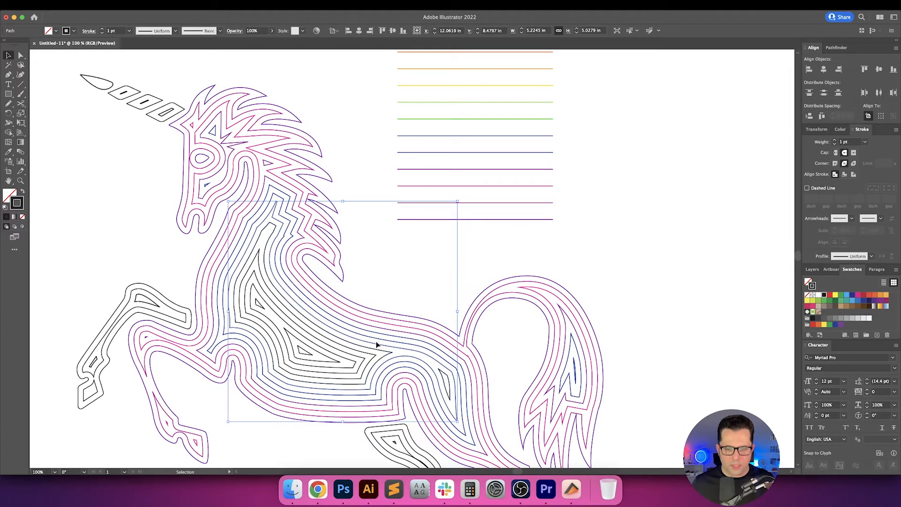
left_click(379, 340)
left_click(379, 346)
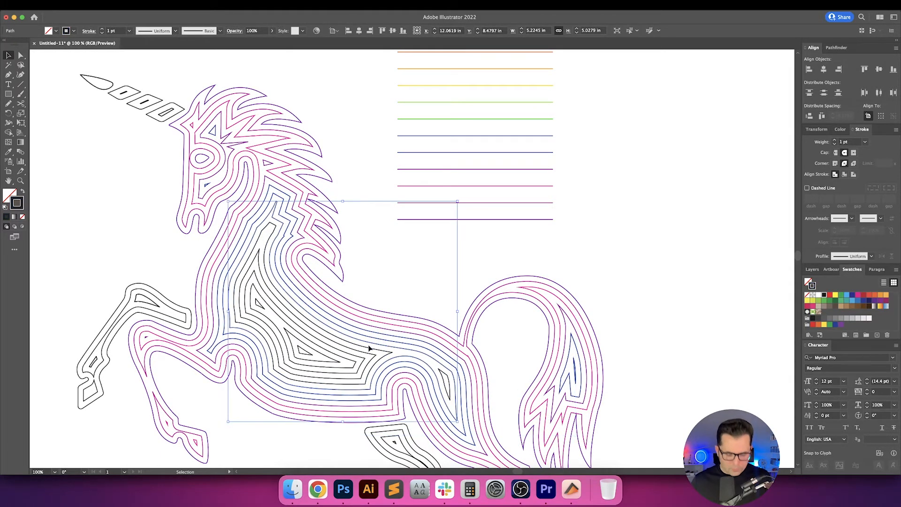
key("i")
left_click(439, 173)
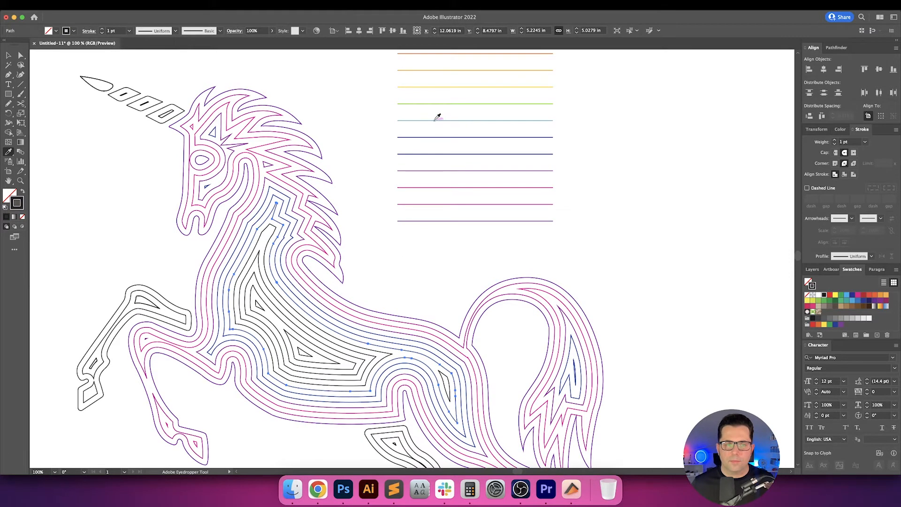
left_click(435, 121)
key("v")
left_click(394, 300)
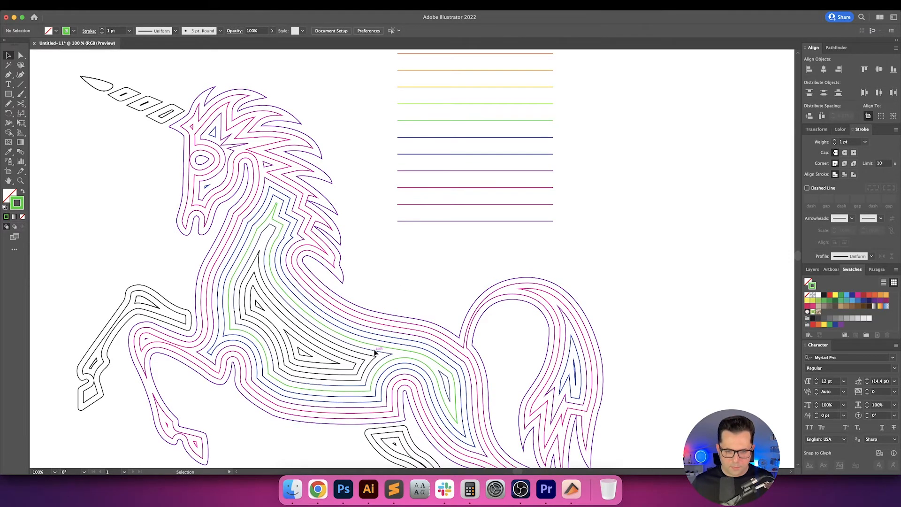
Recolour the unicorn's eighth contour from the outside with the yellow sampled from the stack's fifth line.
left_click(375, 352)
key("i")
scroll(407, 255, "up", 2)
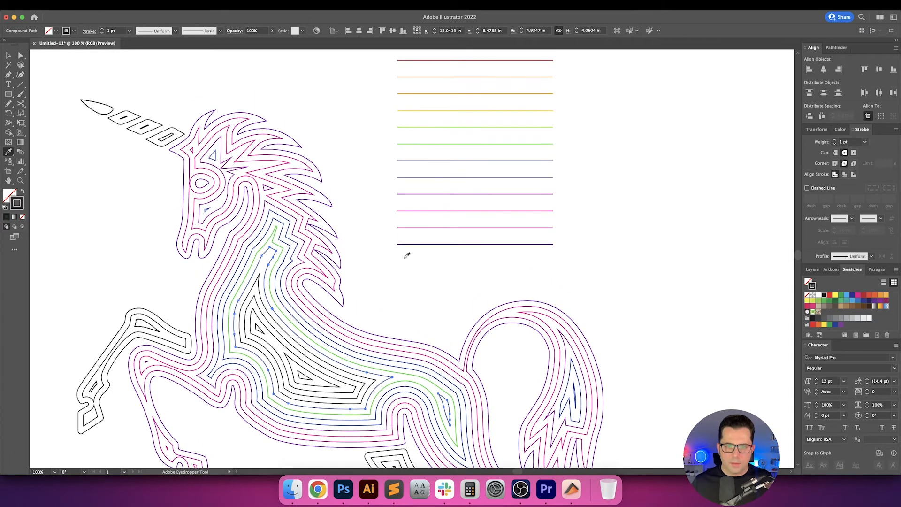
left_click(432, 109)
key("v")
left_click(396, 322)
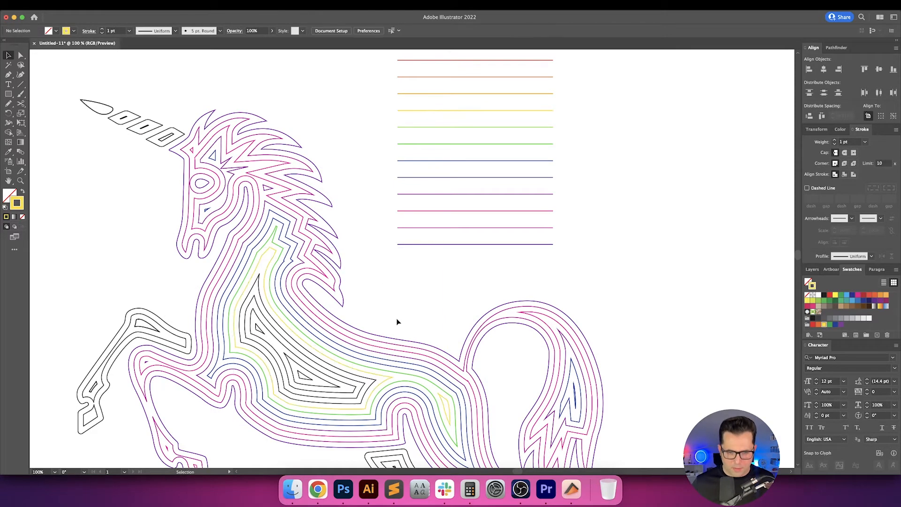
Recolour the unicorn's ninth contour from the outside with the light orange sampled from the stack's fourth line.
scroll(397, 302, "down", 3)
left_click(373, 359)
scroll(381, 306, "up", 3)
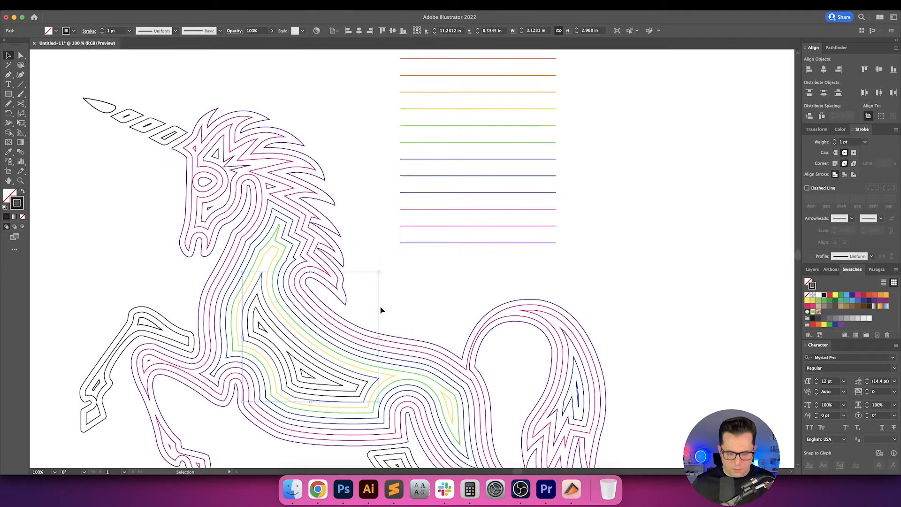
key("i")
scroll(446, 136, "up", 1)
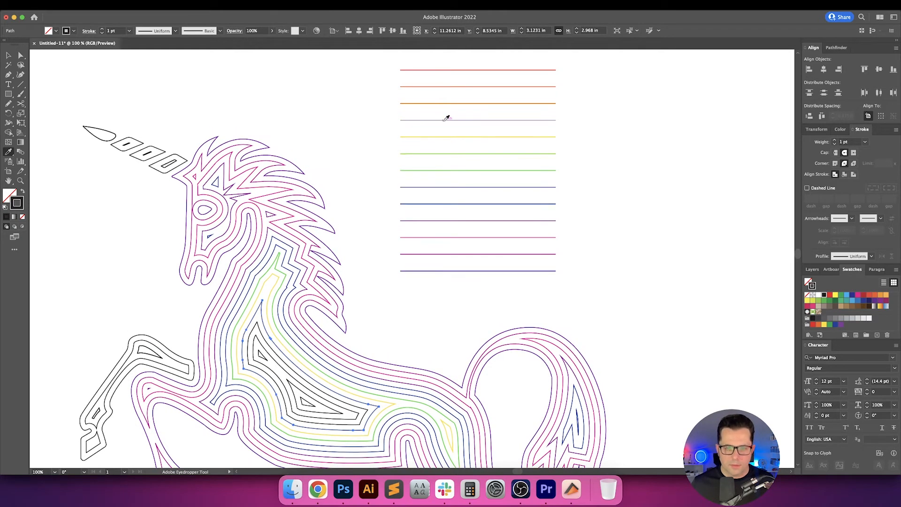
left_click(447, 119)
key("v")
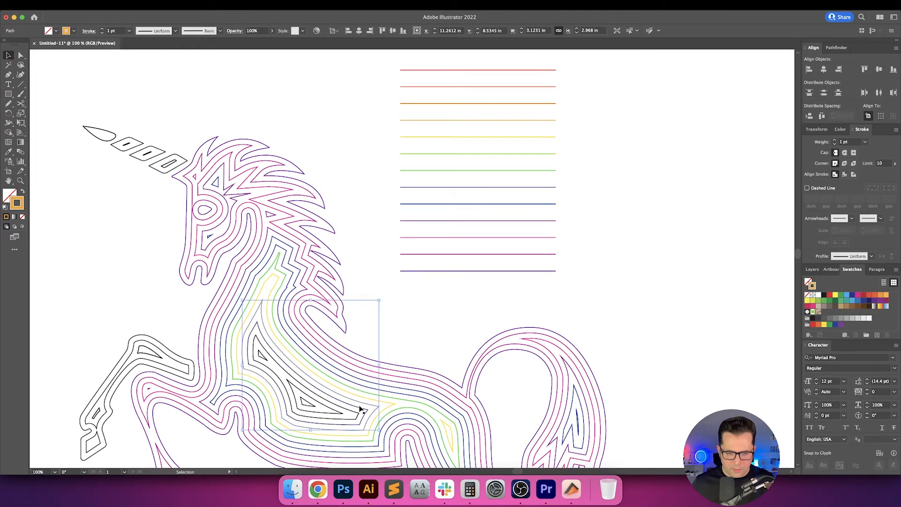
left_click(360, 412)
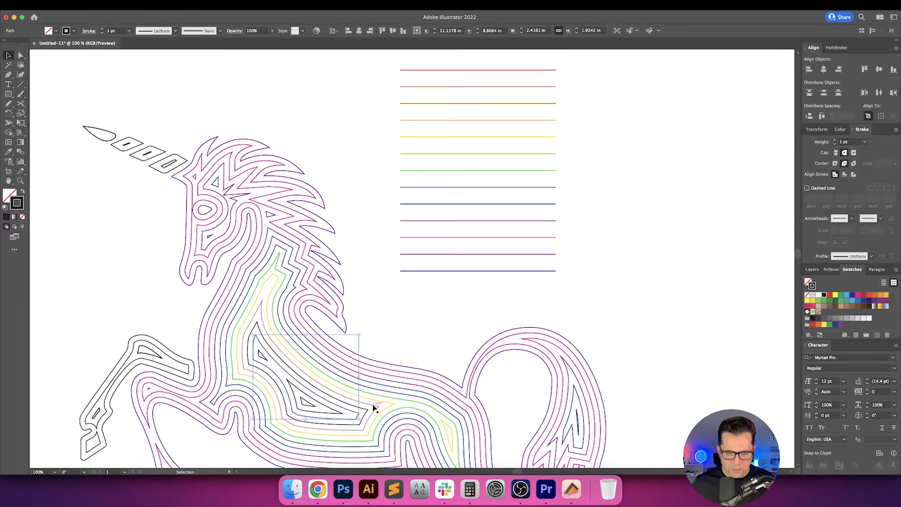
left_click(376, 407)
key("i")
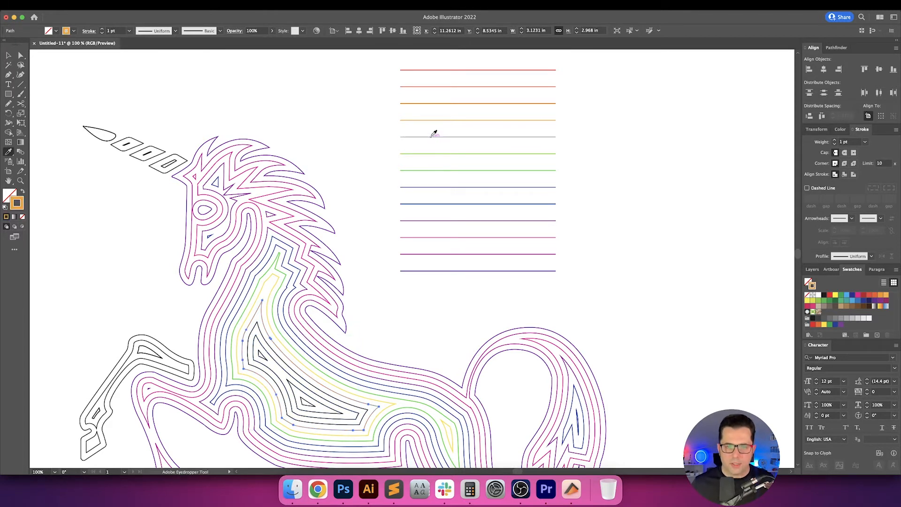
key("v")
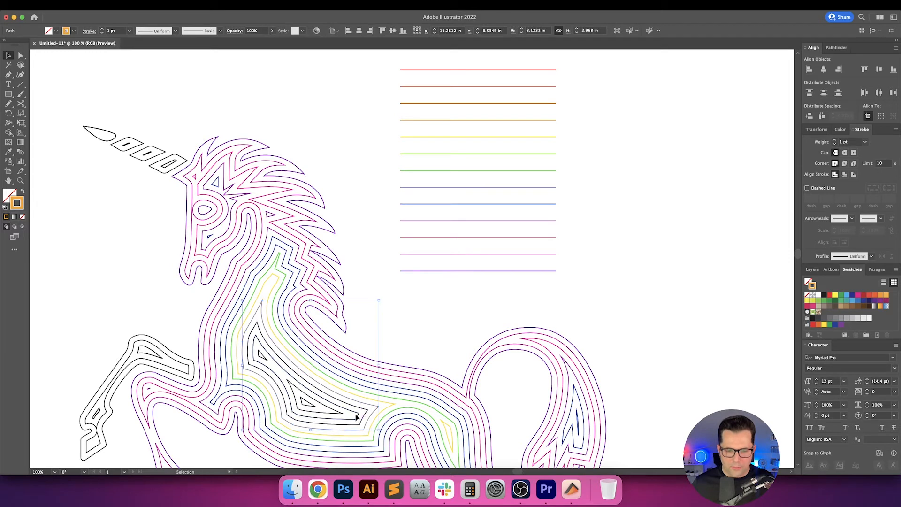
Recolour the unicorn's tenth contour from the outside with the orange sampled from the stack's third line.
left_click(358, 408)
key("i")
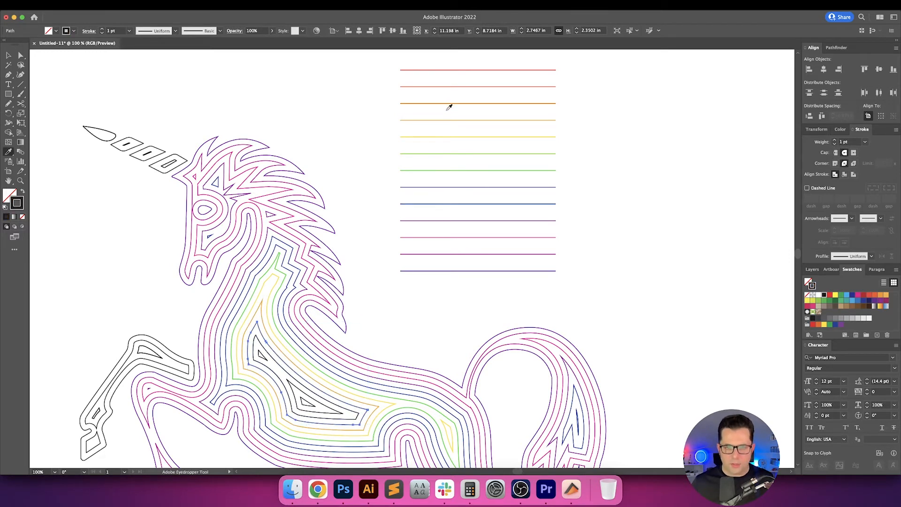
left_click(446, 103)
key("v")
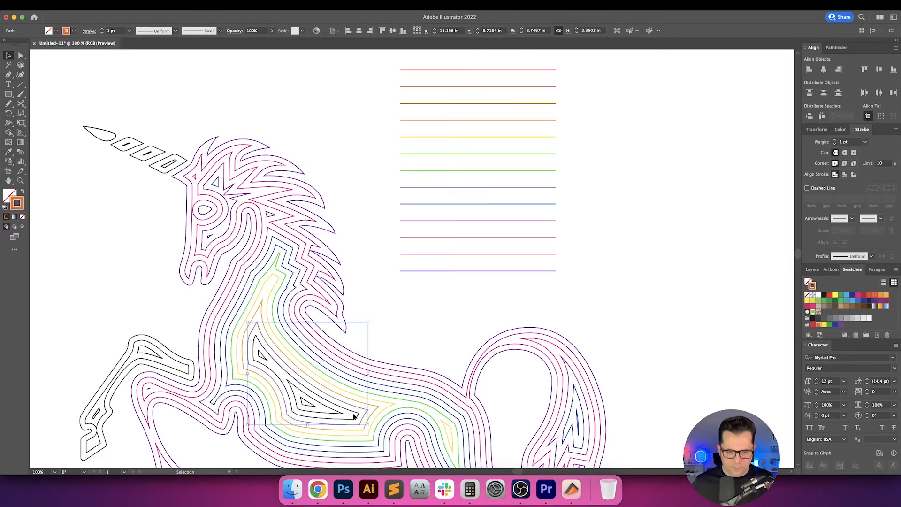
Recolour the unicorn's eleventh contour from the outside with the red-orange sampled from the stack's second line.
left_click(355, 415)
key("i")
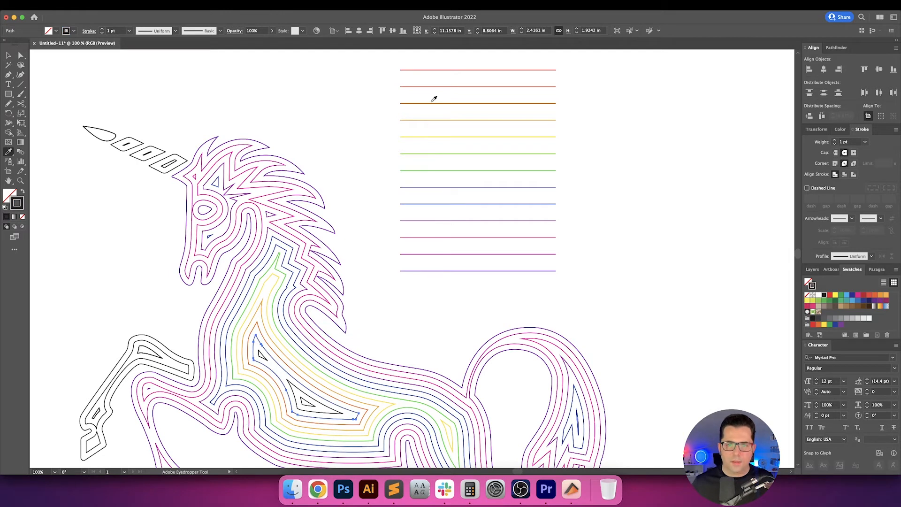
left_click(432, 101)
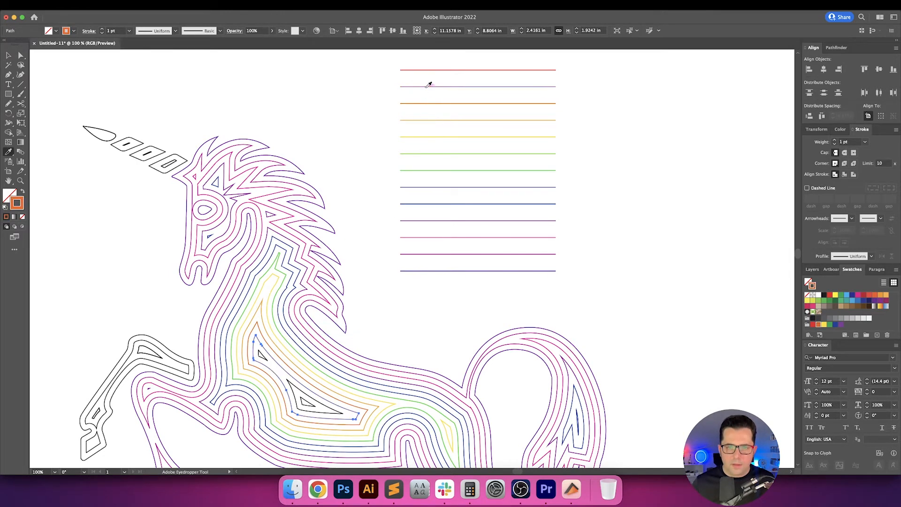
left_click(429, 85)
key("v")
left_click(373, 345)
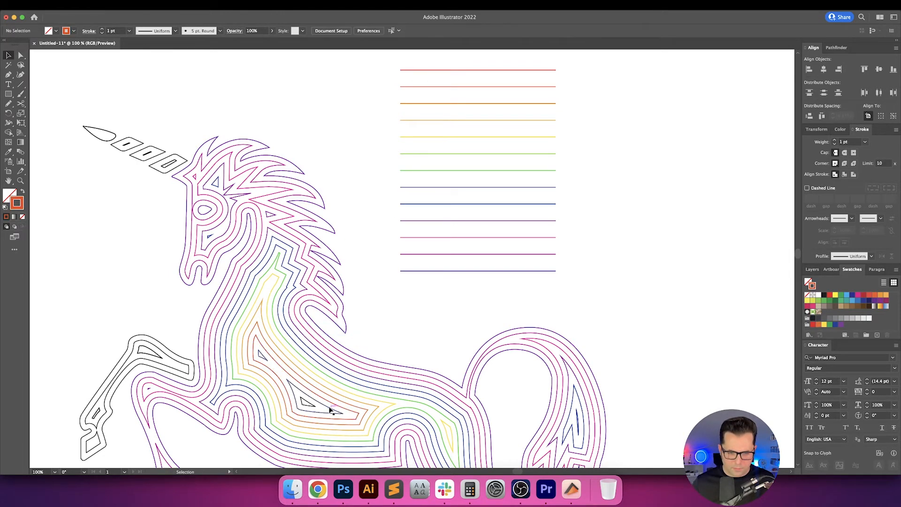
Recolour the unicorn's twelfth contour from the outside with the red sampled from the stack's first line.
left_click(331, 411)
key("i")
left_click(439, 70)
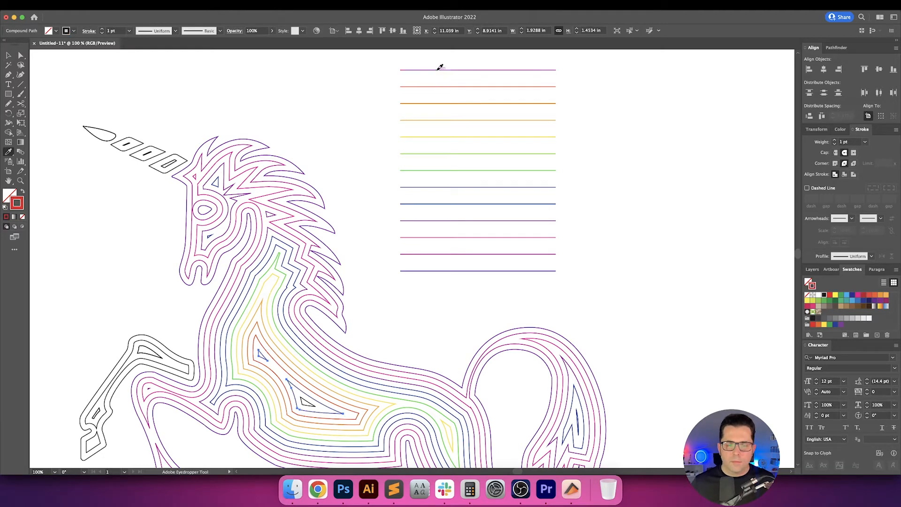
key("v")
left_click(402, 315)
Recolour the small innermost triangle in the unicorn's body with the red sampled from the contour around it.
scroll(359, 299, "down", 3)
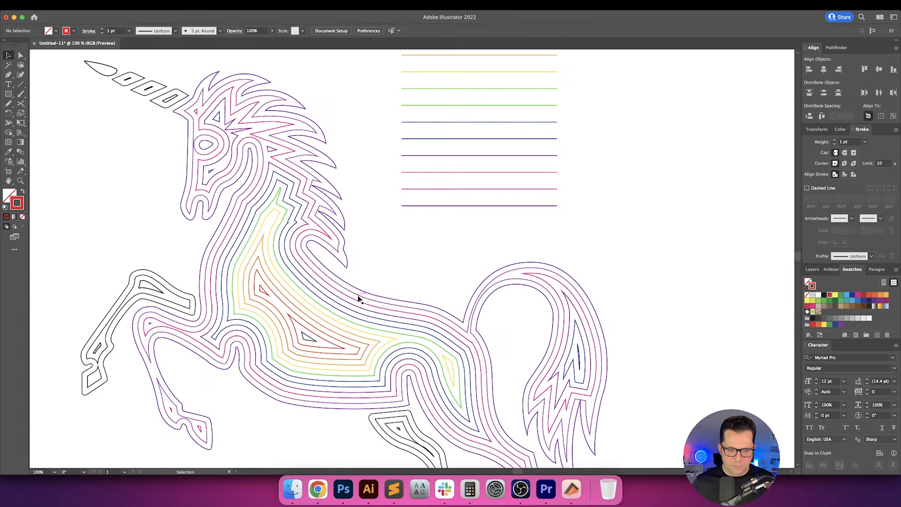
left_click(310, 345)
scroll(310, 329, "down", 5)
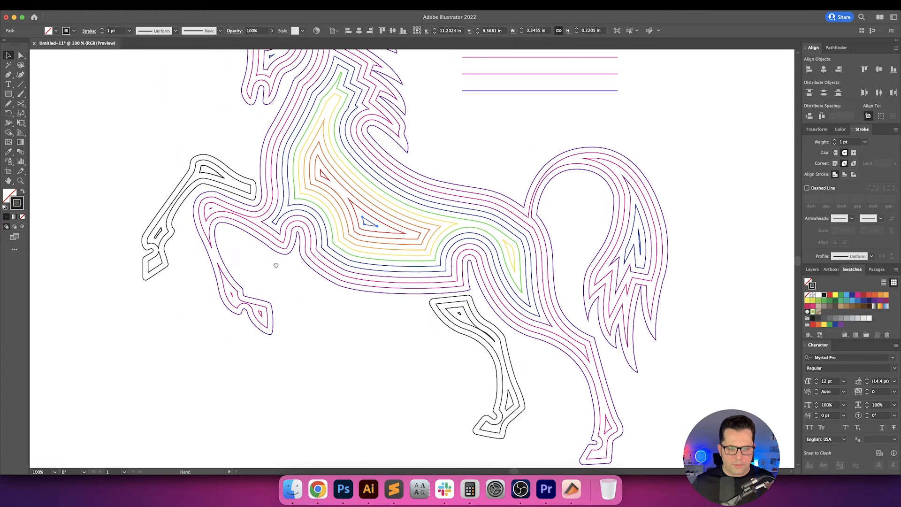
scroll(326, 308, "up", 3)
key("i")
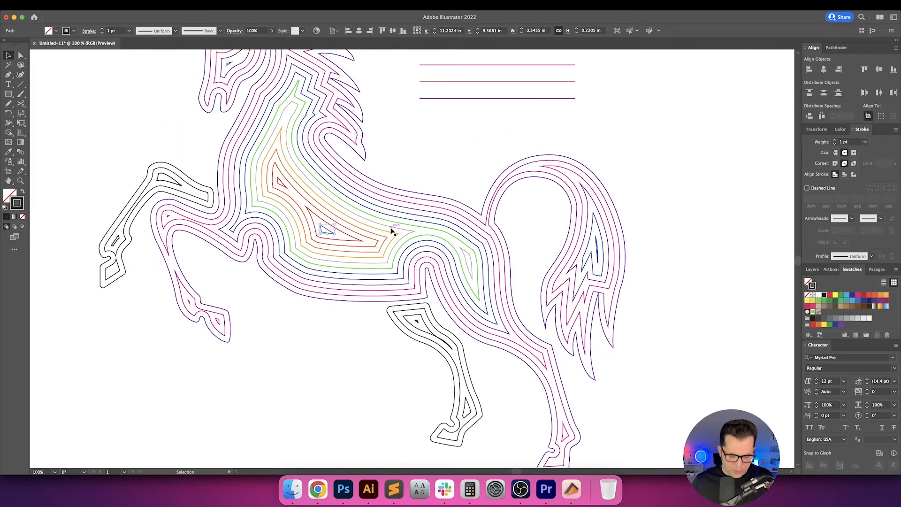
left_click(352, 232)
key("v")
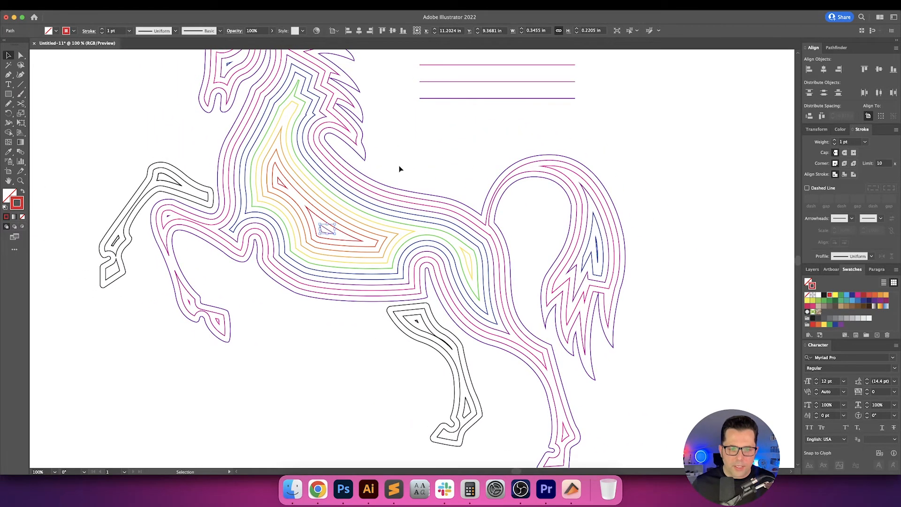
left_click(398, 167)
Recolour the detached front leg's outer contour with the purple sampled from the body's outermost contour.
left_click_drag(404, 162, 408, 164)
scroll(409, 164, "left", 4)
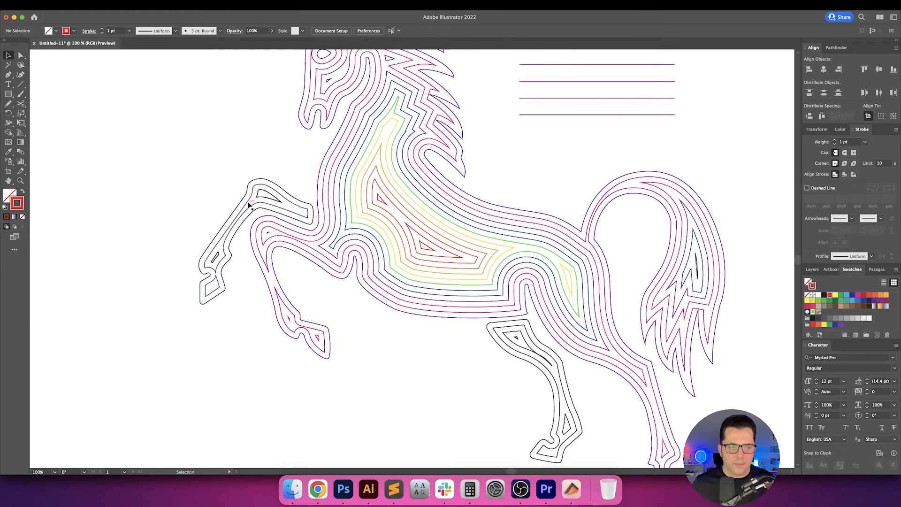
left_click(302, 201)
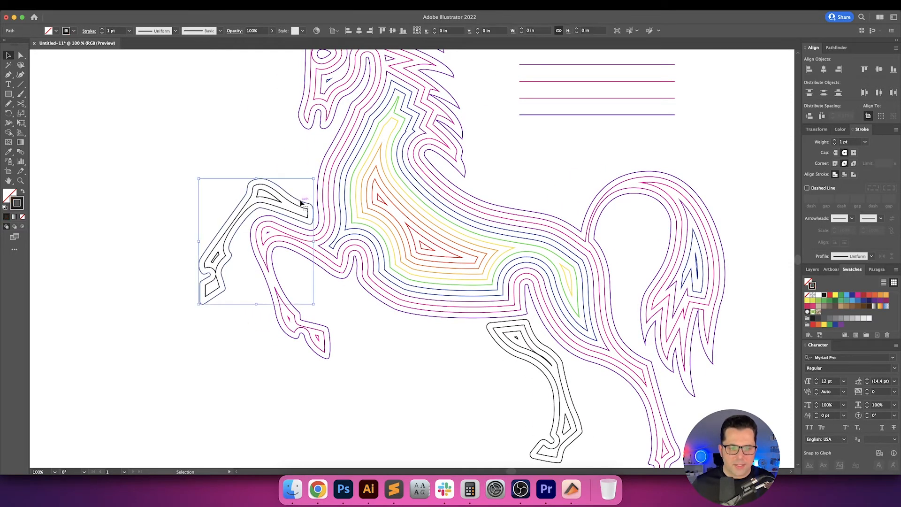
left_click_drag(304, 193, 330, 220)
left_click_drag(301, 259, 276, 263)
key("i")
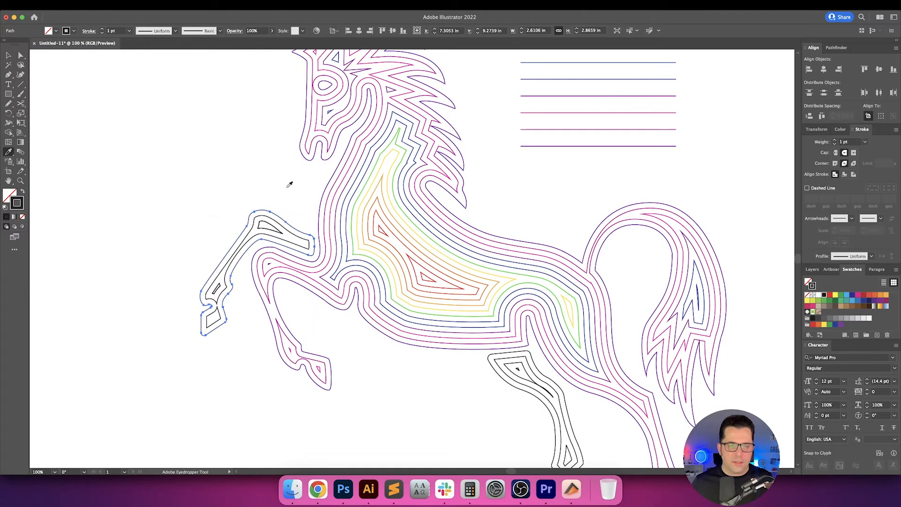
left_click(323, 174)
key("v")
left_click(295, 194)
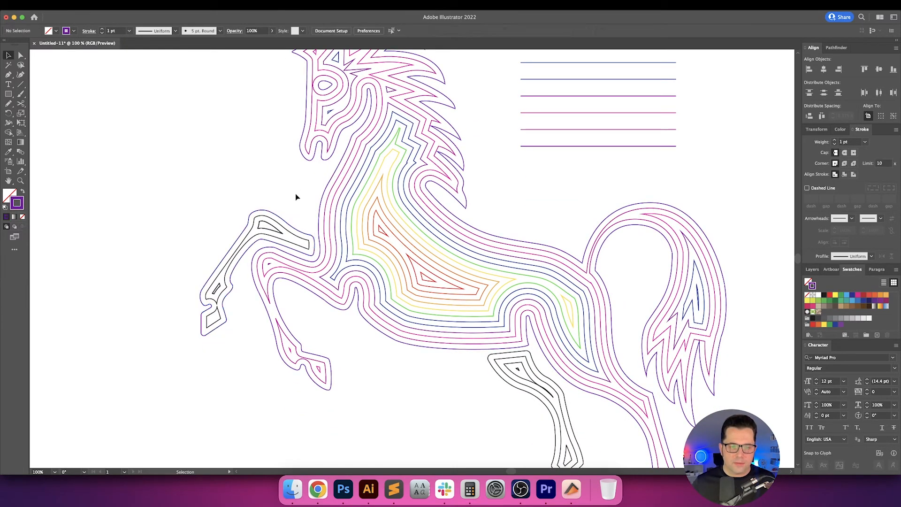
Recolour the detached front leg's second contour with the magenta sampled from the body's second contour.
left_click(289, 232)
key("i")
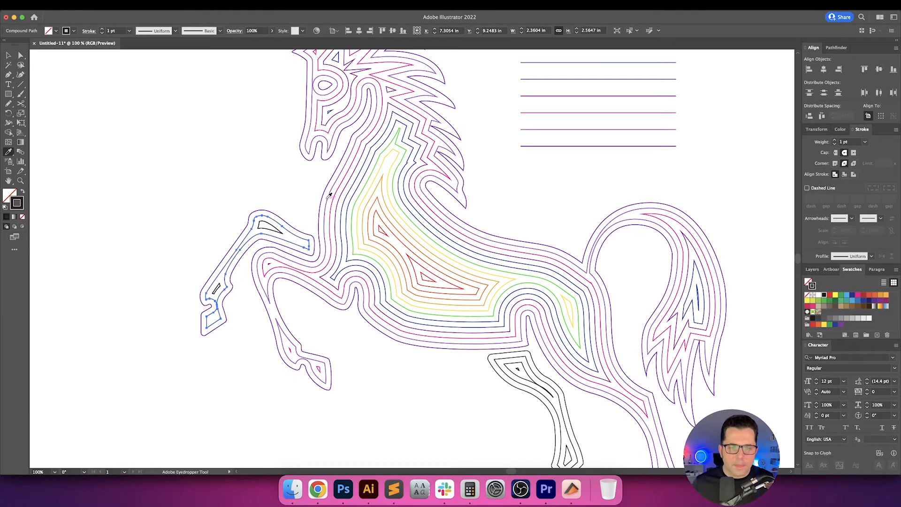
left_click(330, 197)
key("v")
left_click(263, 195)
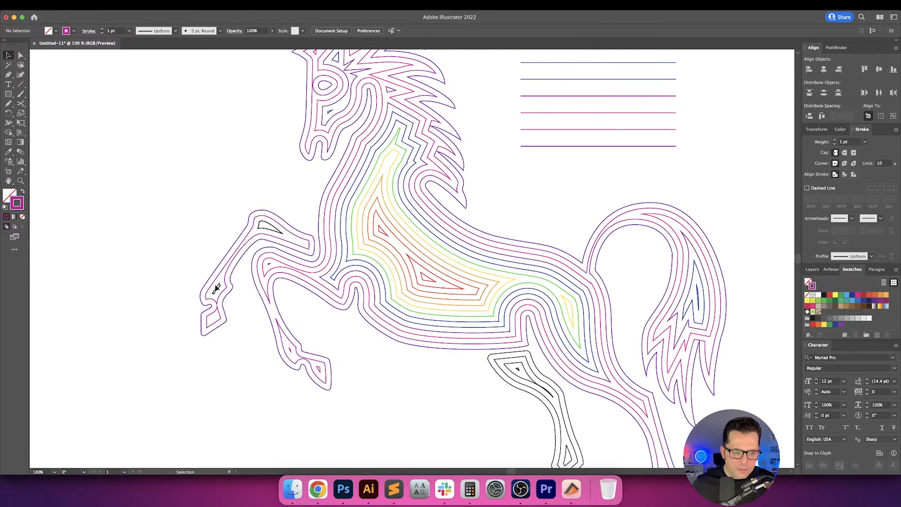
Recolour the innermost shapes of the detached front leg with the pink sampled from the neck's contours.
left_click(217, 287)
key("i")
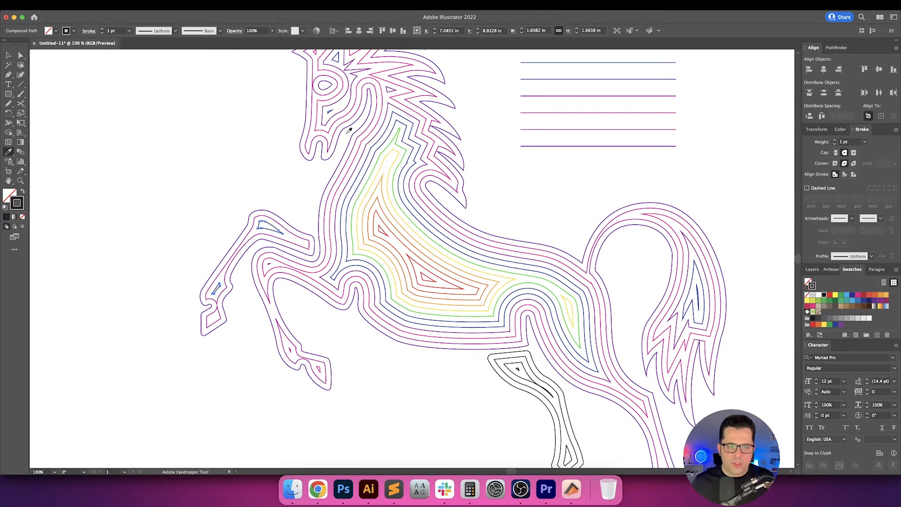
left_click(353, 164)
key("v")
left_click(493, 207)
Recolour the detached hind leg's outer contour with the purple sampled from the body's outermost contour.
mouse_move(499, 208)
left_mouse_down()
mouse_move(439, 267)
mouse_move(450, 291)
left_mouse_up()
left_click_drag(186, 129, 232, 141)
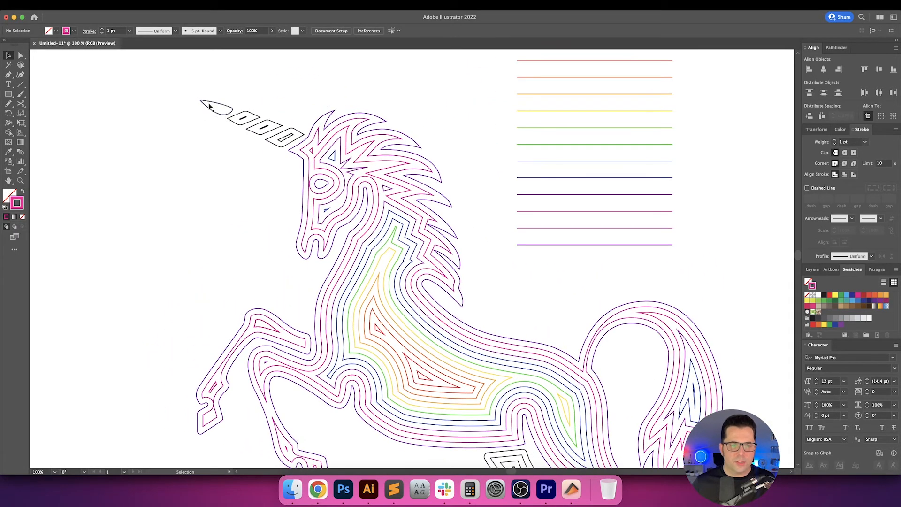
left_click_drag(557, 399, 425, 190)
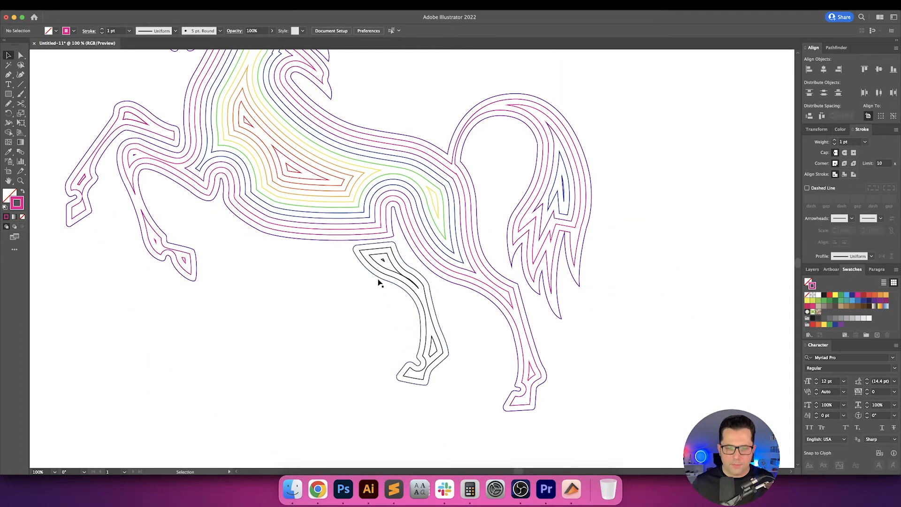
left_click(380, 280)
key("i")
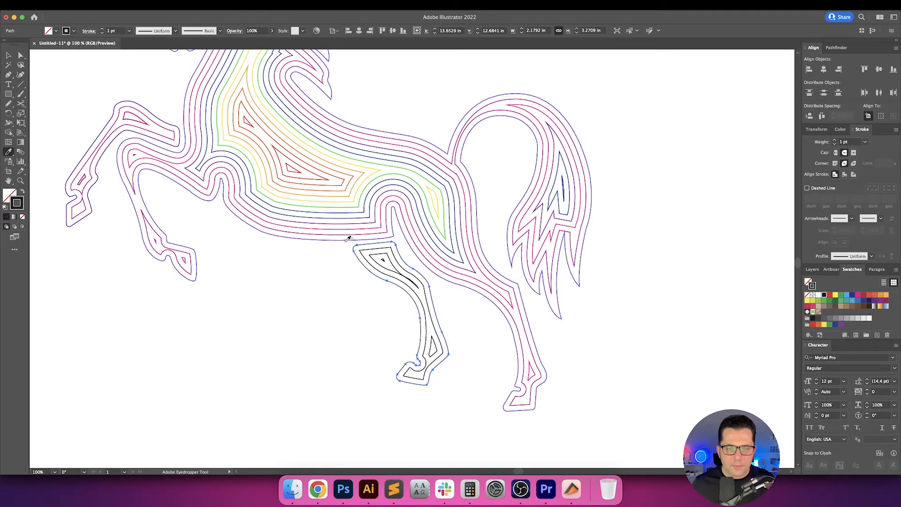
Recolour the detached hind leg's second contour with the magenta sampled from the body's second contour.
left_click(374, 269, "super")
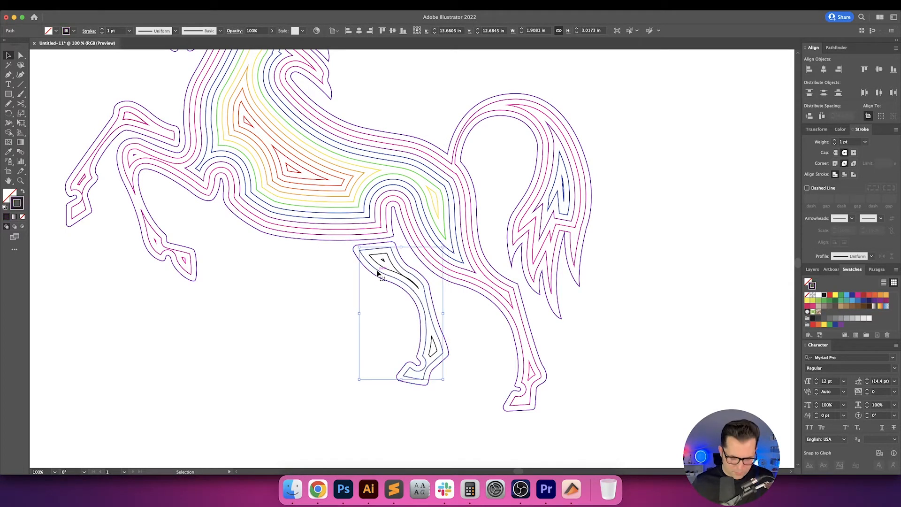
left_click(338, 233)
key("v")
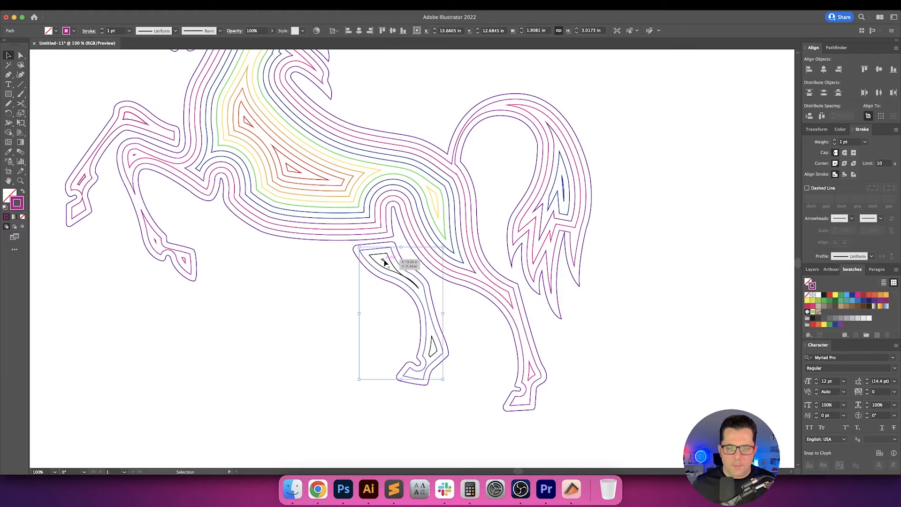
Recolour the detached hind leg's third-level shapes with the pink sampled from the body's third contour.
left_click(388, 270, "super")
key("i")
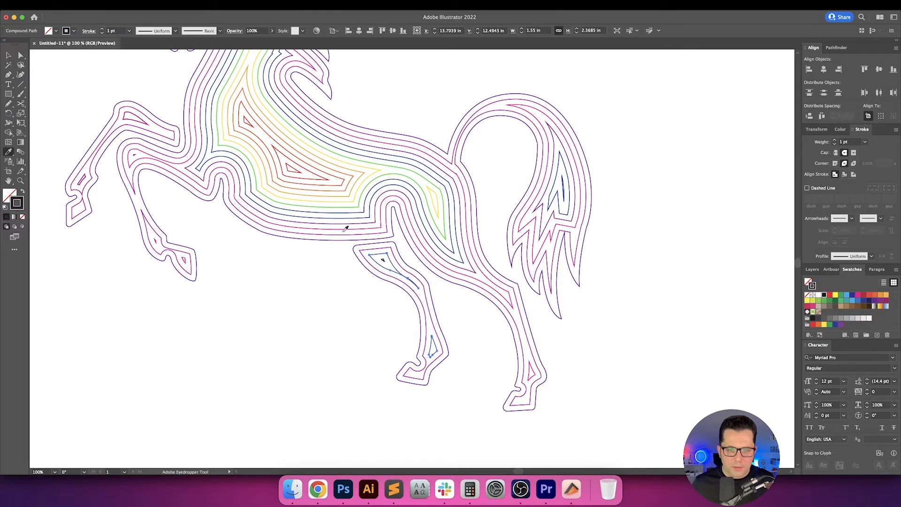
left_click(346, 225)
key("v")
Recolour the tiny innermost shapes of the detached hind leg with the purple sampled from the body's fourth contour.
left_click(382, 260, "super")
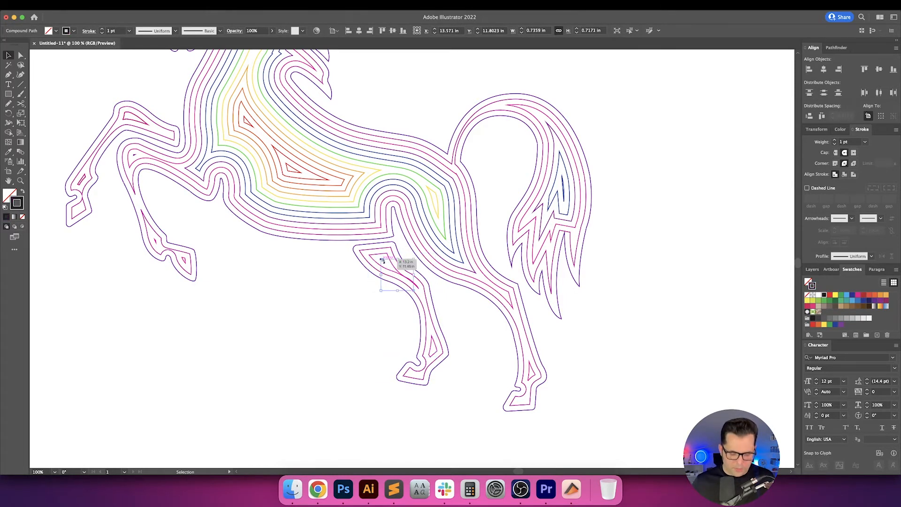
key("i")
left_click(364, 219)
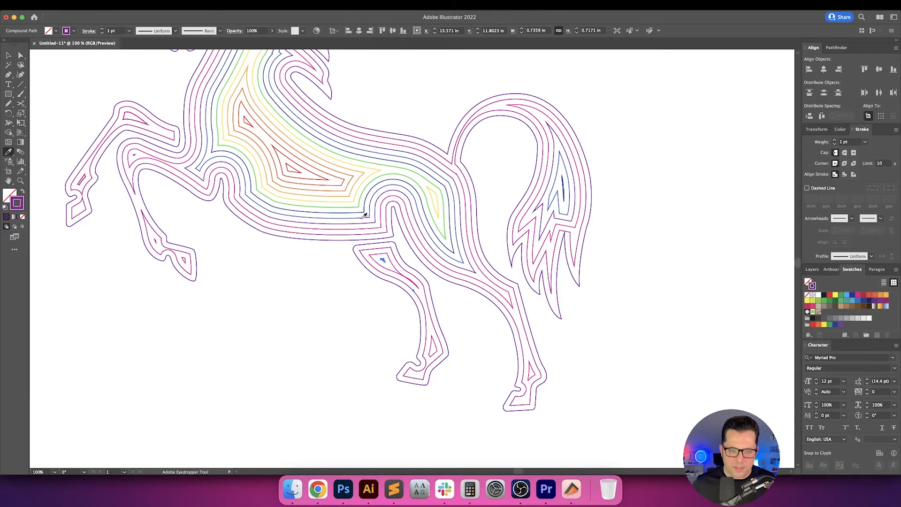
key("v")
left_click(315, 289)
Recolour the outer outlines of all four horn segments with the mane's outermost purple, and undo the accidental change to the horn tip.
key("h")
left_click_drag(315, 289, 364, 231)
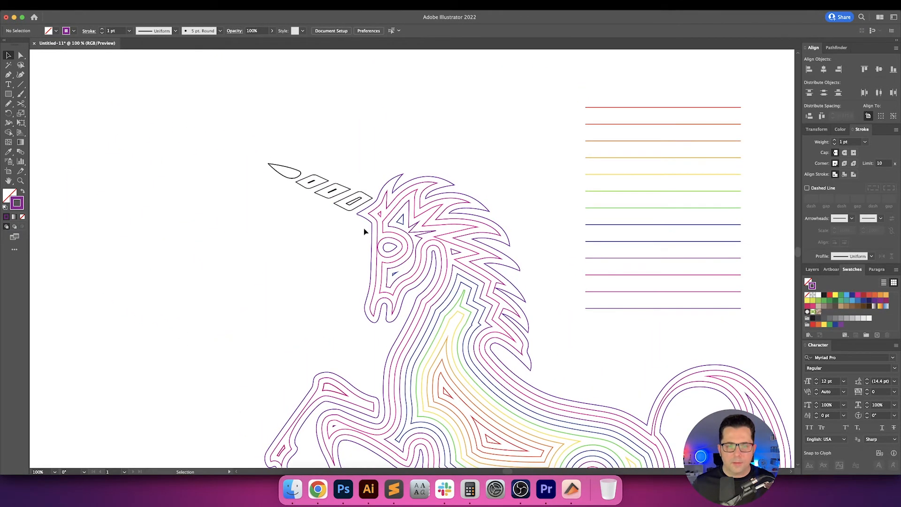
left_click(355, 212)
key("i")
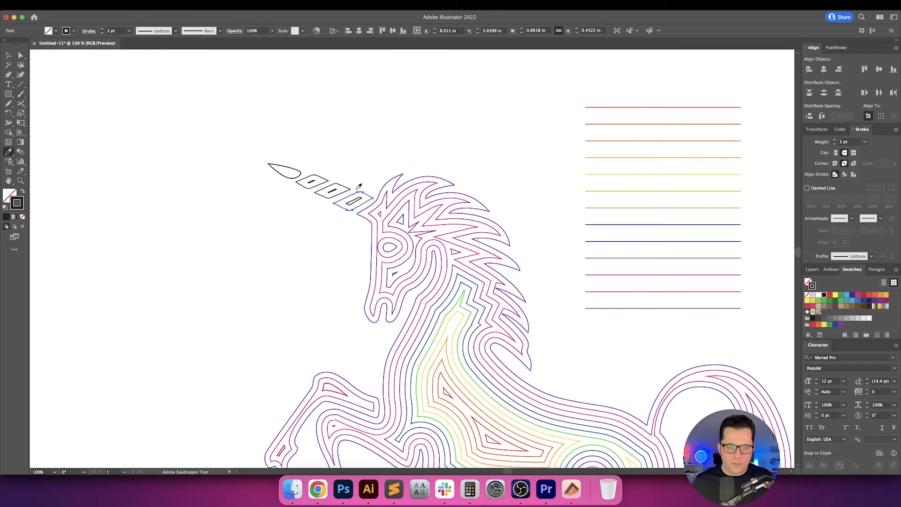
key("v")
left_click(333, 191, "shift")
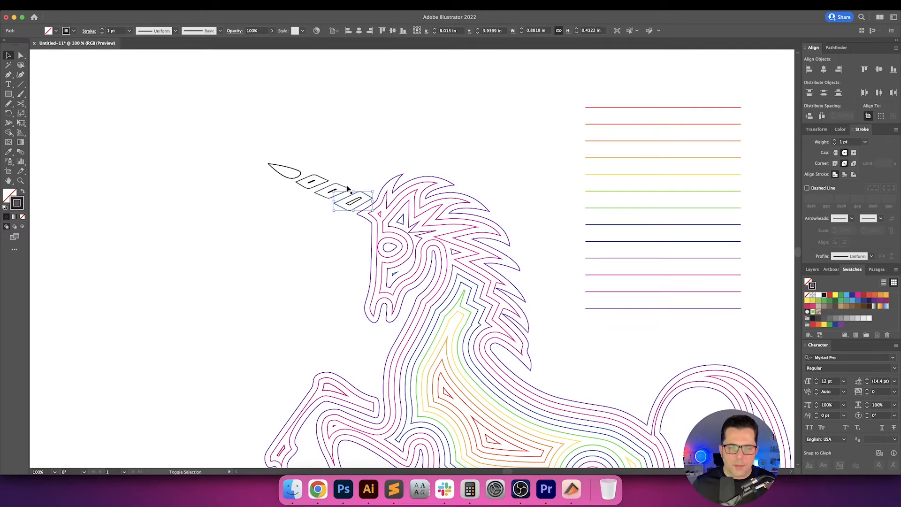
left_click(328, 181, "shift")
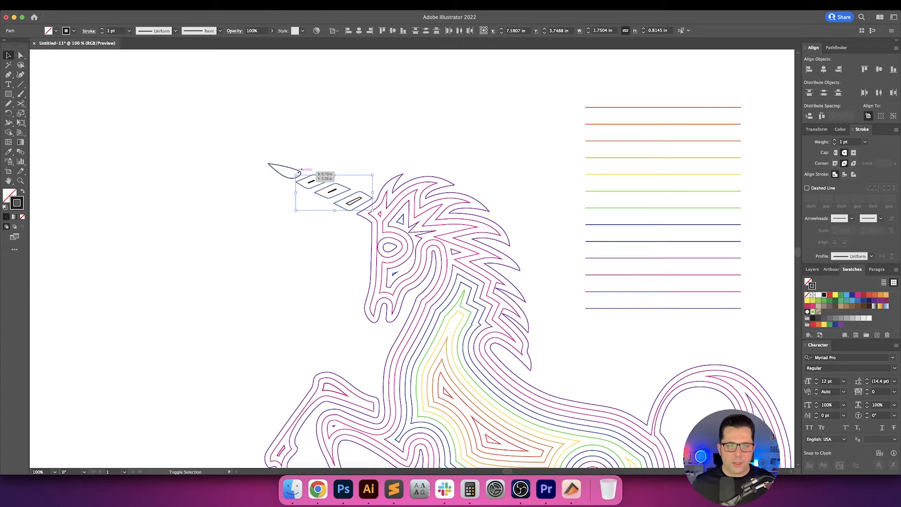
left_click(299, 173, "shift")
key("i")
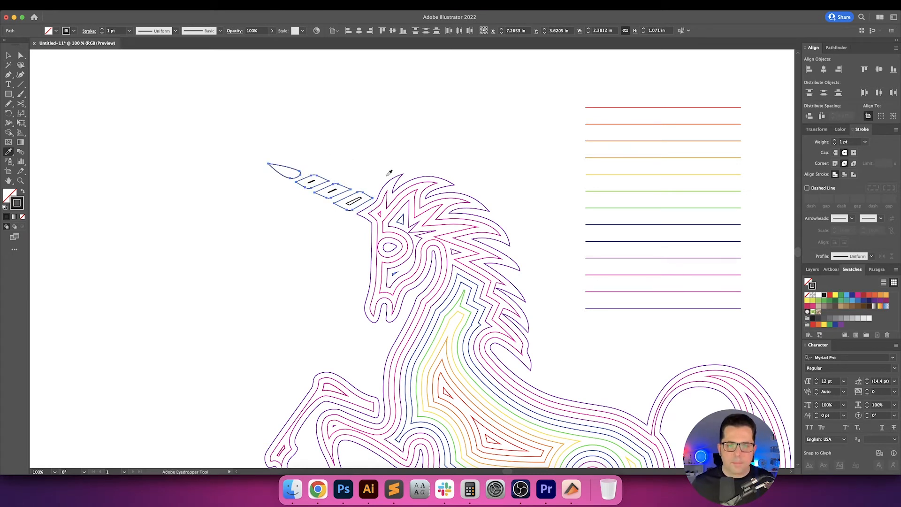
left_click(388, 174)
key("v")
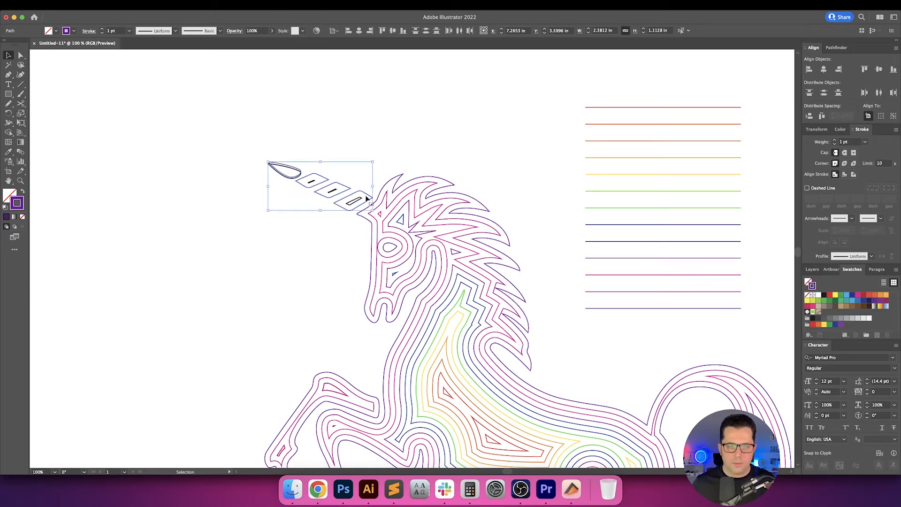
key("super+z")
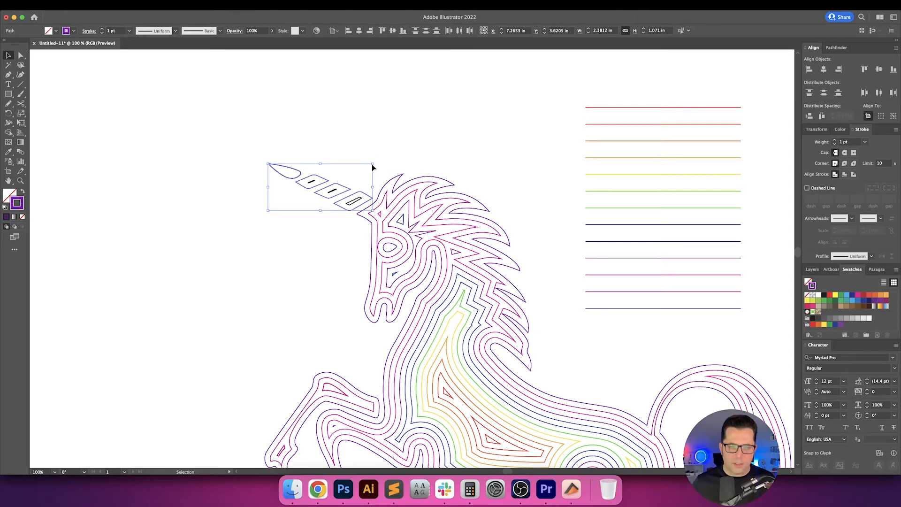
left_click(351, 163)
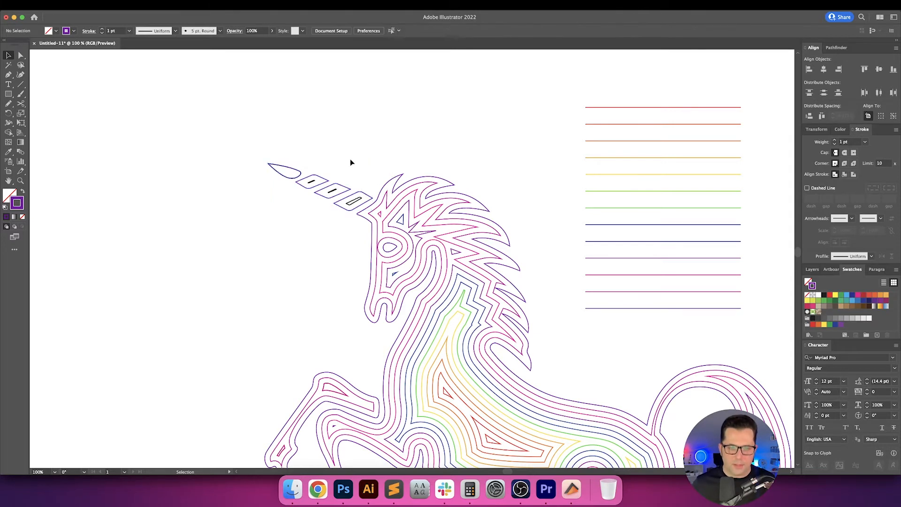
Recolour the small inner shapes of the three horn segments with the magenta sampled from the mane's second contour.
left_click(354, 202)
left_click(311, 184, "shift")
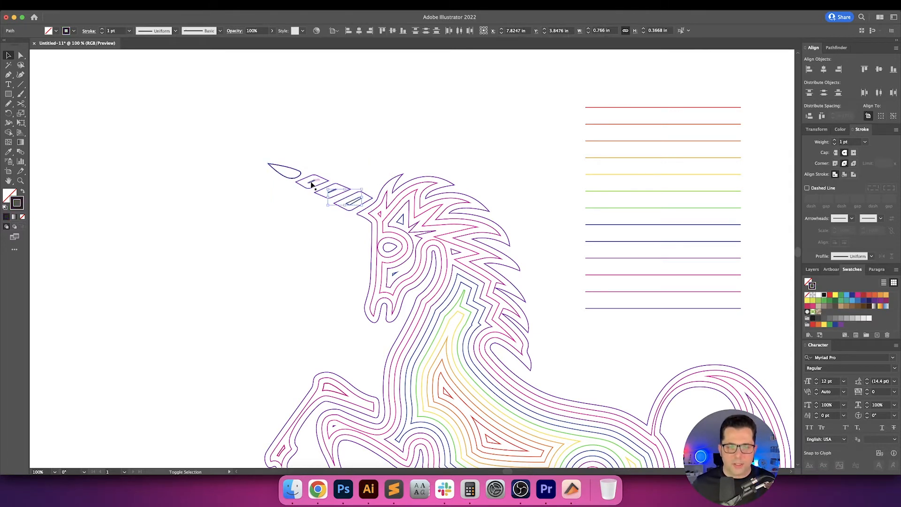
key("i")
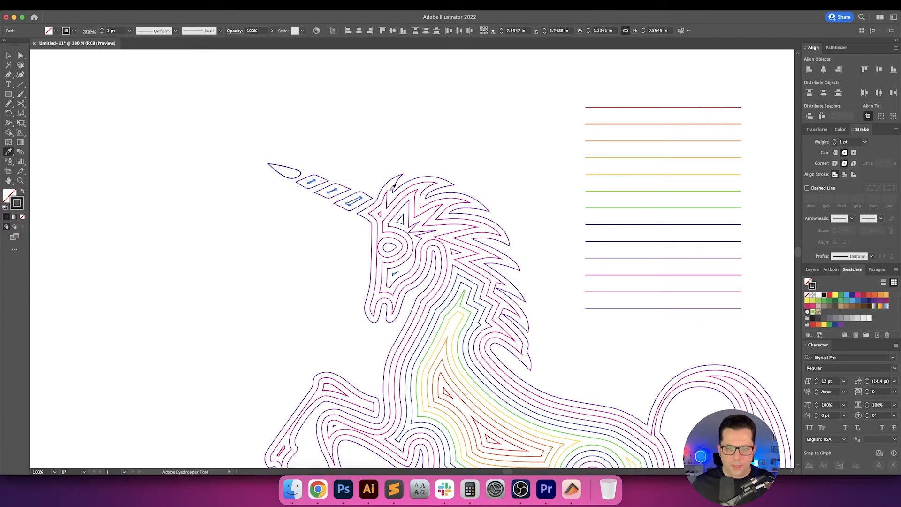
left_click(386, 192)
key("v")
left_click(411, 159)
Give the strokes of all the unicorn's contours round caps and round corners, and check the tail's corners up close.
left_click_drag(448, 168, 352, 143)
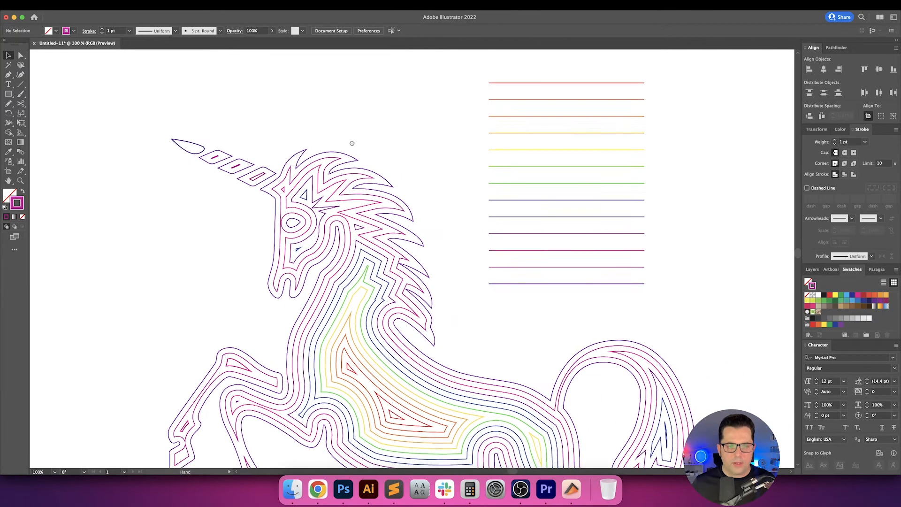
scroll(424, 230, "down", 5)
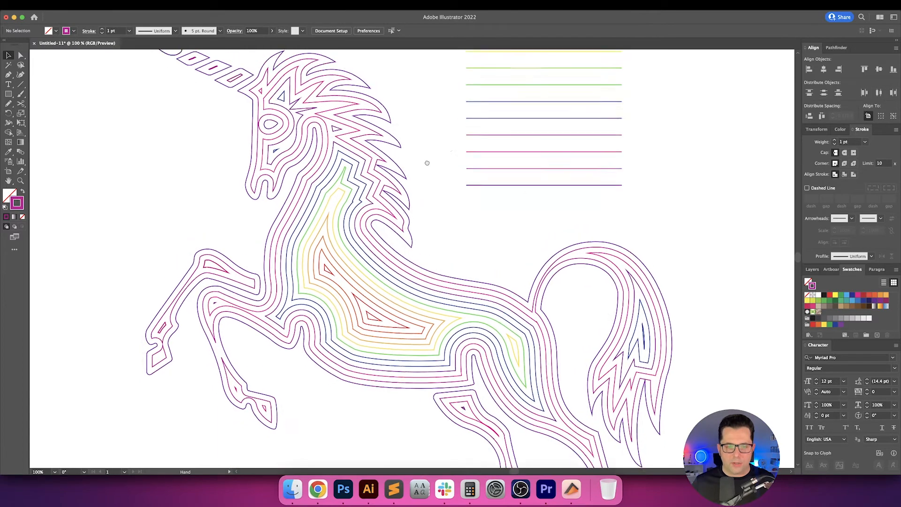
scroll(435, 189, "down", 1)
left_click_drag(443, 190, 381, 200)
left_click_drag(597, 261, 523, 220)
scroll(436, 283, "up", 5)
scroll(408, 249, "down", 8)
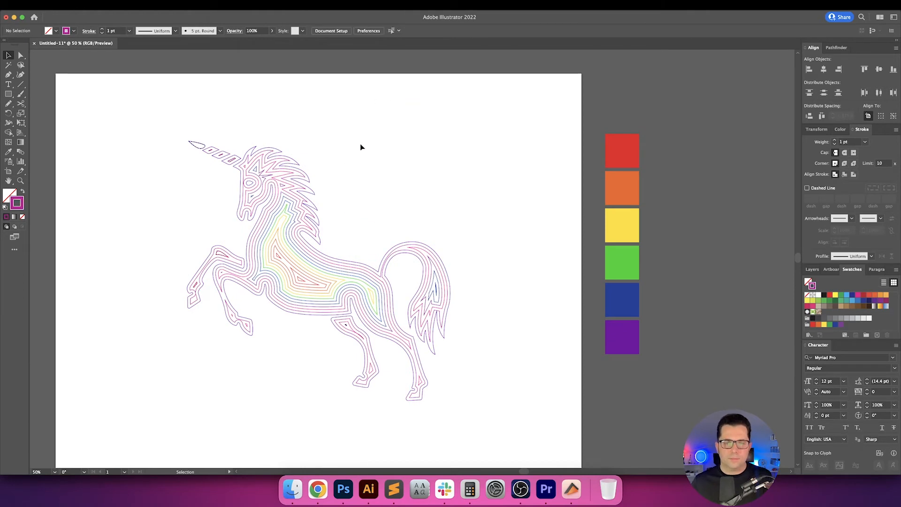
left_click_drag(372, 283, 537, 424)
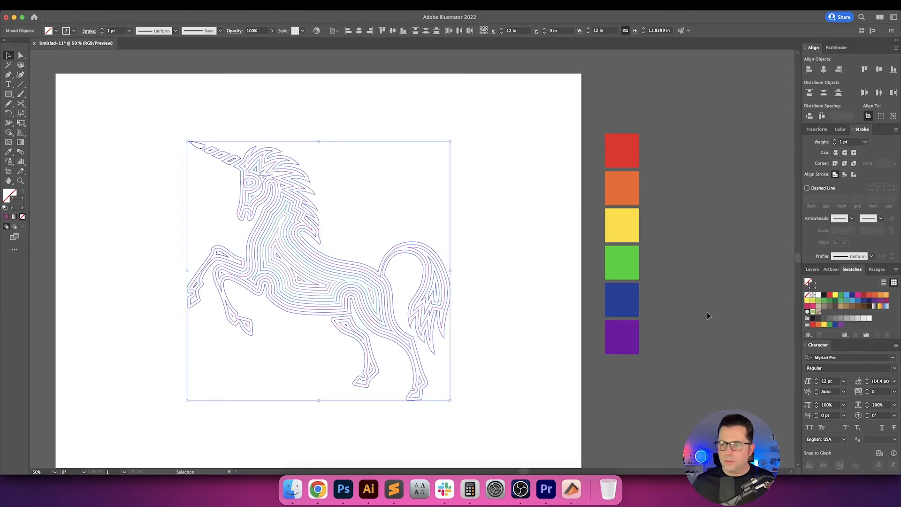
left_click(548, 184)
scroll(469, 292, "up", 6)
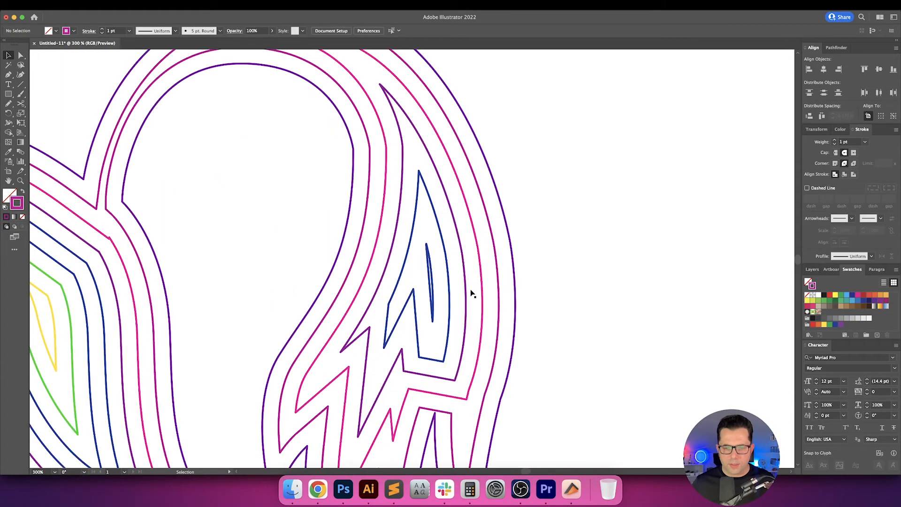
scroll(471, 294, "up", 5)
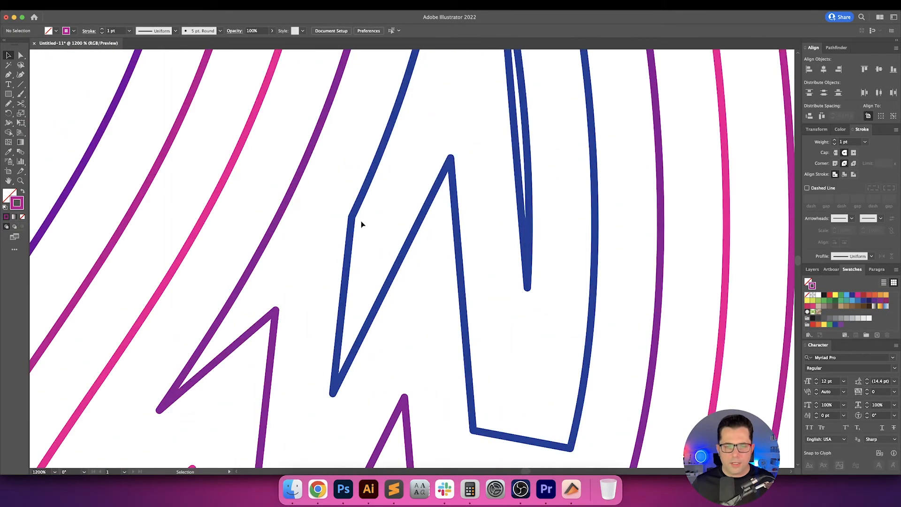
scroll(361, 224, "down", 8)
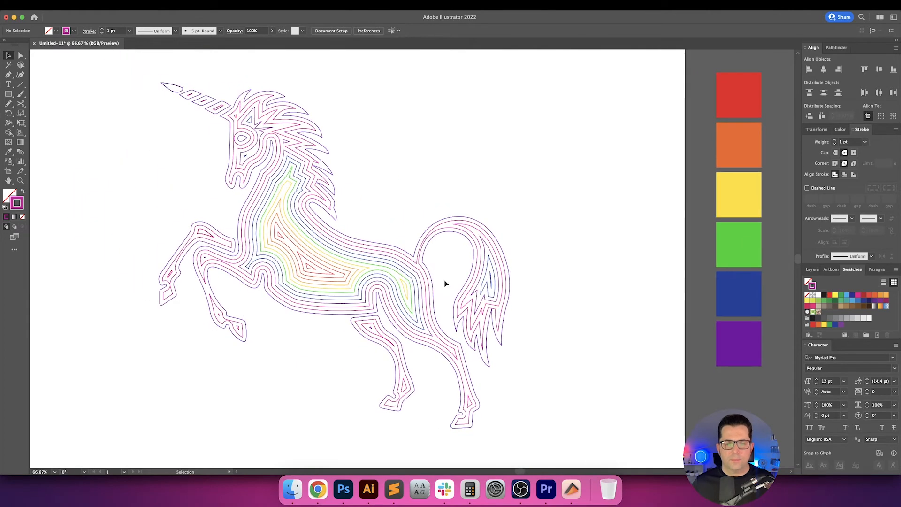
Group all the unicorn's contours and set their stroke weight to 2 pt.
left_click_drag(381, 177, 478, 190)
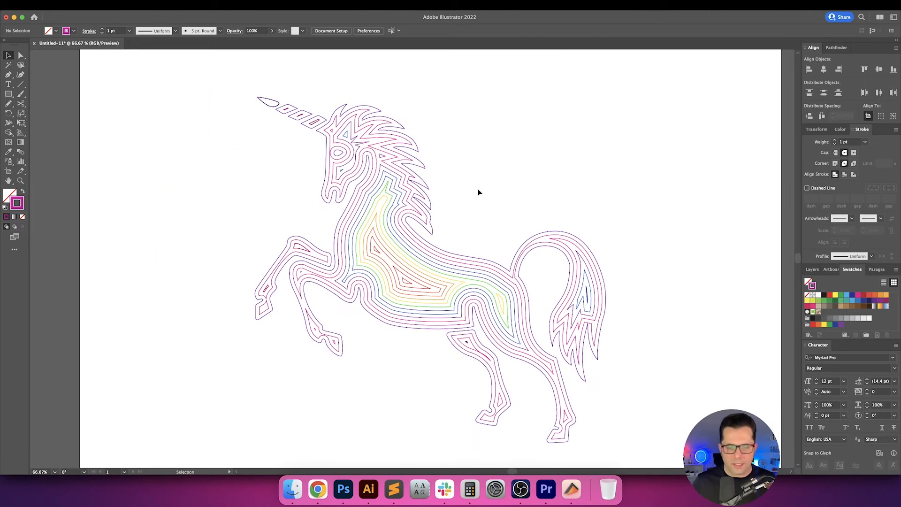
scroll(478, 192, "down", 2)
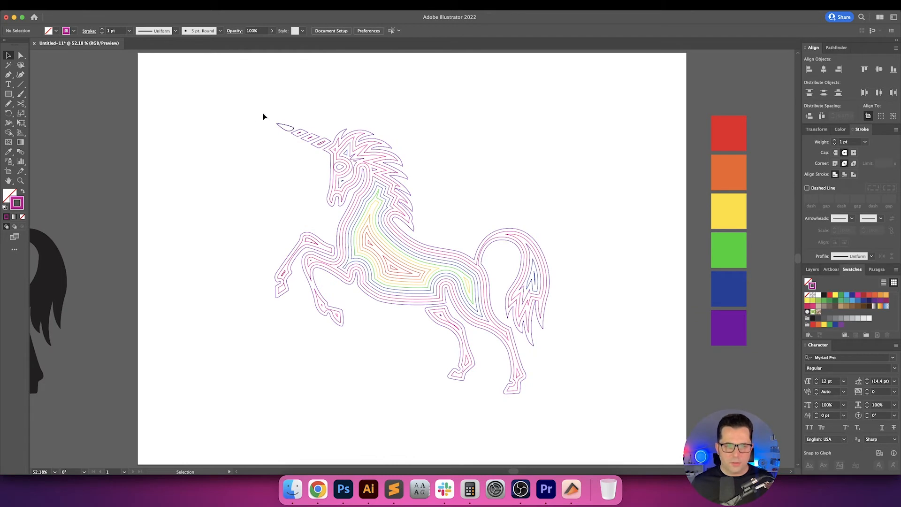
left_click_drag(548, 395, 584, 424)
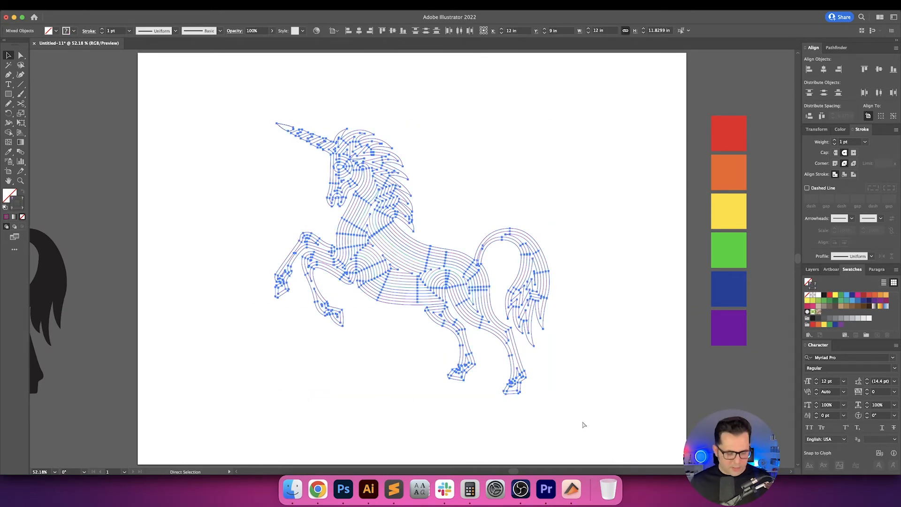
key("v")
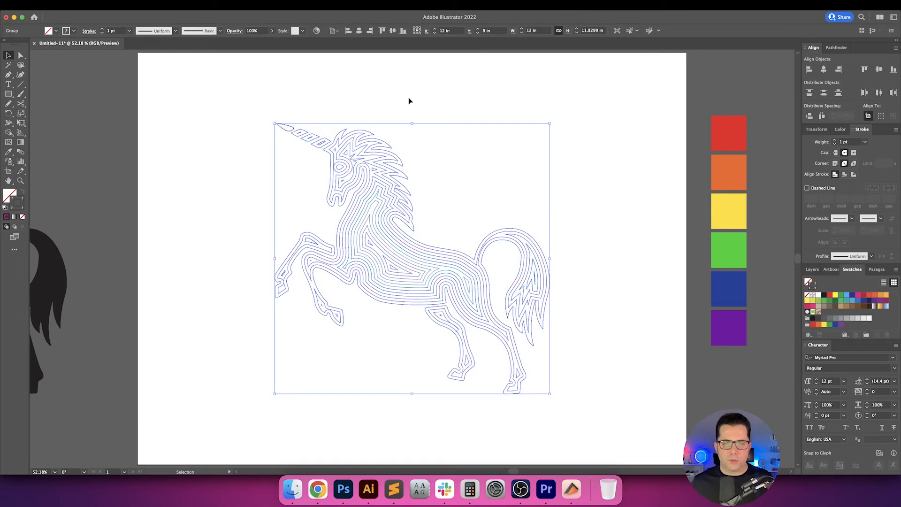
left_click(102, 31)
left_click(182, 169)
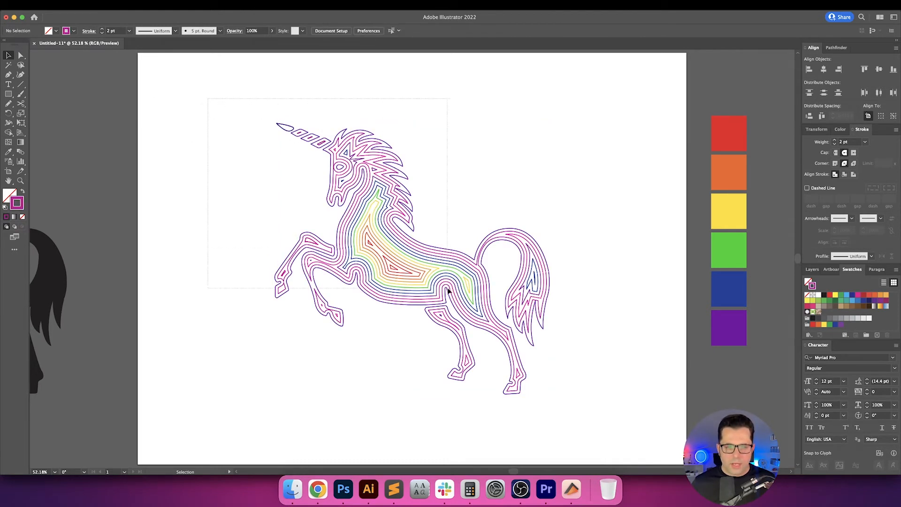
Examine the thickened contours of the unicorn's head, mane and body up close.
left_click_drag(449, 291, 604, 433)
left_click(468, 209)
scroll(344, 206, "up", 3)
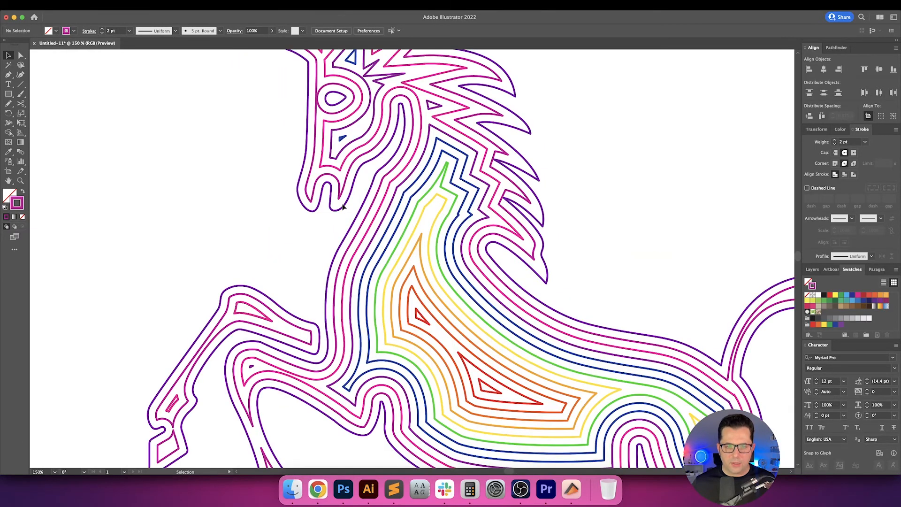
scroll(343, 207, "up", 5)
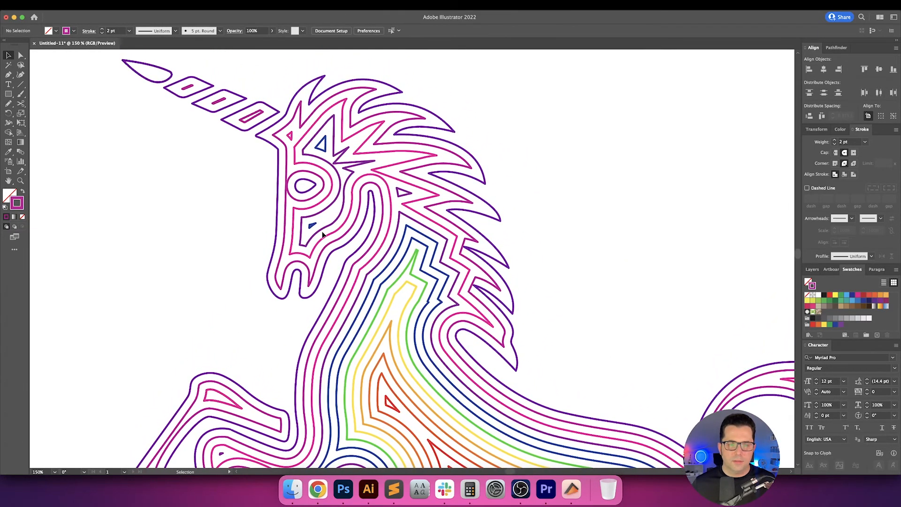
key("super+minus")
key("super+minus")
scroll(445, 236, "down", 2)
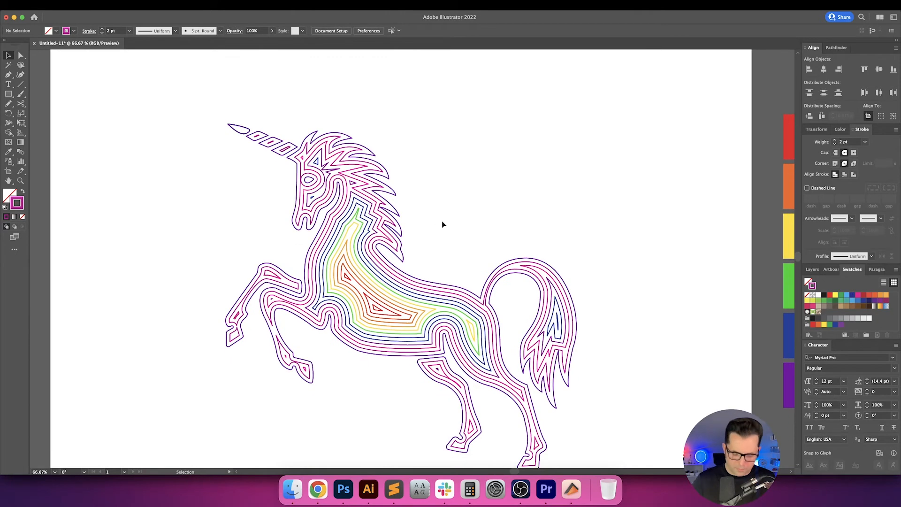
Select the whole unicorn group, check its width and height values, and deselect it.
key("super+minus")
left_click_drag(240, 93, 310, 165)
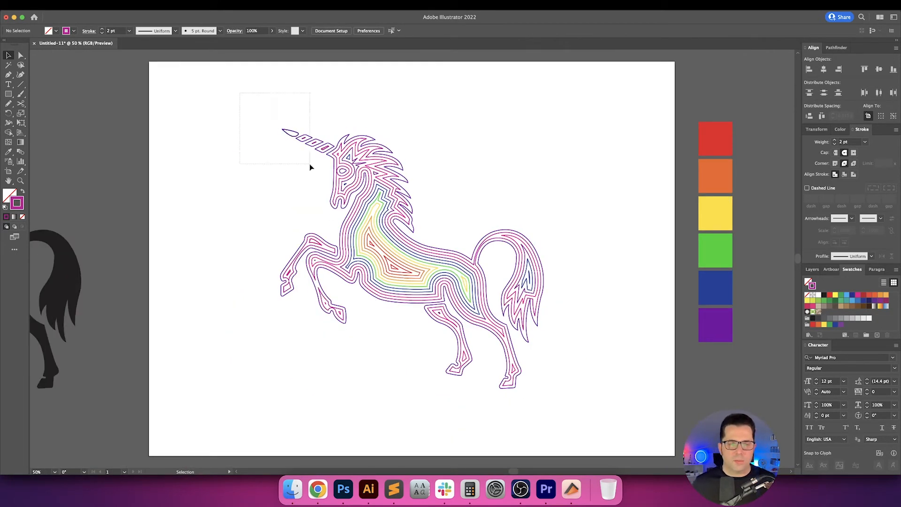
left_click_drag(547, 407, 547, 407)
key("a")
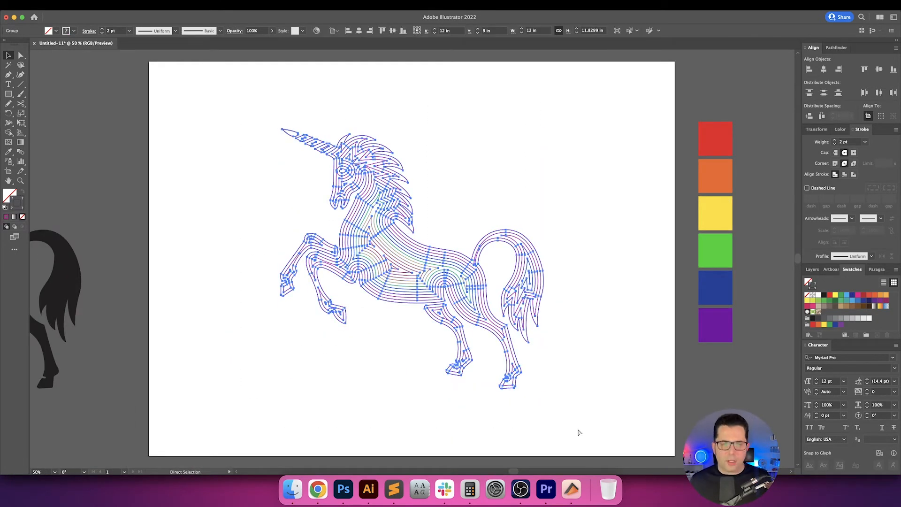
key("v")
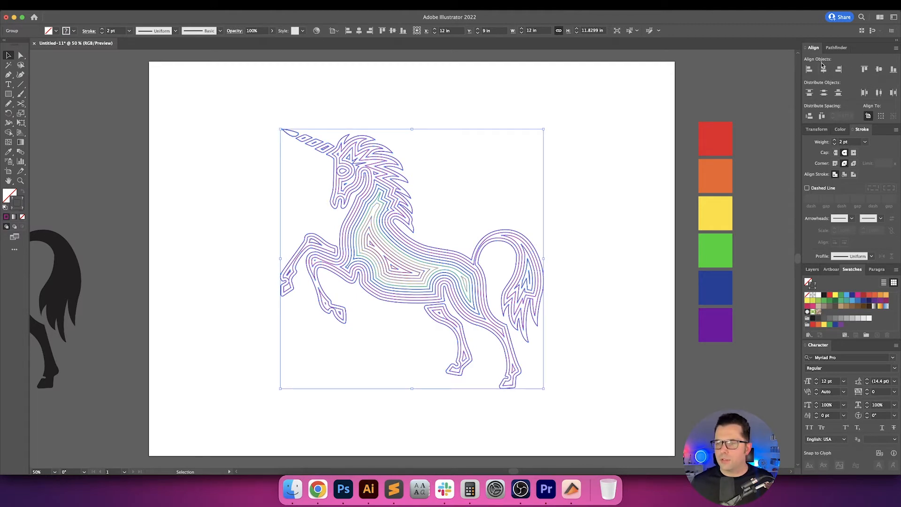
left_click(825, 130)
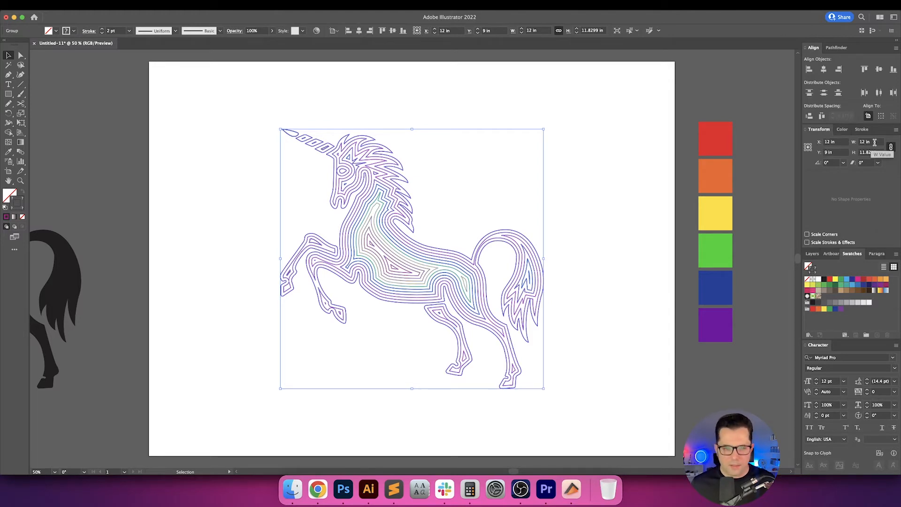
left_click(612, 157)
left_click_drag(616, 169, 610, 167)
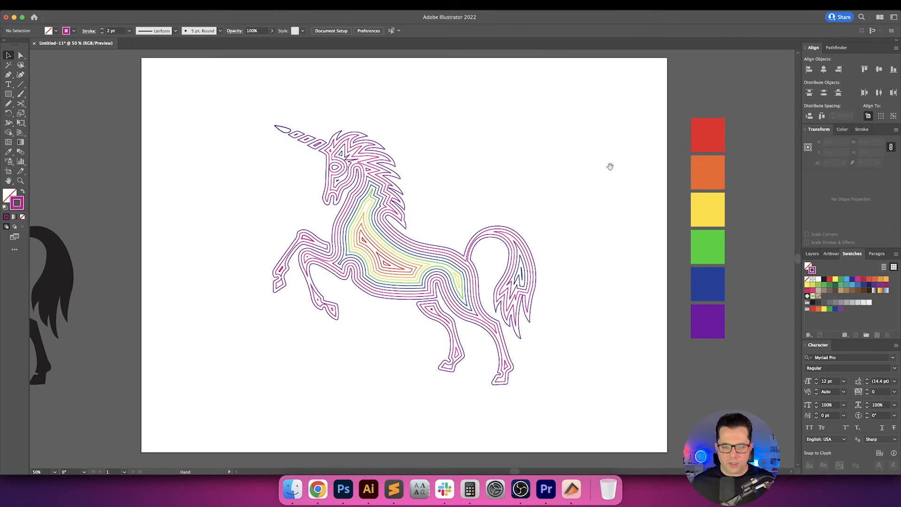
key("shift+o")
key("v")
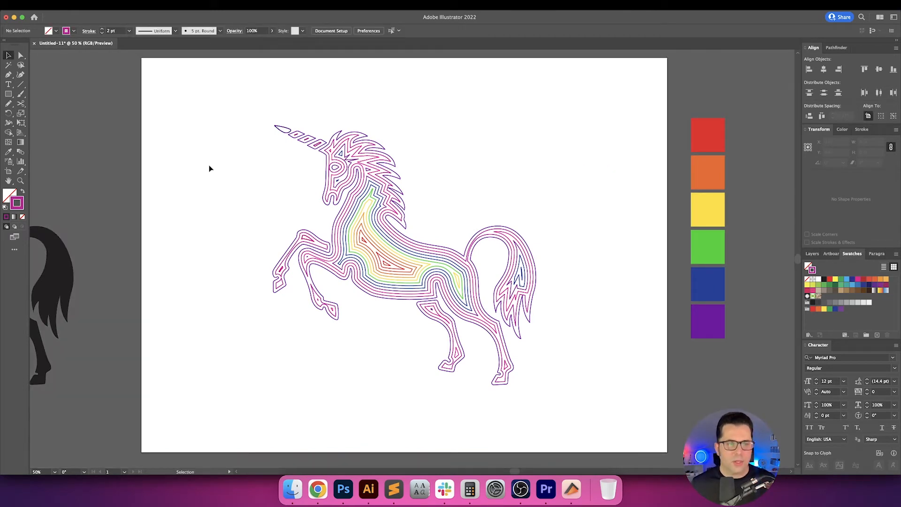
Draw an unfilled circle about 3.18 in wide with the magenta 2 pt stroke and centre it on the artboard.
left_click_drag(8, 97, 38, 115)
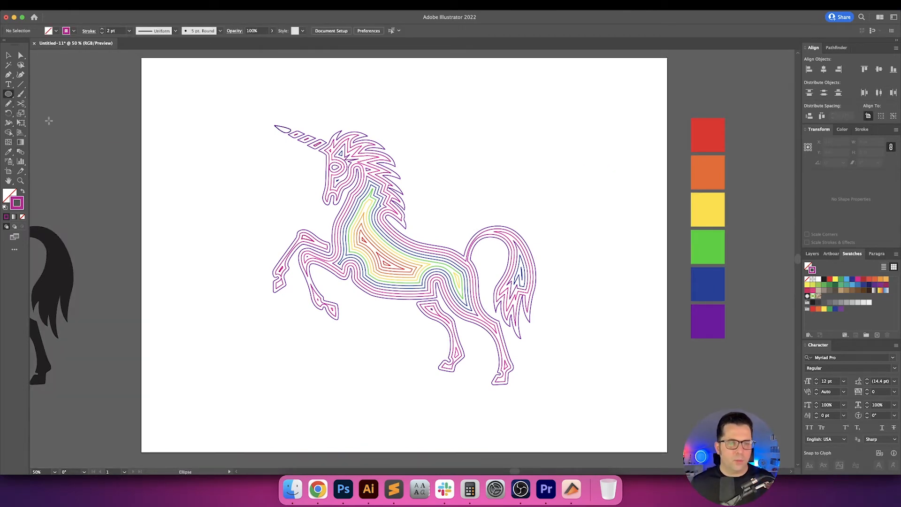
left_click_drag(432, 231, 457, 254)
key("v")
left_click_drag(469, 169, 437, 213)
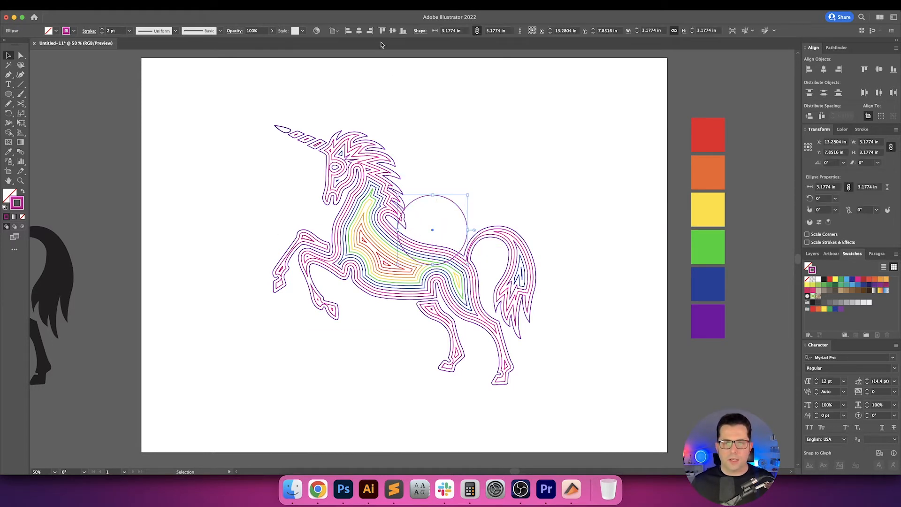
left_click(359, 31)
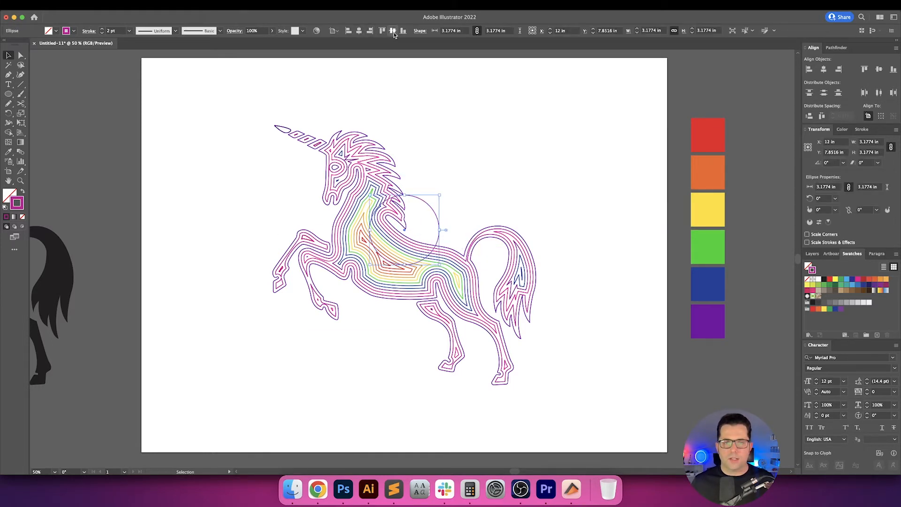
left_click(584, 139)
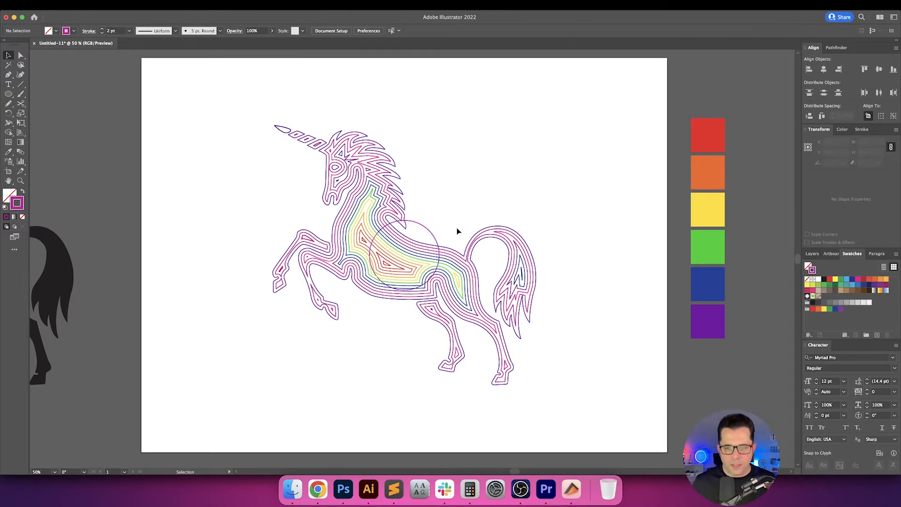
Move the circle off the unicorn's body into the open space above its back.
left_click(416, 222)
scroll(426, 237, "up", 3)
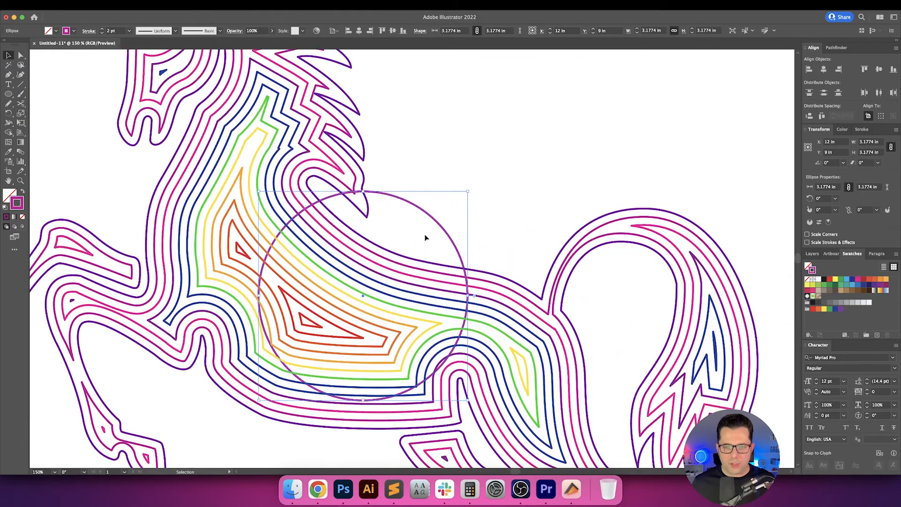
left_click_drag(427, 239, 552, 85)
scroll(402, 200, "down", 2)
left_click(325, 331)
left_click_drag(326, 332, 354, 365)
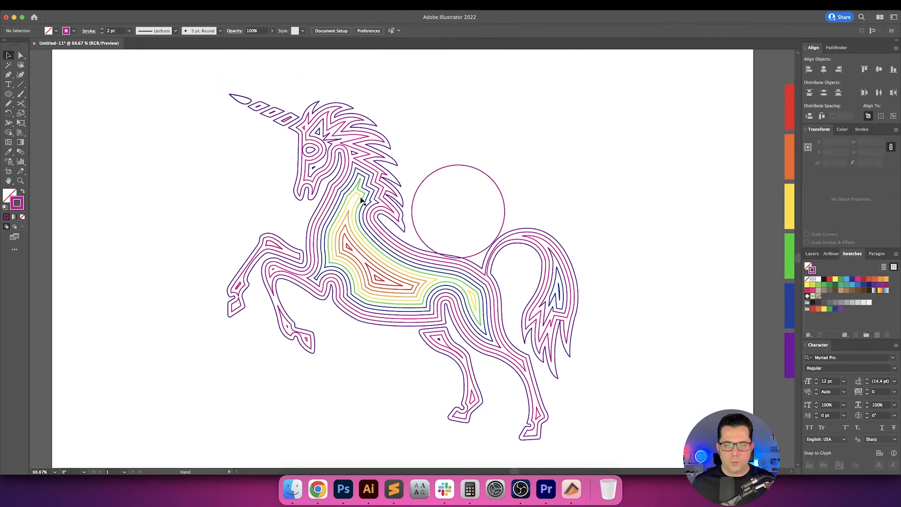
Fill the unicorn group with white and place it in front of the circle.
left_click(343, 128)
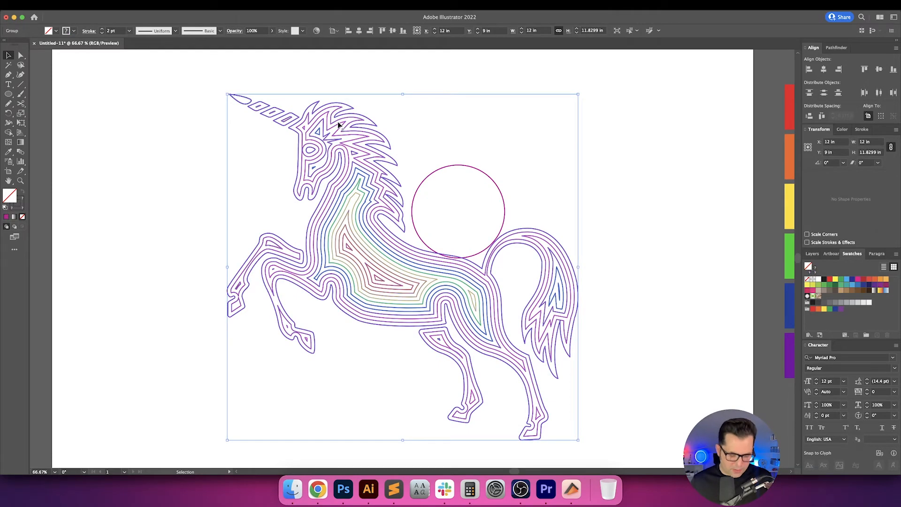
key("i")
key("v")
left_click(519, 113)
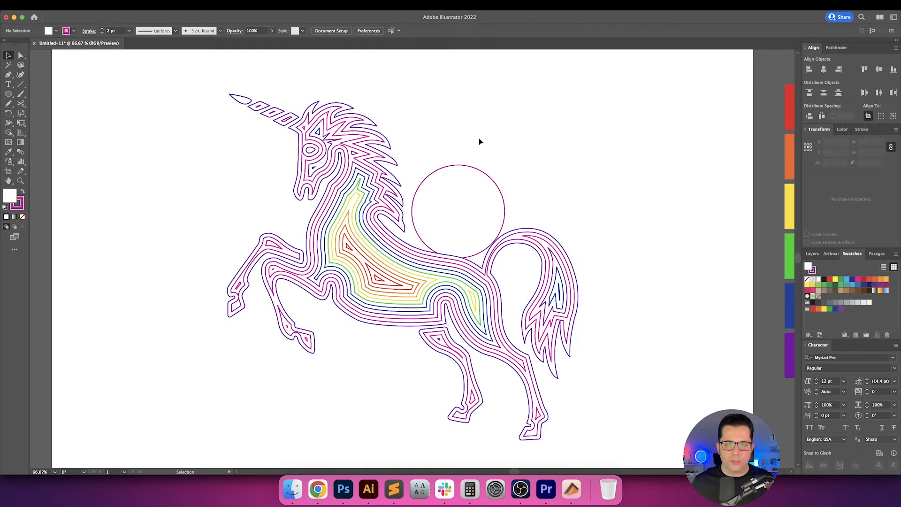
Centre the circle horizontally and vertically on the artboard behind the unicorn.
left_click_drag(478, 139, 463, 178)
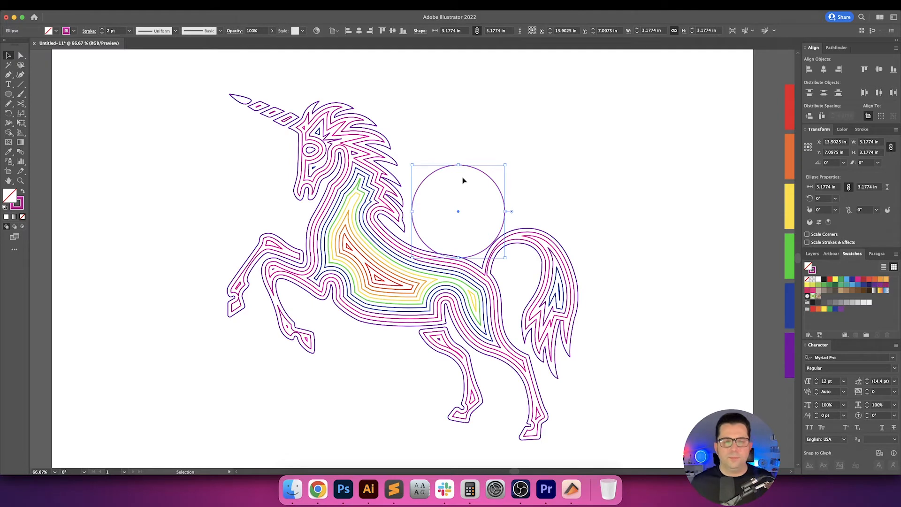
left_click(359, 31)
left_click(393, 31)
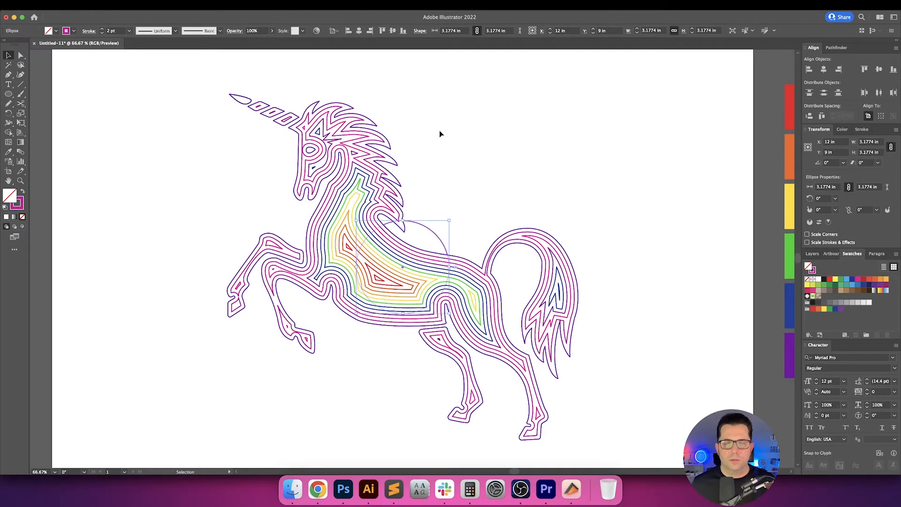
left_click(441, 136)
Set the circle's width and height to 2 in.
scroll(443, 184, "down", 2)
left_click(407, 208)
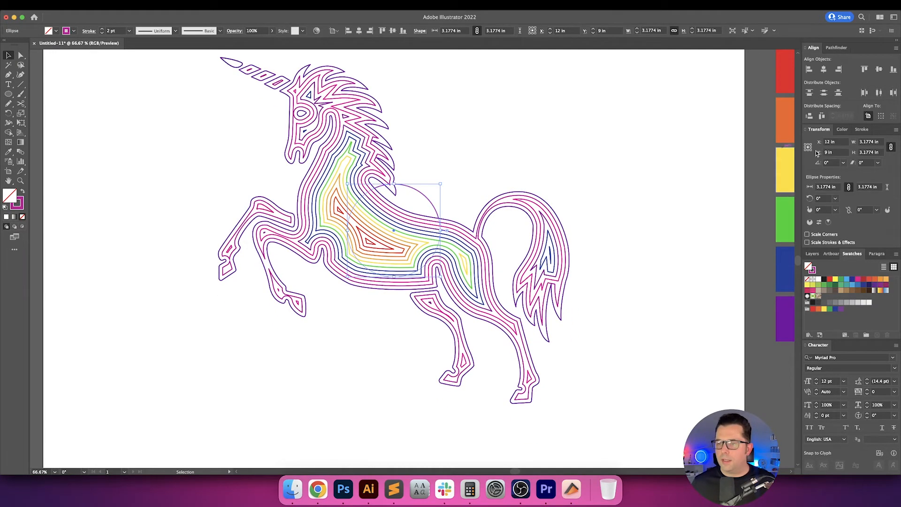
left_click(871, 153)
type("2")
key("Return")
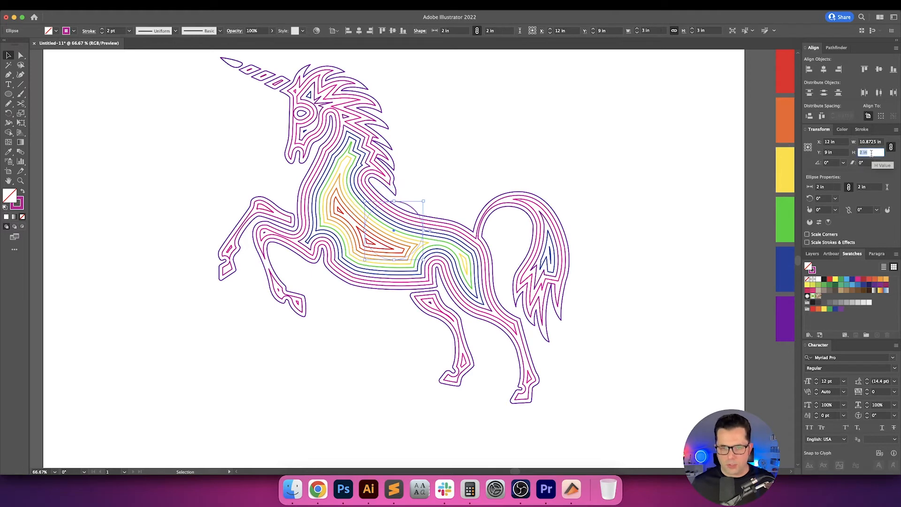
left_click(644, 155)
scroll(616, 213, "up", 3)
scroll(615, 213, "left", 1)
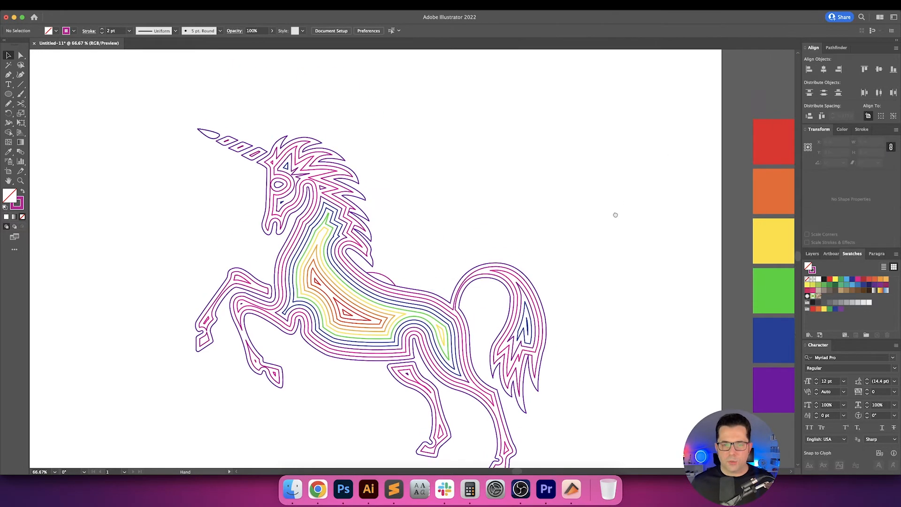
Duplicate the 2 in circle in place and enlarge the copy proportionally to 29 in wide and high.
left_click(395, 279)
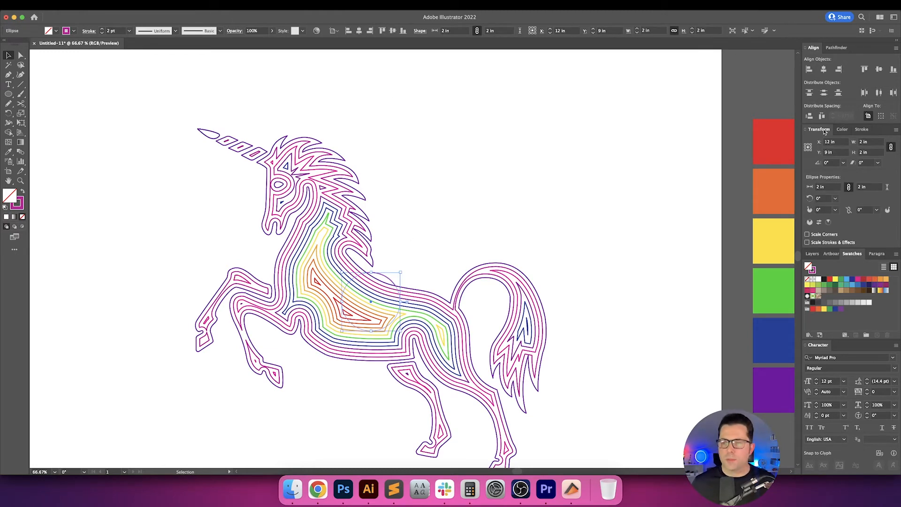
scroll(530, 131, "down", 3)
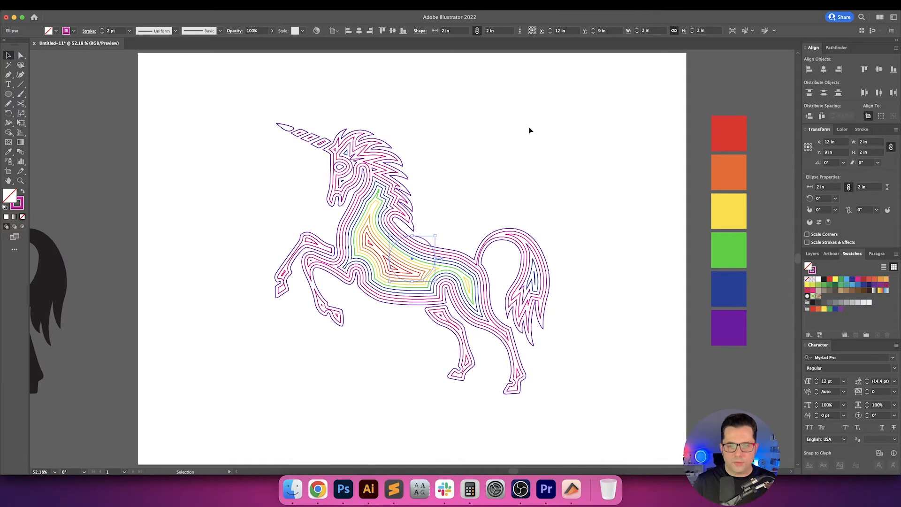
left_click(879, 143)
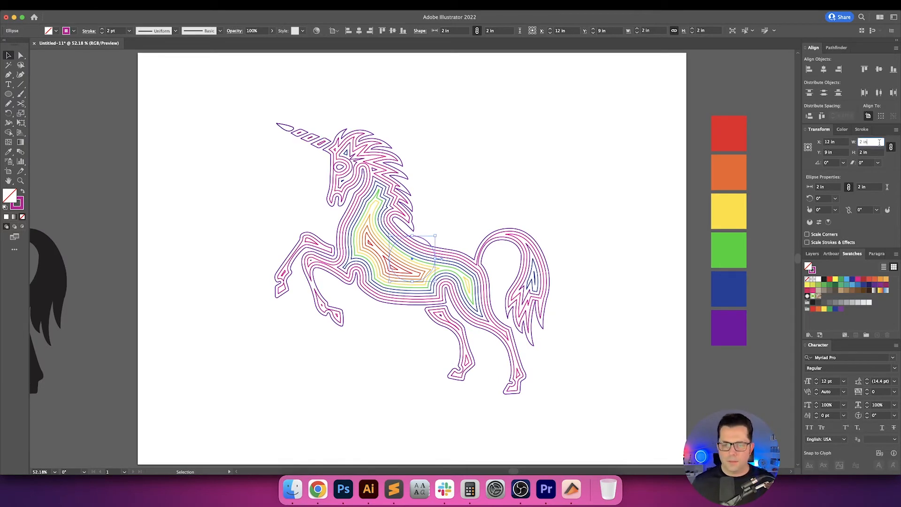
key("Up")
key("Up")
key("Up")
key("Up")
key("Up")
key("Up")
key("Up")
key("Up")
key("Up")
key("Up")
key("Up")
key("Up")
key("Up")
key("Up")
key("Up")
key("Up")
key("Up")
key("Up")
key("Up")
key("Up")
key("Up")
key("Up")
key("Up")
key("Up")
key("Up")
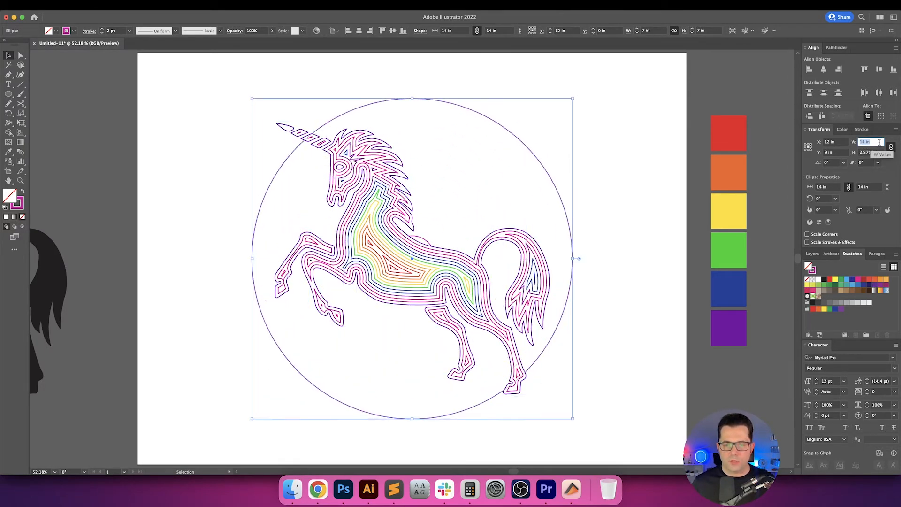
key("Up")
key("Up")
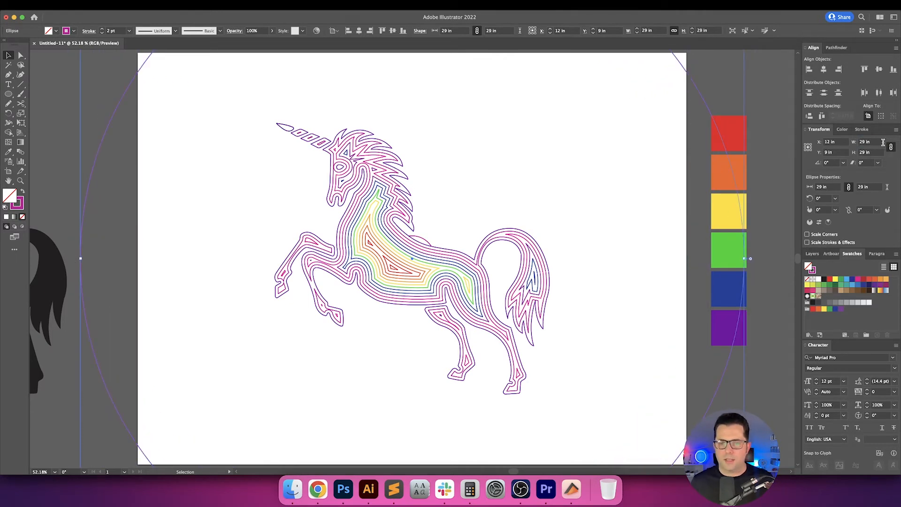
Blend the small and large circles into concentric rings with 11 intermediate steps.
left_click(429, 242)
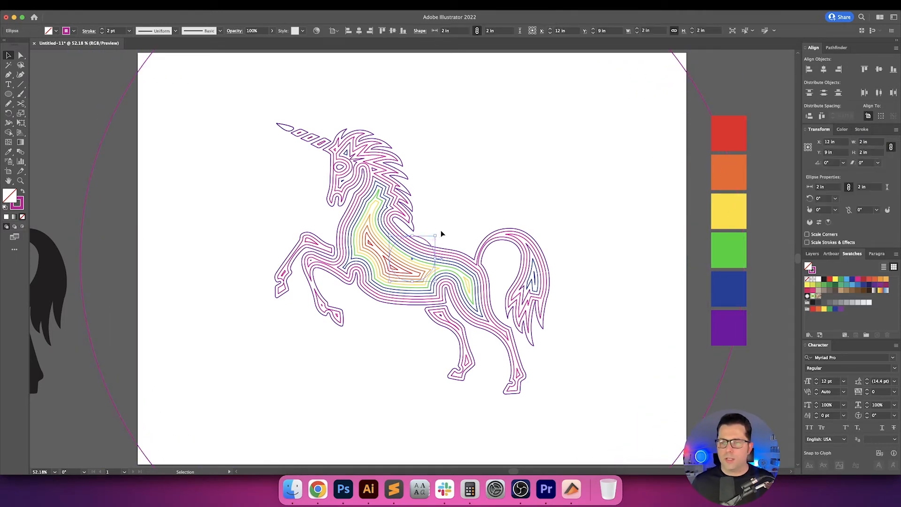
left_click(702, 95)
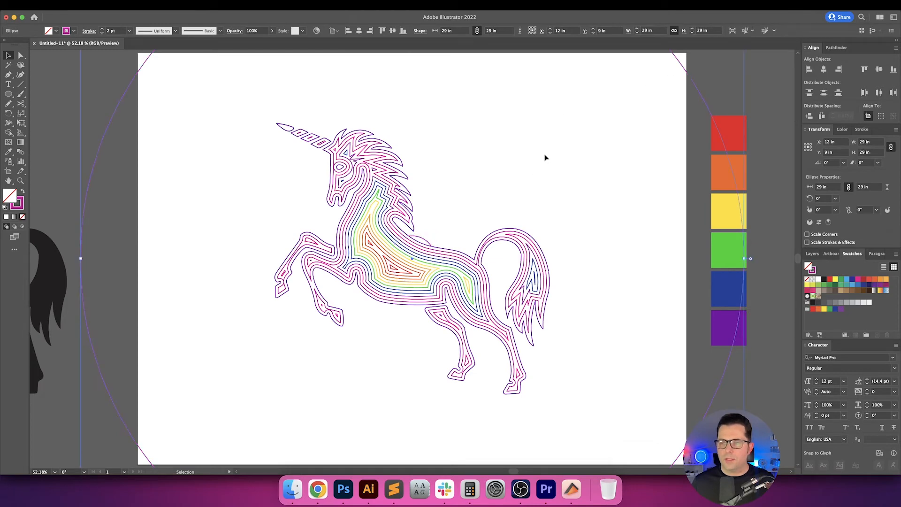
left_click(427, 242, "shift")
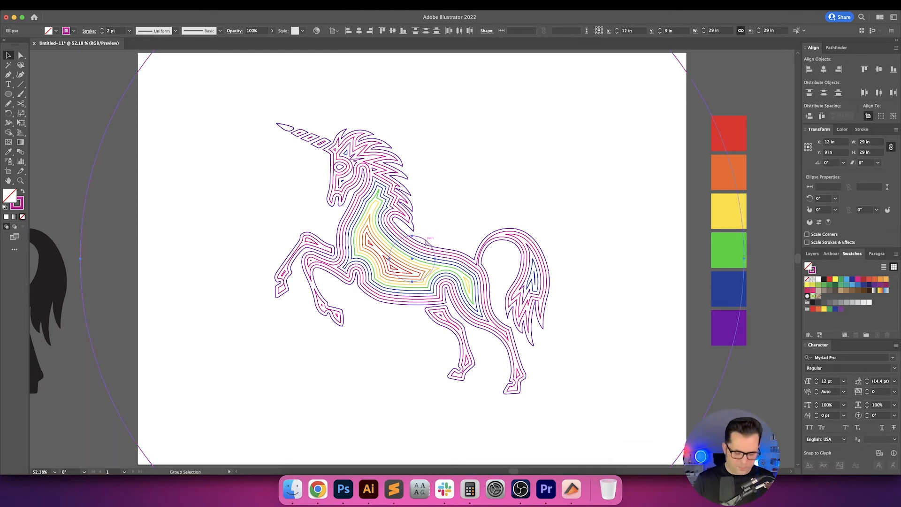
key("super+alt+b")
Try the circle blend with 1 specified step and undo that change.
double_click(20, 151)
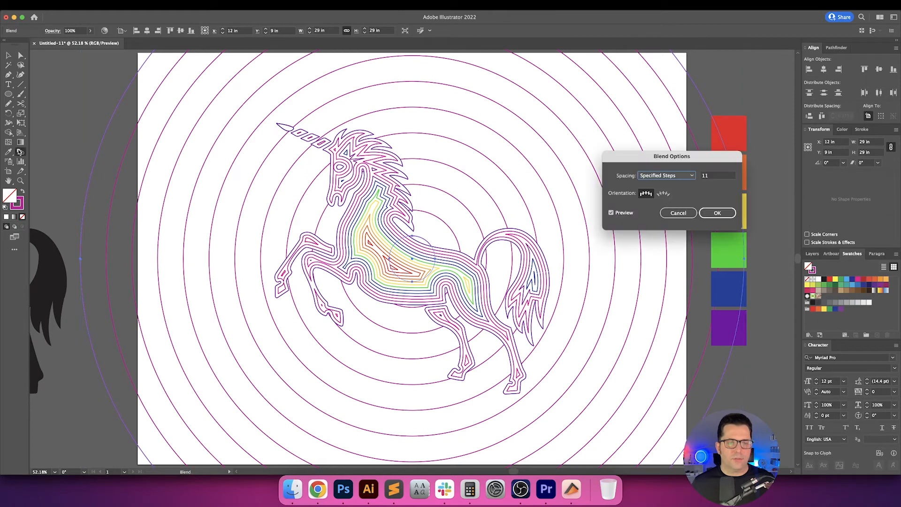
left_click(665, 178)
left_click(674, 193)
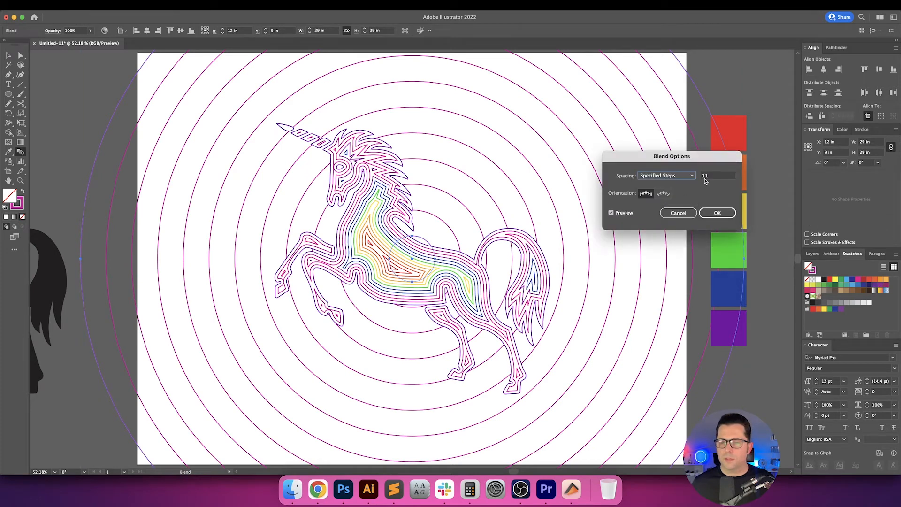
double_click(716, 176)
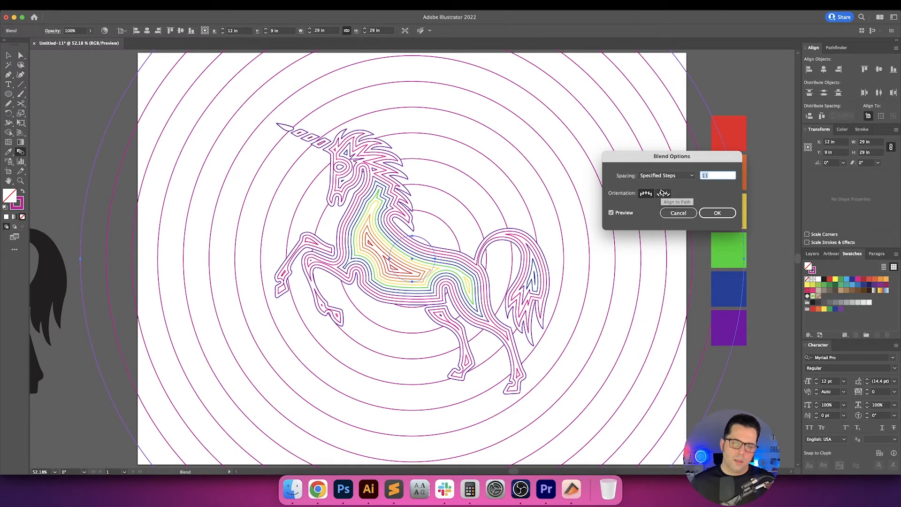
type("1")
key("Return")
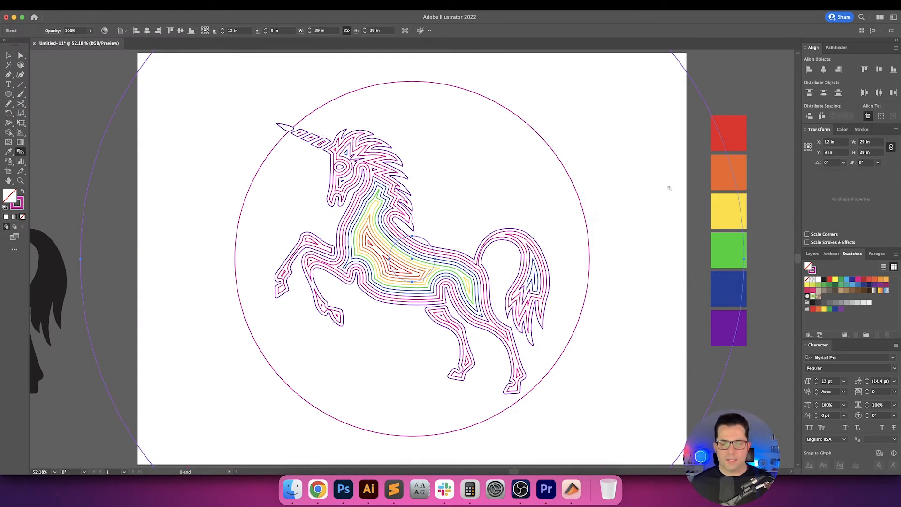
key("super+z")
key("v")
left_click(741, 98)
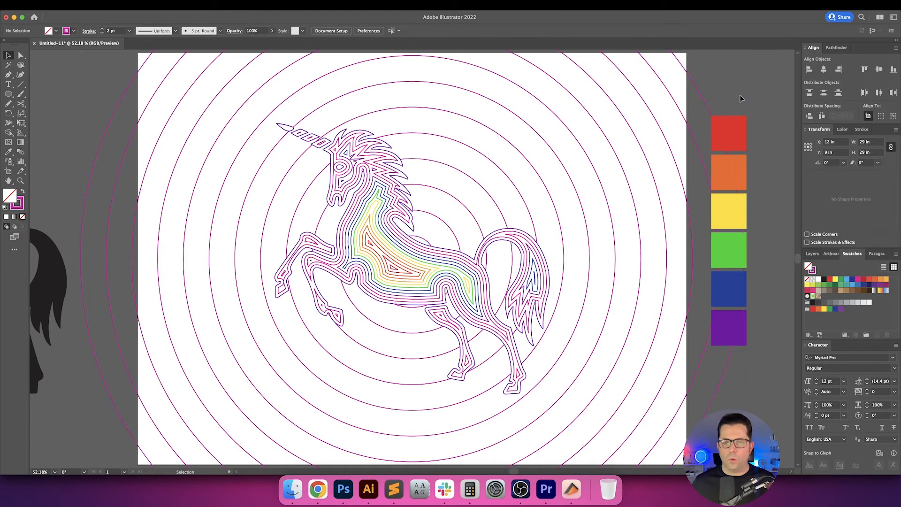
Expand the blend of concentric circles into separate rings, with object, fill and stroke included.
left_click_drag(728, 106, 702, 119)
left_click(573, 142)
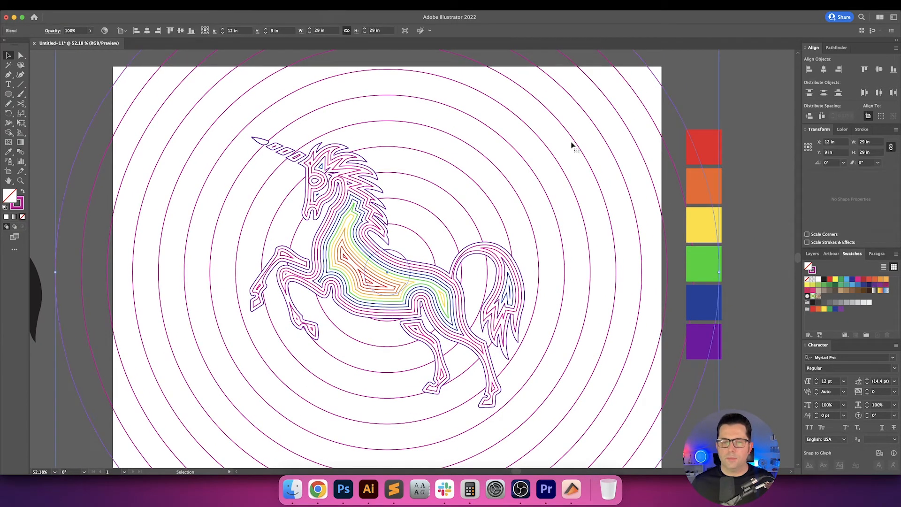
left_click(92, 5)
left_click(106, 105)
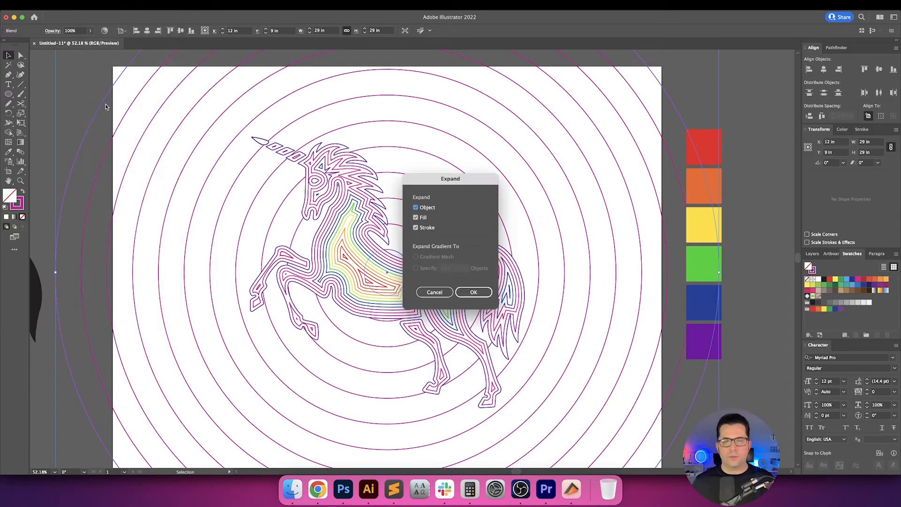
key("Return")
left_click(712, 105)
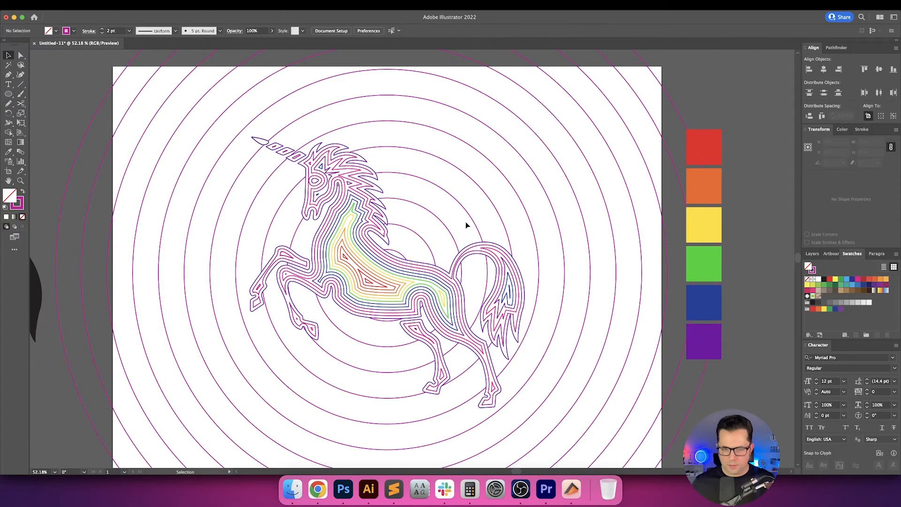
Ungroup the expanded concentric rings so each can be selected on its own, and clear the selection.
left_click(400, 249)
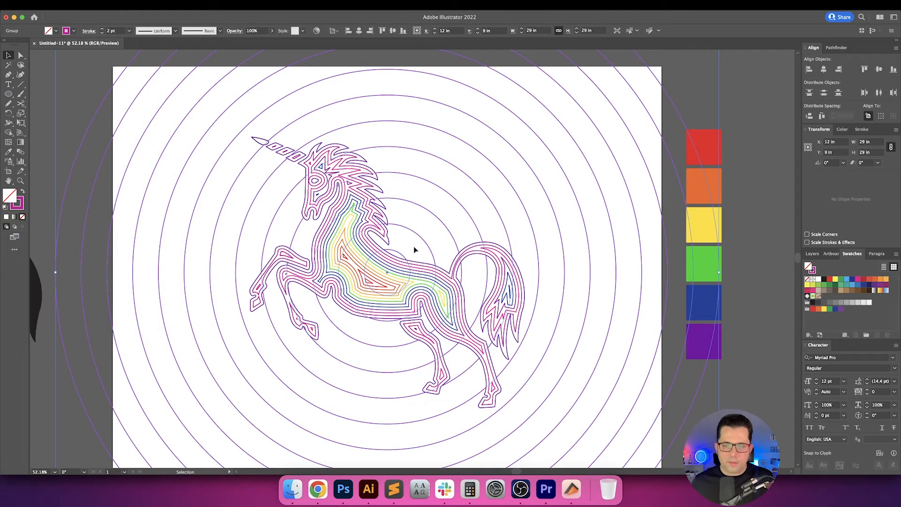
key("super+shift+g")
left_click(507, 213)
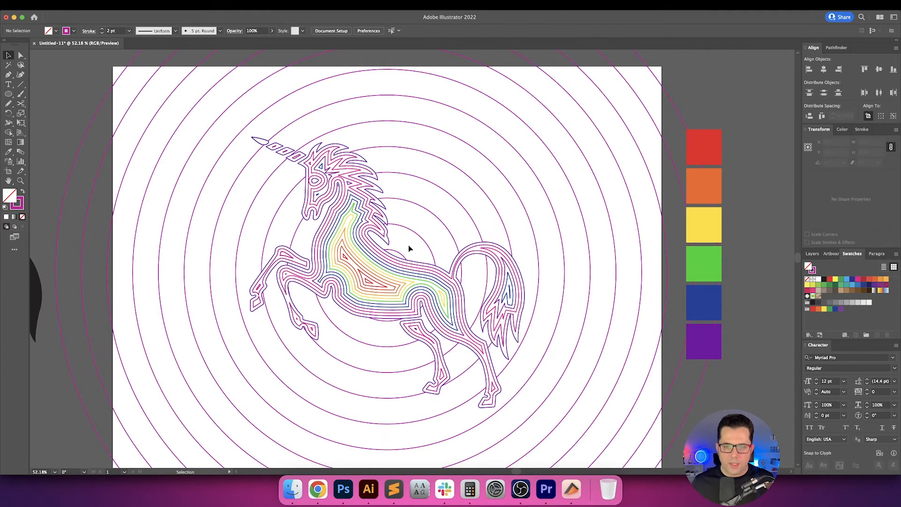
Match the 2 in center circle to the unicorn's outline with the Eyedropper, giving it a white fill and purple stroke.
left_click(402, 255)
key("i")
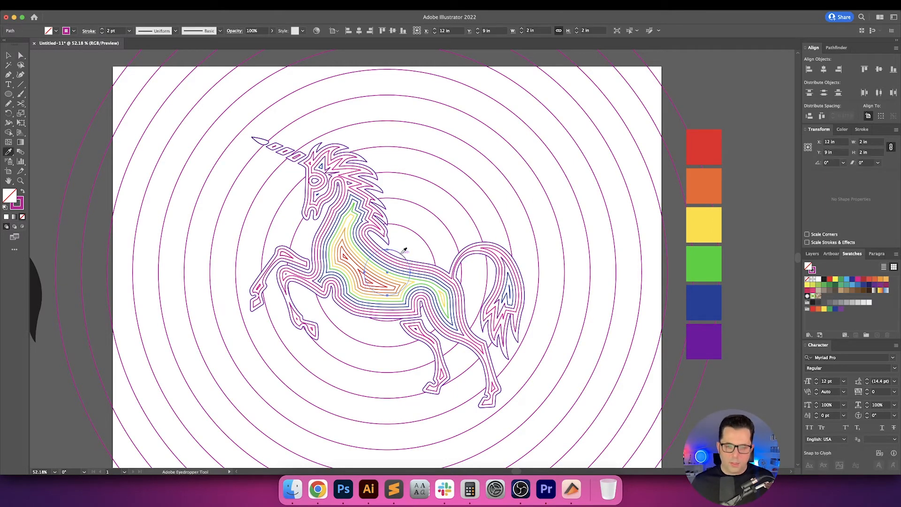
left_click(427, 257)
key("v")
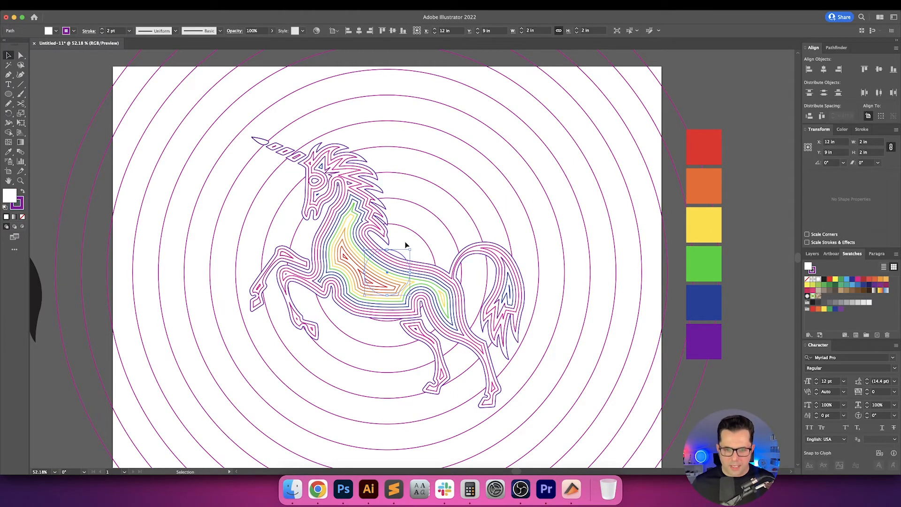
Try sampling a color at the unicorn's back for the 4.25 in ring and undo the magenta fill.
left_click_drag(413, 242, 423, 227)
key("i")
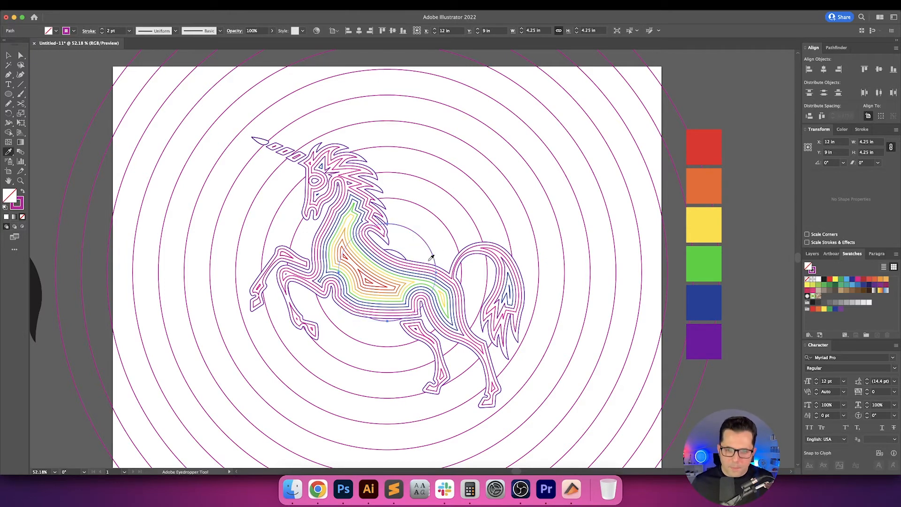
key("v")
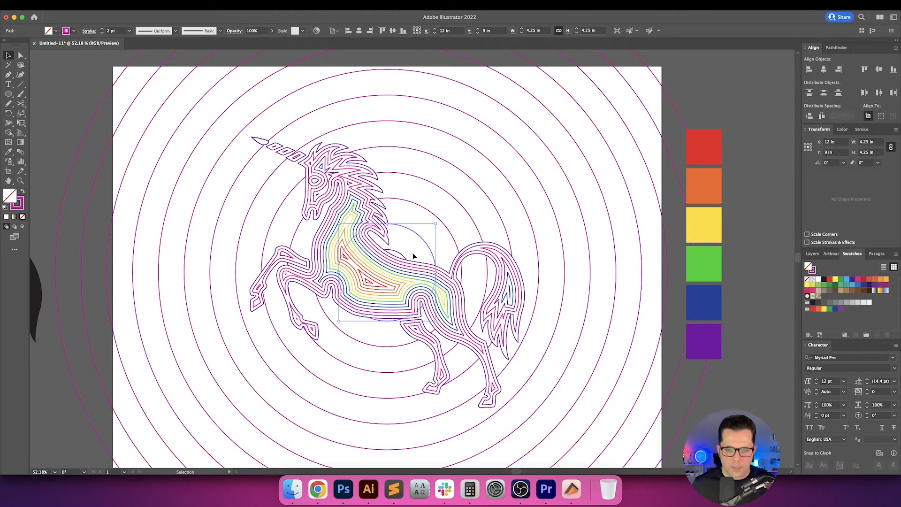
key("i")
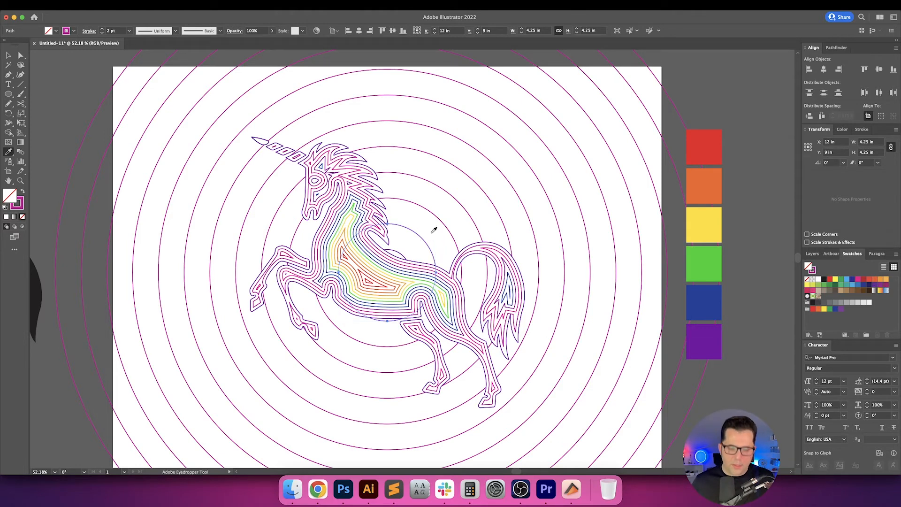
left_click(435, 264)
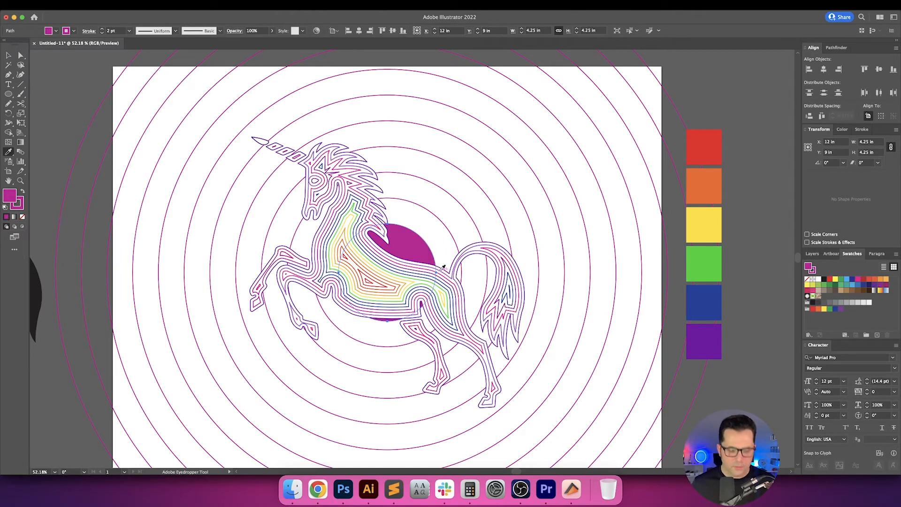
key("super+z")
key("v")
left_click(428, 214)
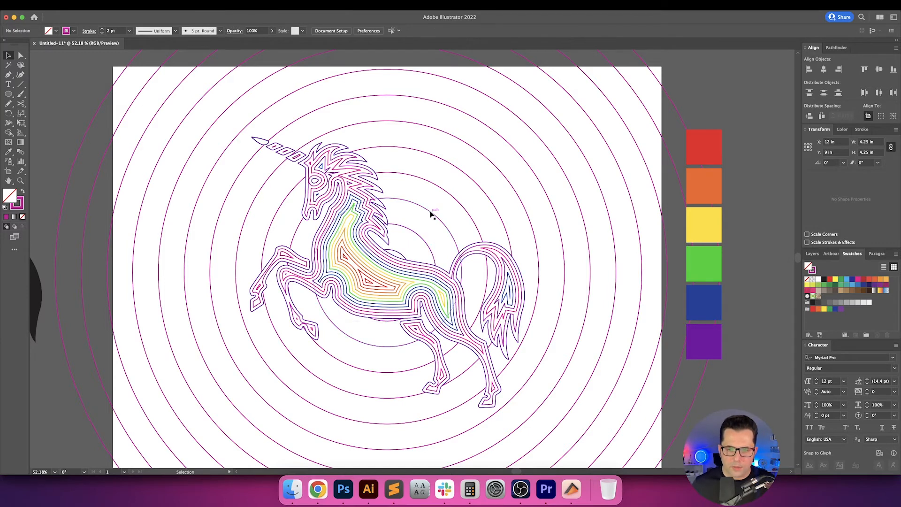
Make the stroke active and recolor the 6.5 in ring purple, sampled from the unicorn's contour lines.
left_click(431, 211)
key("x")
key("i")
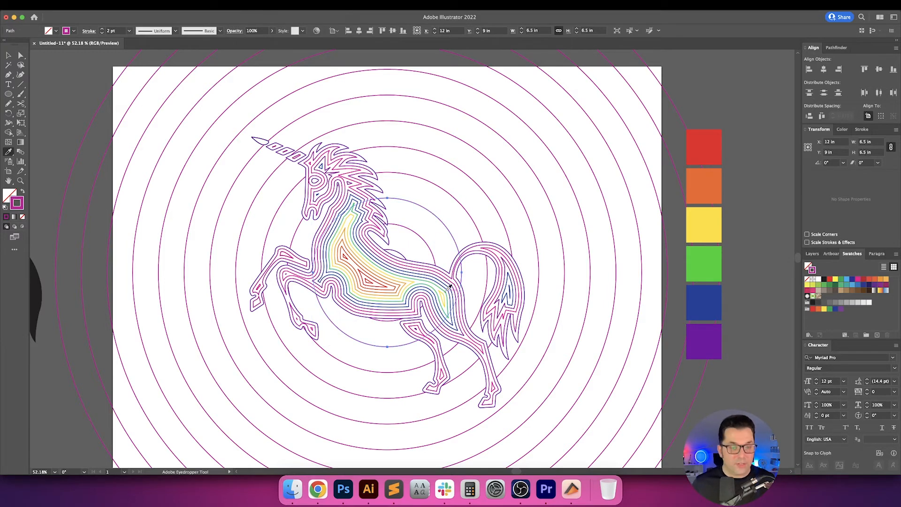
key("v")
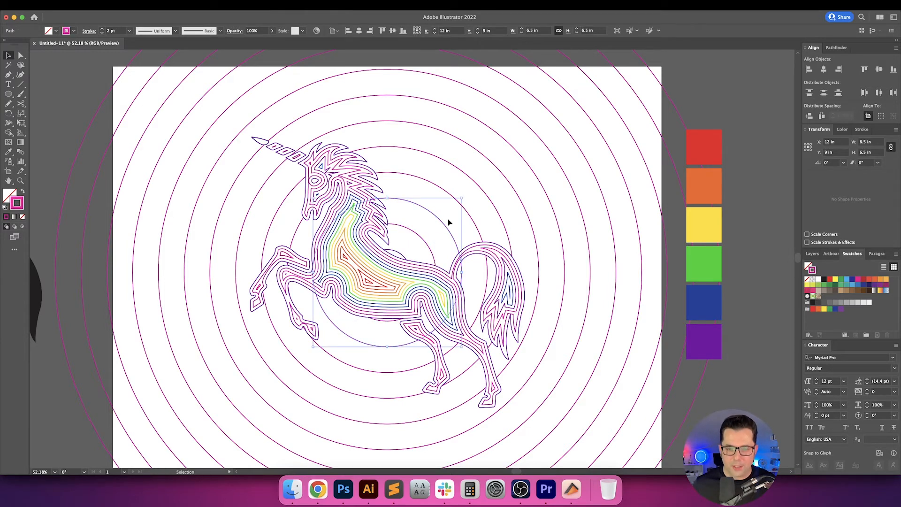
key("i")
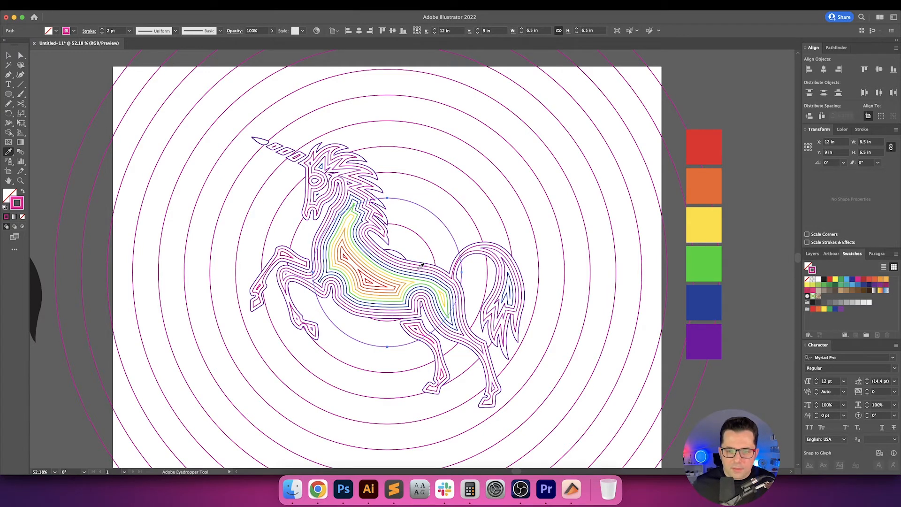
left_click(422, 267)
key("v")
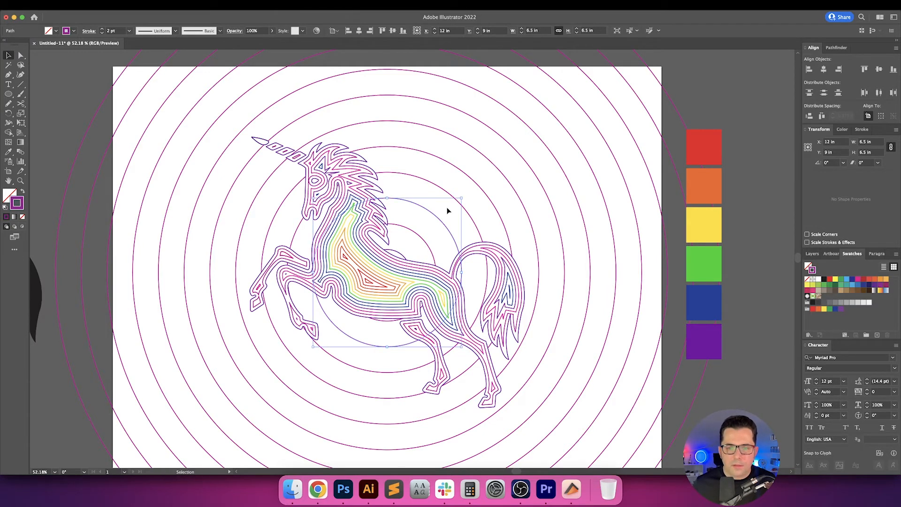
Recolor the strokes of the 8.75 in and 11 in rings blue, sampled from the unicorn's contour lines.
key("i")
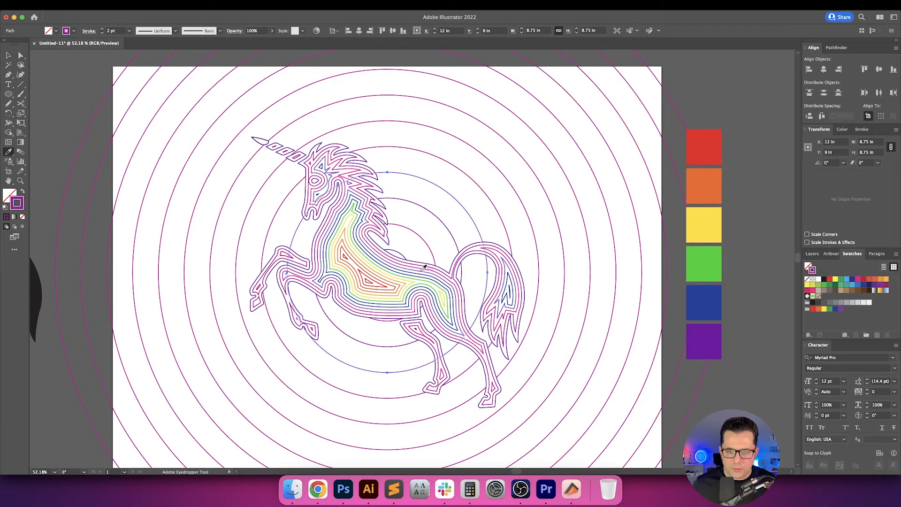
left_click(425, 266)
key("v")
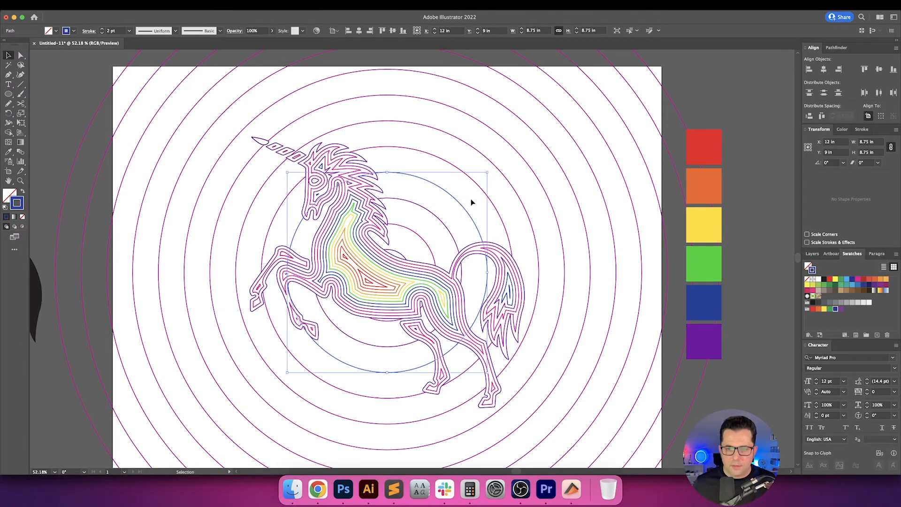
left_click(484, 194)
left_click(484, 192)
key("i")
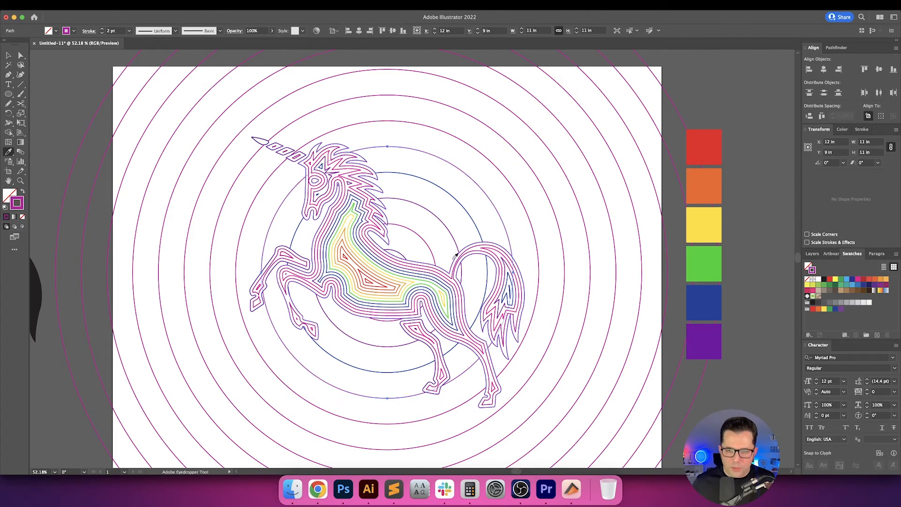
left_click(417, 276)
key("v")
Recolor the strokes of the two outermost rings, 26.75 in and 29 in wide, with the red of the sample square.
left_click(498, 189)
left_click(509, 178)
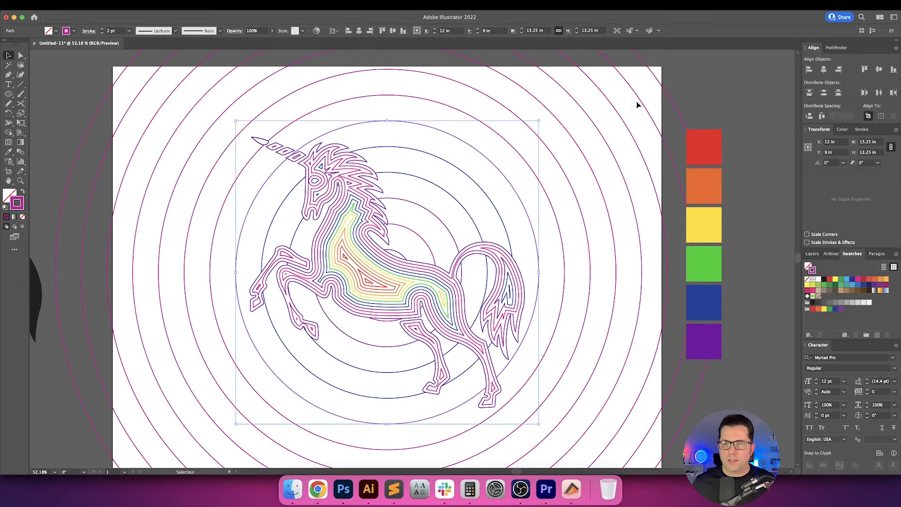
left_click(651, 96)
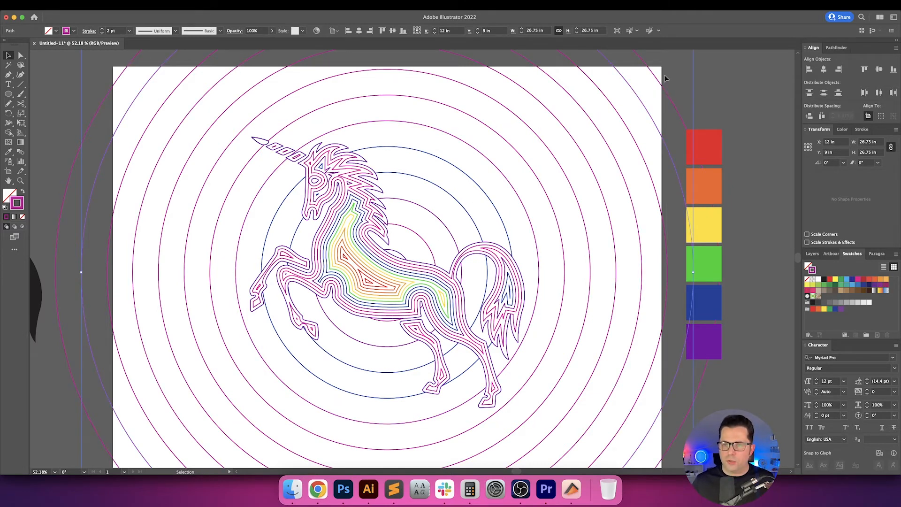
left_click(617, 98)
key("i")
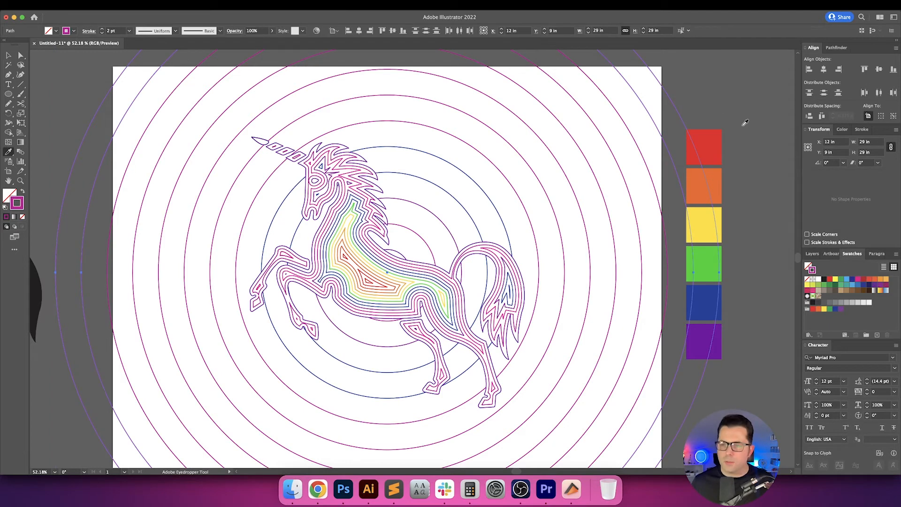
left_click(709, 149)
key("v")
left_click(728, 95)
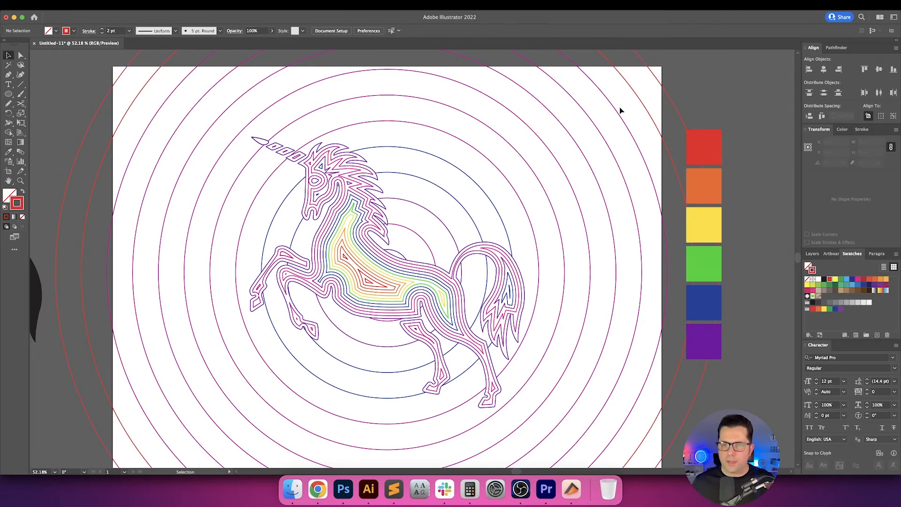
Recolor the 24.5 in ring orange and the 22.25 in ring yellow, sampled from the color squares.
left_click(619, 112)
key("i")
left_click(707, 175)
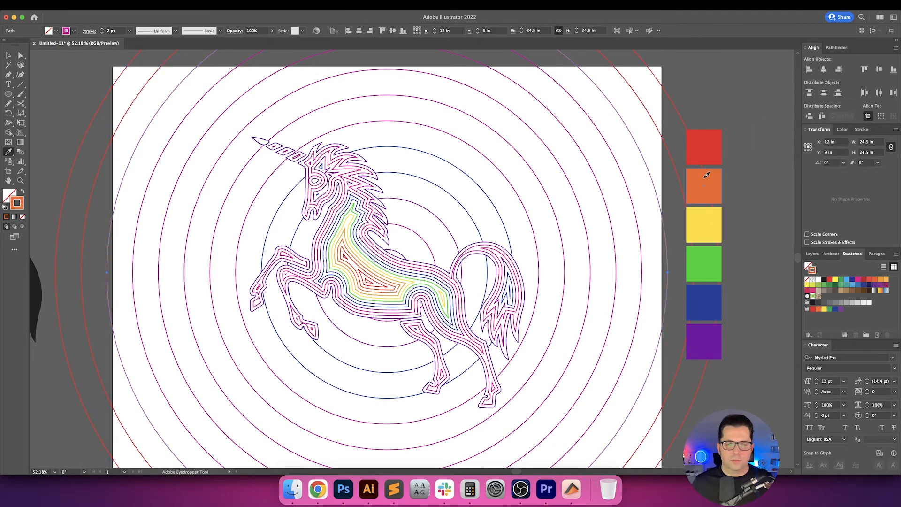
key("v")
left_click(596, 141)
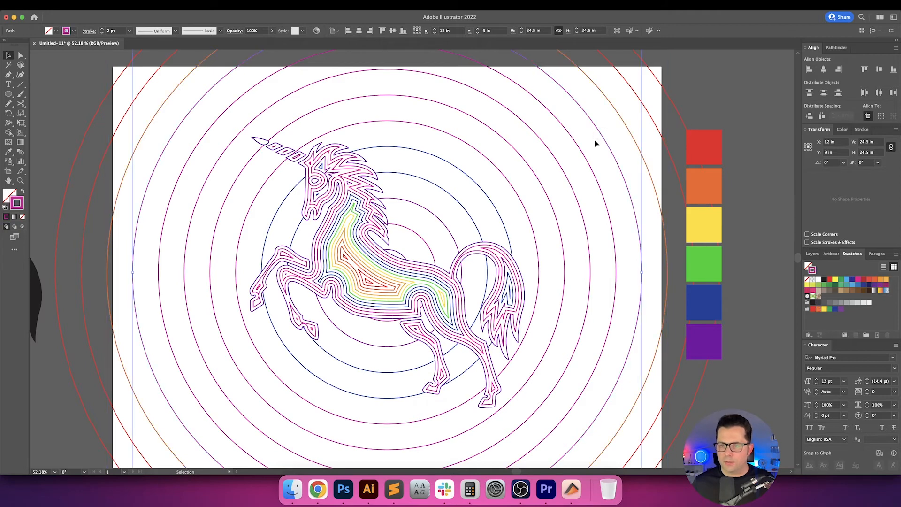
key("i")
left_click(704, 214)
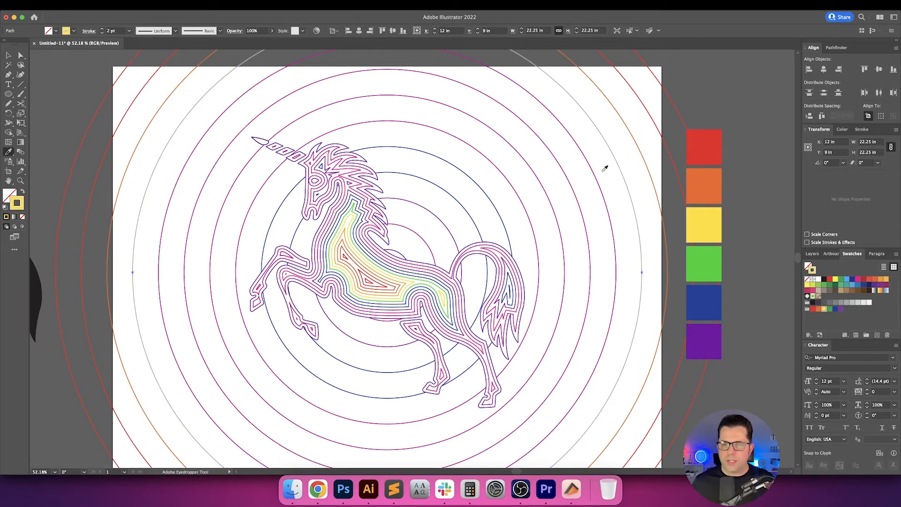
key("v")
Recolor the 20 in ring's stroke green, sampled from the green square.
left_click(582, 149)
key("i")
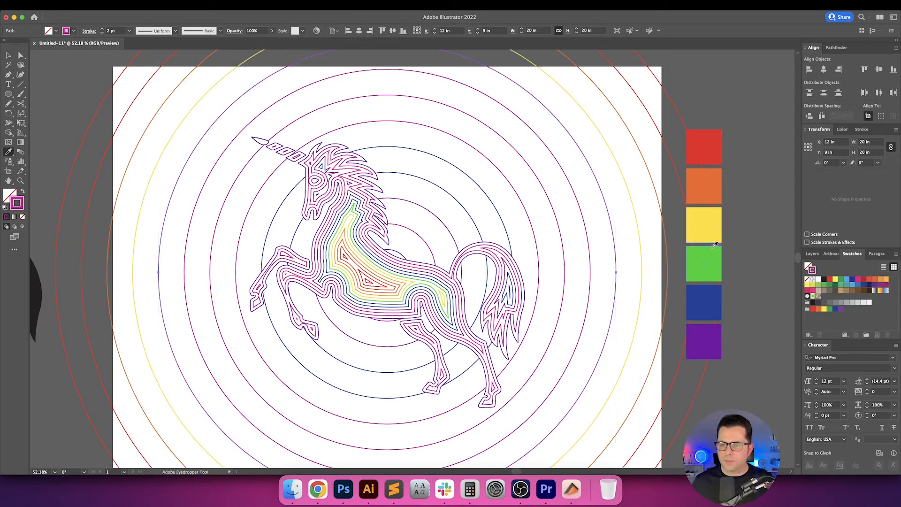
left_click(707, 256)
key("v")
left_click(569, 180)
key("i")
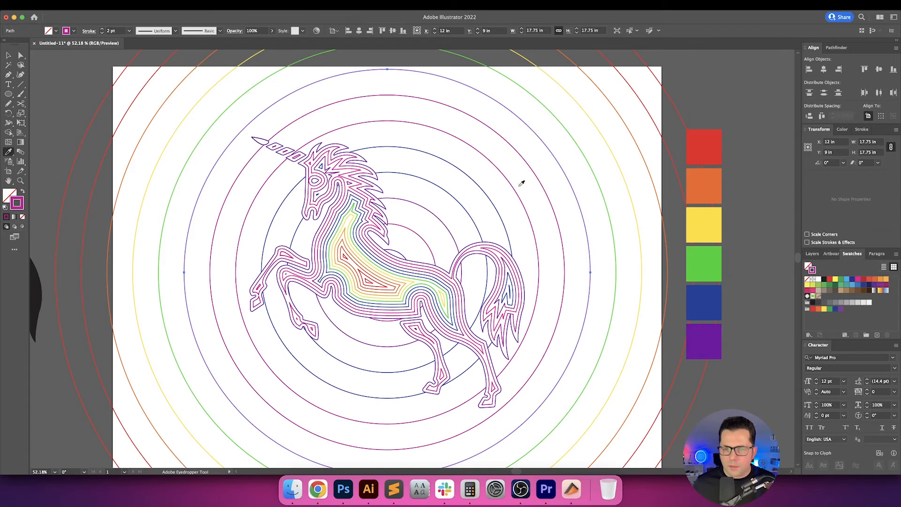
Recolor the 24.5 in ring's stroke with the red-orange sampled from the unicorn's inner body lines.
key("v")
left_click_drag(619, 131, 627, 121)
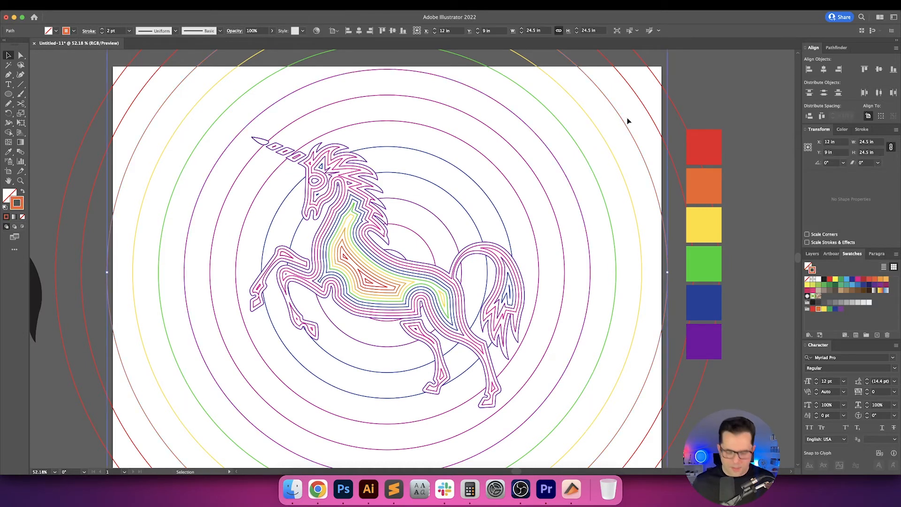
key("i")
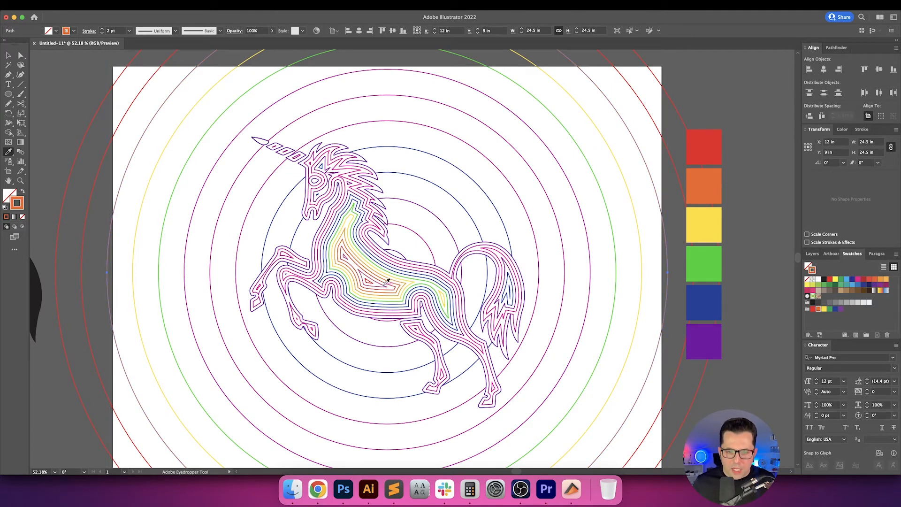
left_click(380, 281)
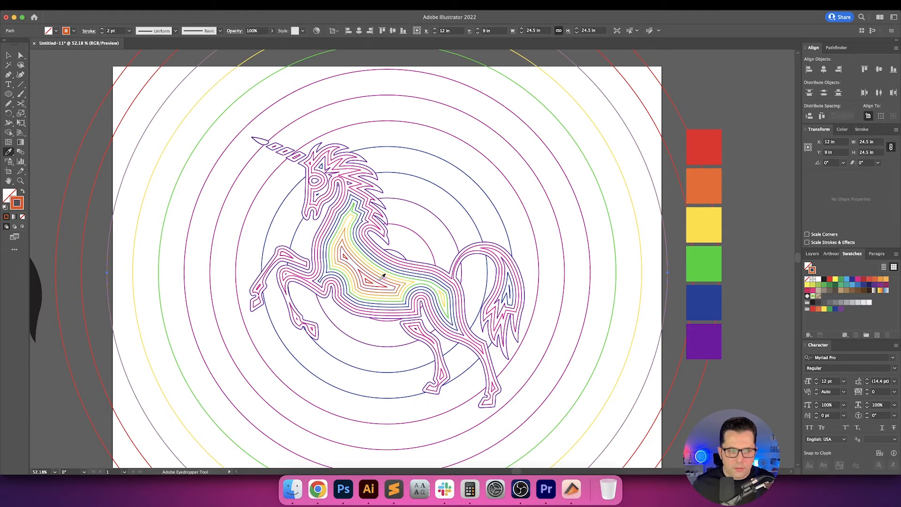
key("v")
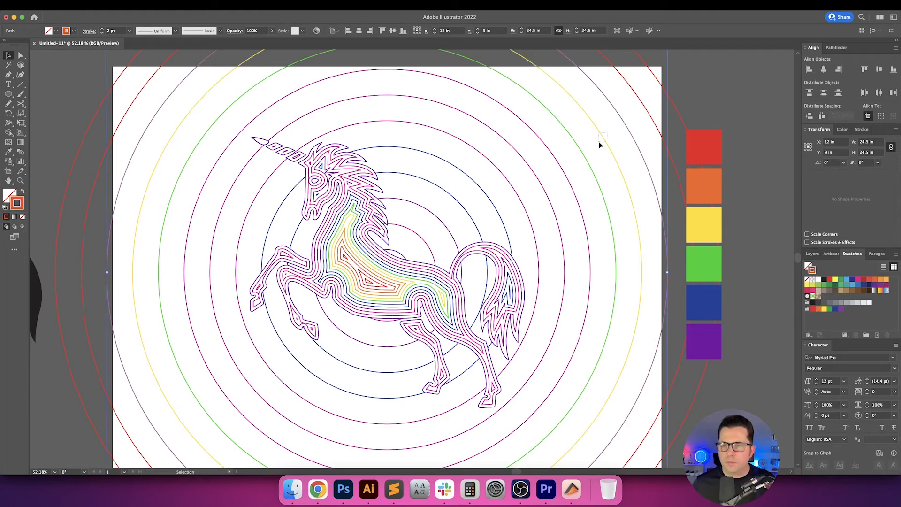
Recolor the 22.25 in ring's stroke orange, matching the orange sample square, and clear the selection.
left_click_drag(600, 145, 600, 147)
key("i")
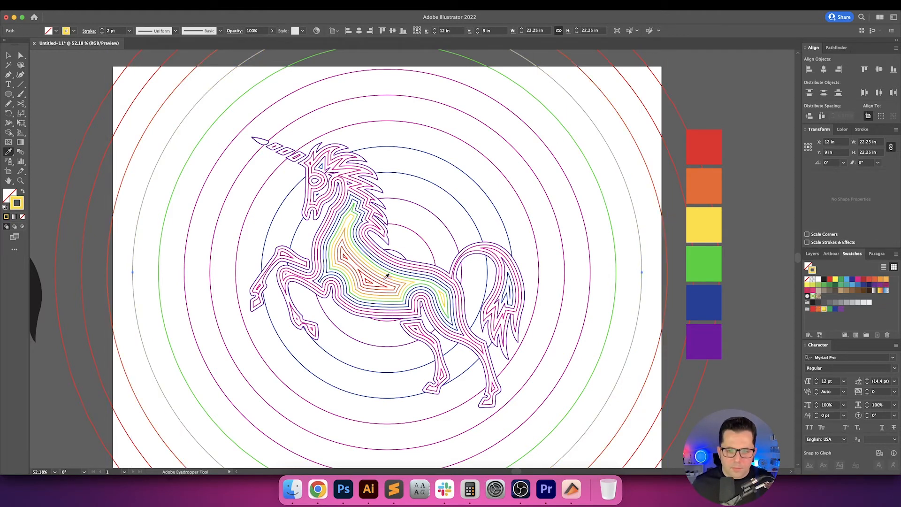
left_click(388, 277)
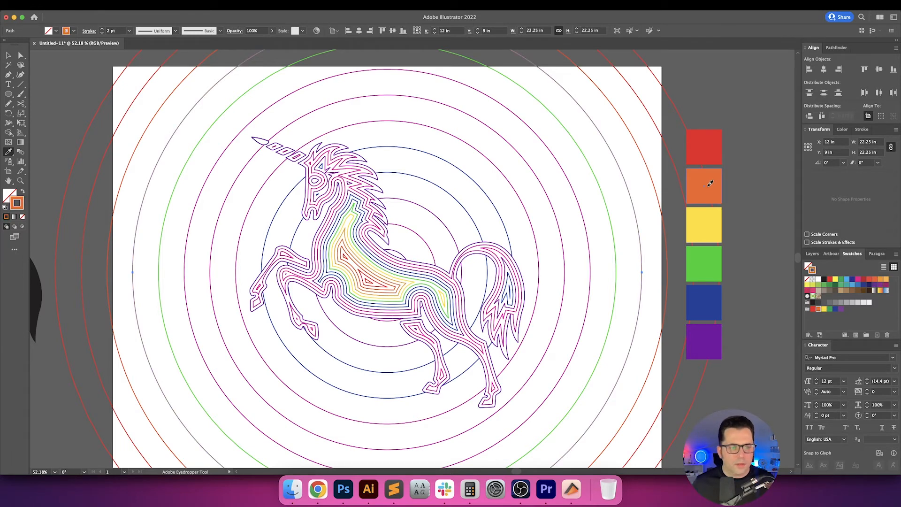
key("v")
left_click(603, 163)
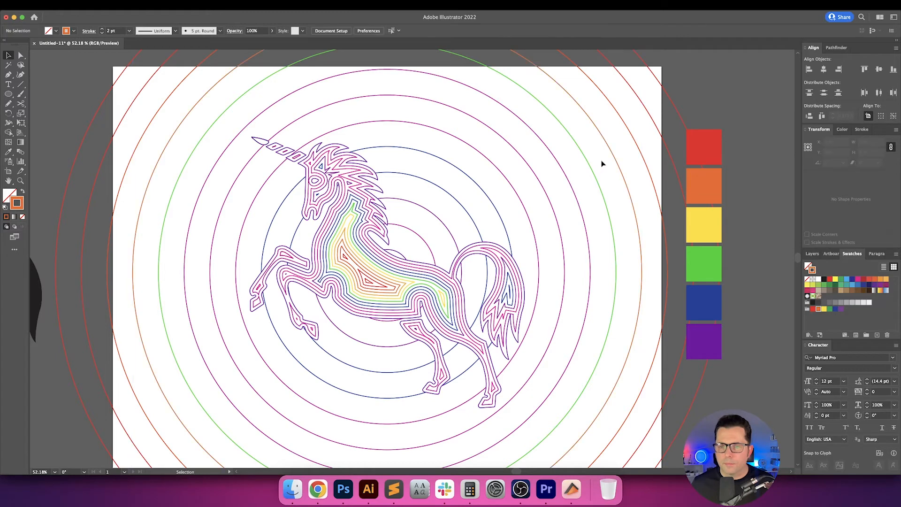
Recolor the 20 in ring's stroke with the yellow-orange sampled from the unicorn's body lines.
left_click(593, 175)
key("i")
left_click(401, 279)
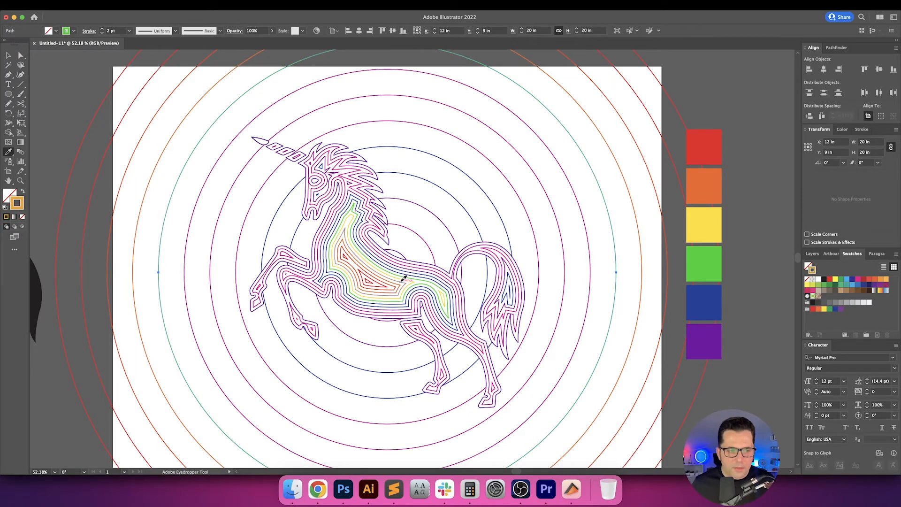
key("v")
left_click(604, 167)
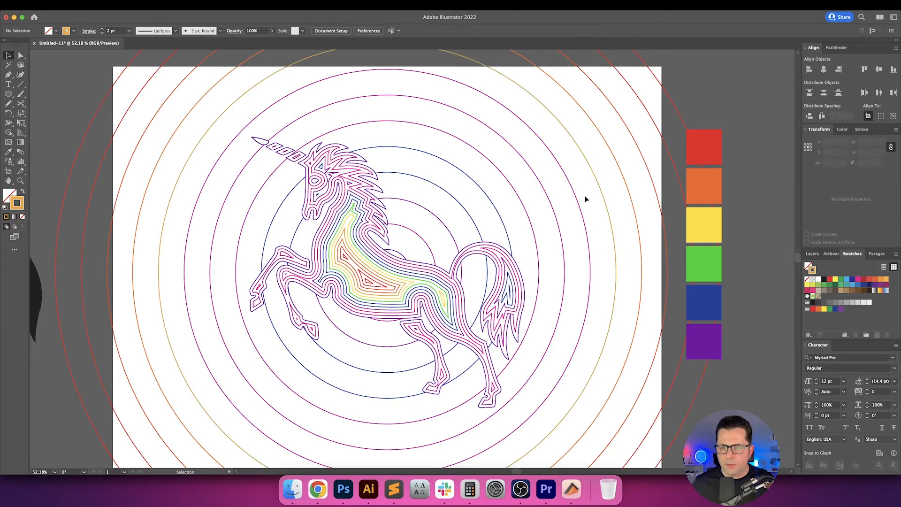
Recolor the 17.75 in ring's stroke yellow, sampled from the yellow square.
left_click_drag(586, 186, 566, 199)
key("i")
left_click(700, 224)
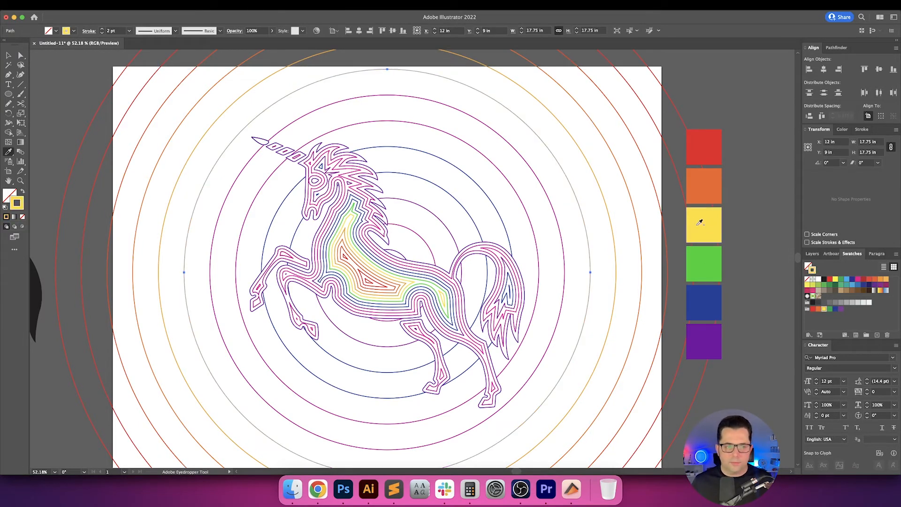
Recolor the 15.5 in ring's stroke with the green sampled from the unicorn's body lines, and clear the selection.
key("v")
left_click(584, 192)
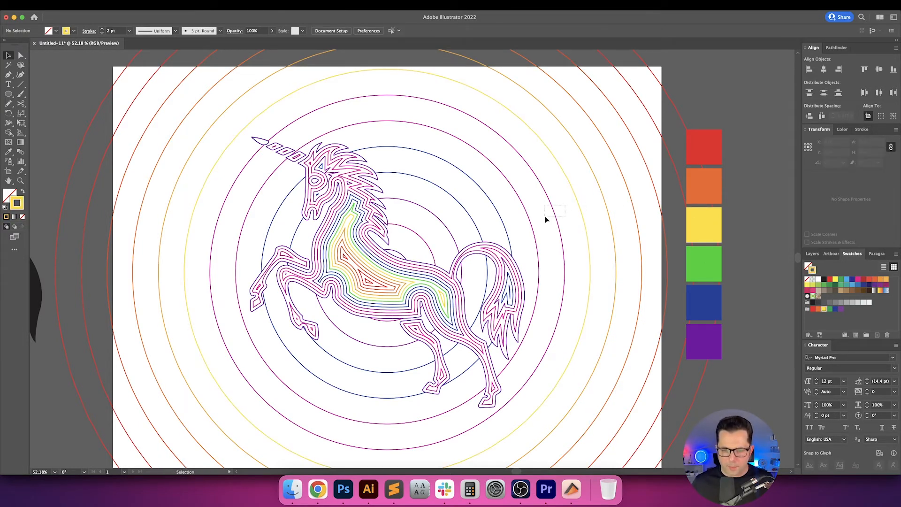
left_click_drag(547, 219, 544, 218)
key("i")
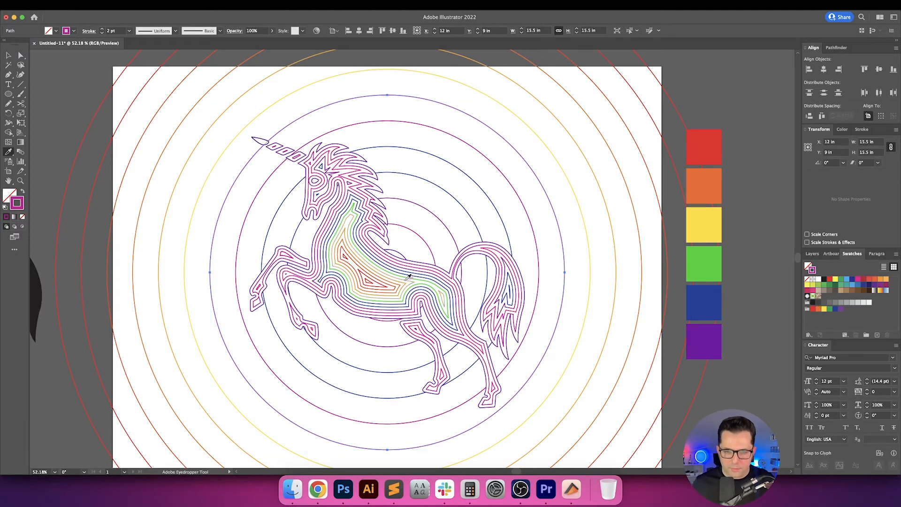
left_click(409, 273)
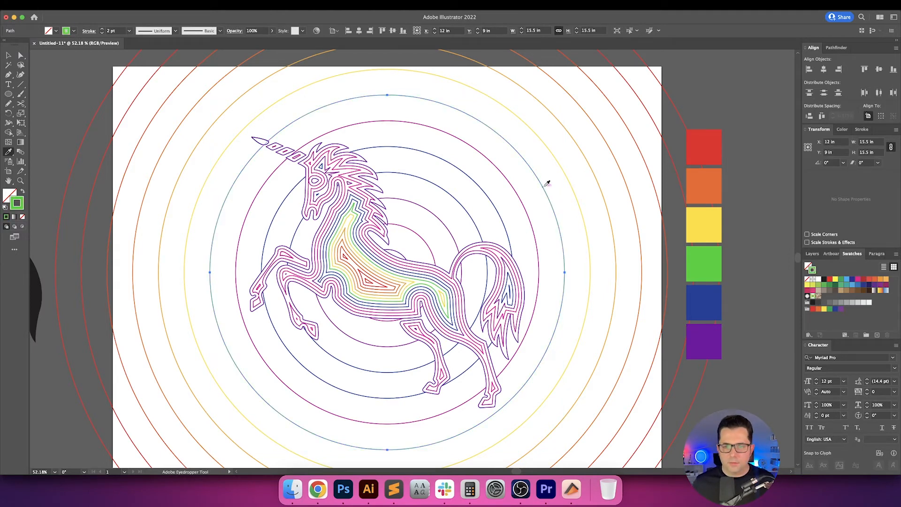
key("v")
left_click(529, 193)
Recolor the 13.25 in ring's stroke with the green sampled from the neighboring 15.5 in ring.
left_click_drag(504, 212, 504, 211)
key("i")
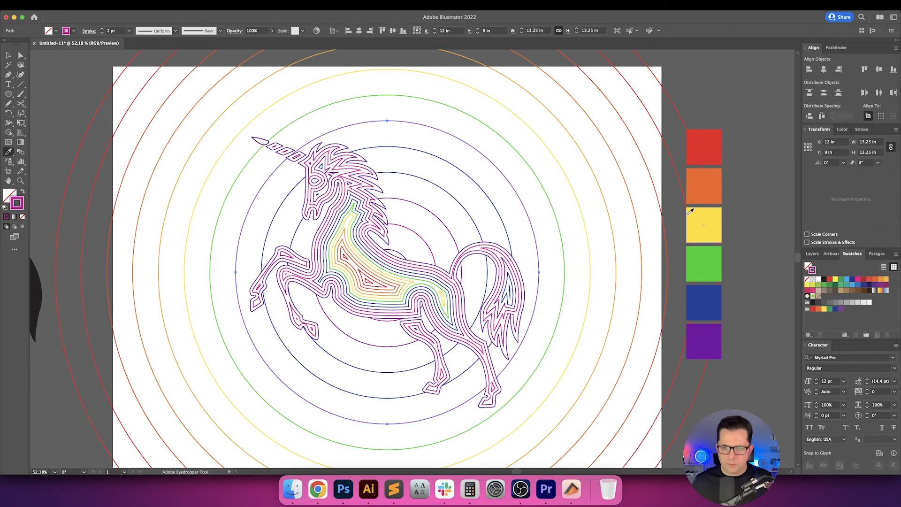
left_click(565, 224)
key("v")
left_click(516, 213)
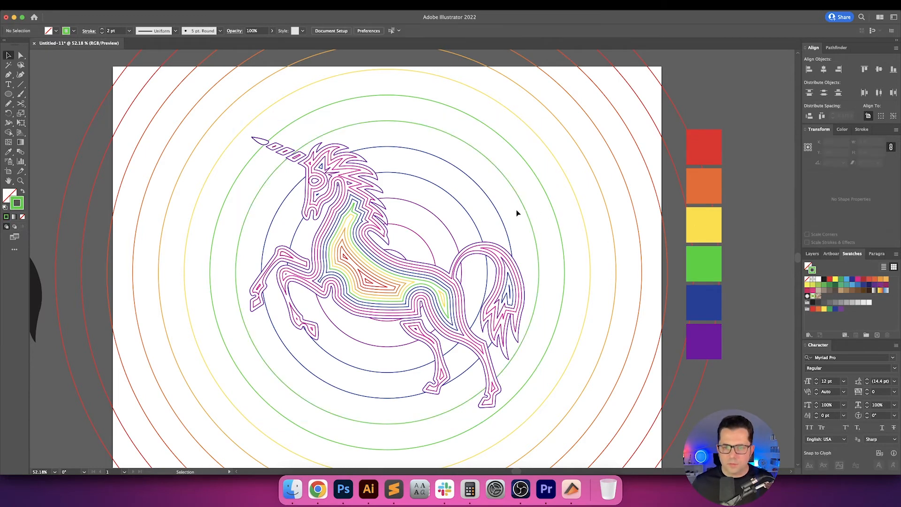
Recolor the 13.25 in ring's stroke with the dark blue sampled from the unicorn's body lines.
left_click(525, 202)
key("super+1")
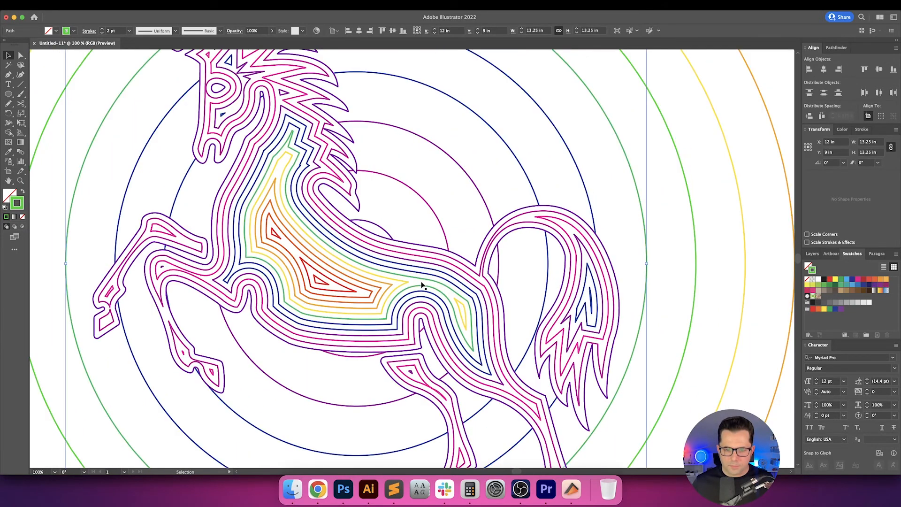
key("super+plus")
key("super+minus")
key("super+minus")
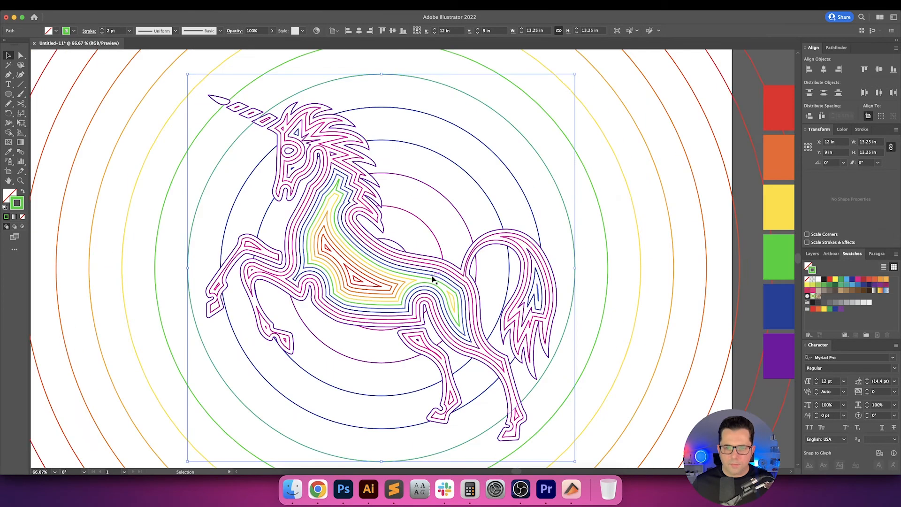
key("space")
left_click_drag(484, 241, 437, 259)
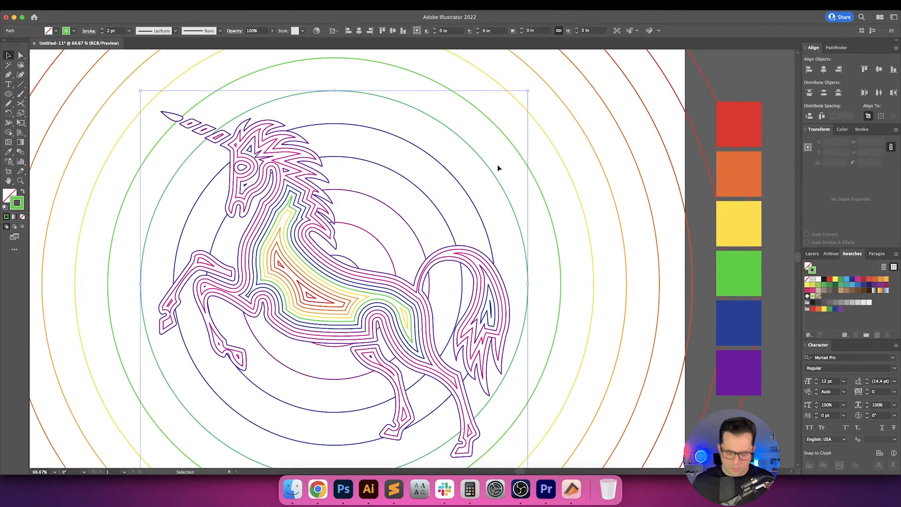
key("i")
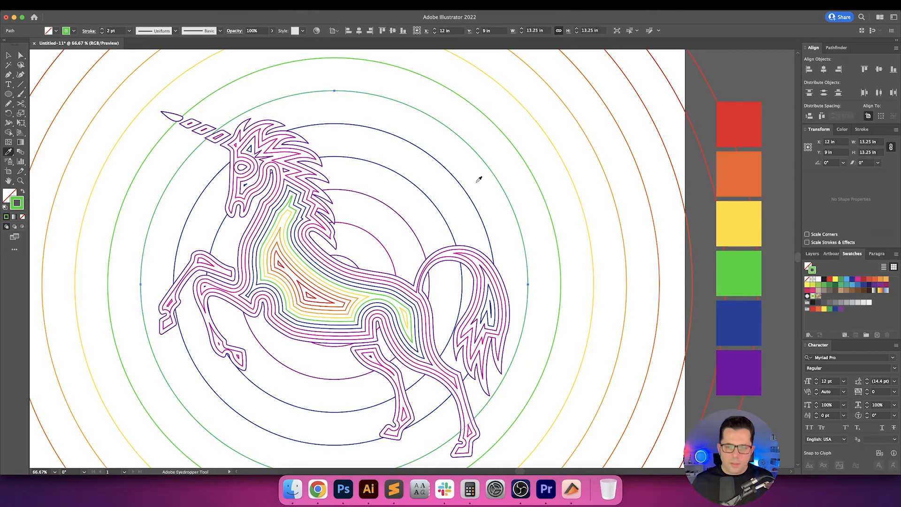
left_click(366, 287)
key("v")
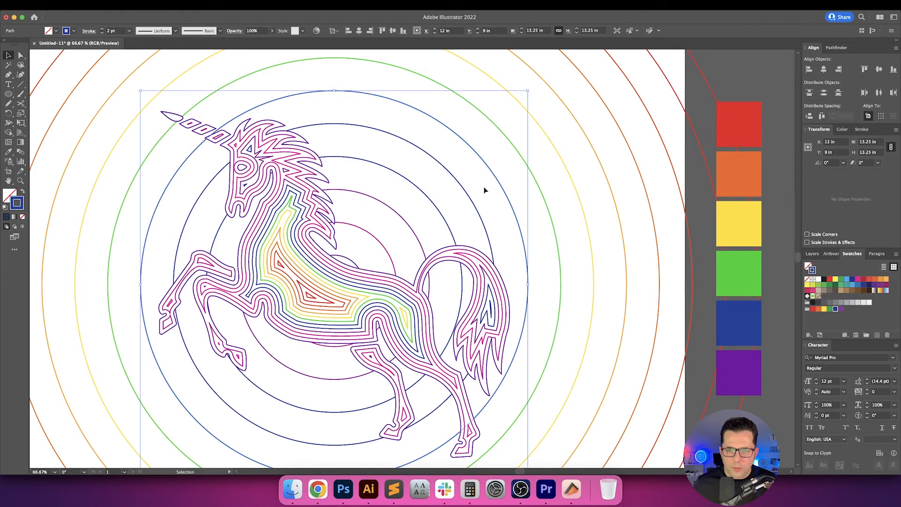
Leave the 11 in ring blue and recolor the 8.75 in ring's stroke with the purple sampled from the unicorn's back lines.
left_click_drag(484, 189, 460, 210)
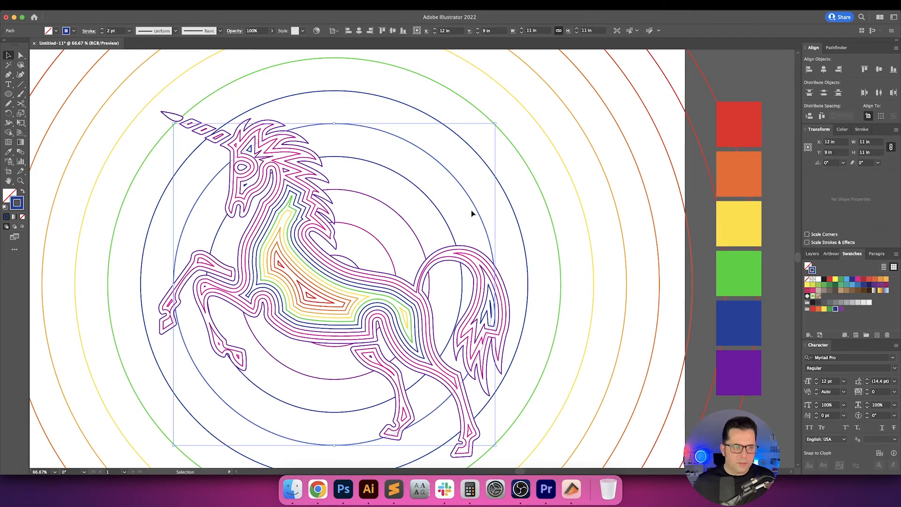
key("i")
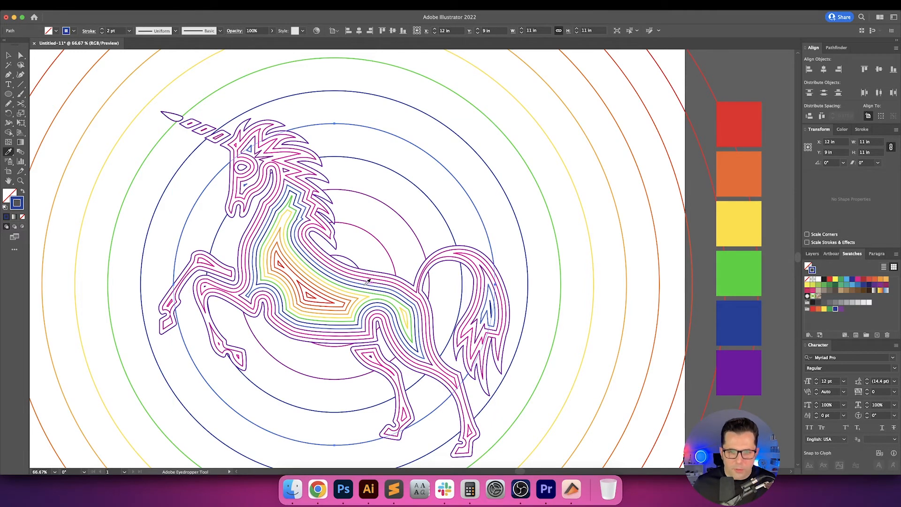
key("v")
left_click_drag(436, 199, 426, 209)
key("i")
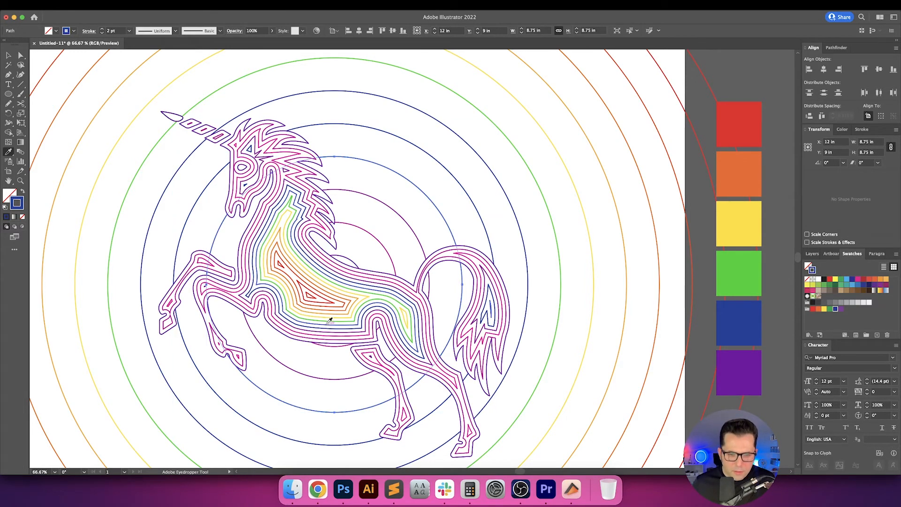
left_click(371, 278)
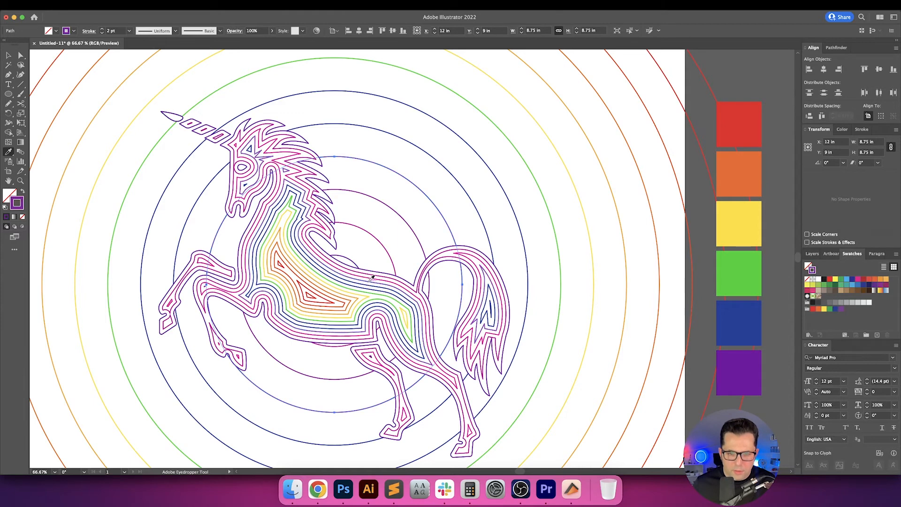
Recolor the 6.5 in ring's stroke with the magenta sampled from the unicorn's back lines, and clear the selection.
key("v")
left_click_drag(413, 211, 398, 224)
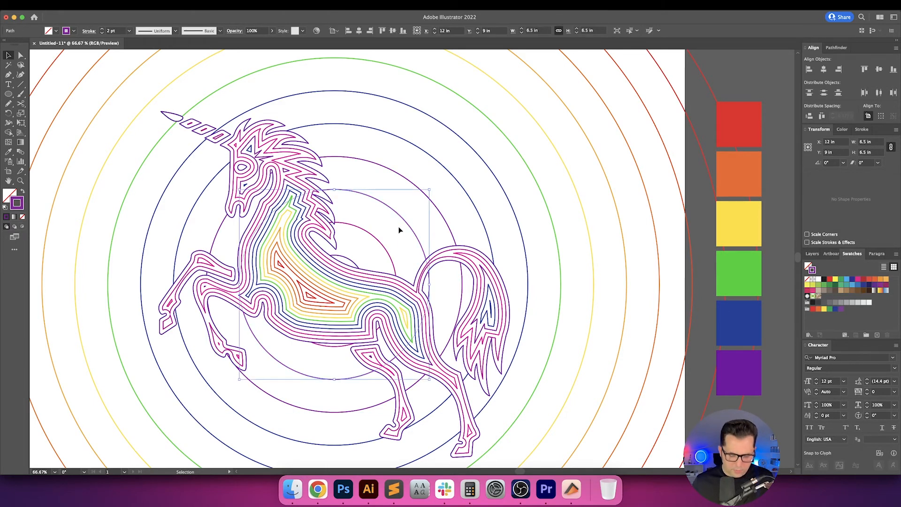
key("i")
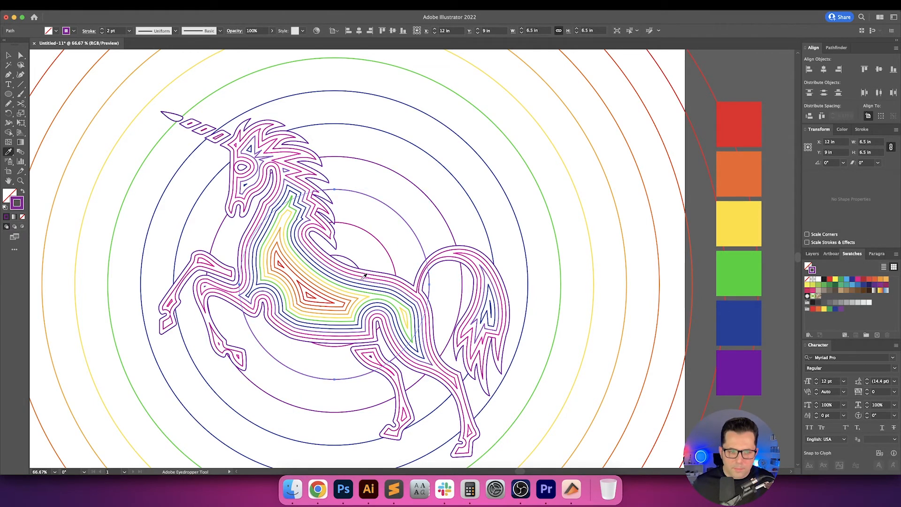
left_click(365, 276)
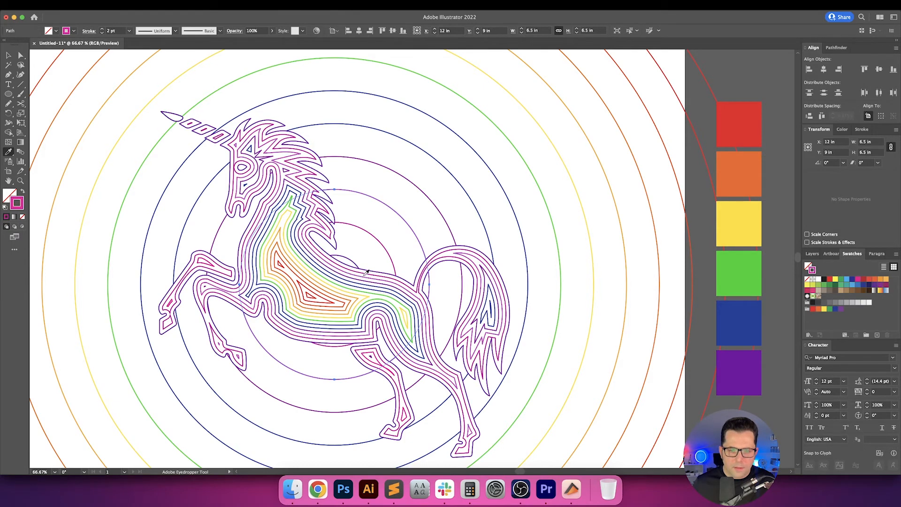
key("v")
left_click(393, 230)
Recolor the innermost 4.25 in and 2 in rings purple, matching the unicorn's outer line, and clear the selection.
left_click_drag(369, 249, 368, 247)
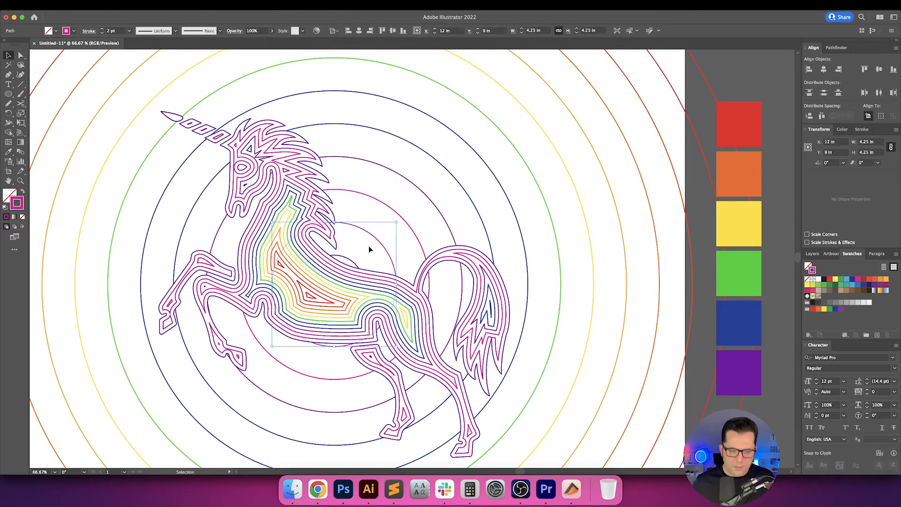
key("i")
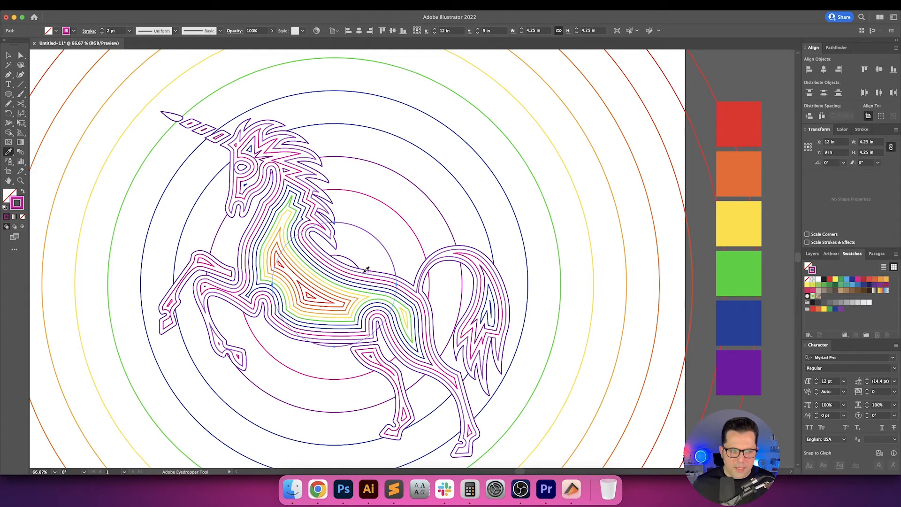
key("v")
left_click(354, 258)
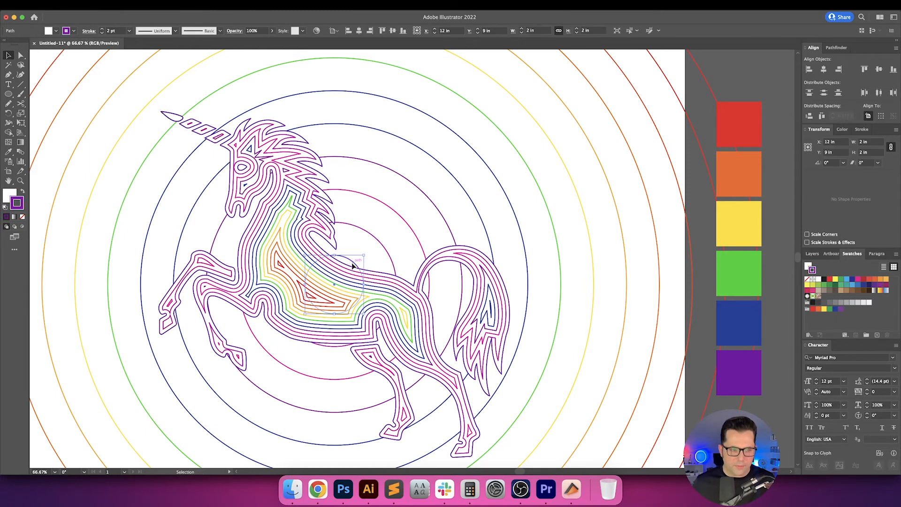
left_click(399, 232)
key("super+0")
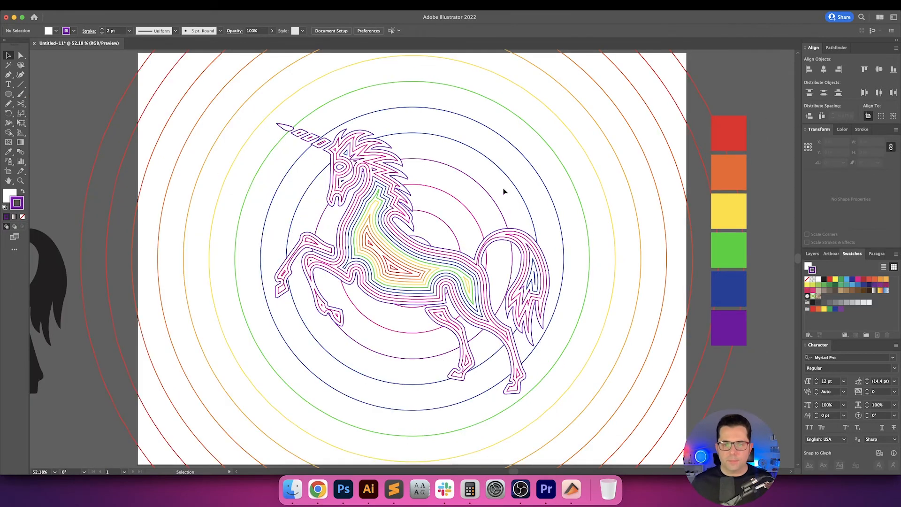
Move the unicorn group straight up within the rings to a Y position of about 7.97 in, and deselect it.
left_click_drag(502, 188, 486, 182)
mouse_move(472, 149)
left_mouse_down()
mouse_move(474, 237)
mouse_move(475, 165)
left_mouse_up()
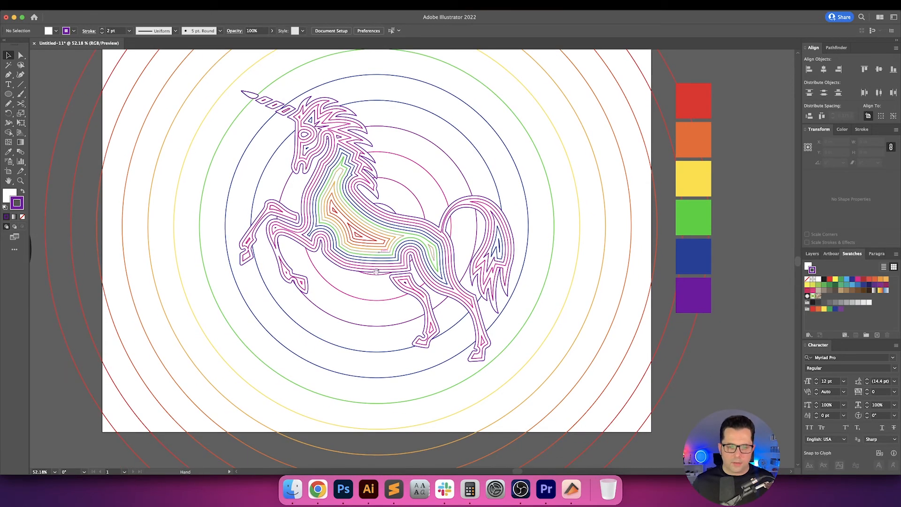
left_click_drag(377, 271, 378, 304)
left_click(370, 283)
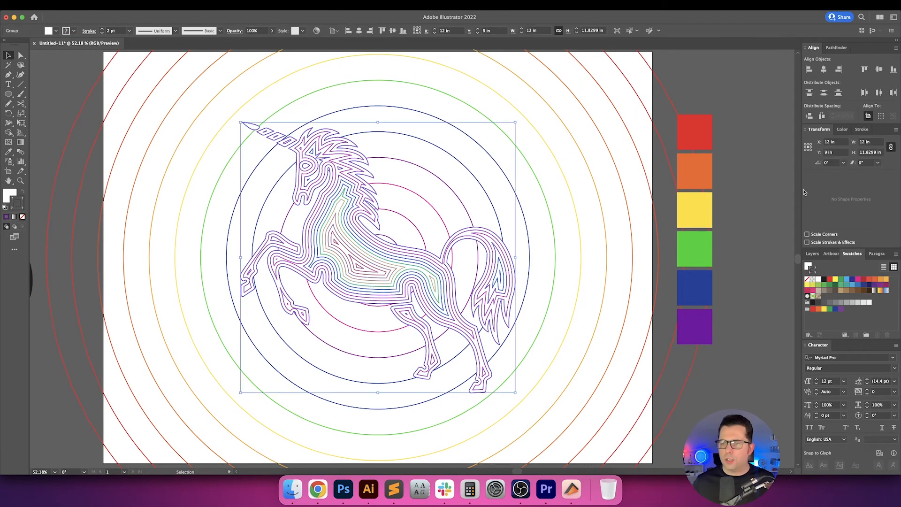
scroll(503, 201, "up", 2)
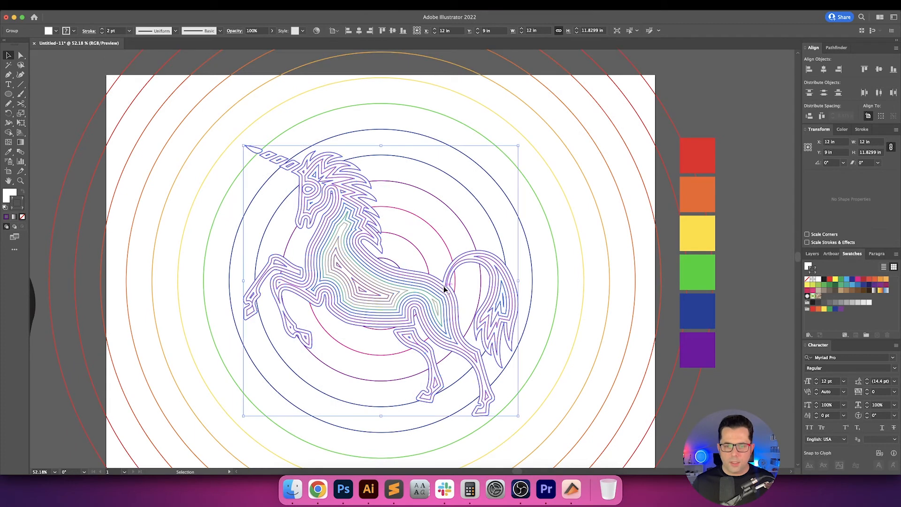
left_click_drag(444, 293, 445, 261)
scroll(363, 154, "down", 1)
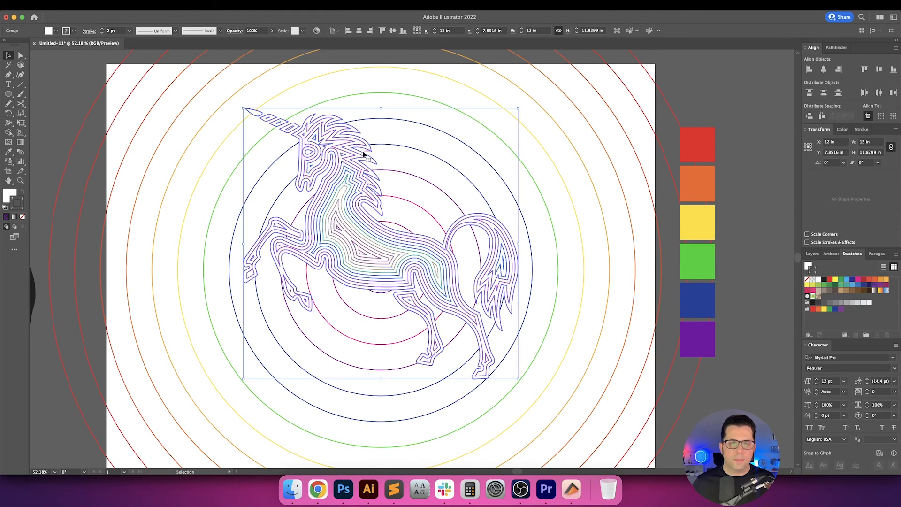
scroll(307, 156, "up", 2)
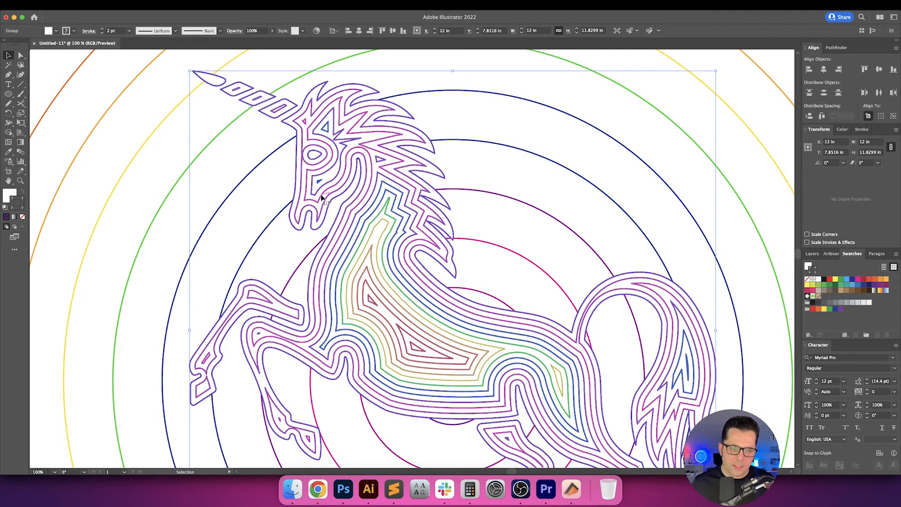
left_click_drag(323, 198, 322, 202)
key("super+0")
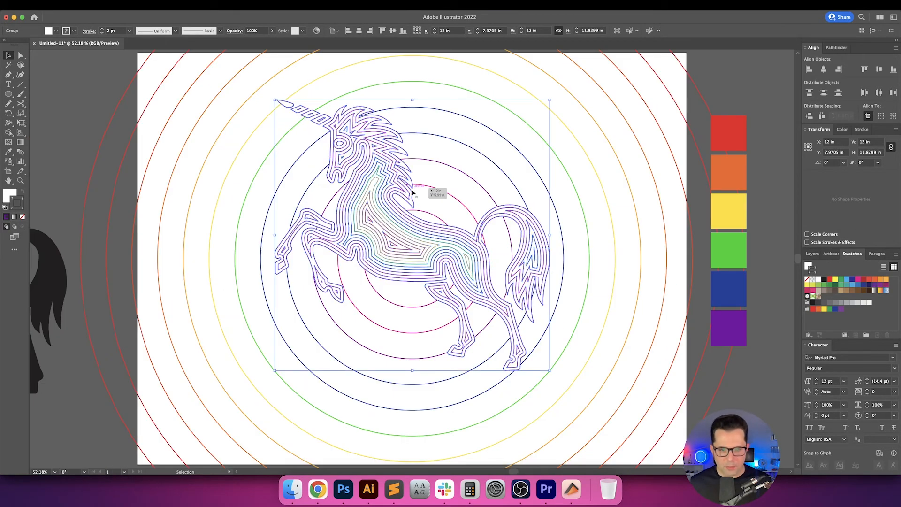
left_click(445, 213)
left_click_drag(445, 213, 427, 162)
key("t")
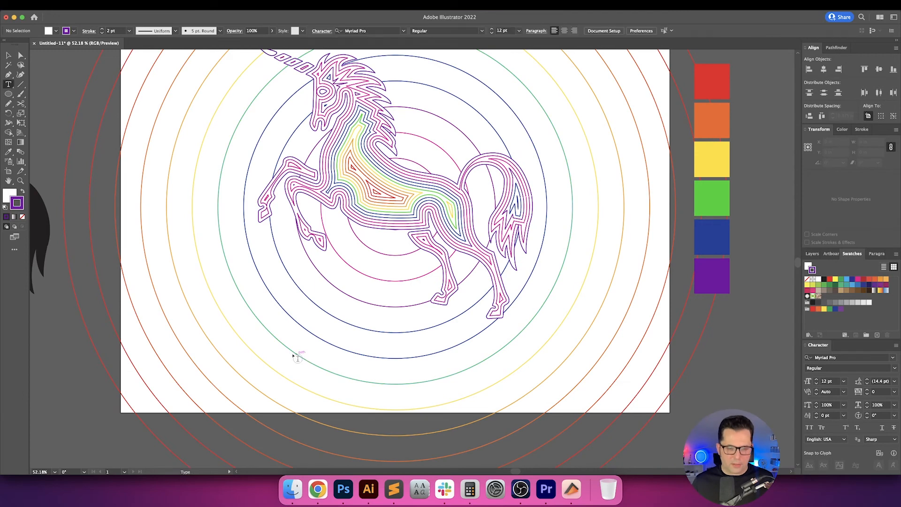
left_click(298, 357)
key("Escape")
key("Delete")
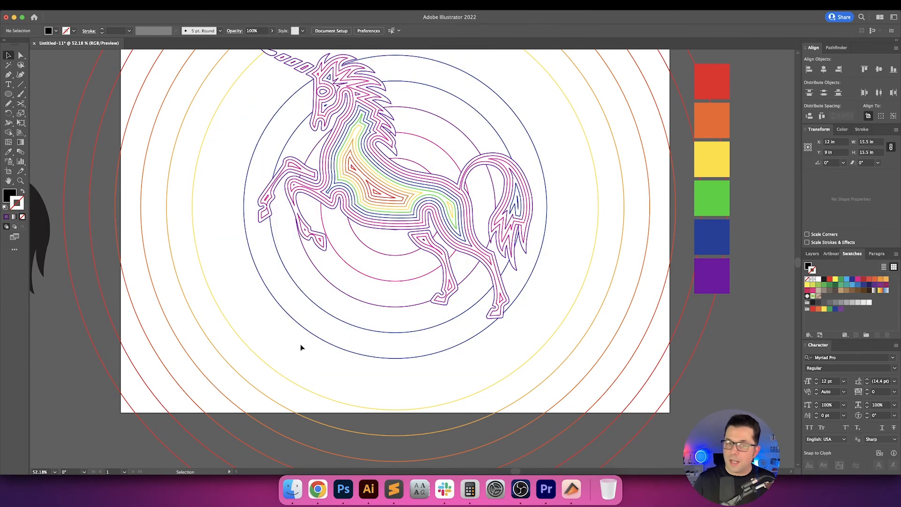
key("super+z")
key("super+z")
Add the text "100% UNICORN" below the unicorn and enlarge it proportionally to about 12.3 in wide.
key("t")
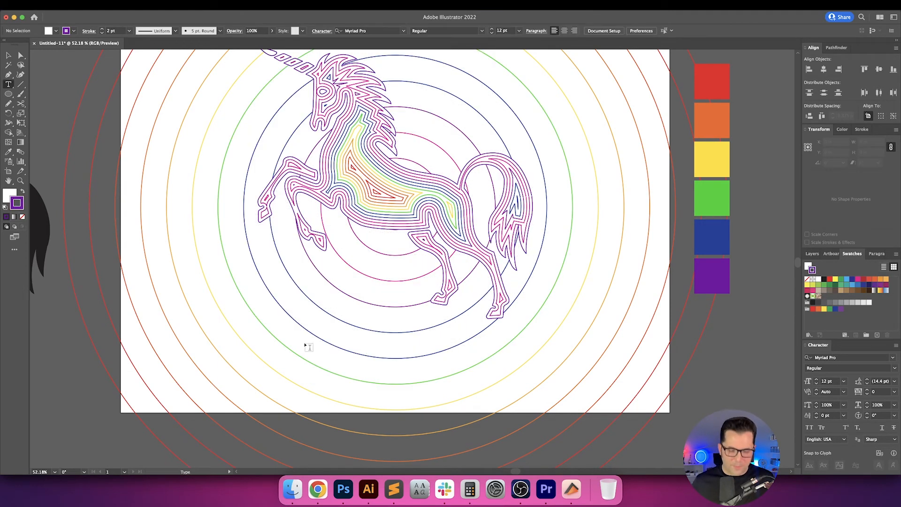
left_click(304, 346)
type("100% UNICORN")
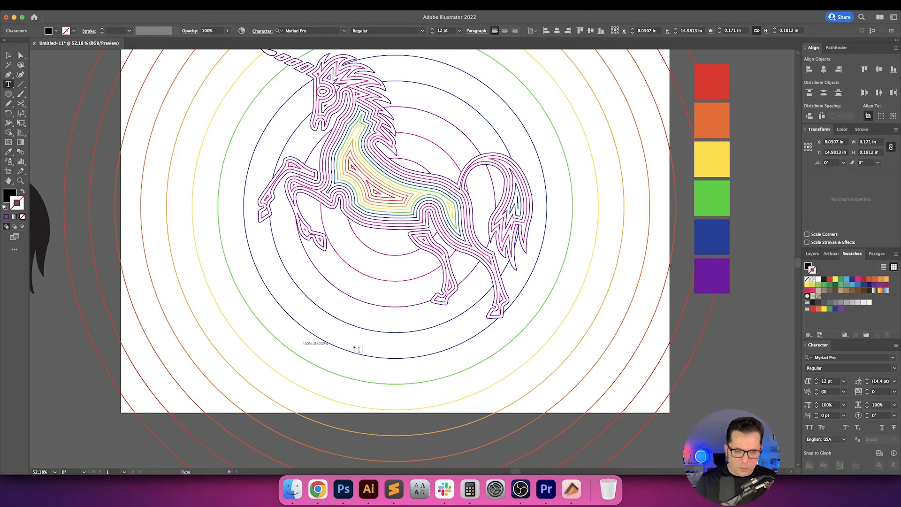
key("Escape")
left_click_drag(330, 346, 585, 388)
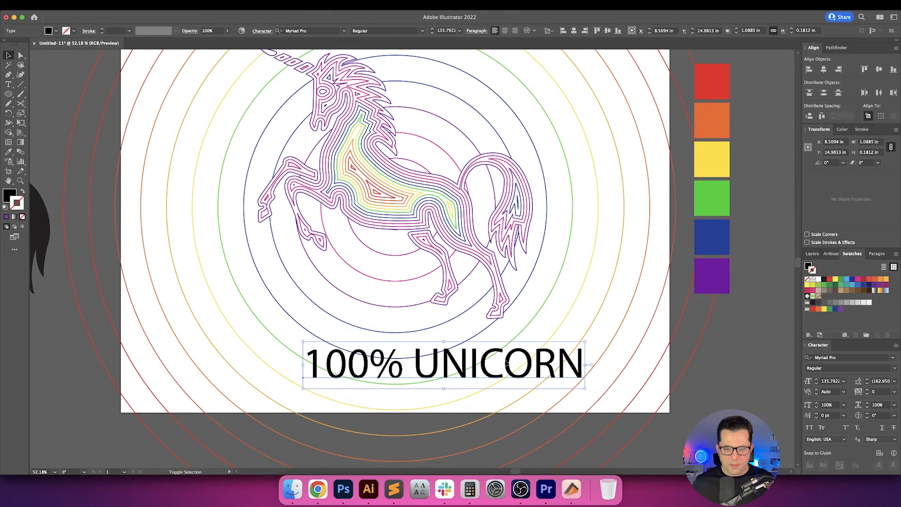
Search the fonts for Gotham and Montserrat, preview the Montserrat styles on the caption, and set its font to Montserrat Black.
left_click(306, 32)
type("GOTHAM")
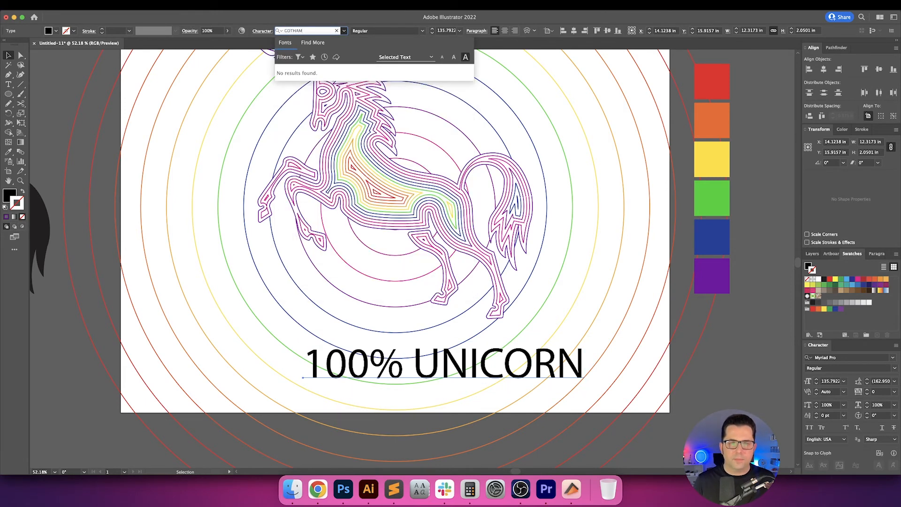
key("super+a")
type("MON")
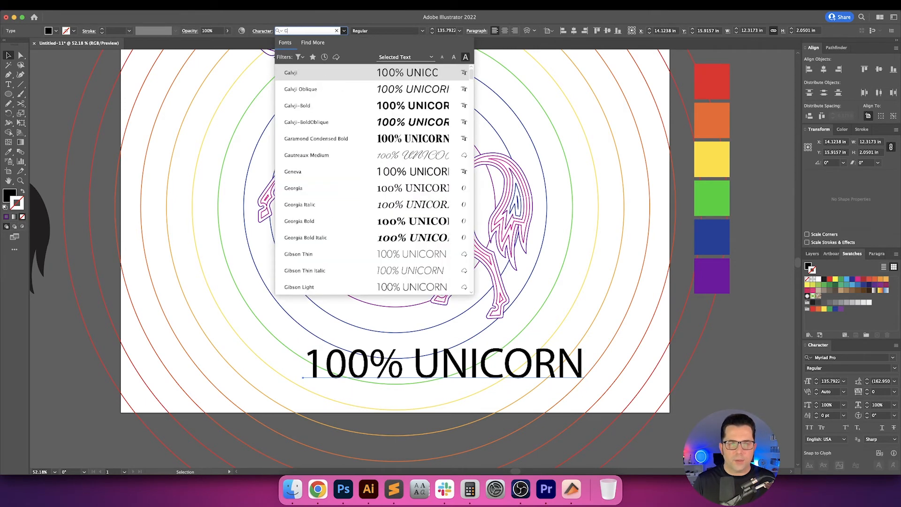
type("TSER")
key("Down")
key("Down")
key("Down")
key("Down")
key("Down")
key("Down")
key("Down")
key("Down")
key("Down")
key("Down")
key("Down")
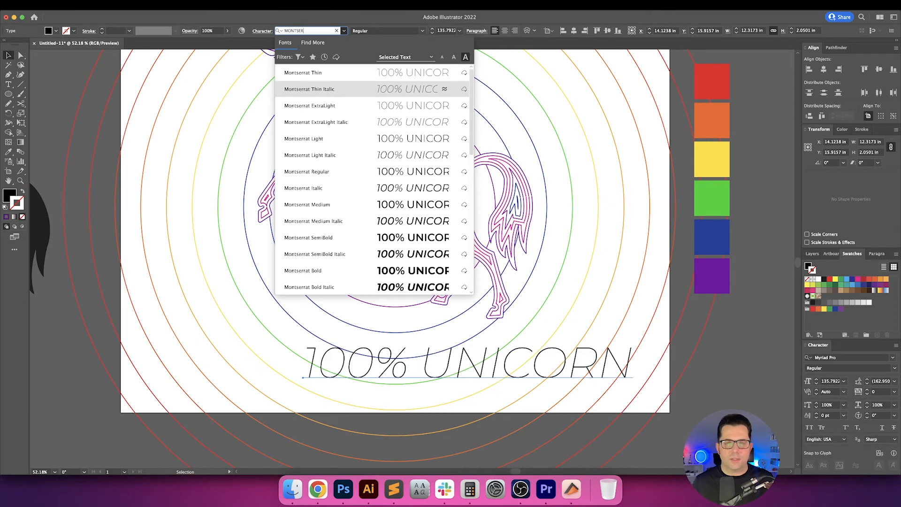
key("Down")
key("Down")
key("Down")
key("Down")
key("Down")
key("Down")
key("Down")
key("Down")
key("Down")
key("Down")
key("Down")
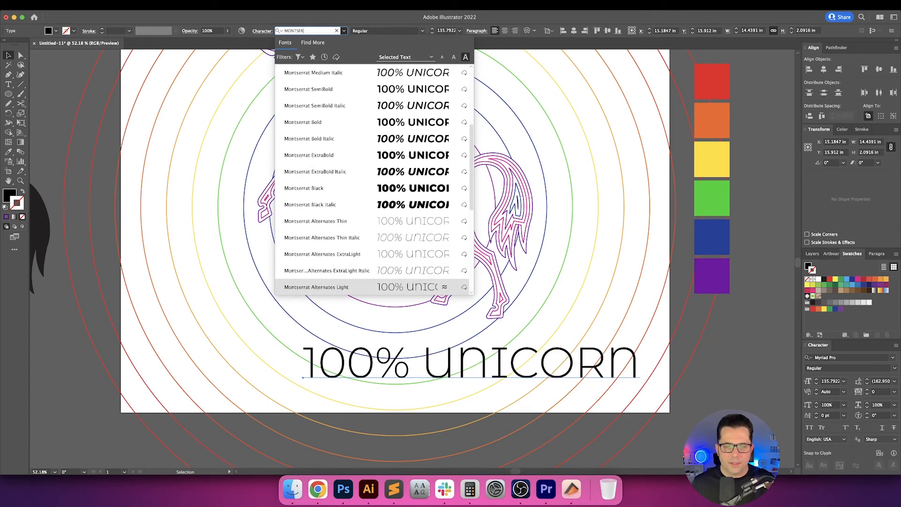
key("Up")
key("Up")
key("Up")
key("Up")
key("Up")
key("Up")
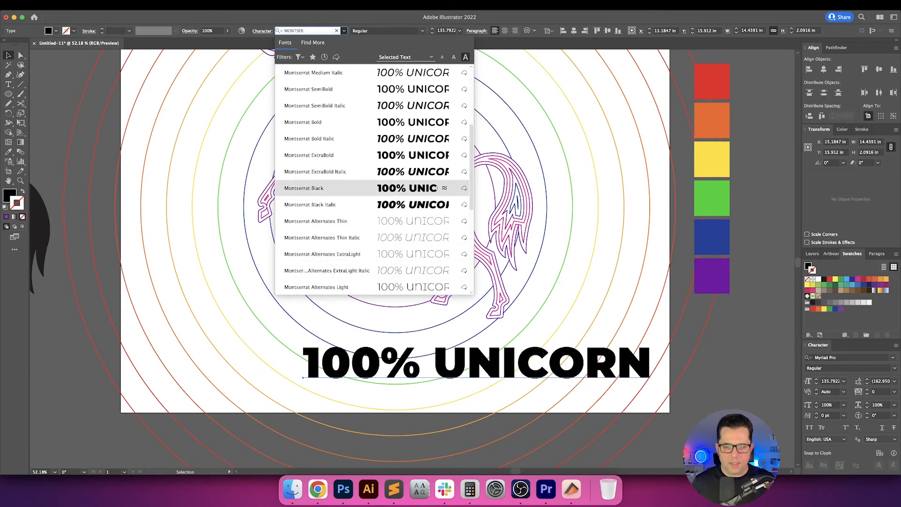
key("Return")
Set the caption's kerning to Optical and convert the text to outlines.
left_click(845, 392)
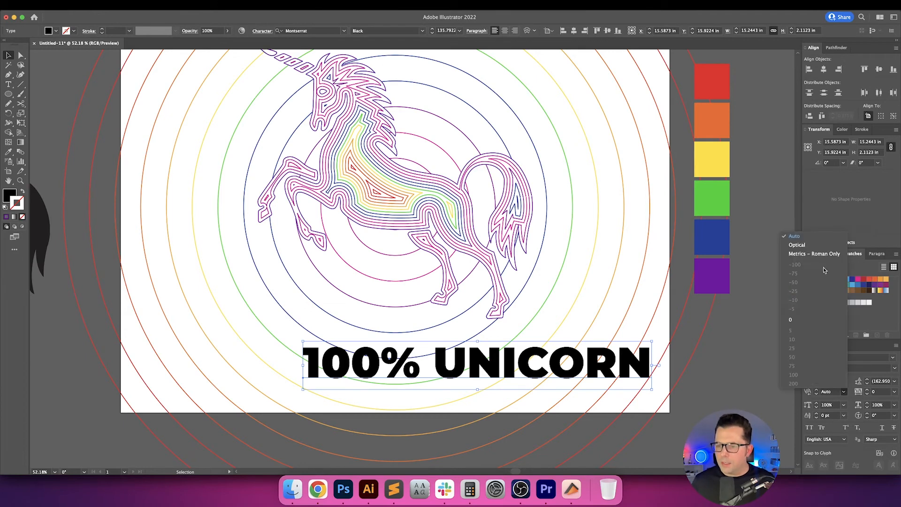
left_click(817, 245)
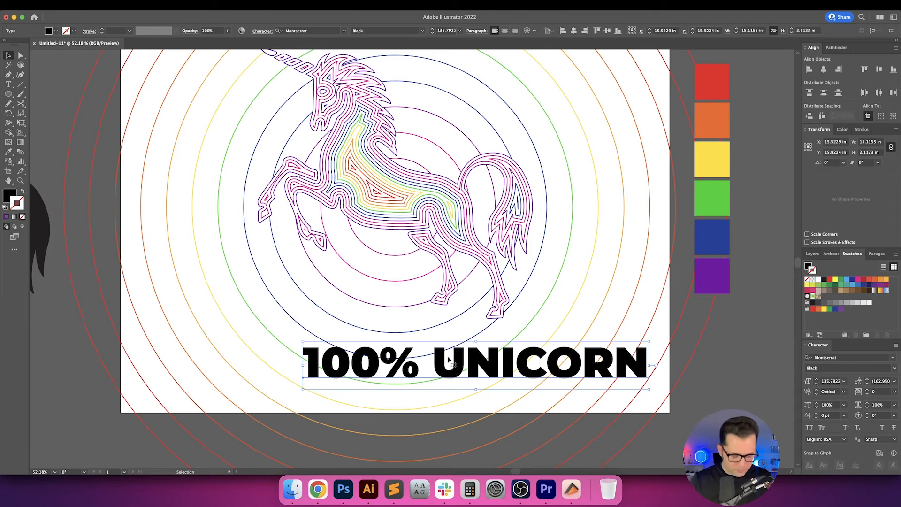
key("super+shift+o")
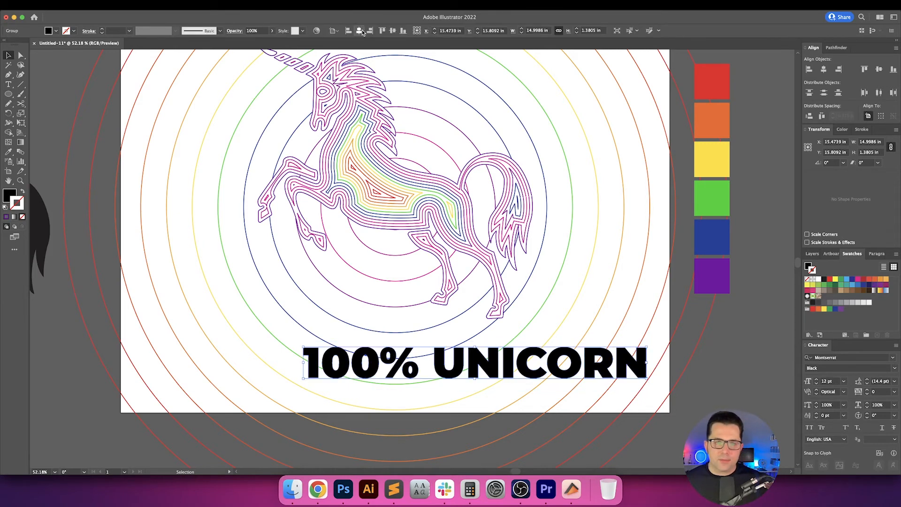
Center the caption horizontally on the artboard, align it to the bottom edge, and move it straight up 1.5 in.
left_click(358, 31)
left_click(402, 31)
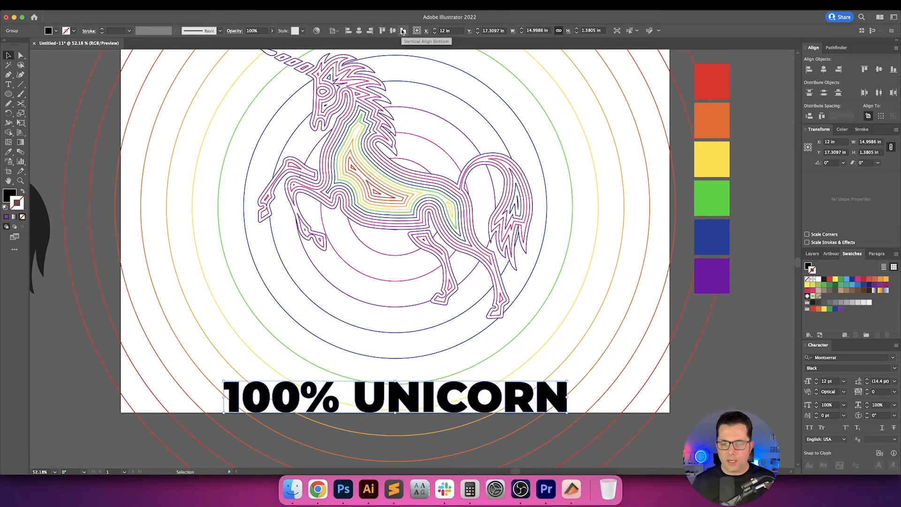
key("Return")
type("0")
key("Tab")
type("-2")
key("Tab")
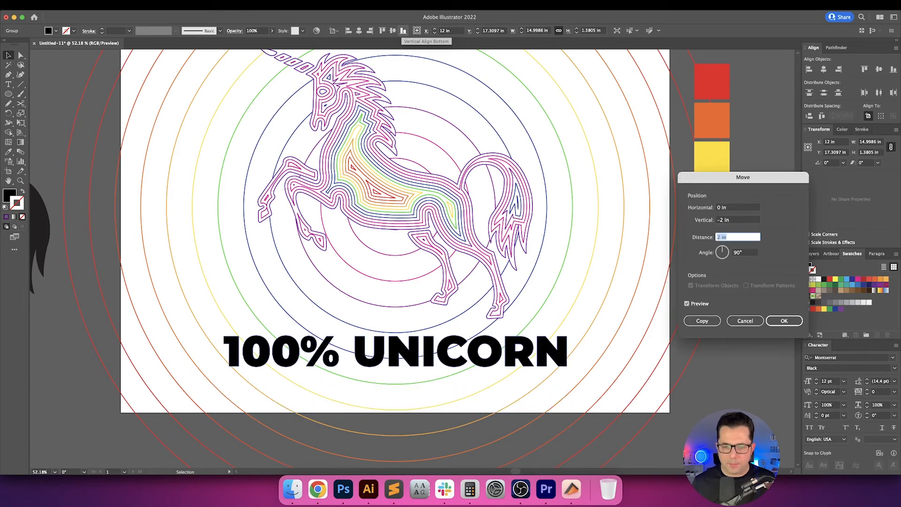
key("shift+Tab")
key("Down")
key("Down")
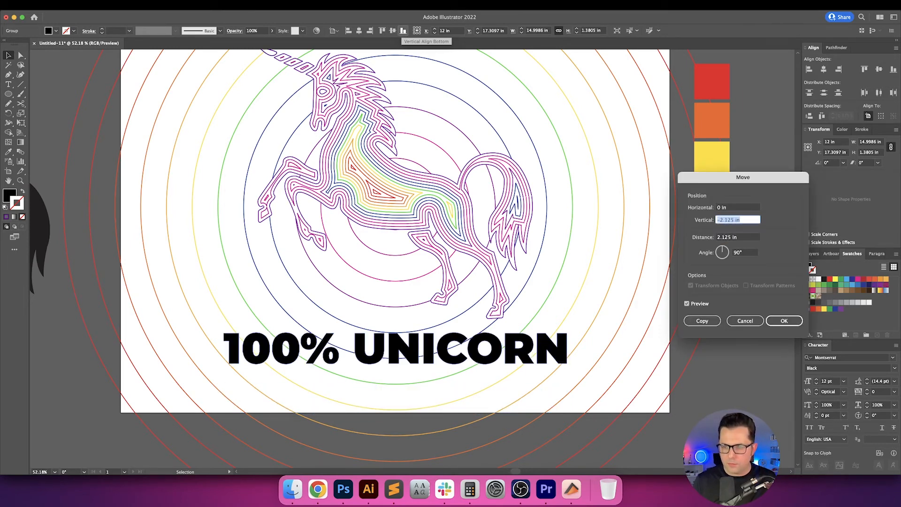
key("Up")
key("Up")
key("Up")
key("Up")
key("Up")
key("Up")
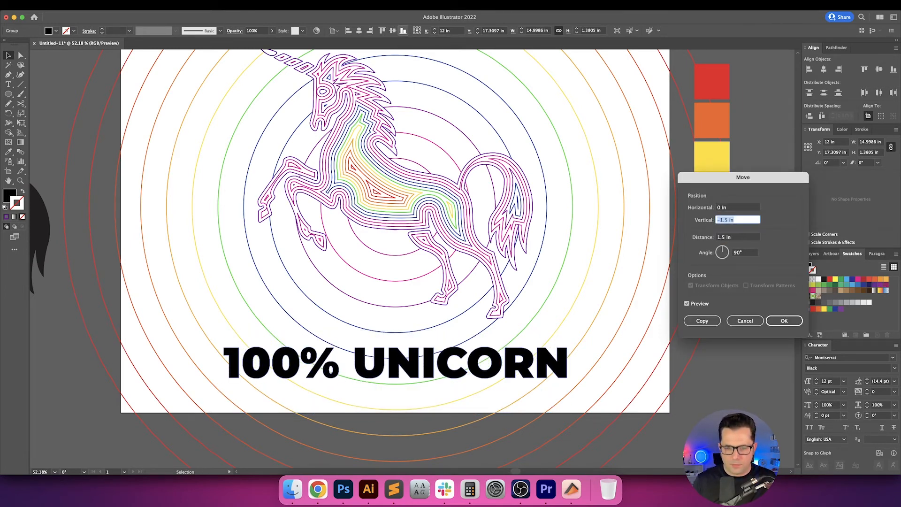
key("Return")
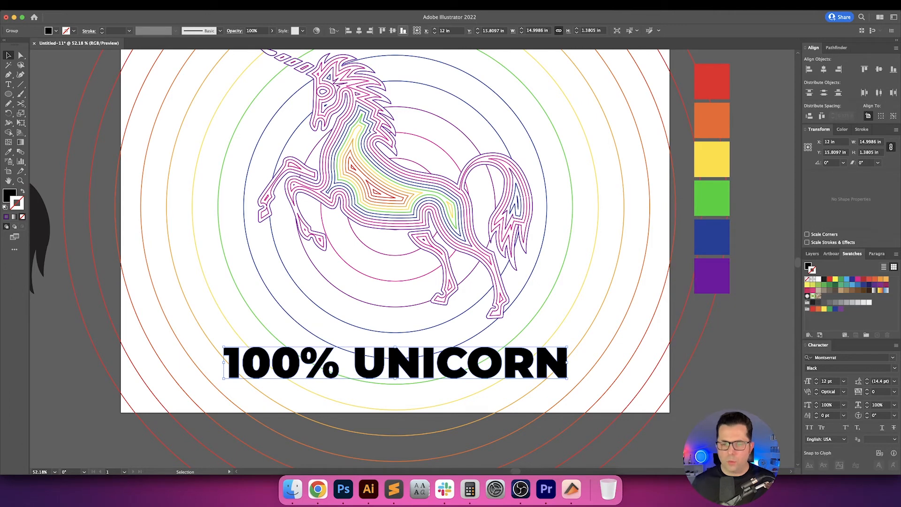
Scale the caption proportionally from its bottom center, trying several widths and settling on 18 in.
left_click(809, 150)
left_click(865, 142)
type("14")
key("Return")
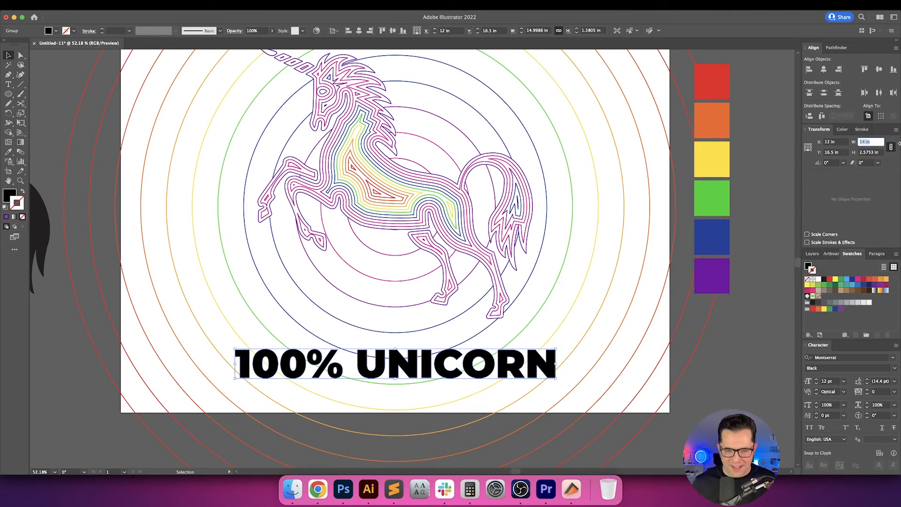
key("Up")
key("Up")
key("Up")
key("Up")
key("Up")
key("Up")
key("Up")
key("Up")
key("Up")
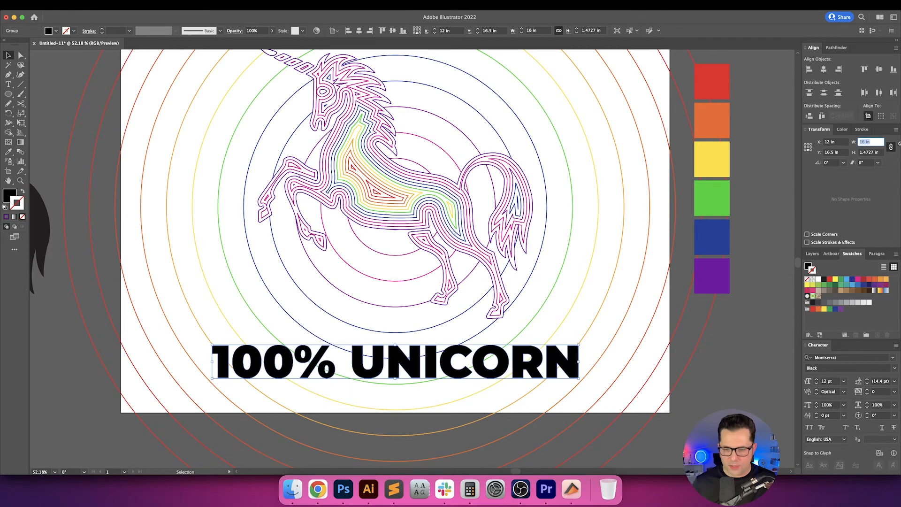
key("Down")
key("Down")
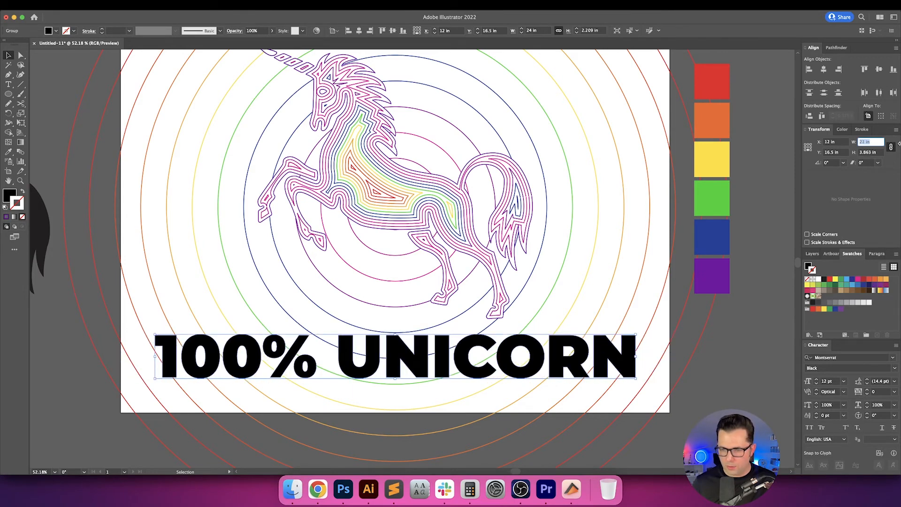
key("Down")
key("Down")
key("Down")
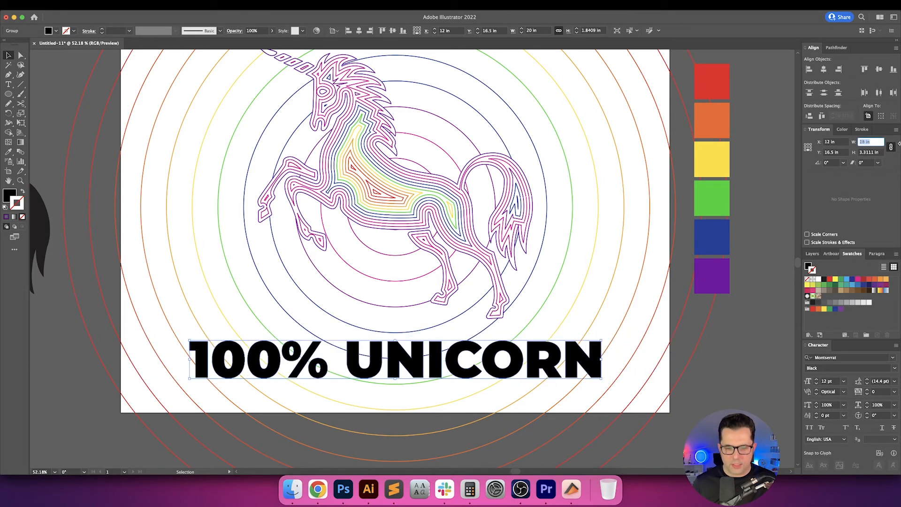
key("Return")
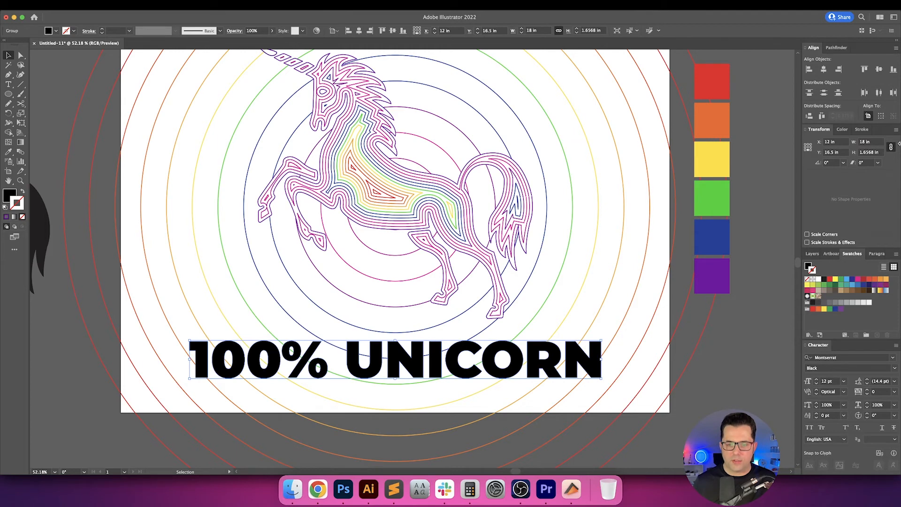
Swap the caption's fill and stroke, sample the white artboard background onto it with the Eyedropper, and deselect it.
left_click(783, 338)
left_click_drag(761, 357, 751, 346)
left_click(547, 349)
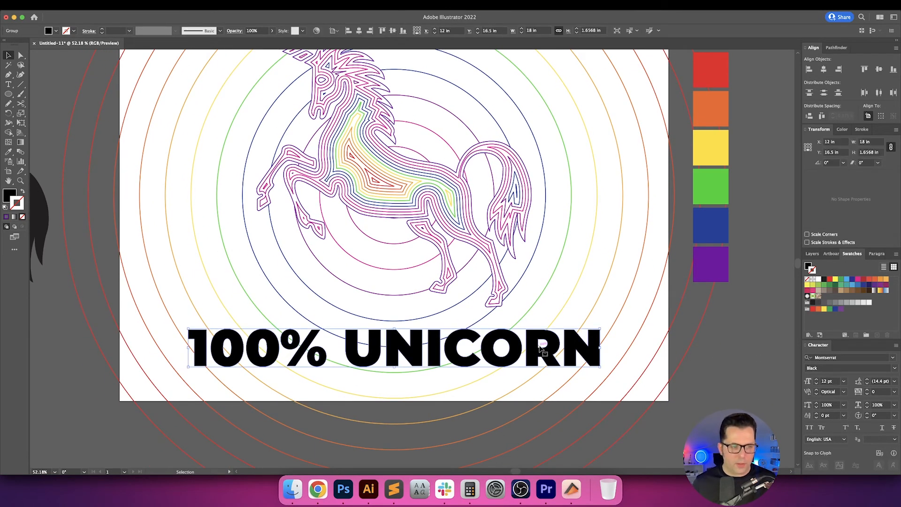
key("shift+x")
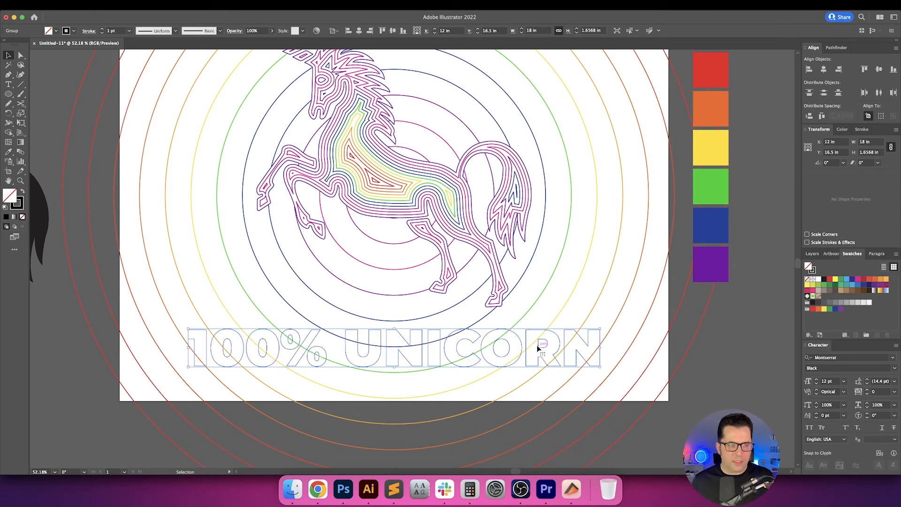
key("i")
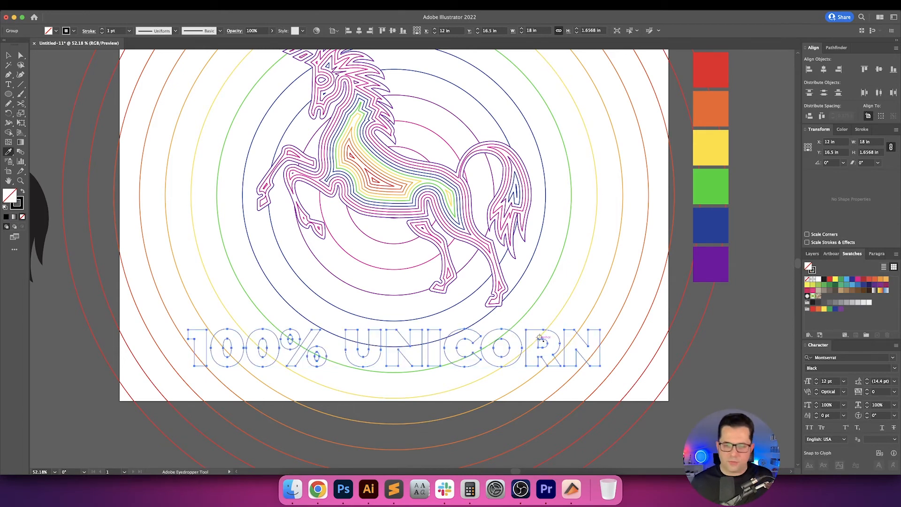
left_click(552, 304, "shift")
key("v")
left_click(703, 349)
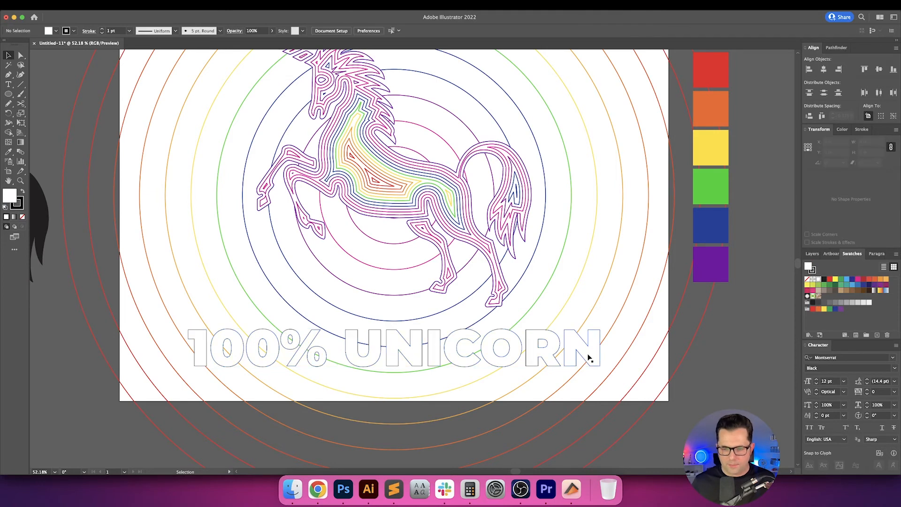
Select the outlined caption and fill it with the white-to-black linear gradient.
left_click_drag(552, 335, 553, 299)
left_click(463, 308)
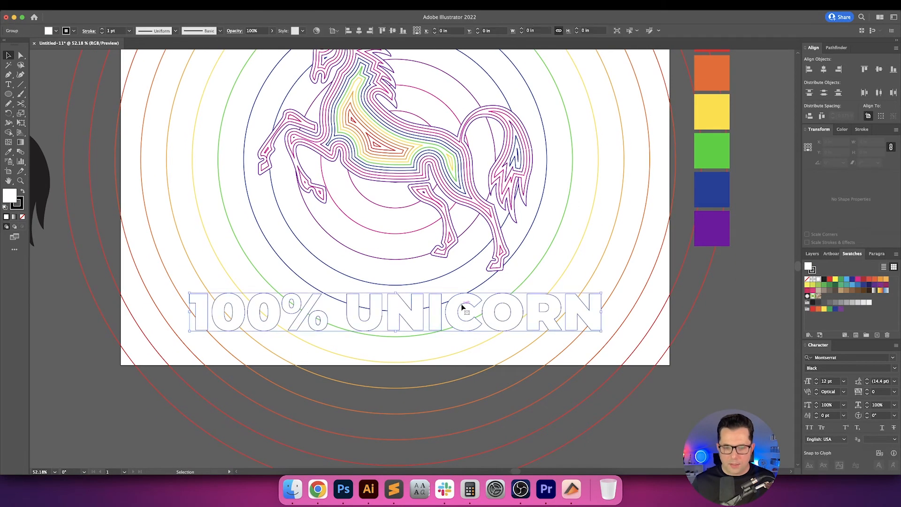
left_click(203, 5)
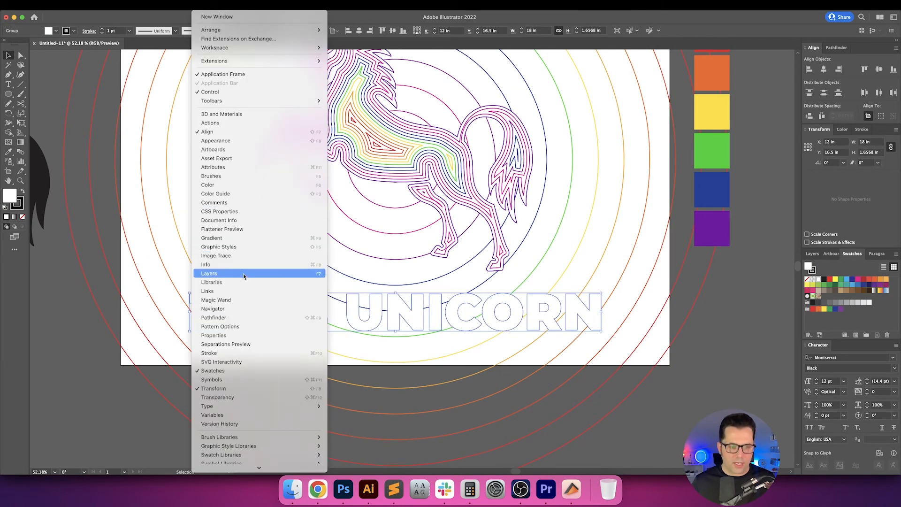
left_click(248, 240)
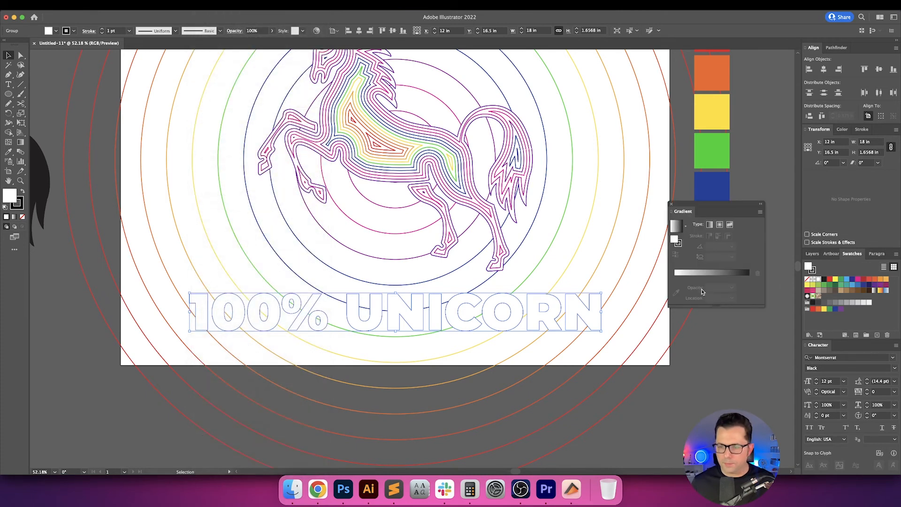
left_click(676, 278)
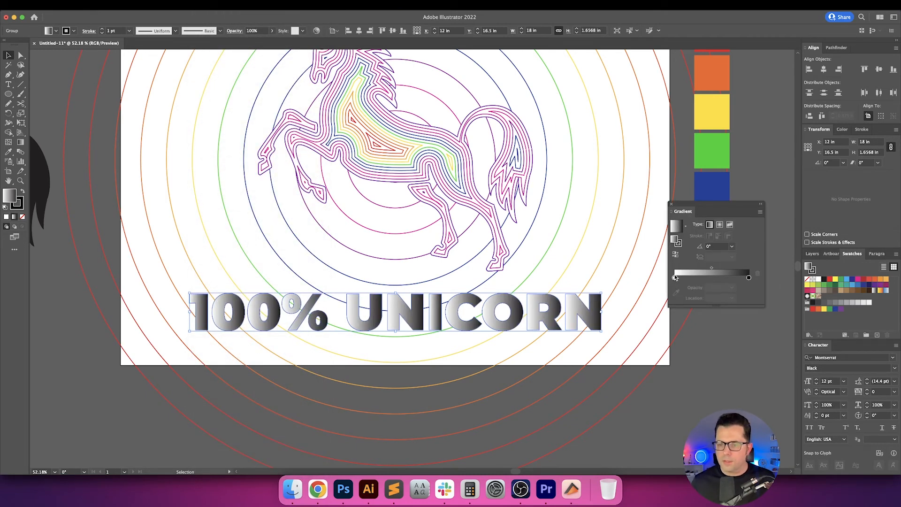
Recolor the gradient's starting stop with the red sampled from the red palette square.
left_click(675, 278)
left_click(675, 293)
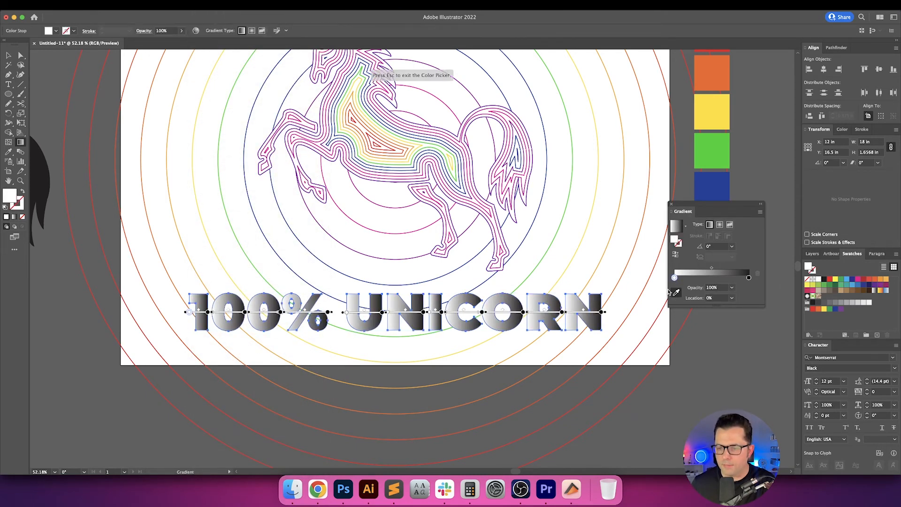
scroll(639, 250, "up", 4)
scroll(620, 252, "right", 4)
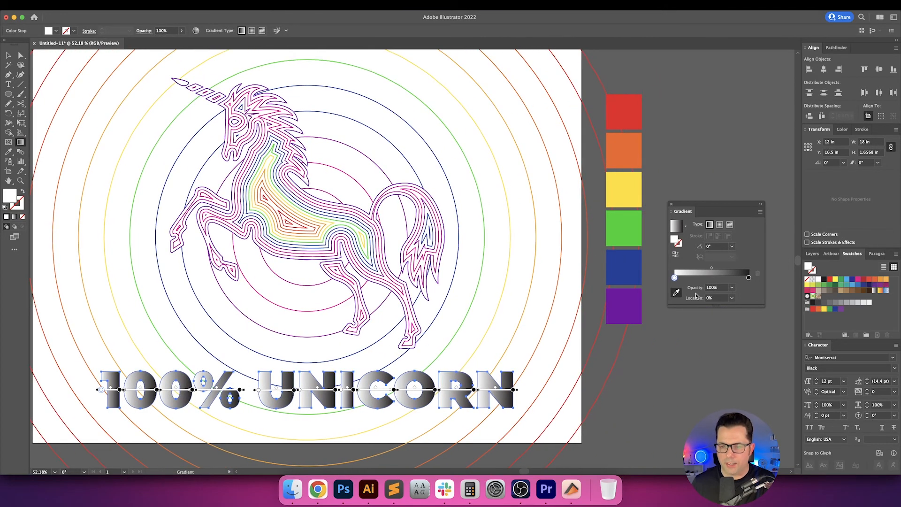
left_click(626, 108)
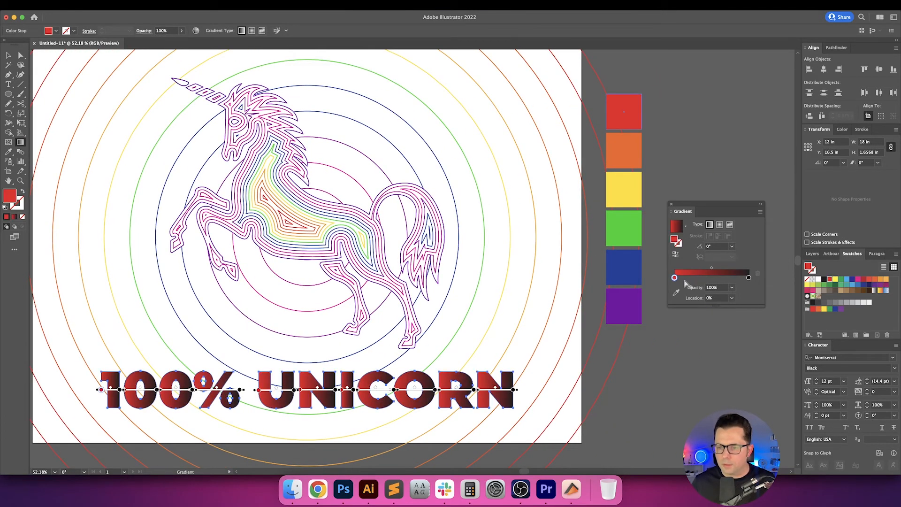
Add four intermediate color stops to the caption's gradient and spread them out, placing the third added stop at about 57%.
left_click(687, 278)
left_click(704, 279)
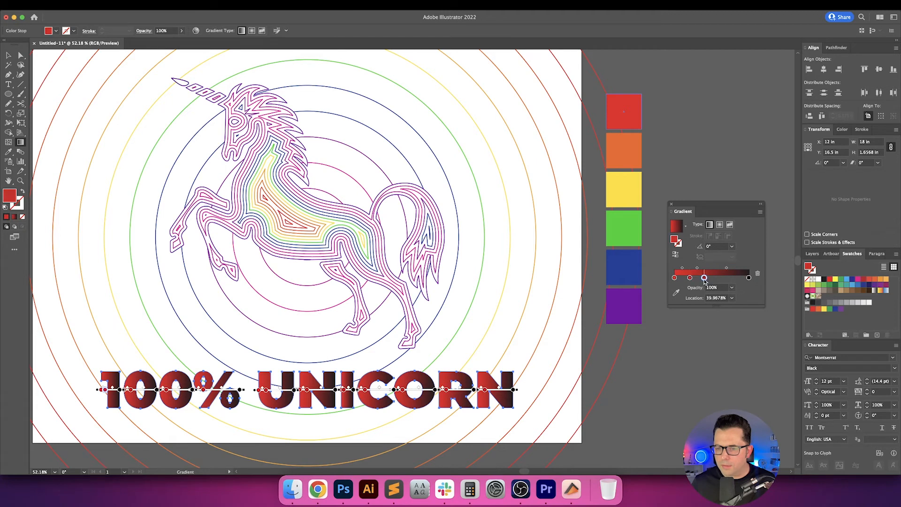
left_click(712, 278)
left_click(723, 278)
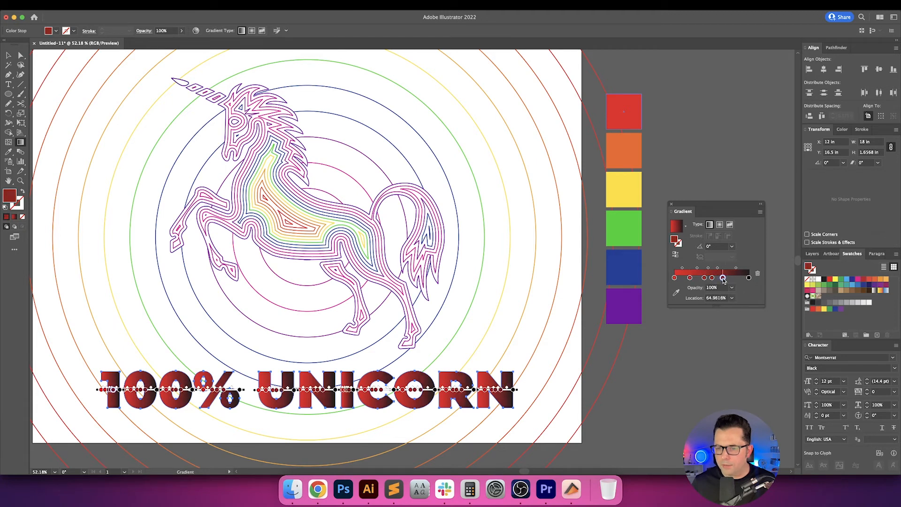
mouse_move(723, 278)
left_mouse_down()
mouse_move(736, 278)
mouse_move(717, 278)
left_mouse_up()
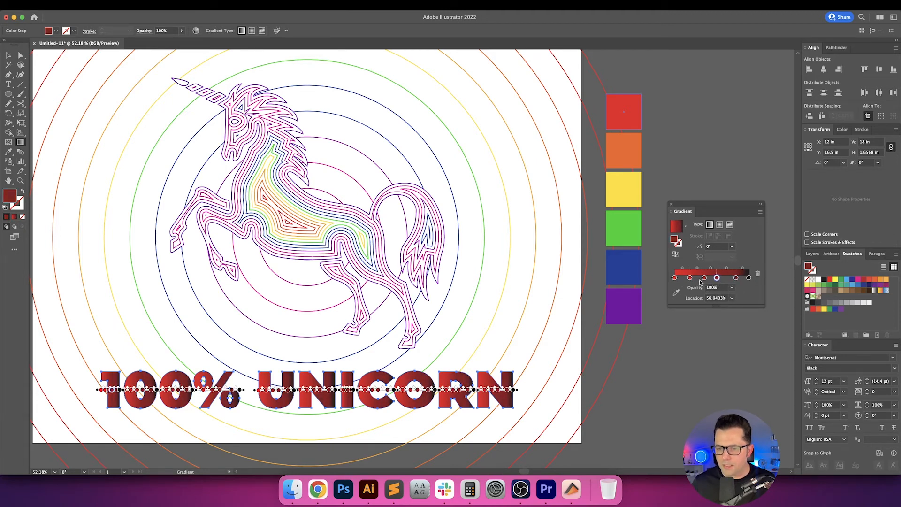
Set the location of the first intermediate color stop in the caption's gradient to 20%.
left_click(690, 278)
double_click(716, 298)
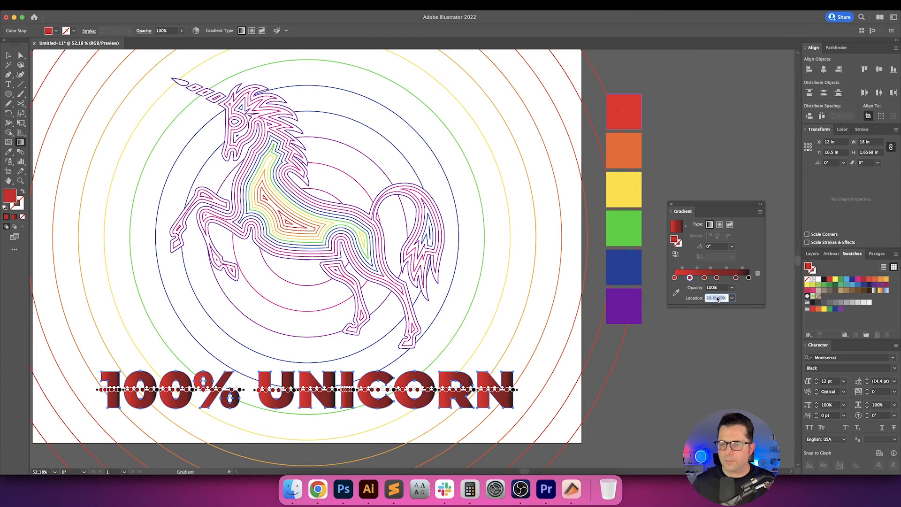
type("16")
key("Return")
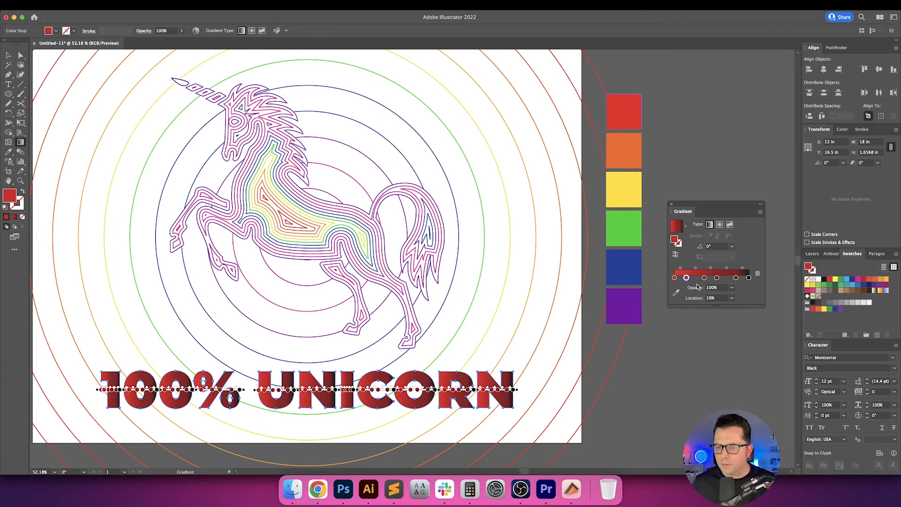
double_click(716, 298)
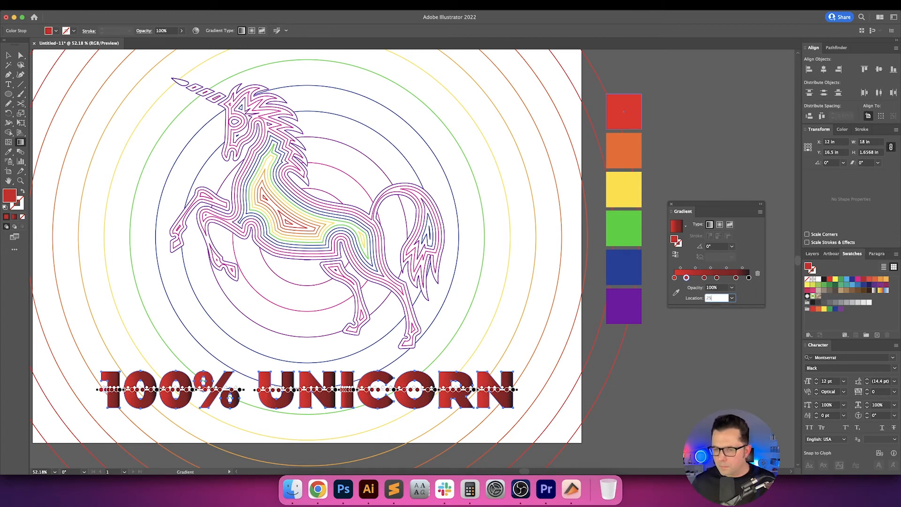
key("Return")
double_click(716, 299)
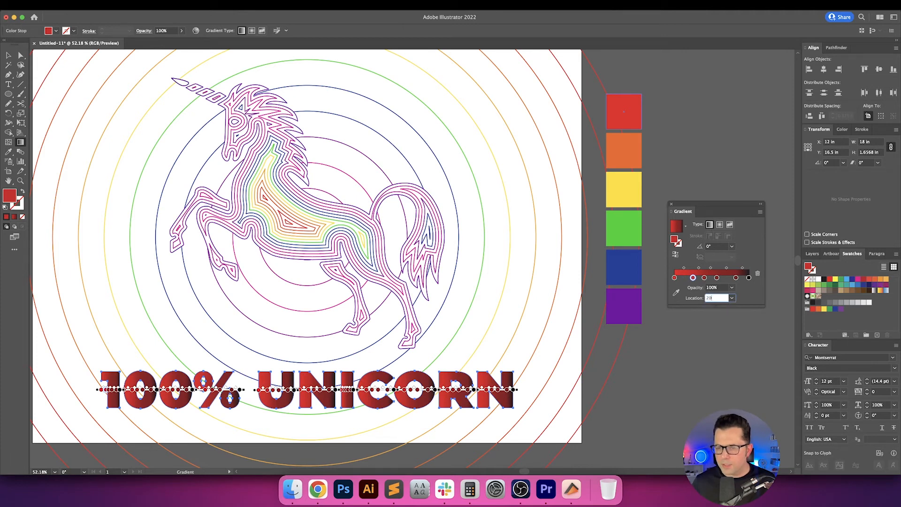
key("Return")
Set the locations of the second, third and fourth intermediate gradient stops to 40%, 60% and 80%.
left_click(705, 278)
left_click(720, 299)
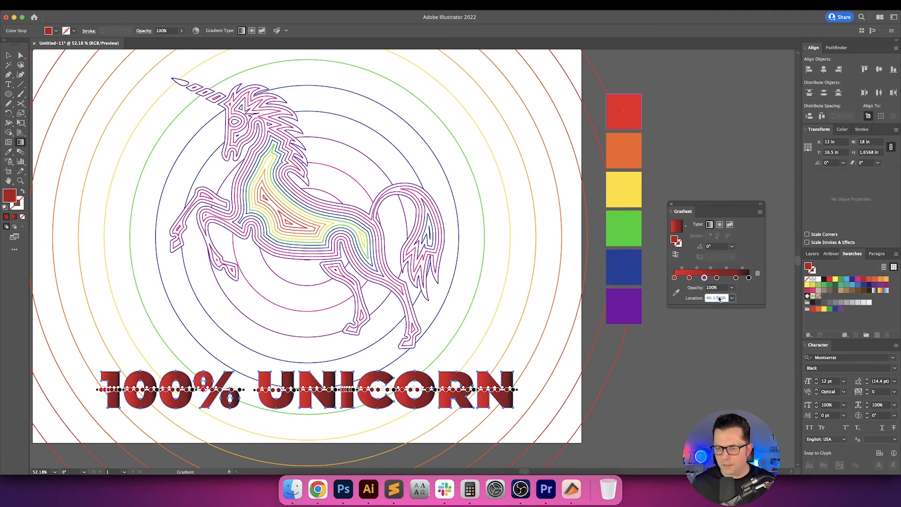
left_click(717, 278)
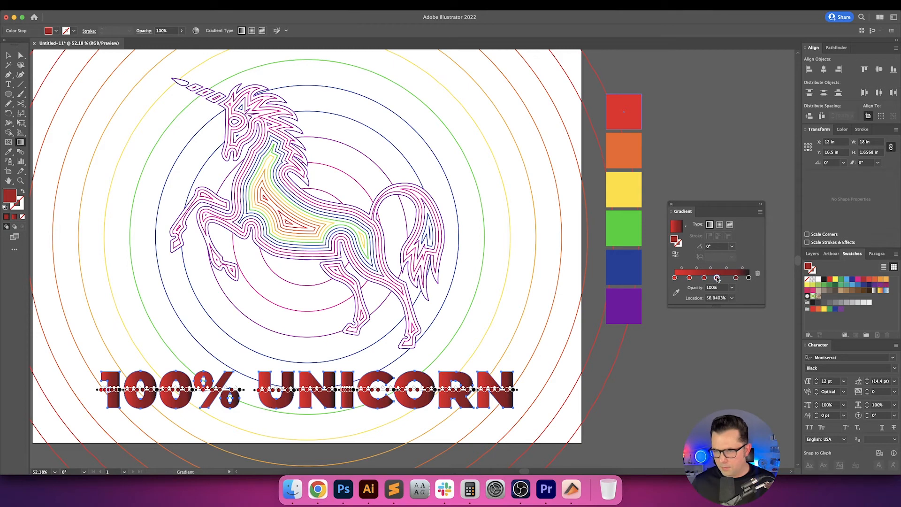
double_click(721, 298)
type("60")
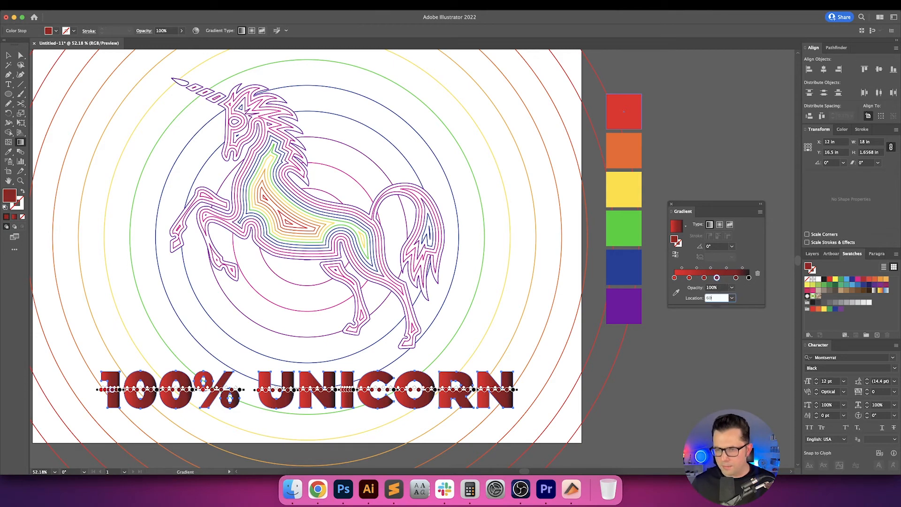
key("Return")
left_click(737, 278)
double_click(719, 298)
type("80")
key("Return")
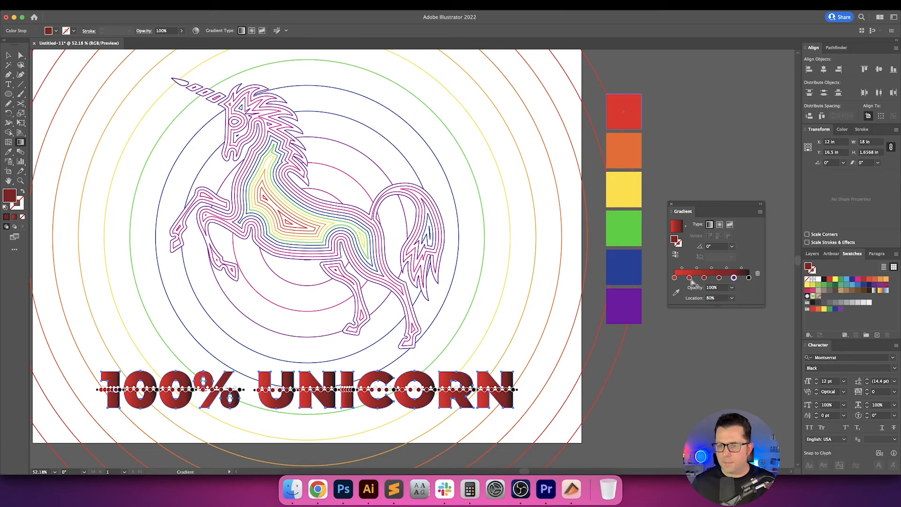
Recolor the gradient's 20% stop with the palette's orange and the 40% stop with its yellow.
left_click(676, 292)
left_click(619, 162)
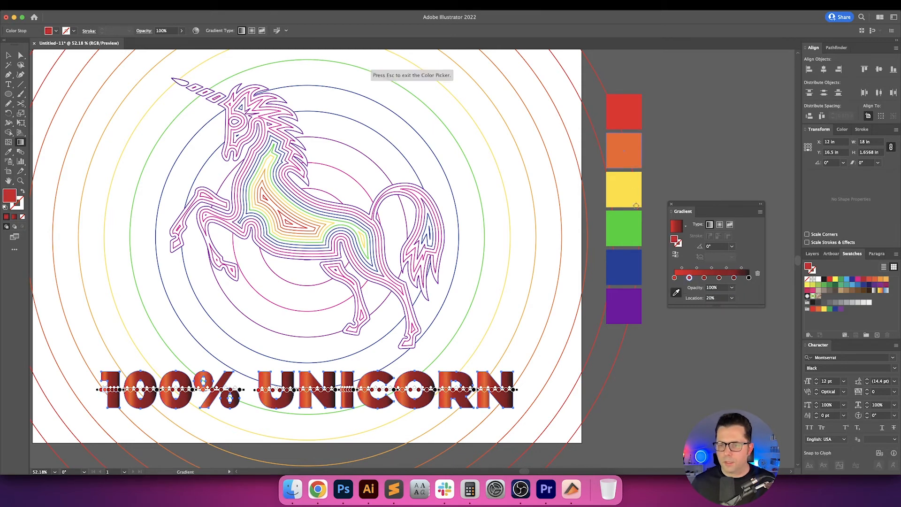
left_click(705, 278)
left_click(676, 292)
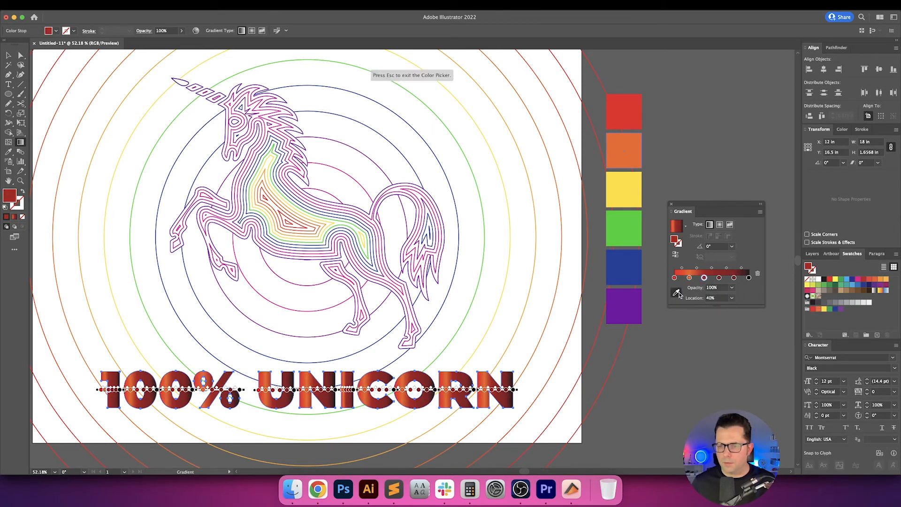
left_click(628, 190)
Recolor the gradient's 60% stop with the green sampled from the palette and the 80% stop with the blue.
left_click(719, 278)
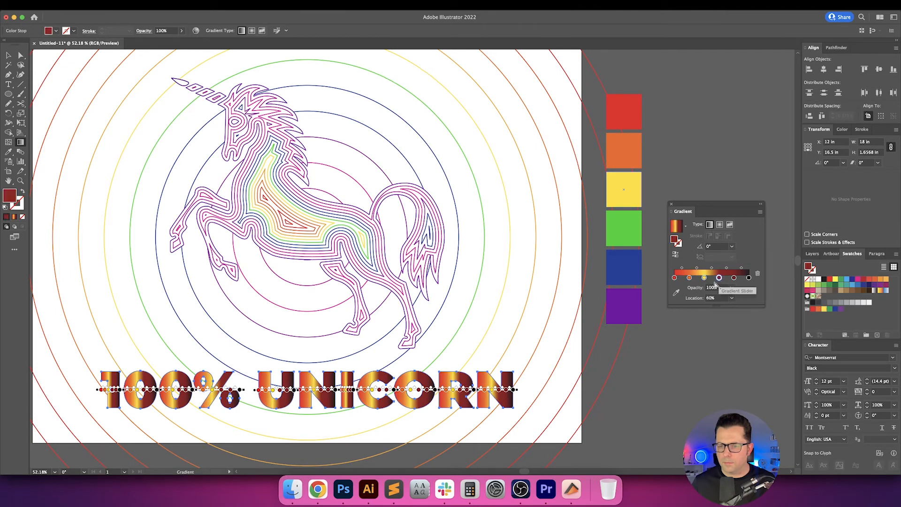
left_click(677, 292)
left_click(624, 228)
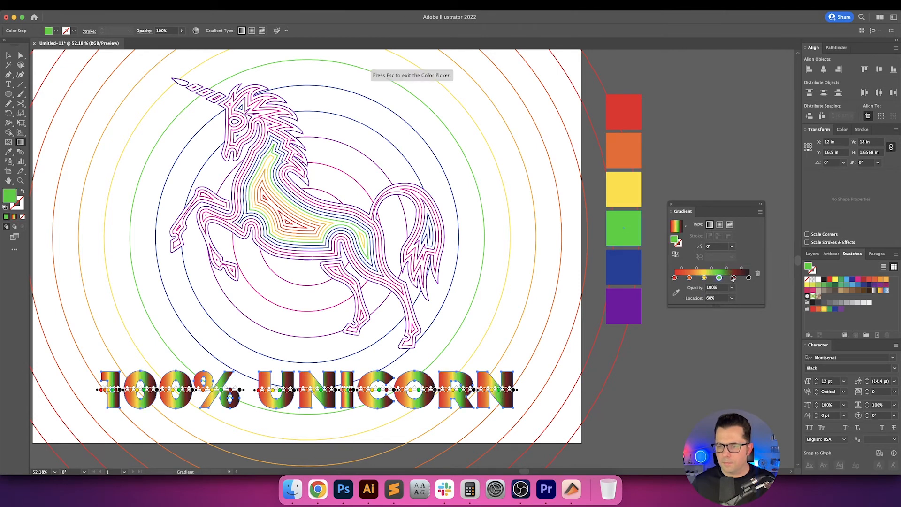
left_click_drag(733, 278, 731, 291)
key("Escape")
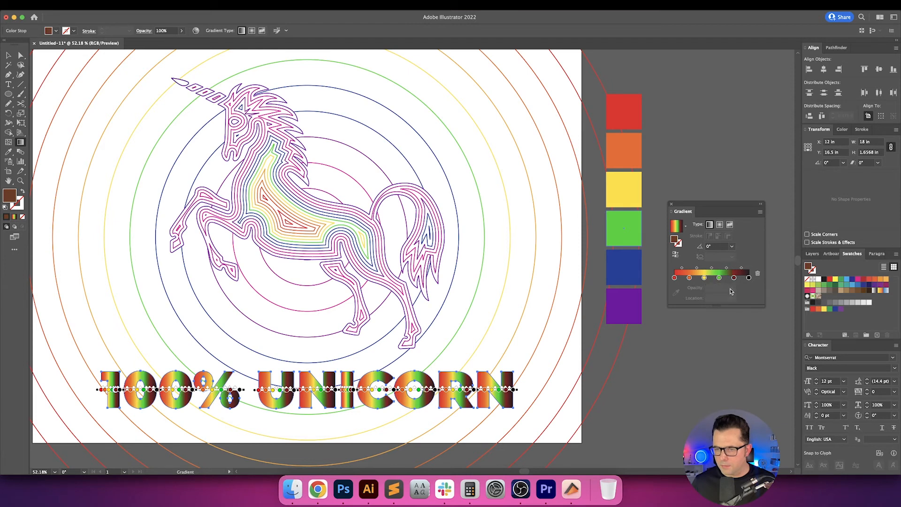
left_click(734, 278)
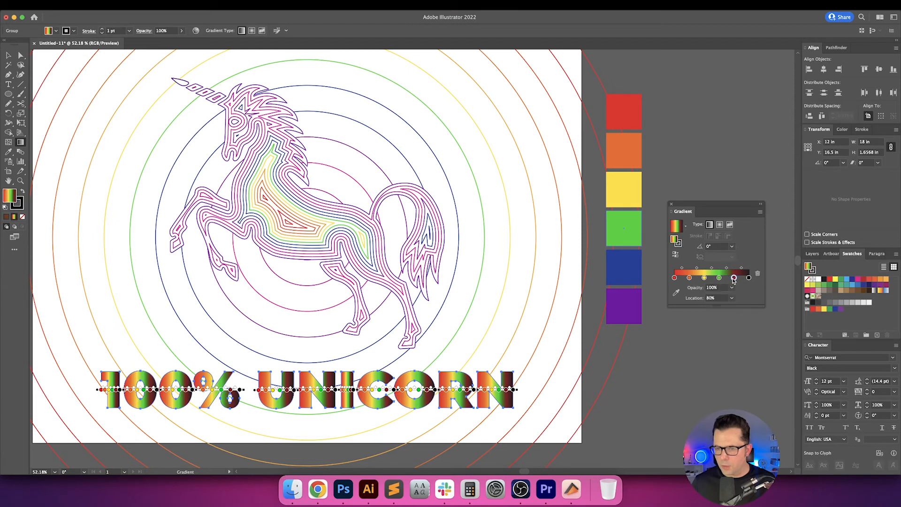
left_click(676, 293)
left_click(624, 267)
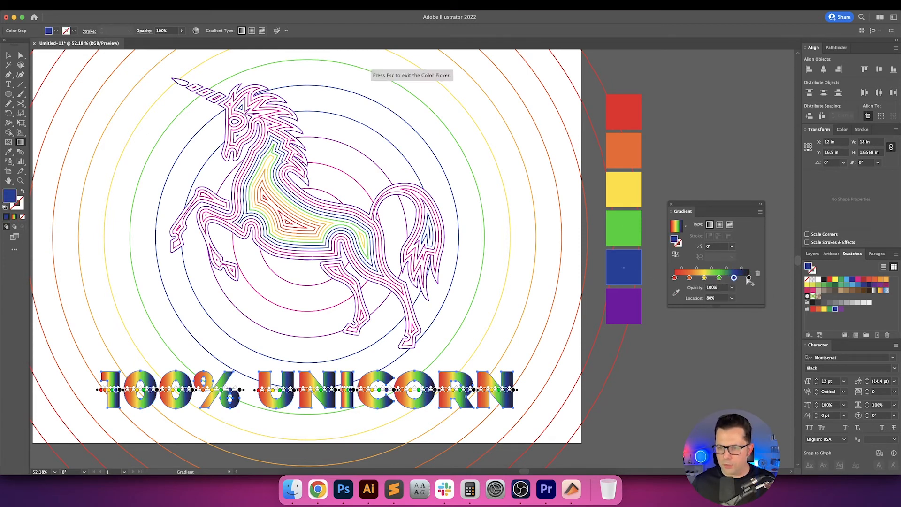
key("Escape")
Recolor the gradient's black end stop with the purple sampled from the purple palette square.
left_click(749, 277)
left_click(677, 292)
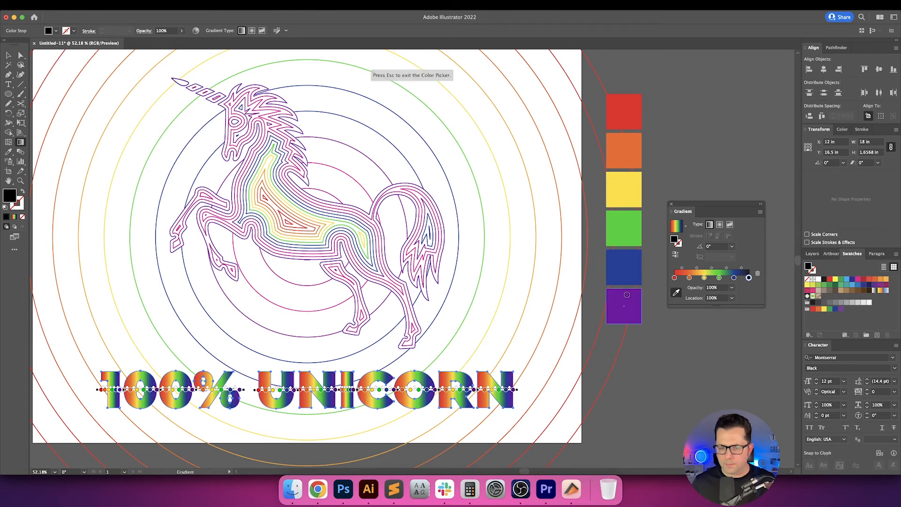
left_click(624, 306)
key("Escape")
Set the caption gradient's angle to 135° and reverse the gradient's color order.
left_click(714, 248)
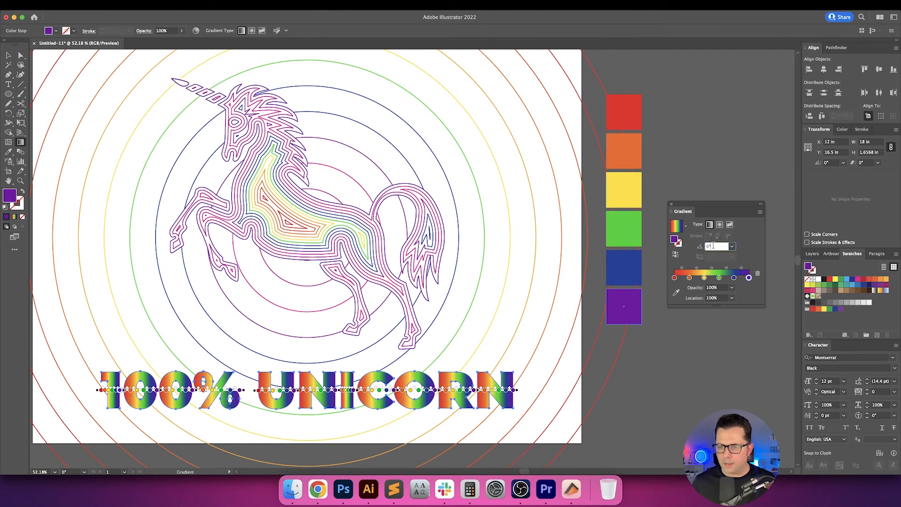
type("135")
key("Return")
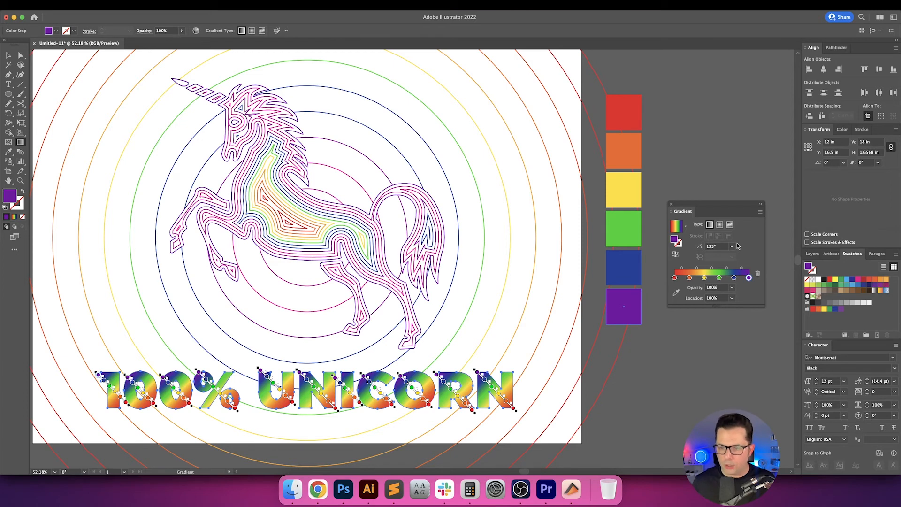
left_click(677, 255)
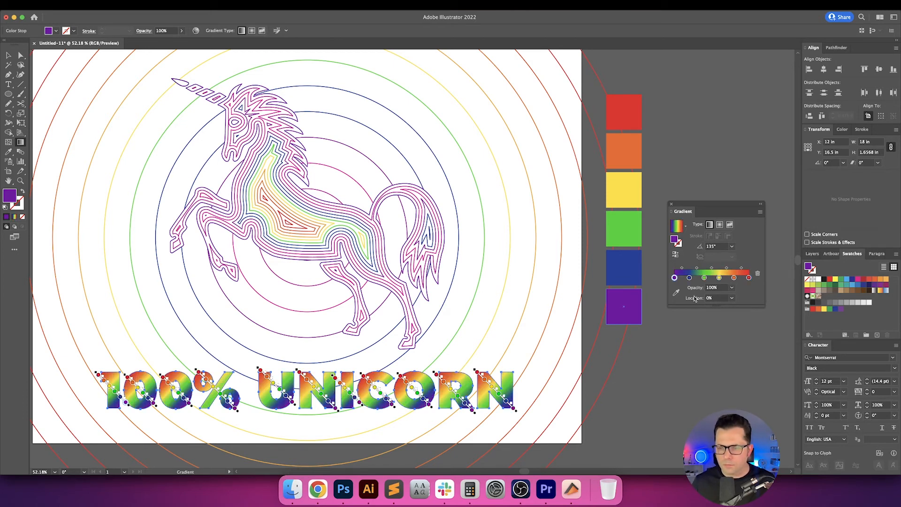
Reselect the caption and swap its fill and stroke so the rainbow gradient is applied to the outline.
scroll(127, 273, "left", 1)
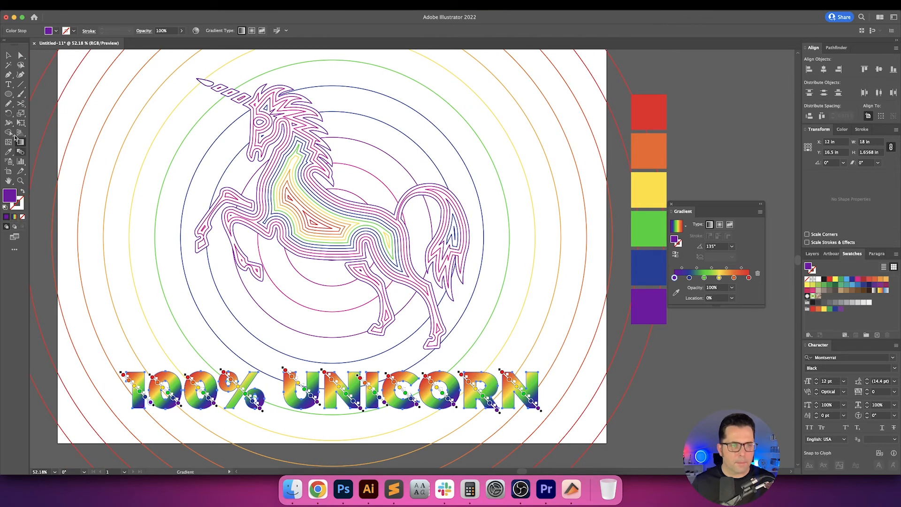
key("shift+x")
key("super+z")
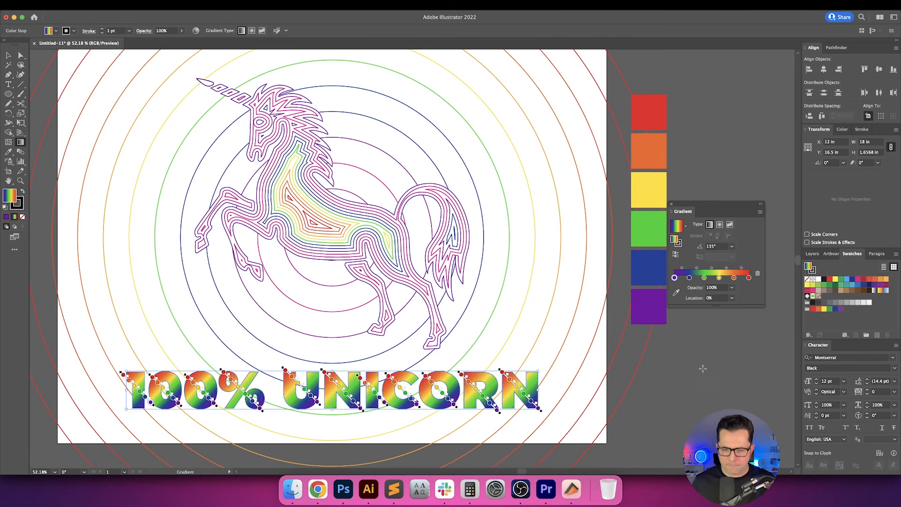
key("v")
scroll(707, 394, "down", 3)
left_click(598, 348)
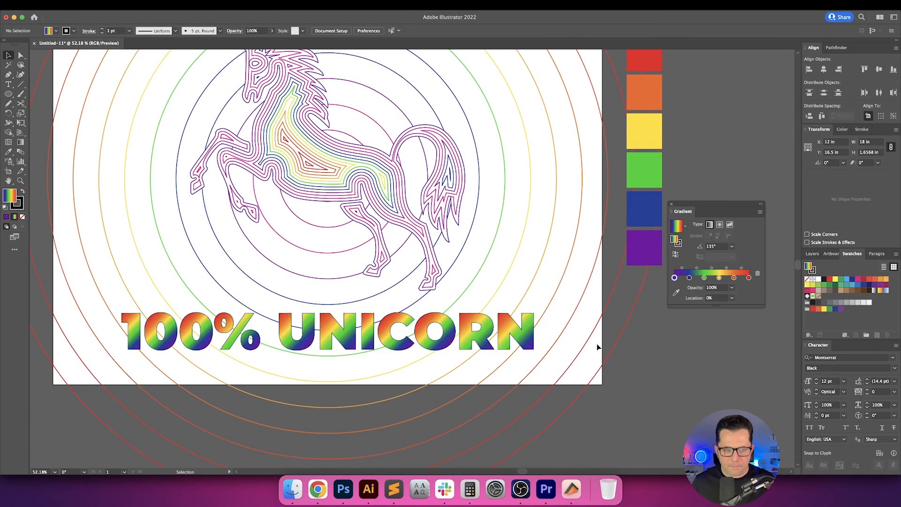
left_click(489, 334)
key("shift+x")
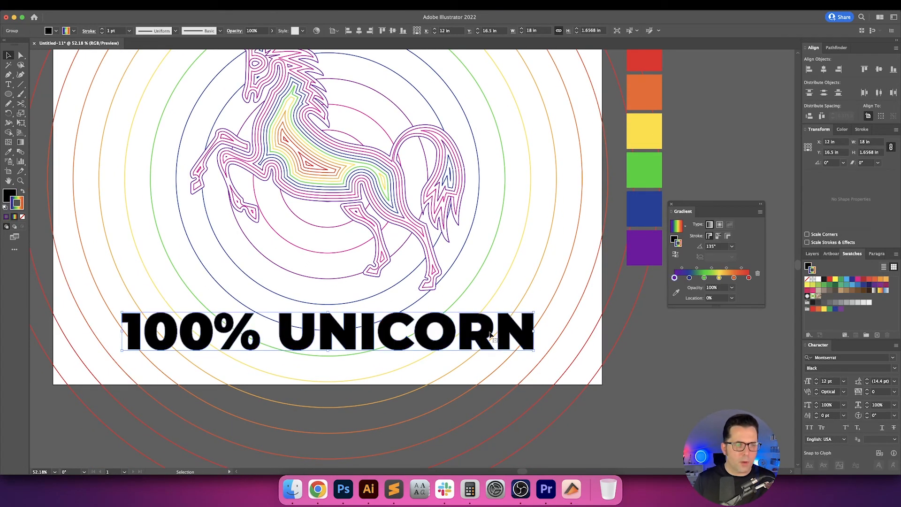
Remove the caption's black fill and replace it with a white fill.
key("slash")
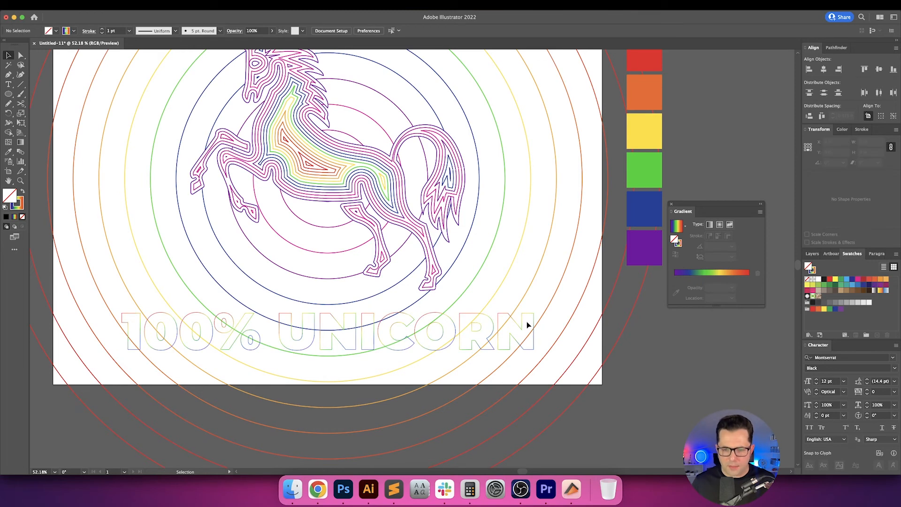
left_click(516, 324)
left_click(518, 325)
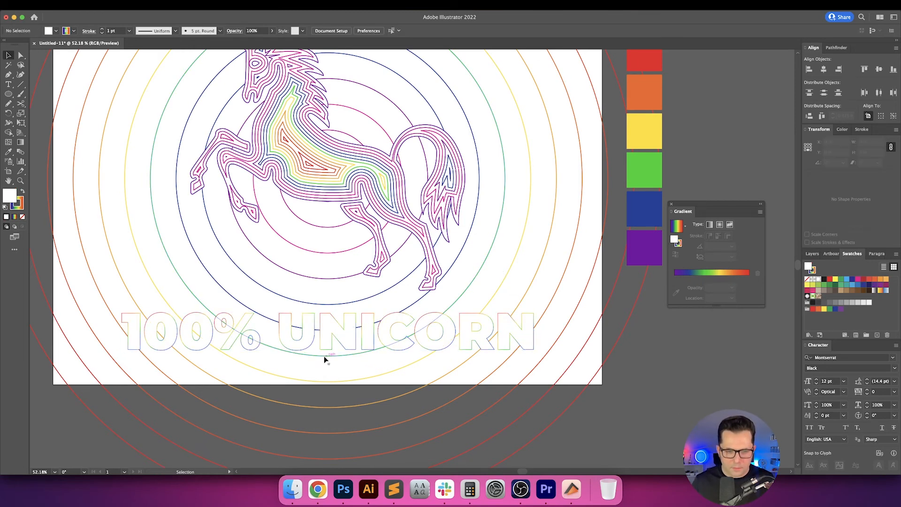
Set the caption's stroke weight to 2 pt and align the stroke to the inside of the letters.
scroll(324, 356, "up", 2)
left_click(265, 290)
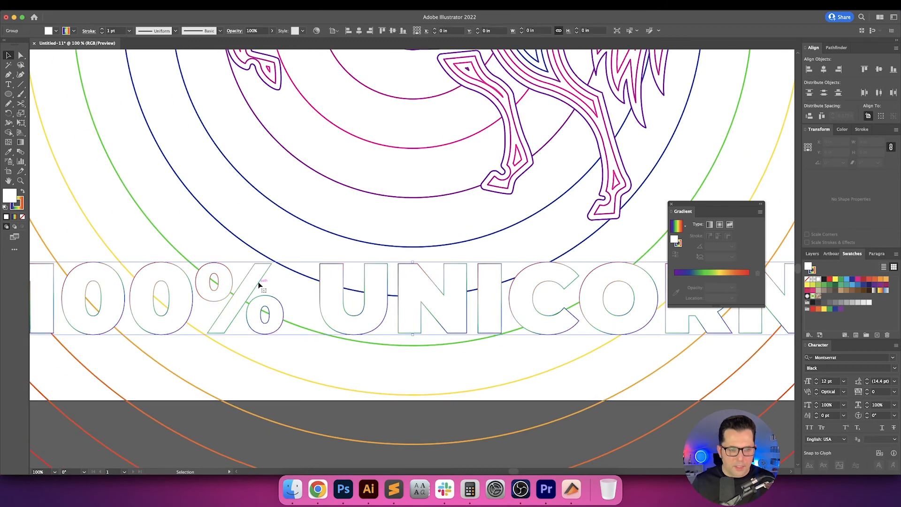
scroll(129, 136, "left", 2)
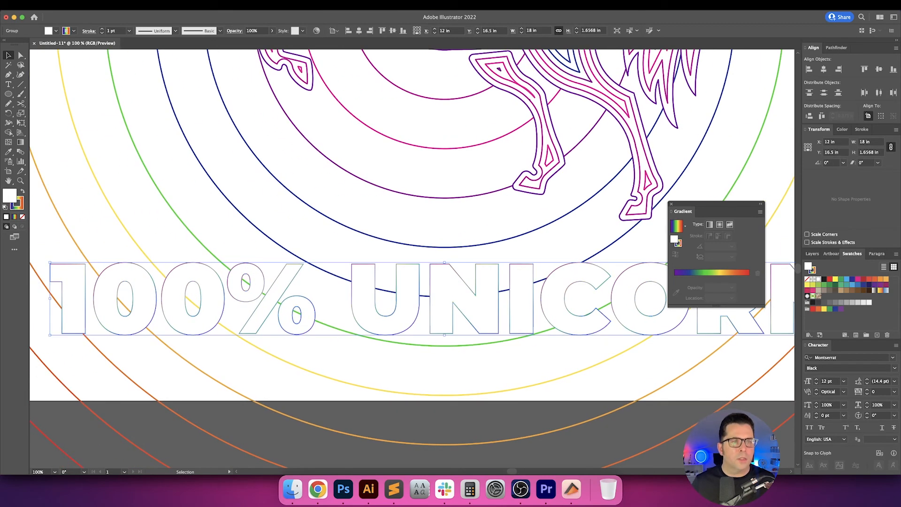
right_click(85, 141)
mouse_move(141, 207)
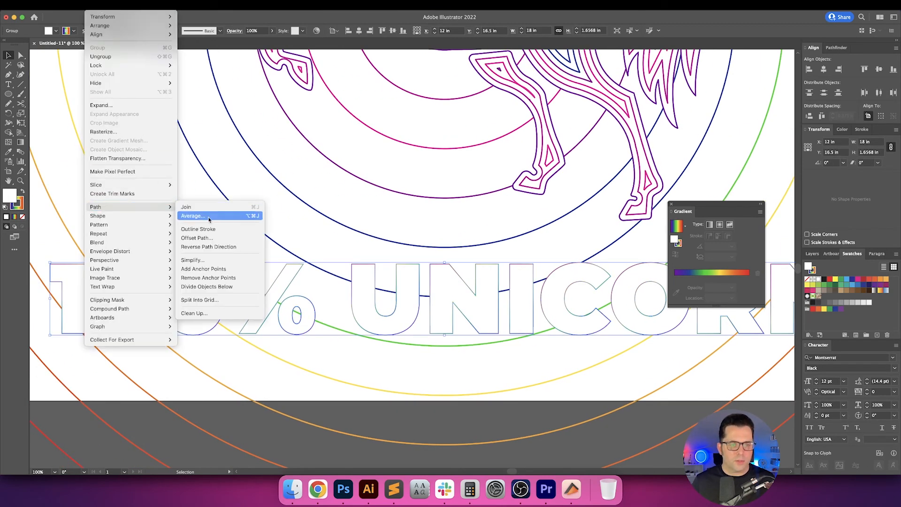
left_click(195, 158)
left_click(102, 30)
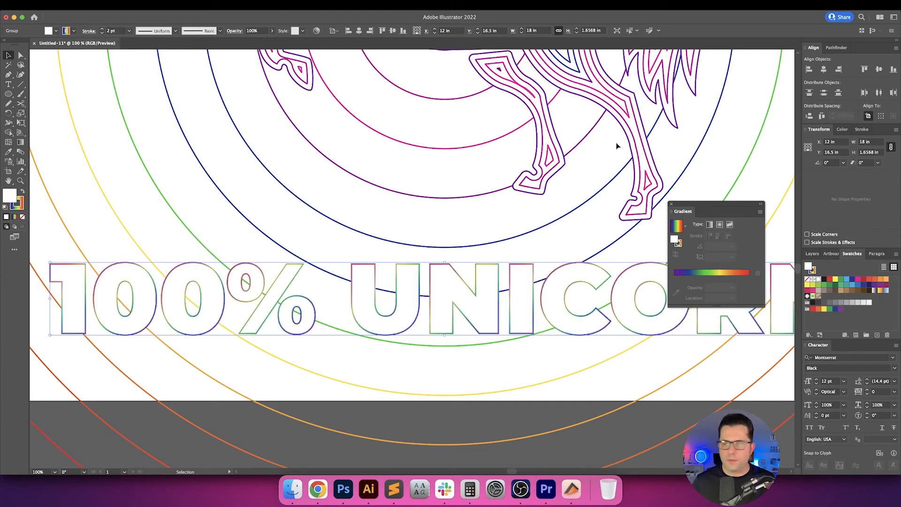
left_click(862, 129)
left_click(845, 175)
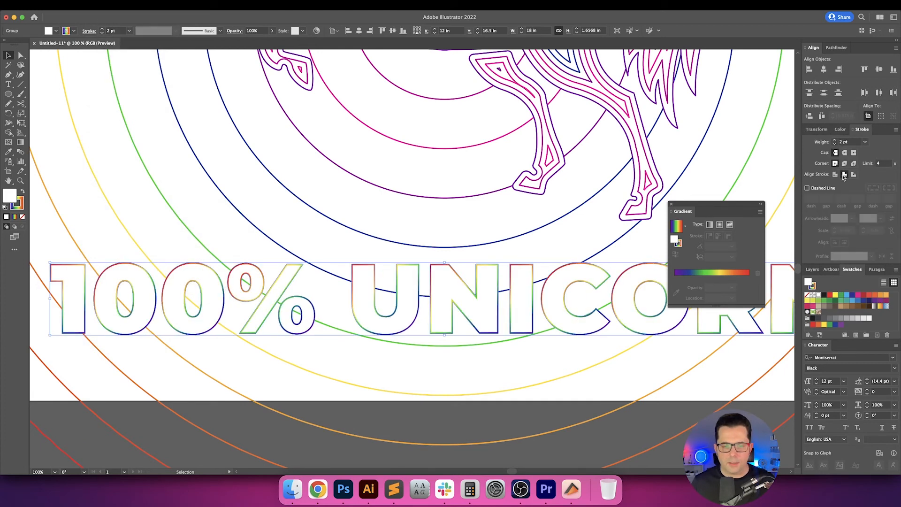
Offset the caption's paths inward by -0.0625 in with miter joins and a miter limit of 4.
left_click(98, 5)
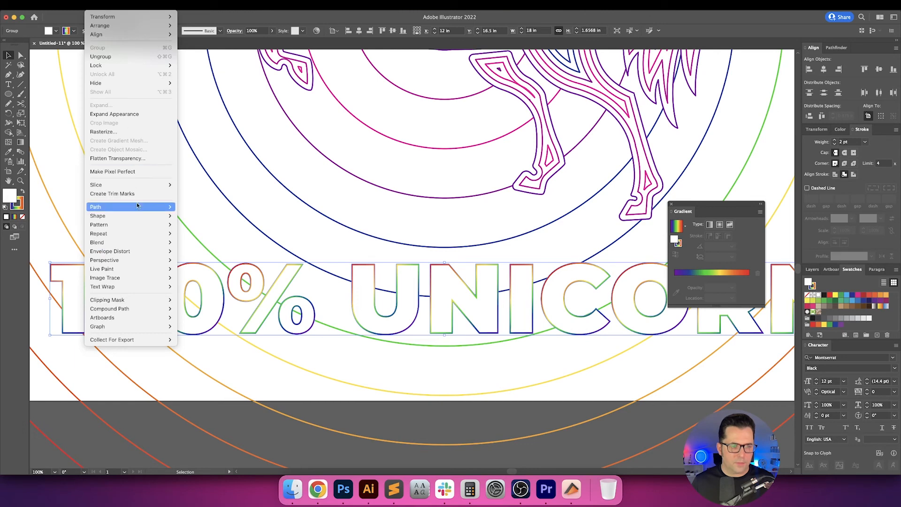
mouse_move(137, 207)
left_click(211, 238)
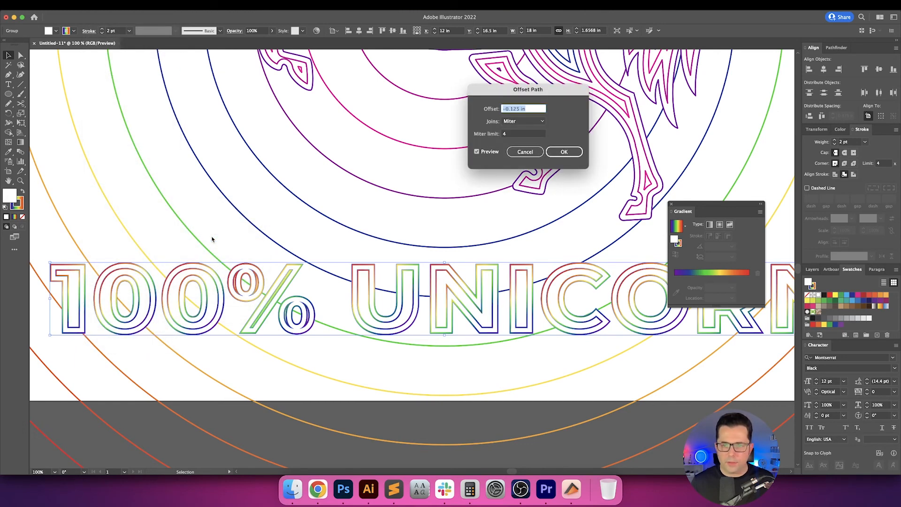
type("/")
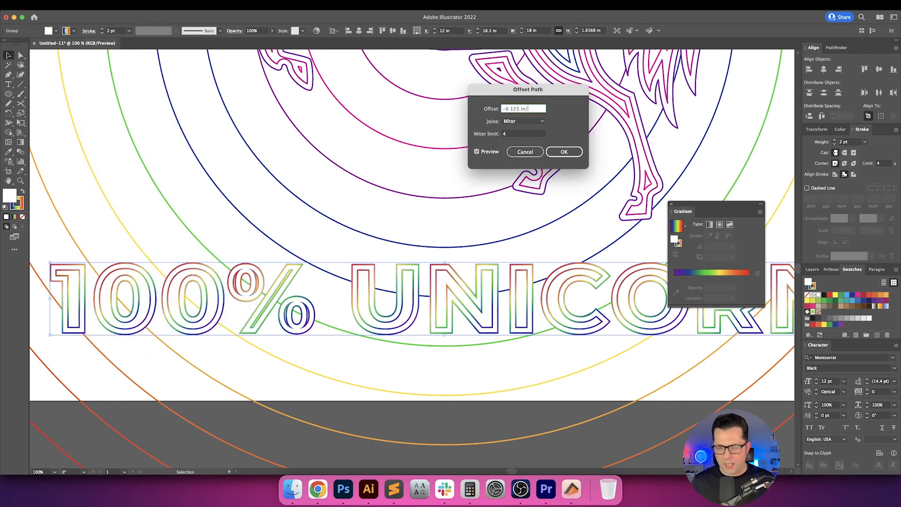
type("2")
key("Tab")
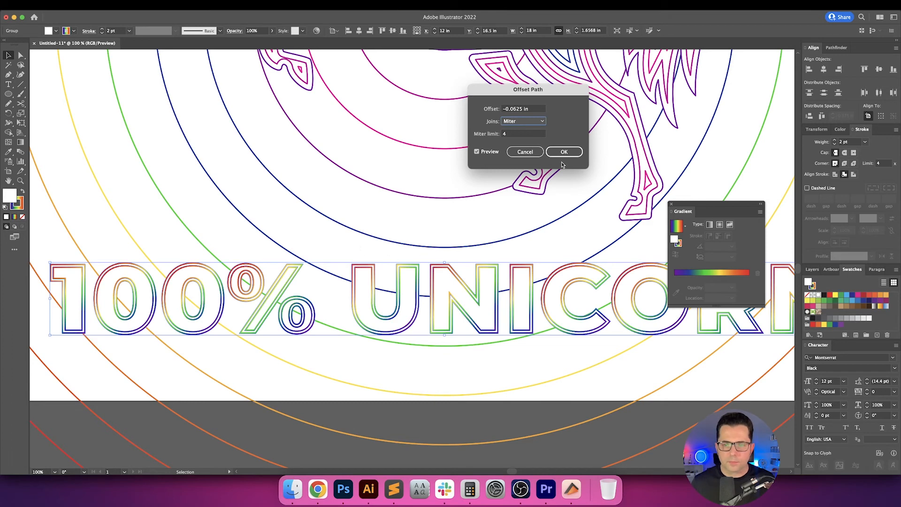
left_click(563, 152)
Try adding three more nested outlines inside the caption's letters, each offset by another -0.0625 in with miter joins.
left_click(99, 5)
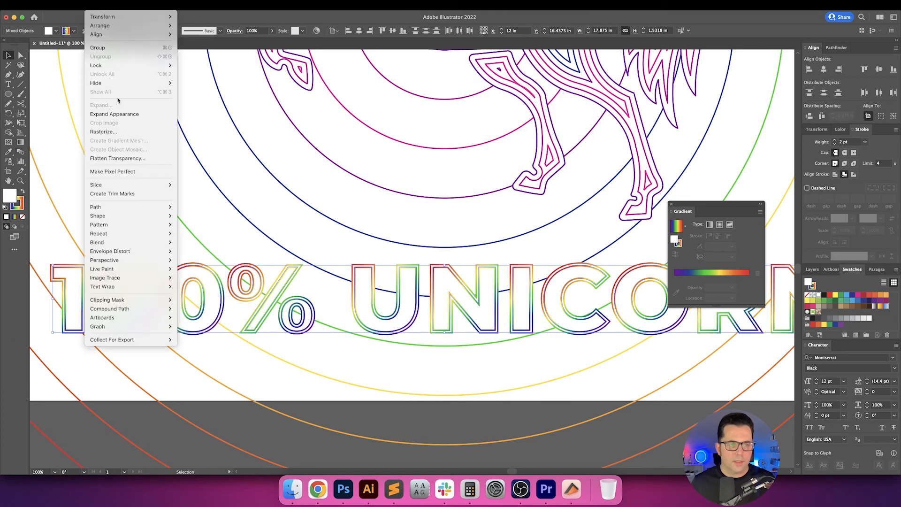
mouse_move(140, 208)
left_click(199, 237)
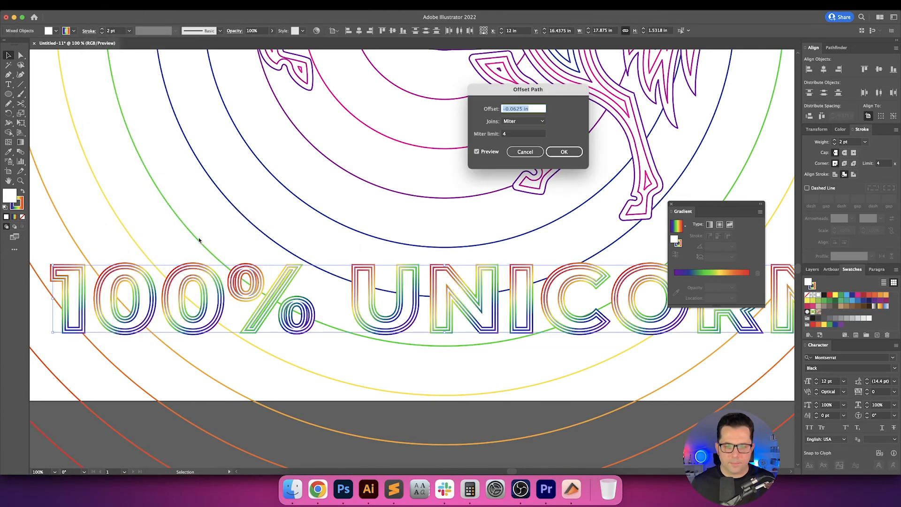
key("Return")
left_click(100, 5)
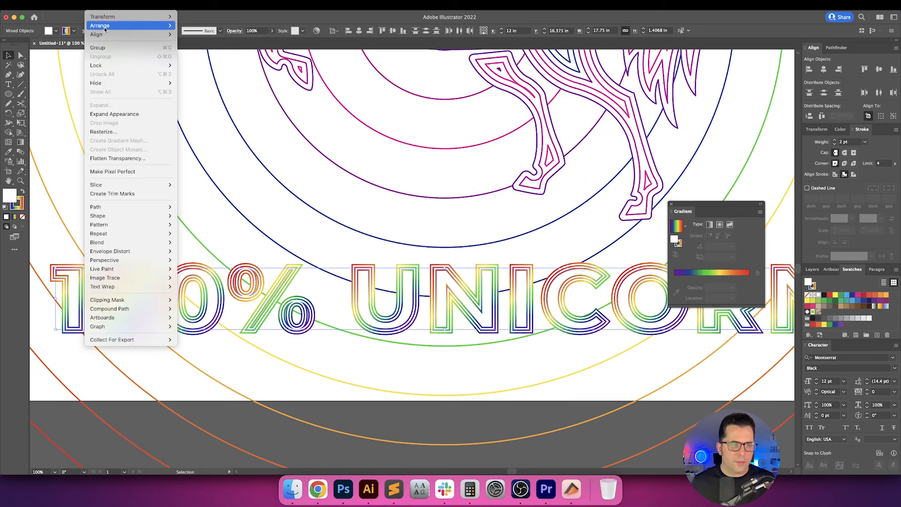
mouse_move(140, 207)
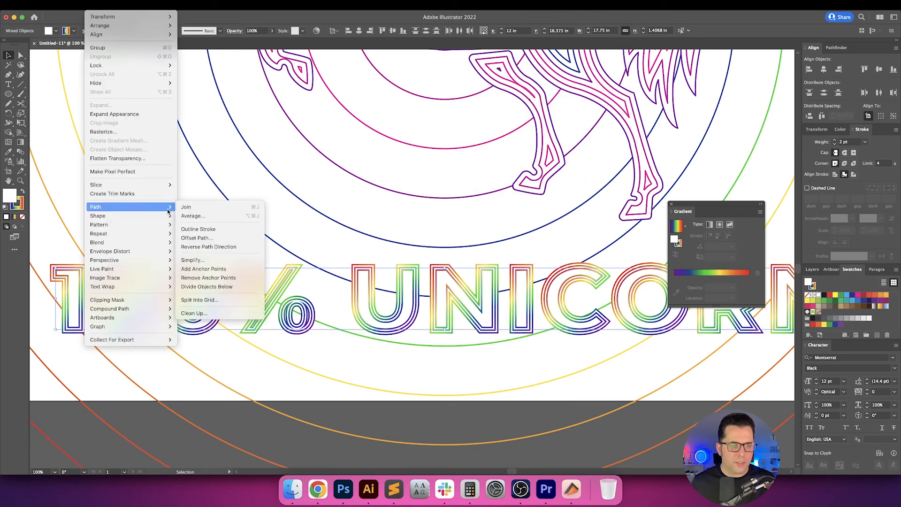
left_click(200, 237)
key("Return")
left_click(97, 5)
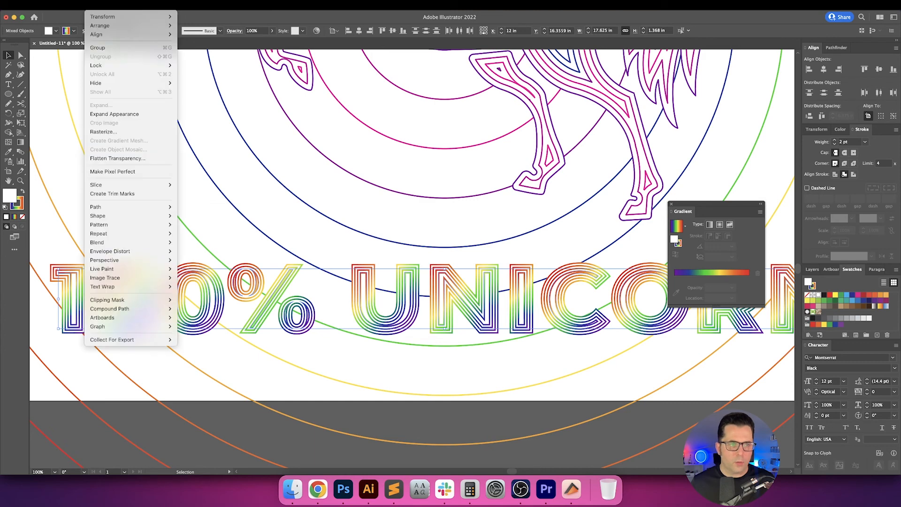
mouse_move(167, 207)
left_click(204, 238)
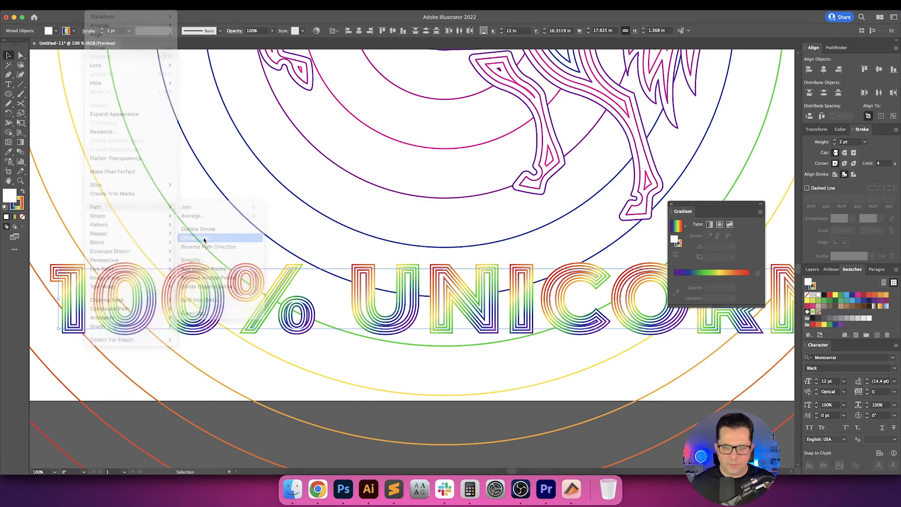
key("Return")
Undo the last three path offsets on the caption and check the remaining double outline along its full width.
left_click(292, 233)
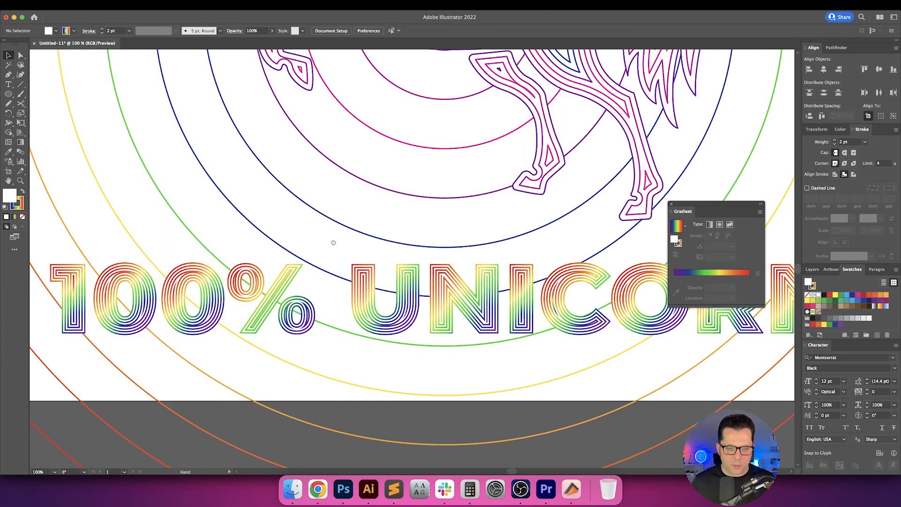
left_click_drag(332, 239, 353, 235)
key("super+z")
key("super+z")
key("super+z")
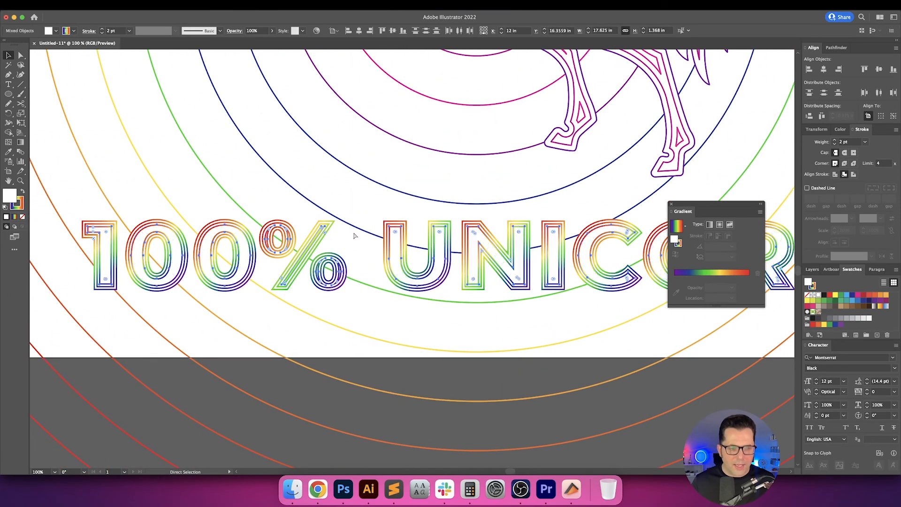
left_click_drag(350, 199, 210, 197)
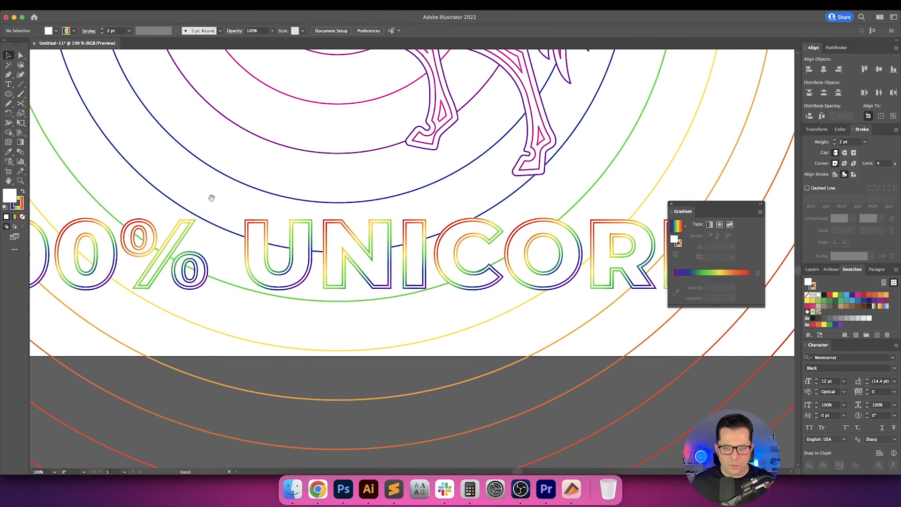
left_click_drag(403, 228, 347, 223)
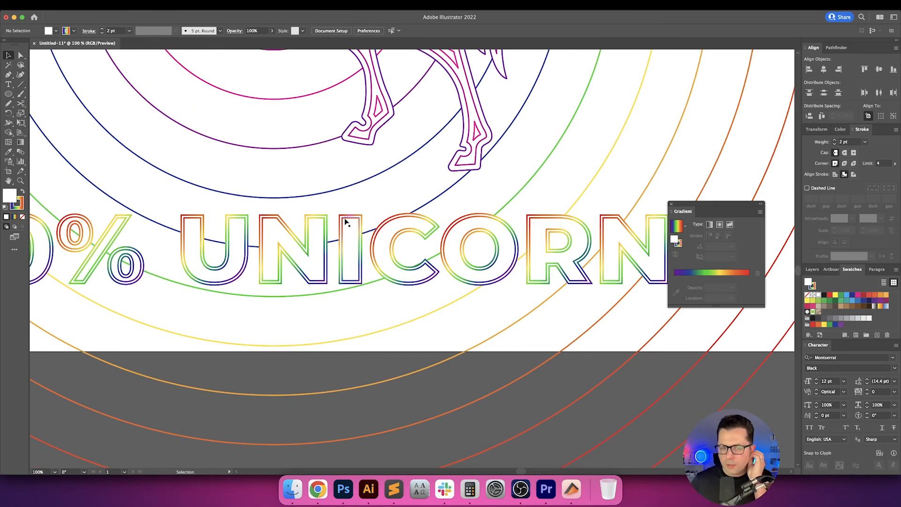
left_click_drag(346, 222, 531, 221)
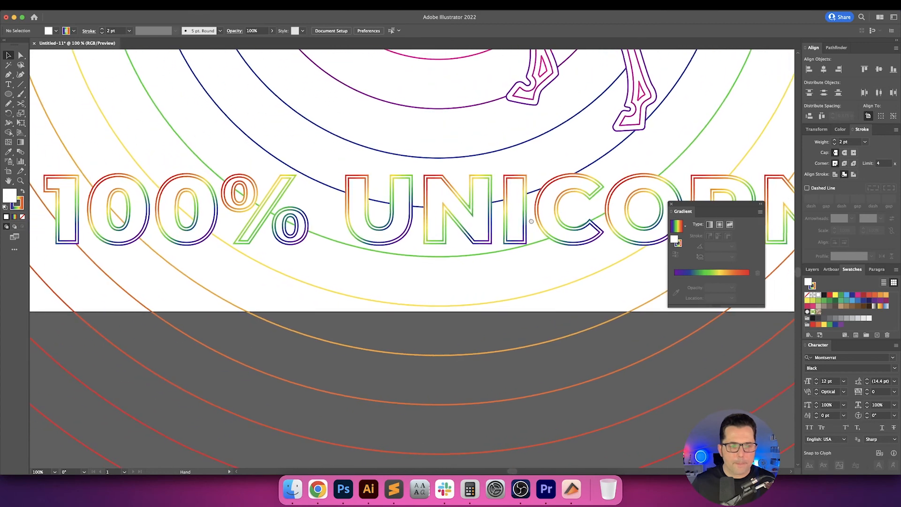
left_click_drag(341, 206, 402, 264)
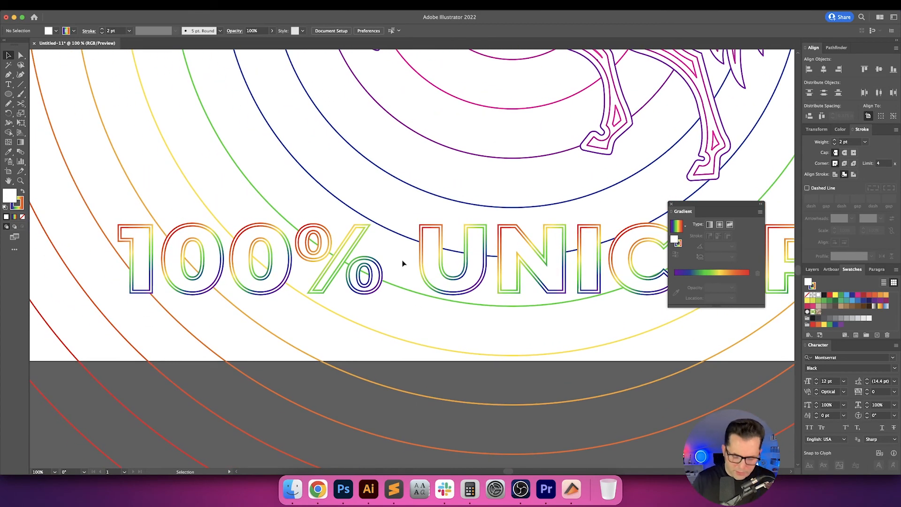
Select the whole caption and center it horizontally on the artboard.
key("super+0")
left_click(548, 196)
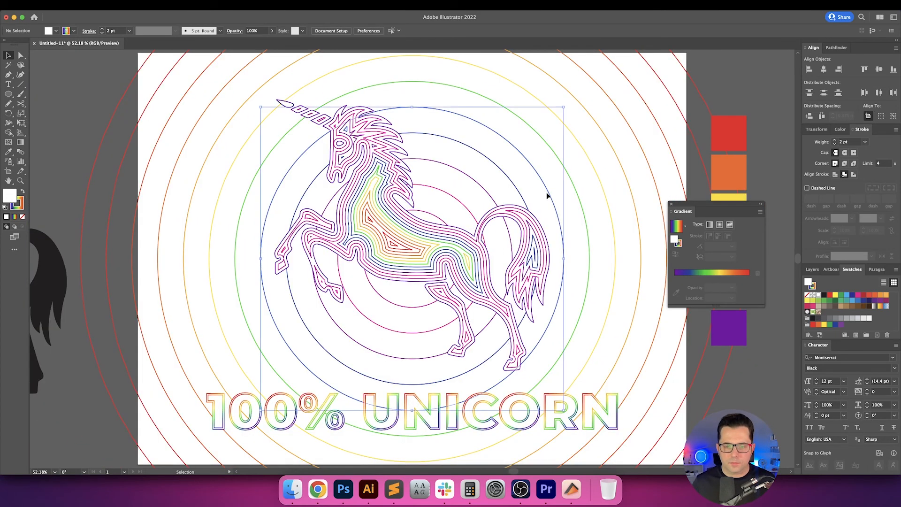
left_click_drag(530, 177, 508, 120)
left_click(555, 360)
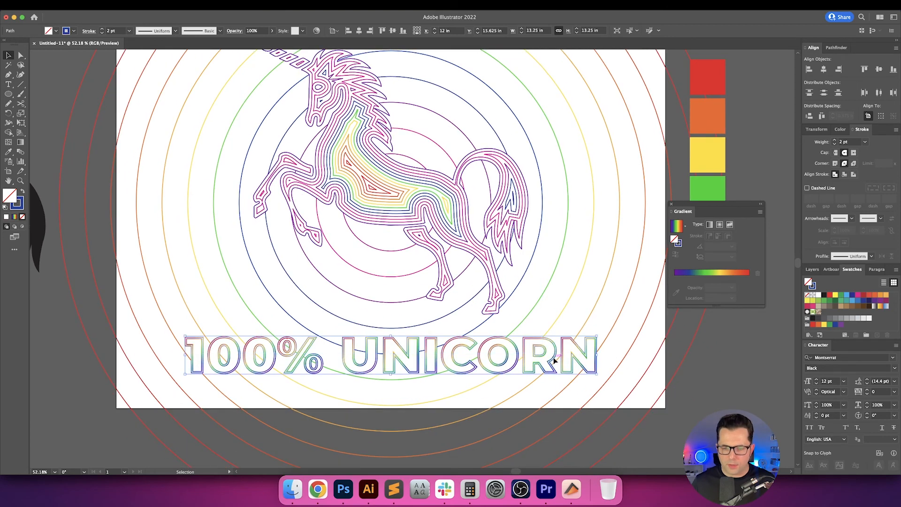
left_click(824, 69)
left_click(610, 314)
left_click_drag(610, 314, 616, 364)
Group the caption with the unicorn and center the group vertically on the artboard.
left_click(515, 401)
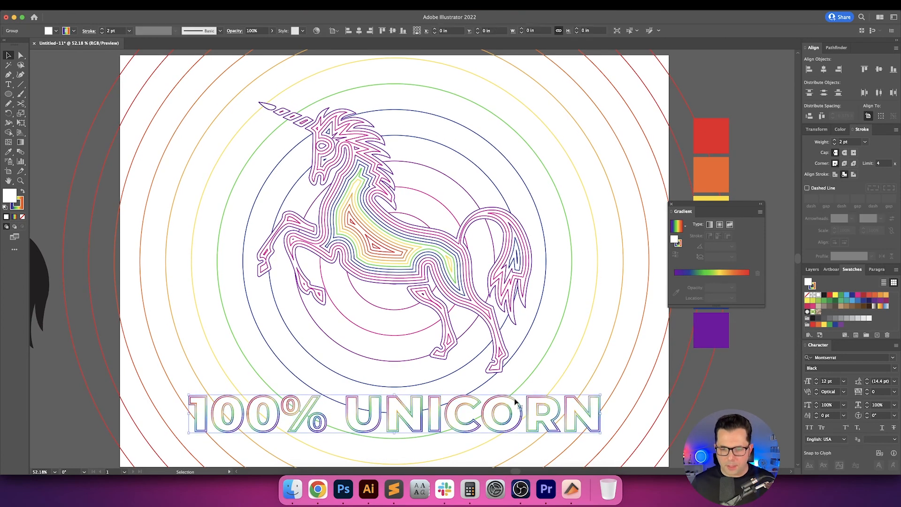
left_click(504, 361, "shift")
key("a")
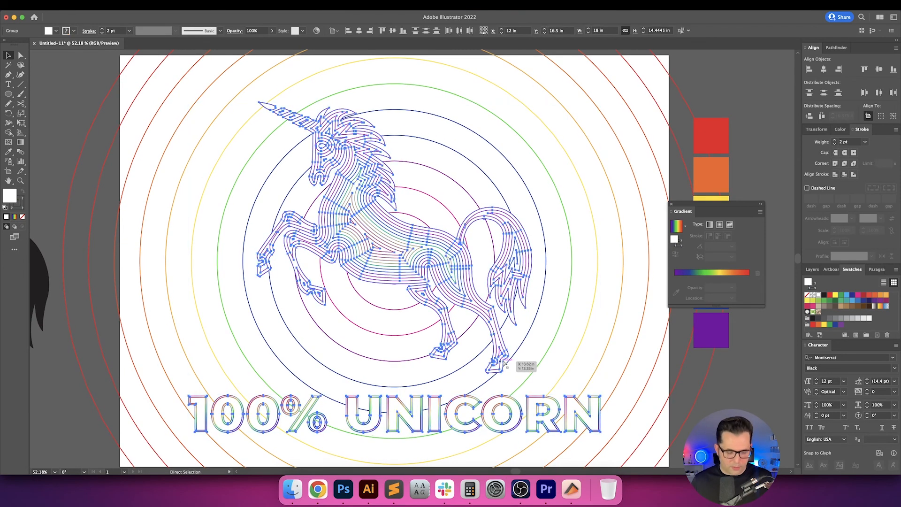
key("v")
left_click(393, 31)
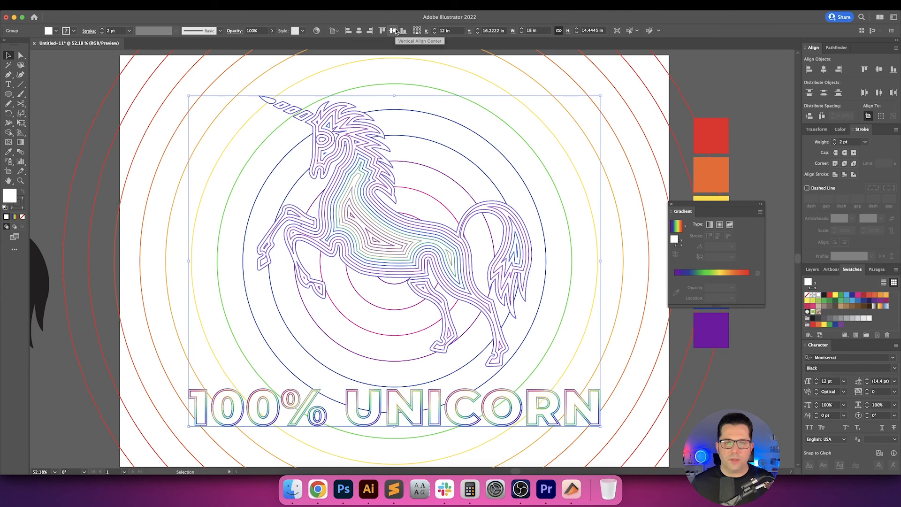
left_click(470, 92)
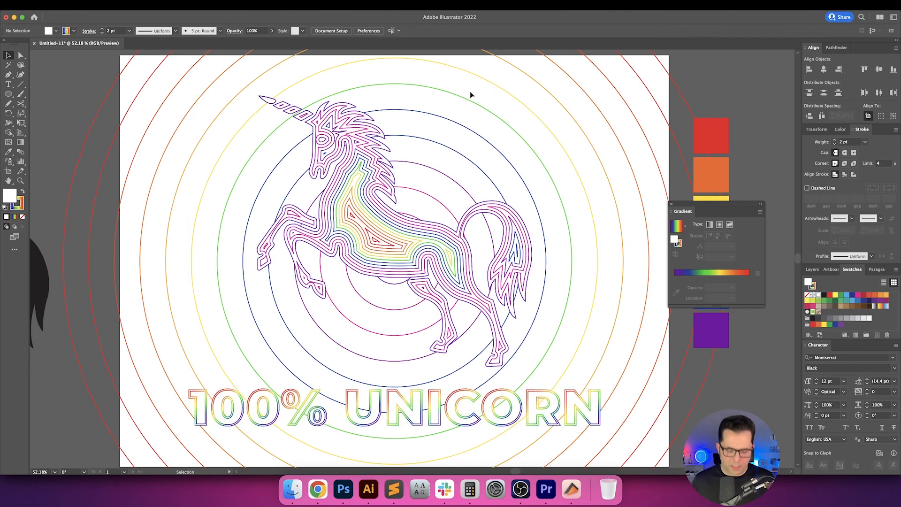
Draw a 24 by 18 in rectangle with no fill and no stroke, exactly covering the artboard.
key("super+minus")
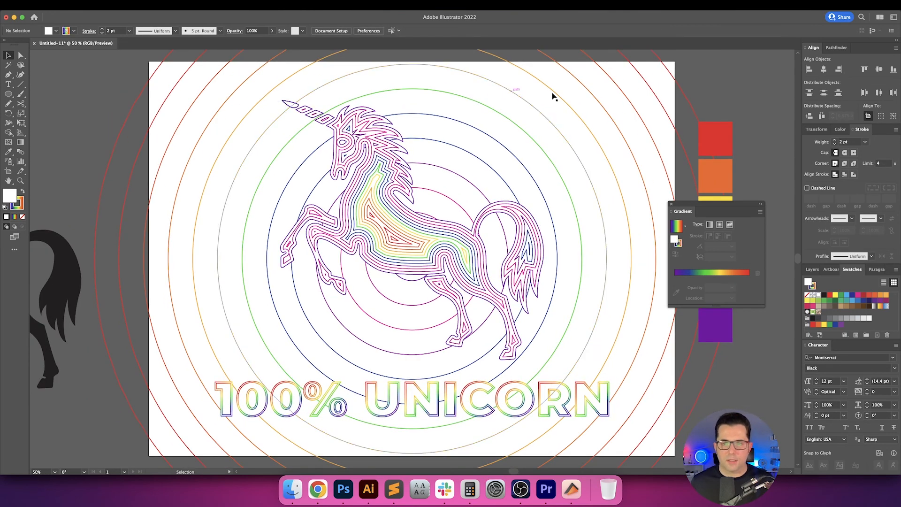
scroll(554, 96, "right", 3)
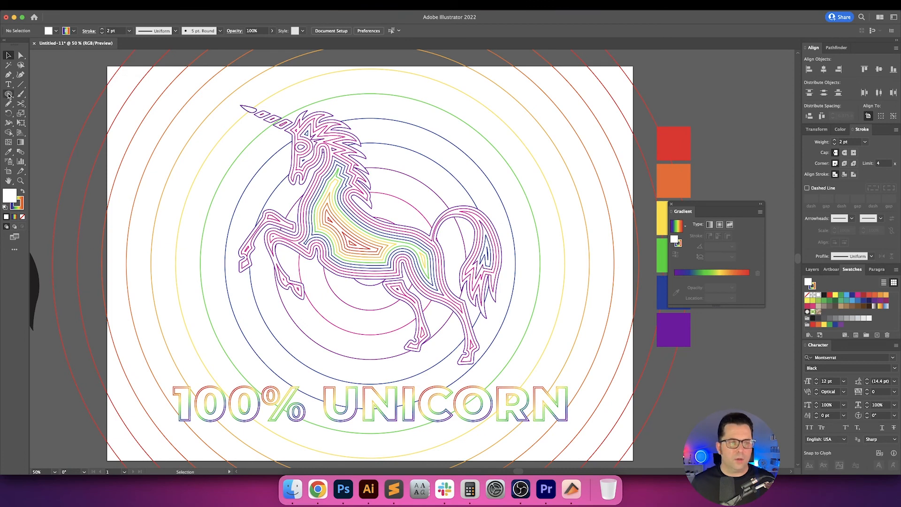
left_click(8, 96)
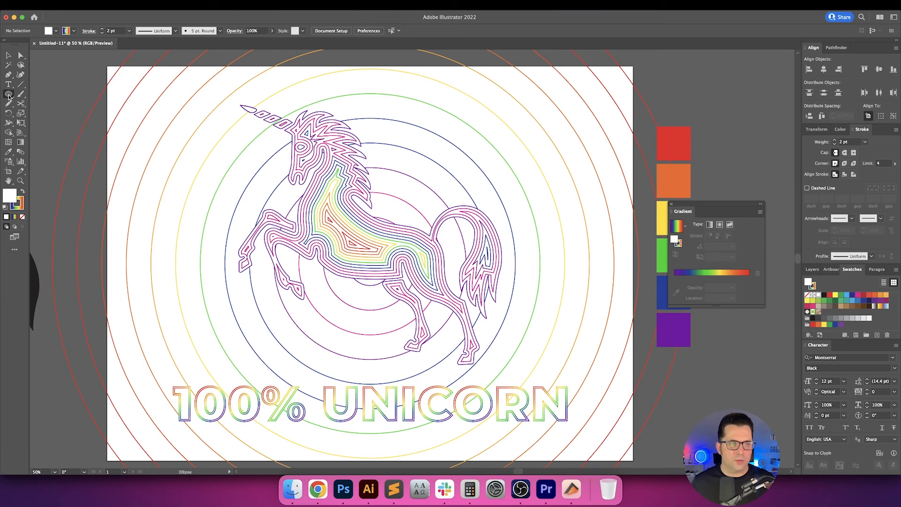
left_click_drag(9, 95, 47, 93)
key("slash")
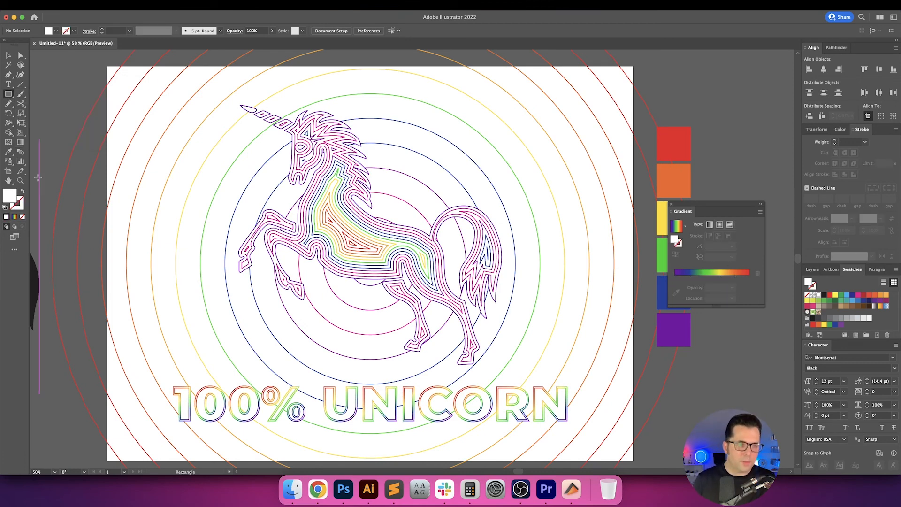
key("slash")
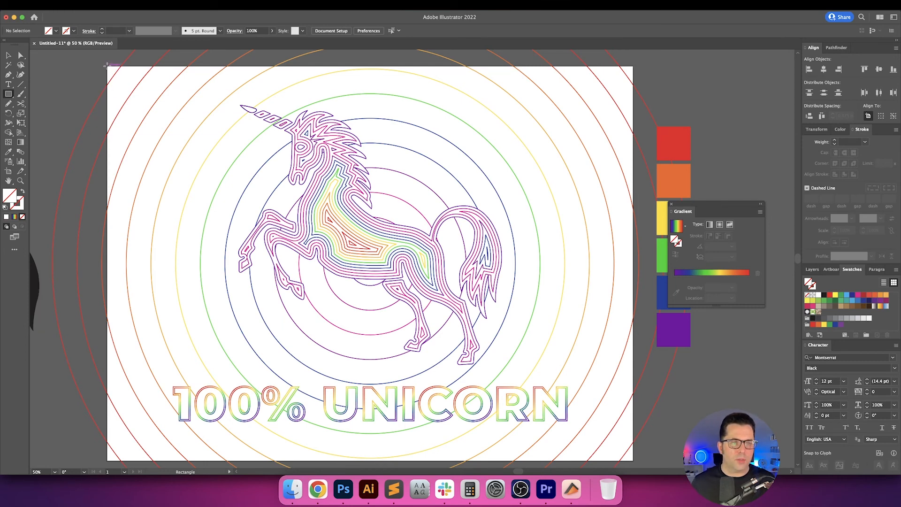
left_click_drag(107, 65, 633, 460)
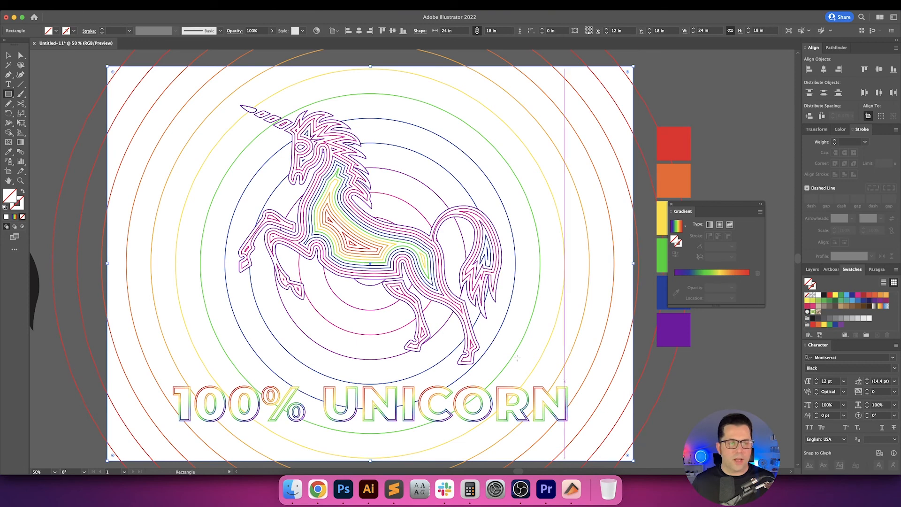
scroll(152, 209, "left", 2)
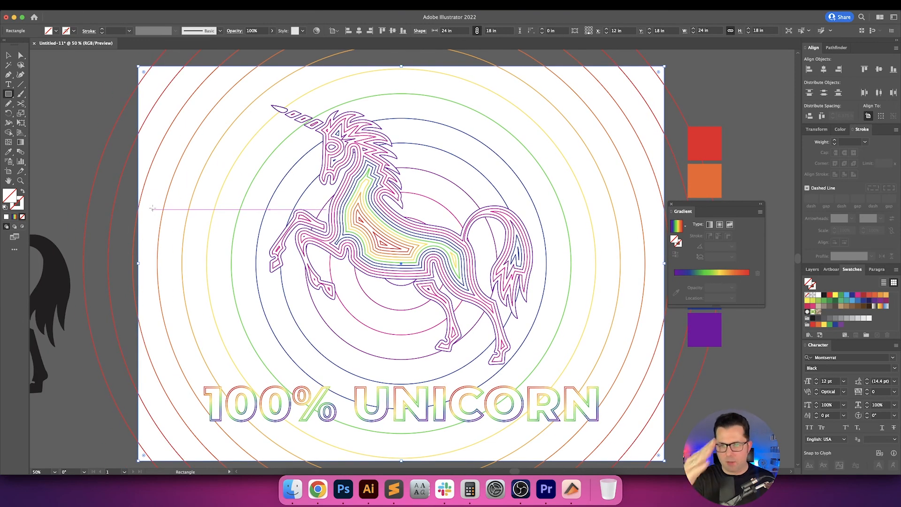
key("v")
left_click(93, 97)
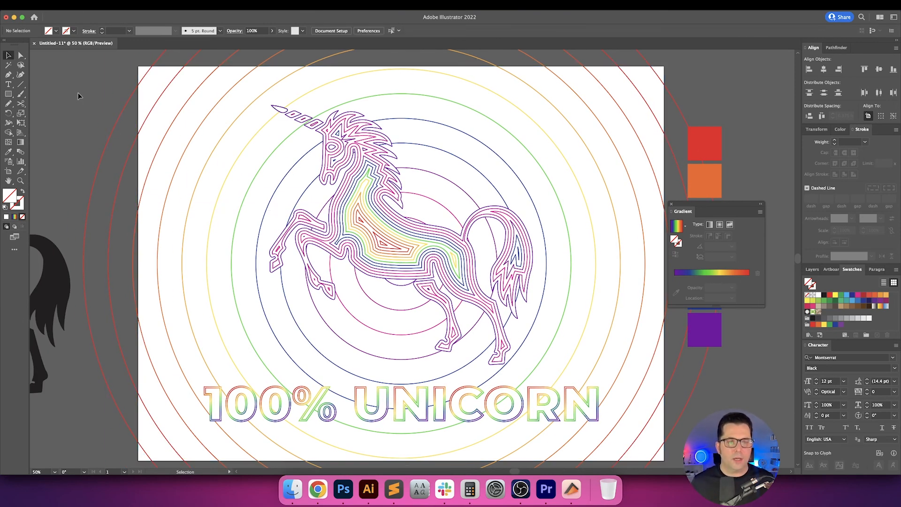
Select the unicorn, caption, rings and invisible rectangle together, copy them, and switch to Photoshop.
scroll(79, 95, "down", 2)
left_click_drag(78, 97, 152, 145)
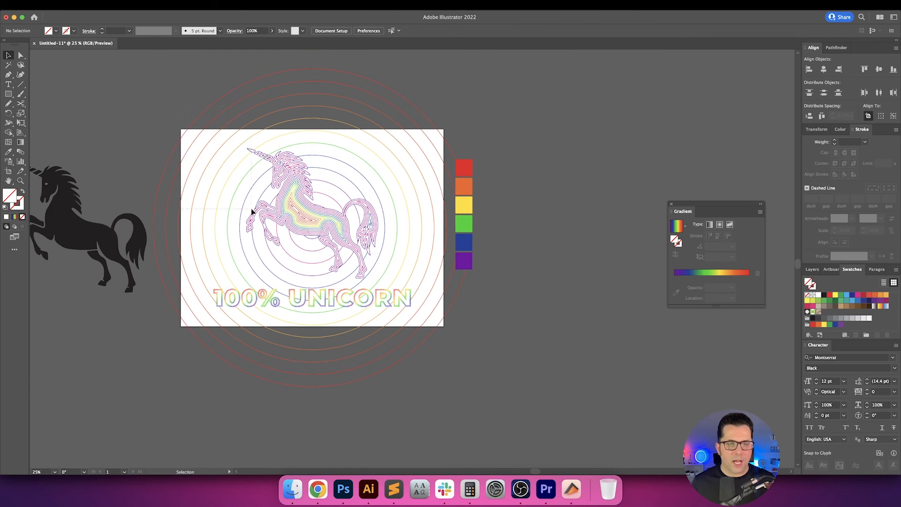
left_click_drag(433, 364, 441, 367)
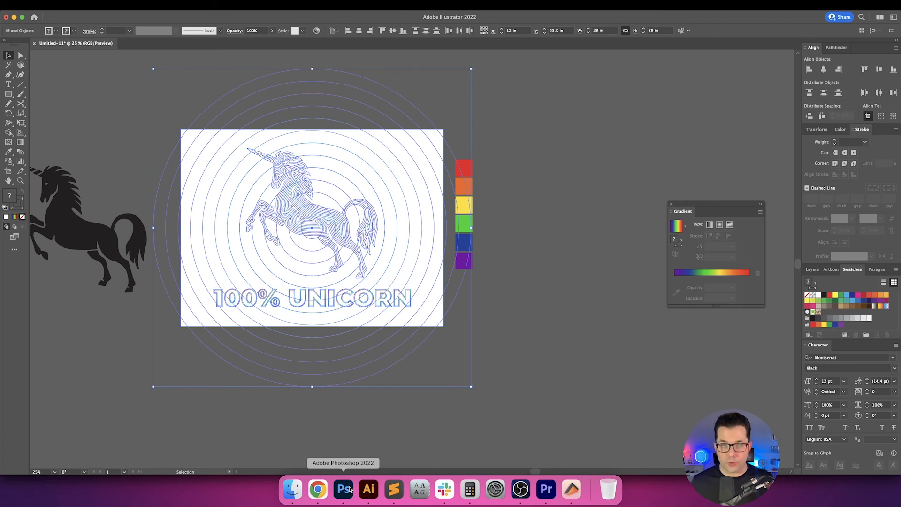
left_click(349, 490)
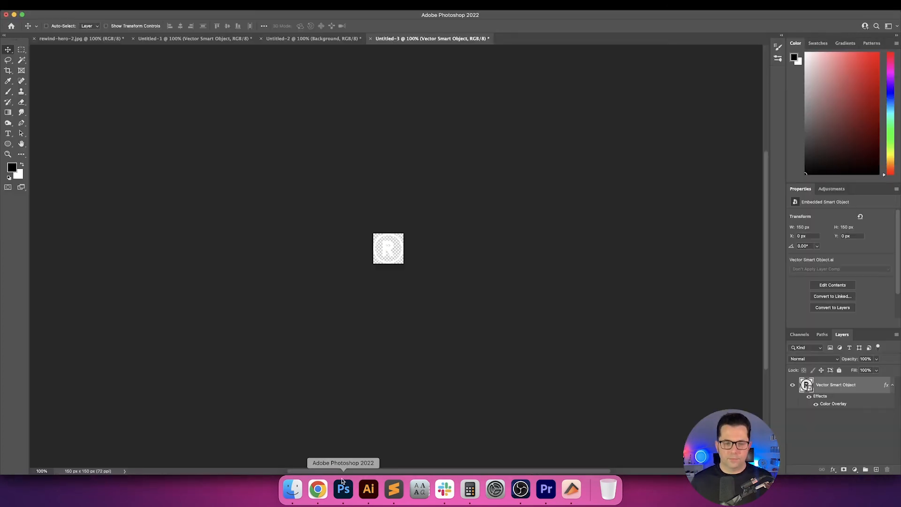
Create a new document 24.25 inches wide and 18.25 inches high at a resolution of 300 pixels/inch.
key("super+n")
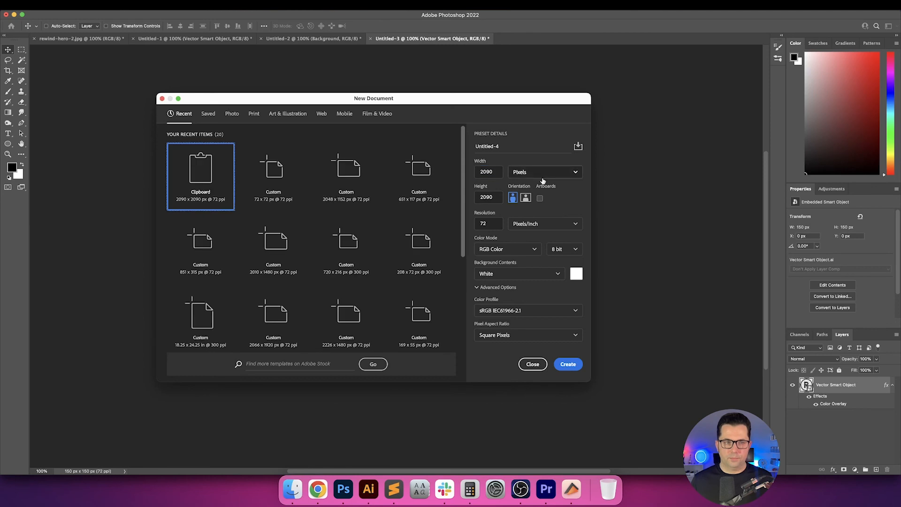
double_click(496, 223)
type("300")
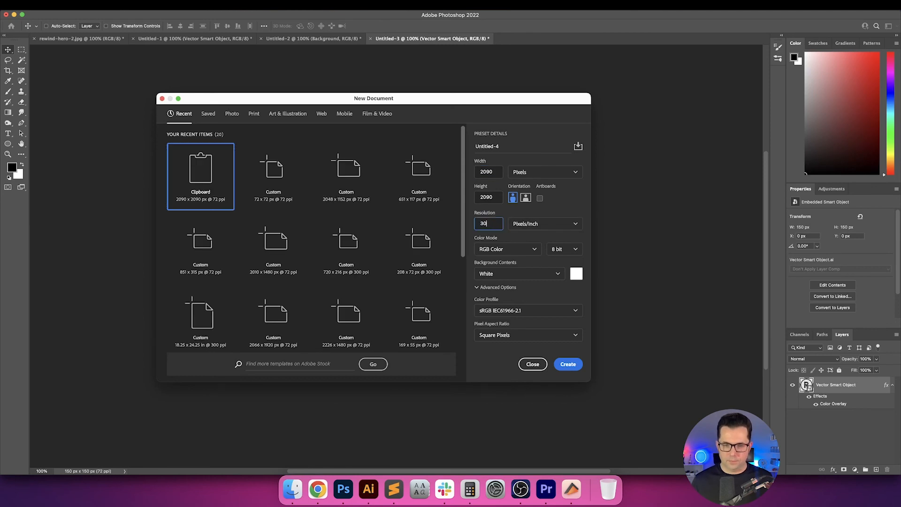
left_click(537, 172)
left_click(539, 203)
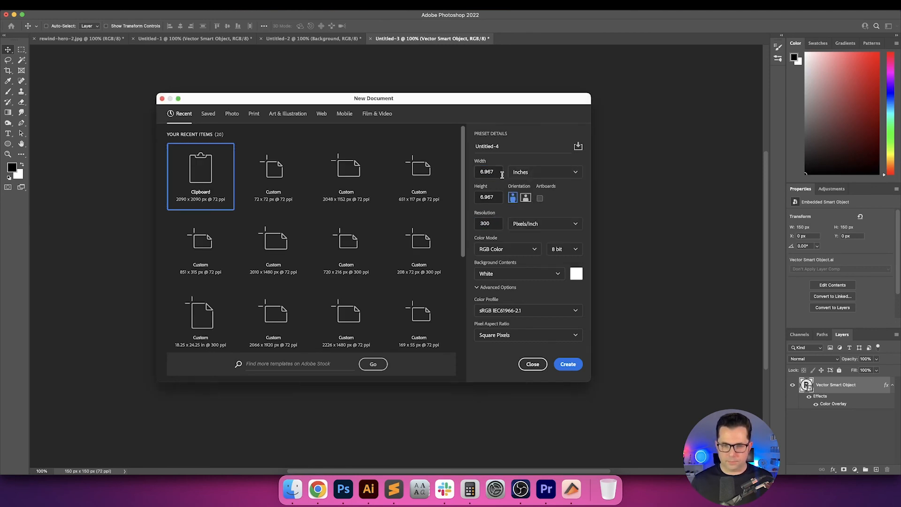
double_click(498, 172)
type("24.25")
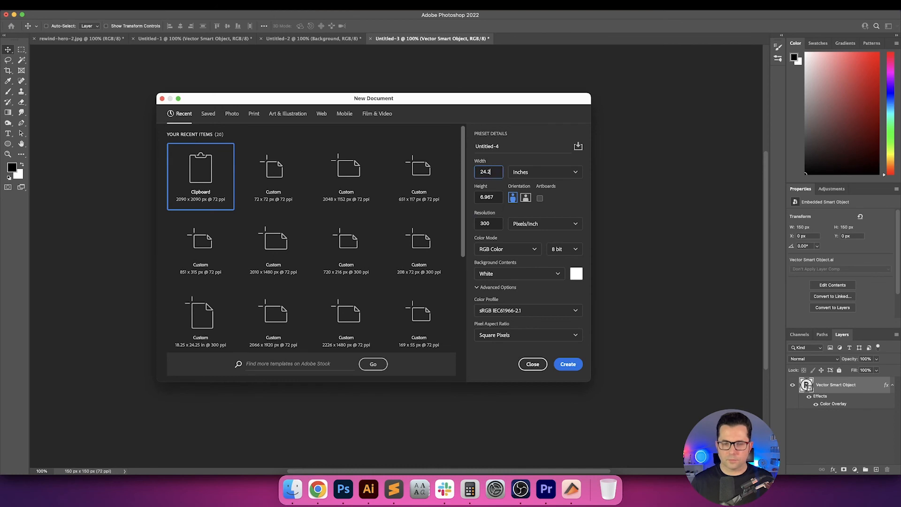
key("Tab")
key("Tab")
key("Tab")
key("shift+Tab")
type("18.25")
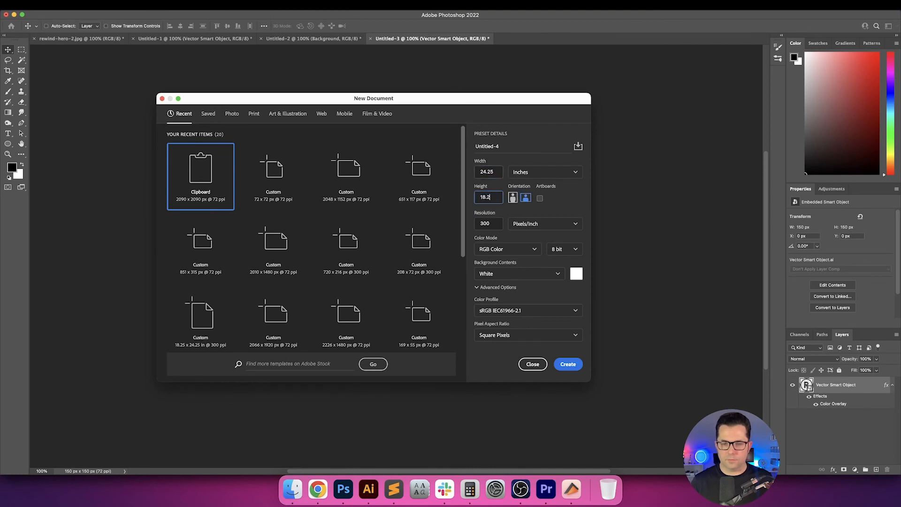
key("Return")
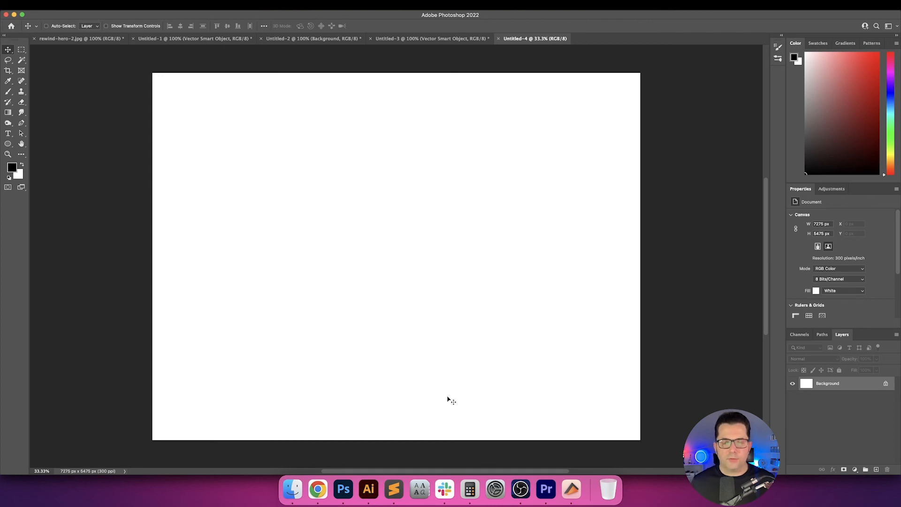
Paste the copied artwork as a Smart Object, scale it to 100% width and height, and commit the placement.
key("super+v")
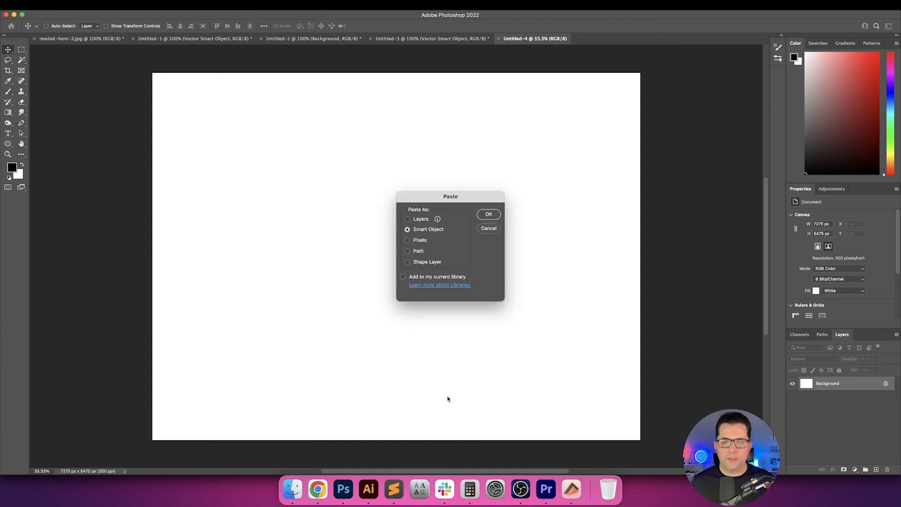
key("Return")
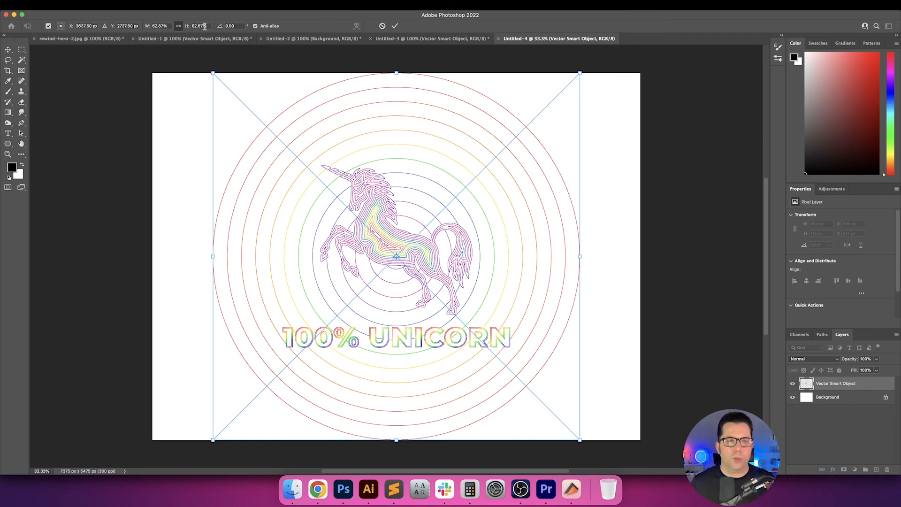
left_click(204, 26)
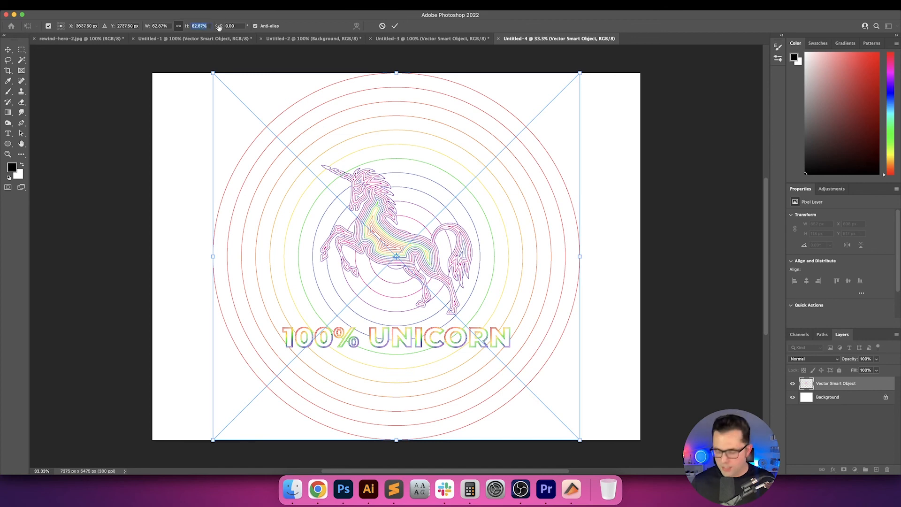
type("100")
key("Return")
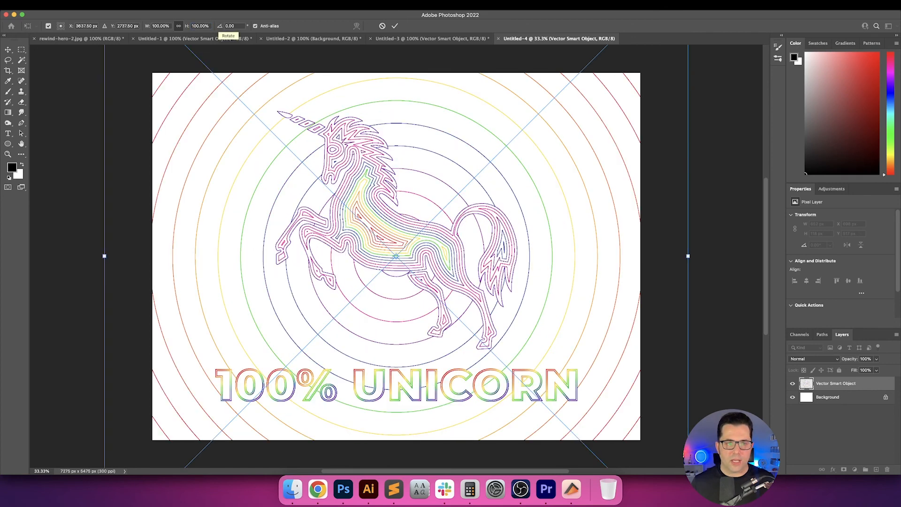
key("Return")
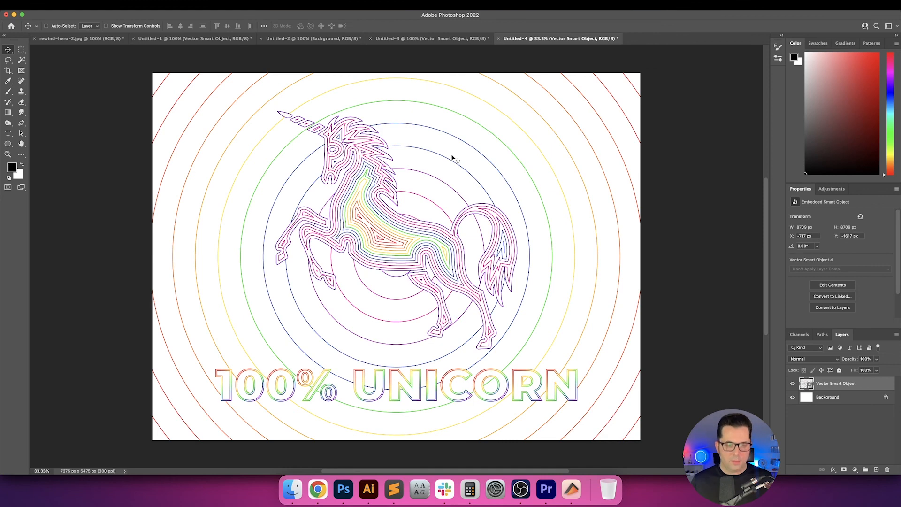
Center the unicorn artwork layer horizontally and vertically on the whole canvas, and clear the selection.
left_click(190, 26)
left_click(181, 27)
left_click(228, 27)
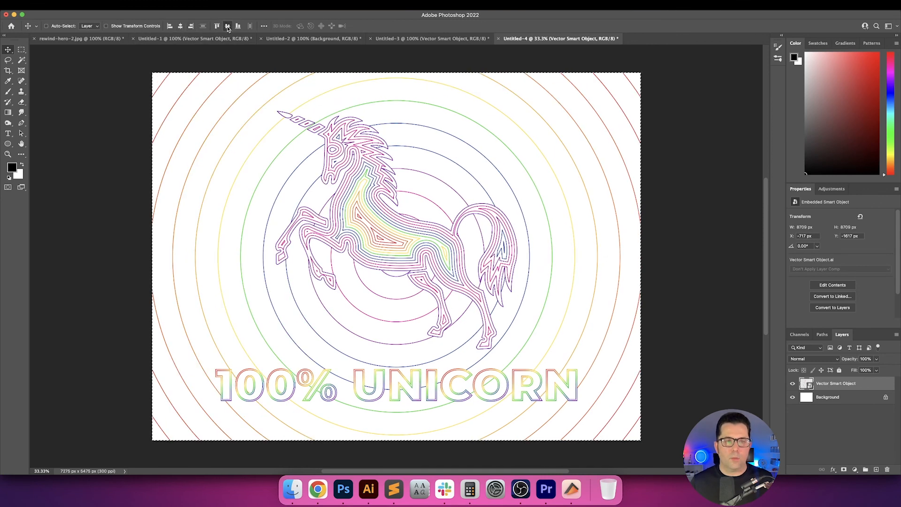
key("super+d")
Check the document's canvas size in inches without changing it.
key("super+alt+c")
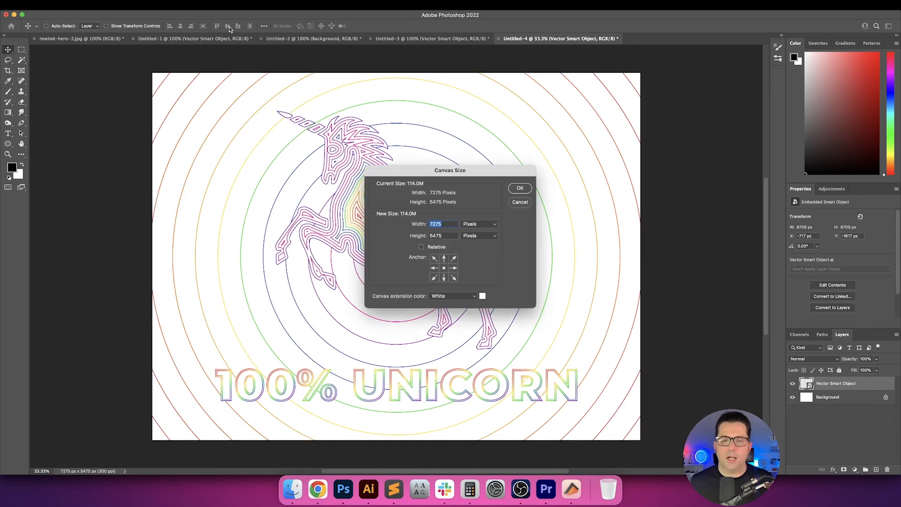
left_click(491, 225)
left_click(475, 231)
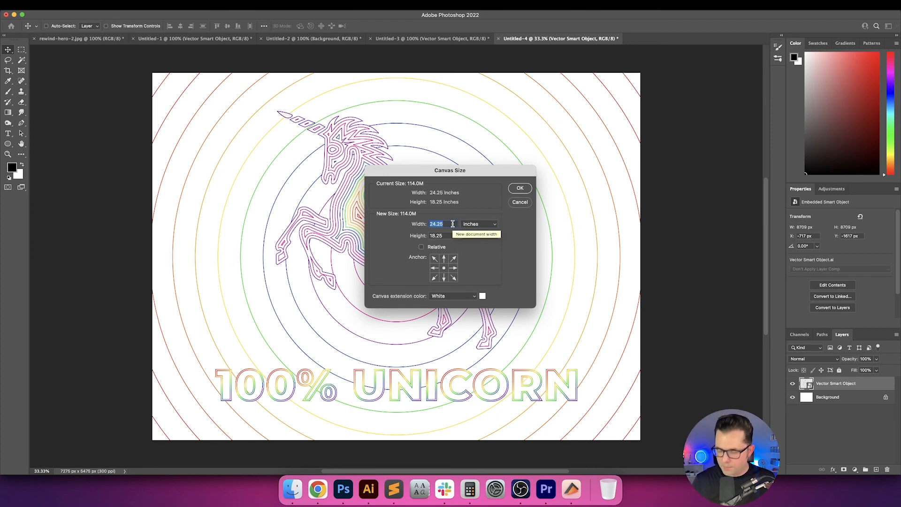
key("Escape")
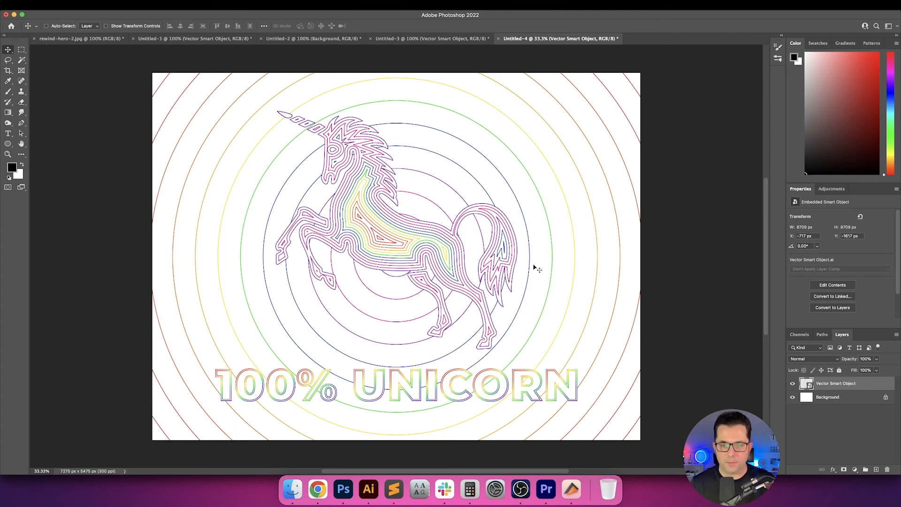
View the finished poster in full-screen mode on a black surround.
key("f")
key("f")
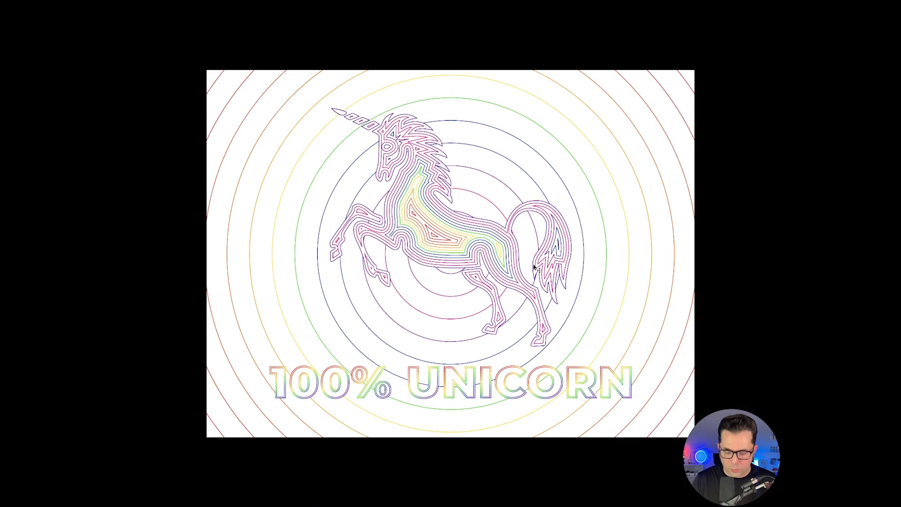